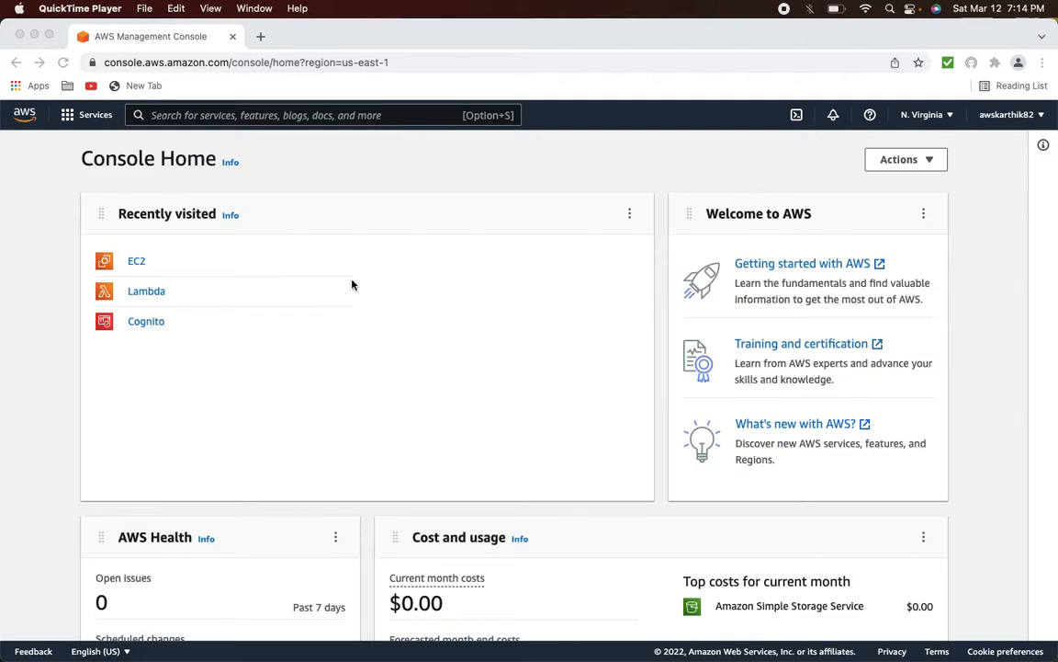
- Open EC2 from Recently visited and go to the Load Balancers list
{"action": "left_click", "coordinate": [210, 278]}
{"action": "left_click", "coordinate": [136, 265]}
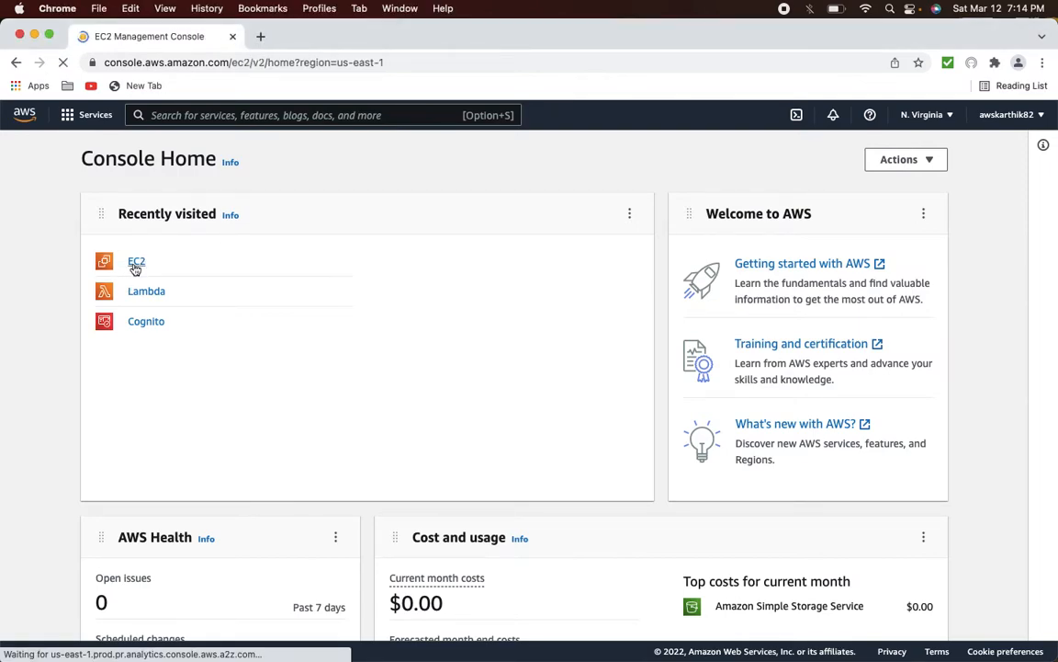
{"action": "scroll", "coordinate": [83, 567], "scroll_direction": "down", "scroll_amount": 5}
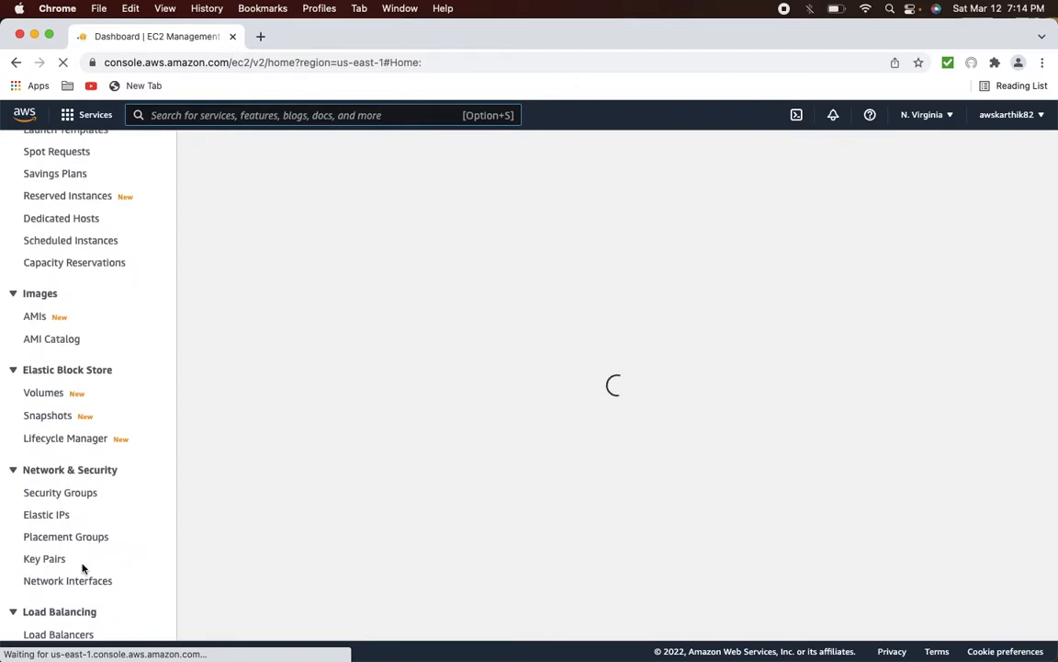
{"action": "scroll", "coordinate": [82, 568], "scroll_direction": "down", "scroll_amount": 2}
{"action": "left_click", "coordinate": [66, 554]}
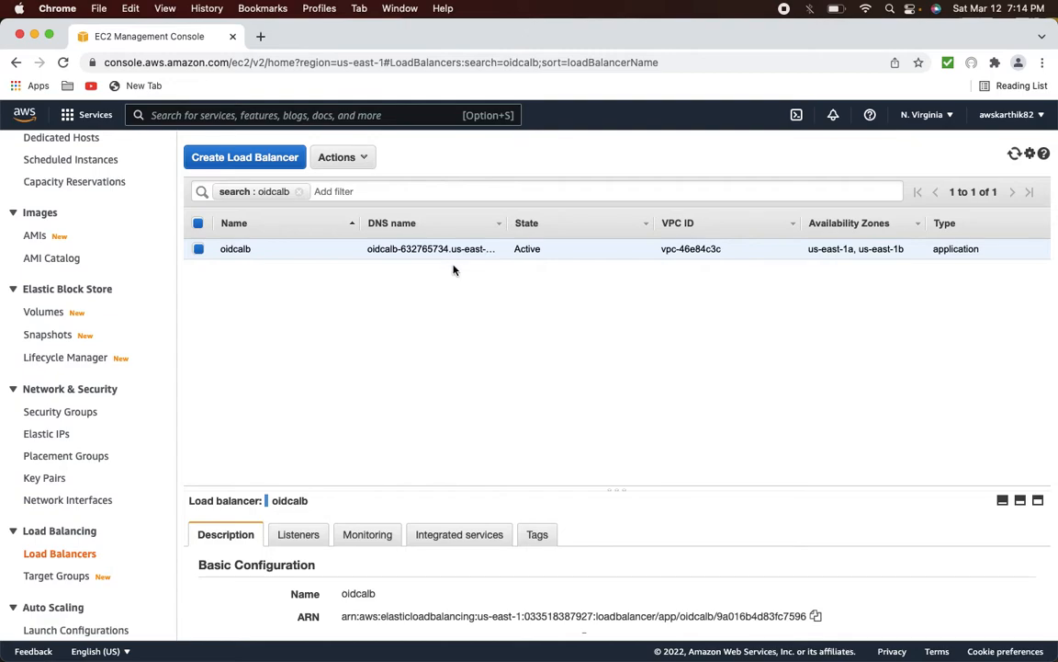
- Show oidcalb's listeners and open the oidcalbtg target group from the HTTPS 443 rule
{"action": "scroll", "coordinate": [392, 586], "scroll_direction": "down", "scroll_amount": 2}
{"action": "scroll", "coordinate": [392, 586], "scroll_direction": "down", "scroll_amount": 3}
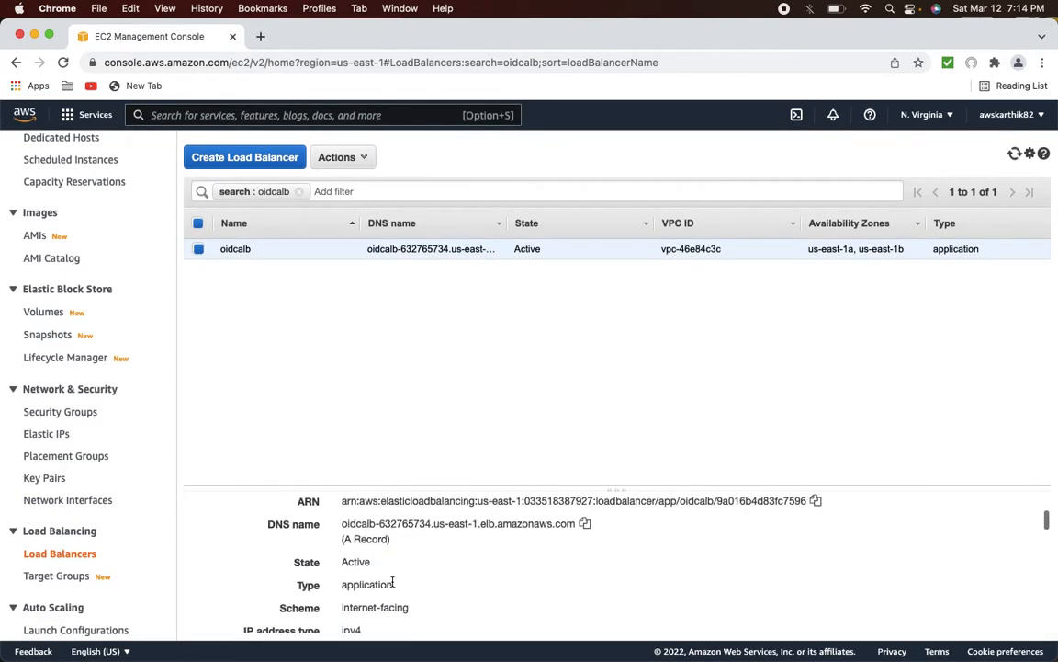
{"action": "scroll", "coordinate": [547, 549], "scroll_direction": "down", "scroll_amount": 1}
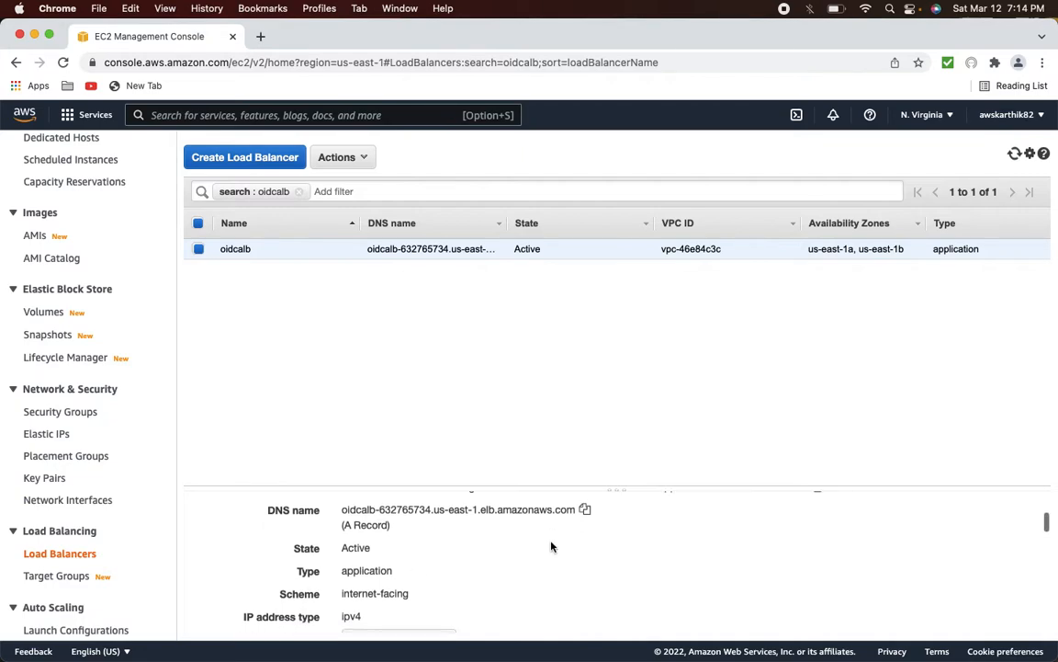
{"action": "scroll", "coordinate": [552, 546], "scroll_direction": "up", "scroll_amount": 6}
{"action": "left_click", "coordinate": [300, 534]}
{"action": "scroll", "coordinate": [603, 609], "scroll_direction": "down", "scroll_amount": 1}
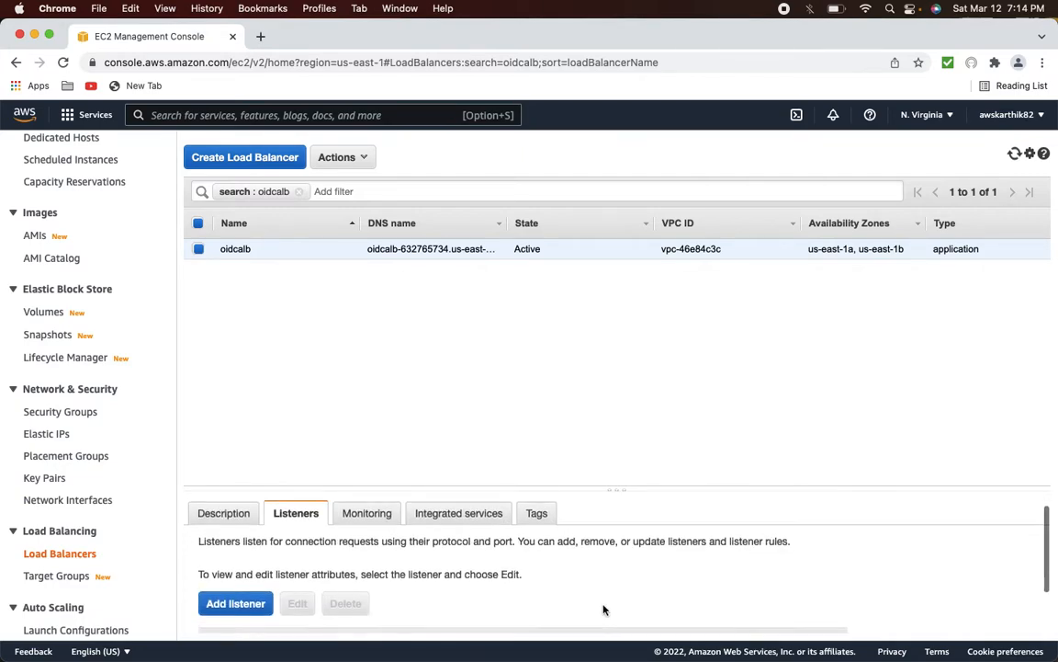
{"action": "scroll", "coordinate": [604, 609], "scroll_direction": "down", "scroll_amount": 3}
{"action": "left_click", "coordinate": [818, 606]}
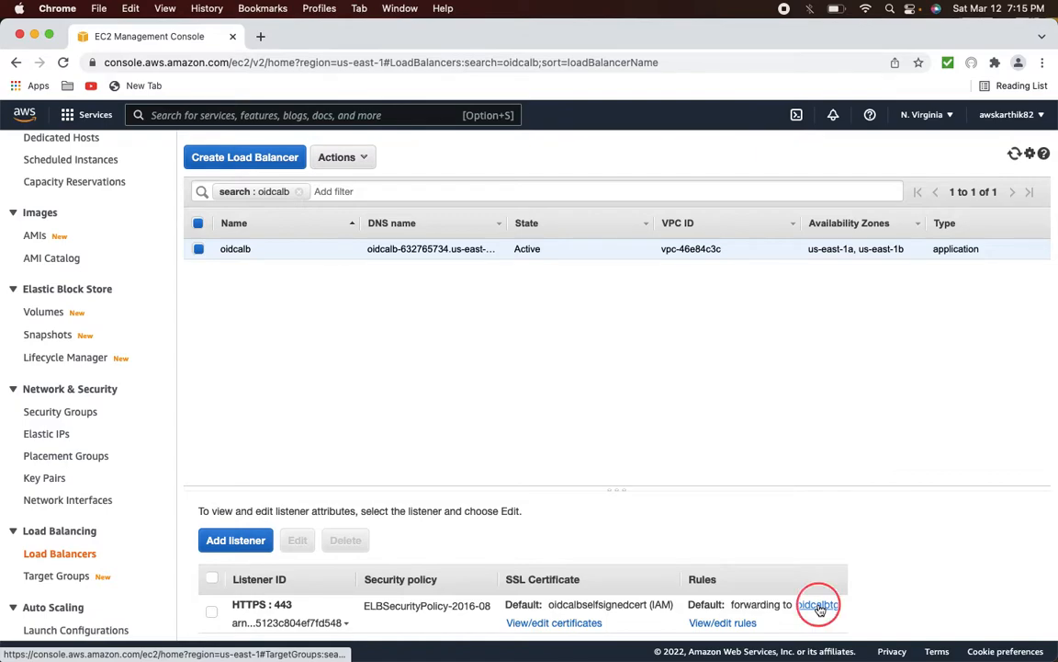
{"action": "left_click", "coordinate": [313, 37]}
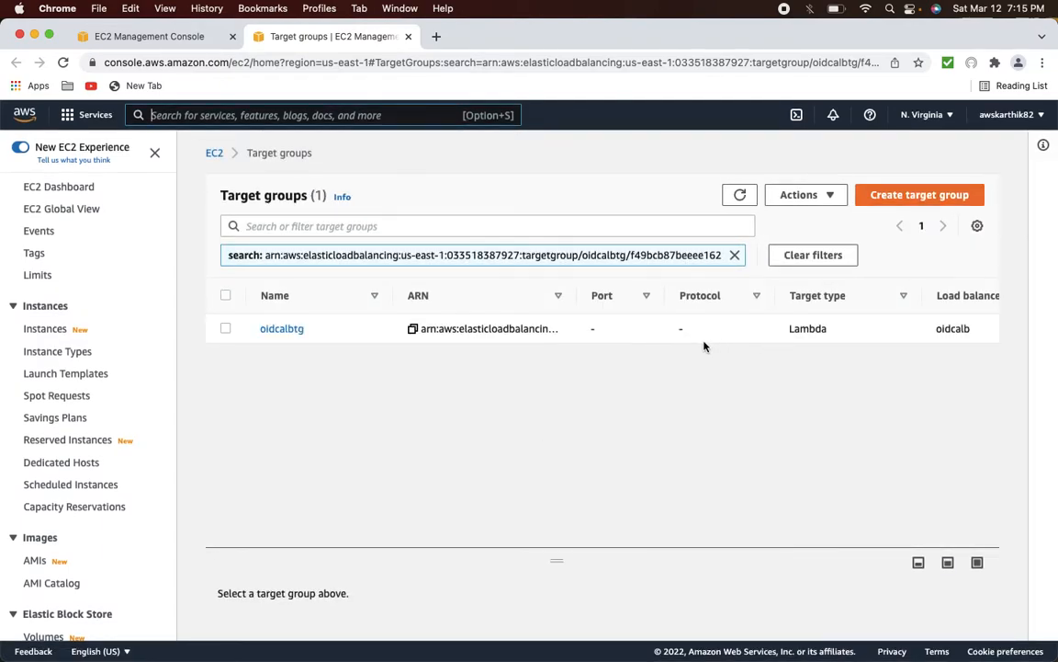
- Open oidcalbtg's details and follow its oidcalbresponse Lambda target into a new tab
{"action": "left_click", "coordinate": [284, 330]}
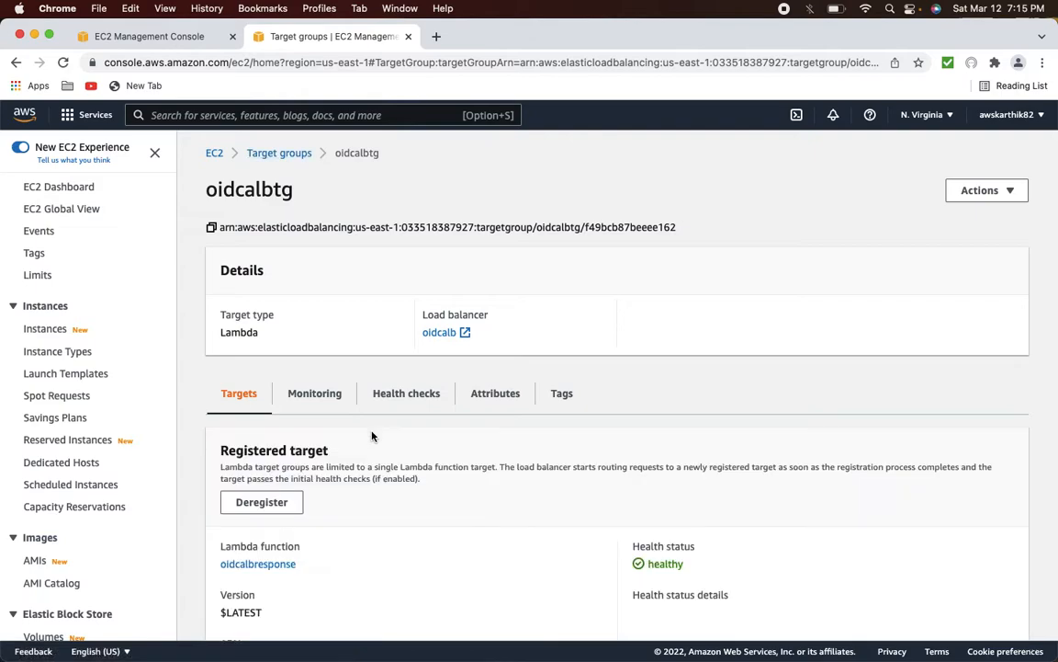
{"action": "scroll", "coordinate": [378, 464], "scroll_direction": "down", "scroll_amount": 2}
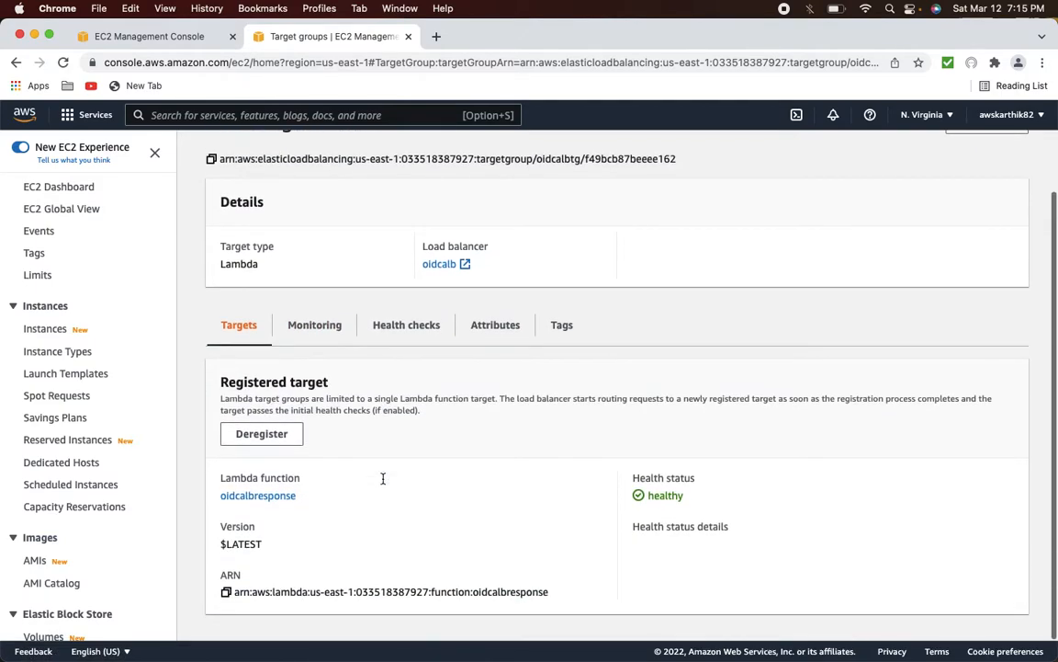
{"action": "left_click", "coordinate": [292, 494], "text": "super"}
{"action": "left_click", "coordinate": [500, 39]}
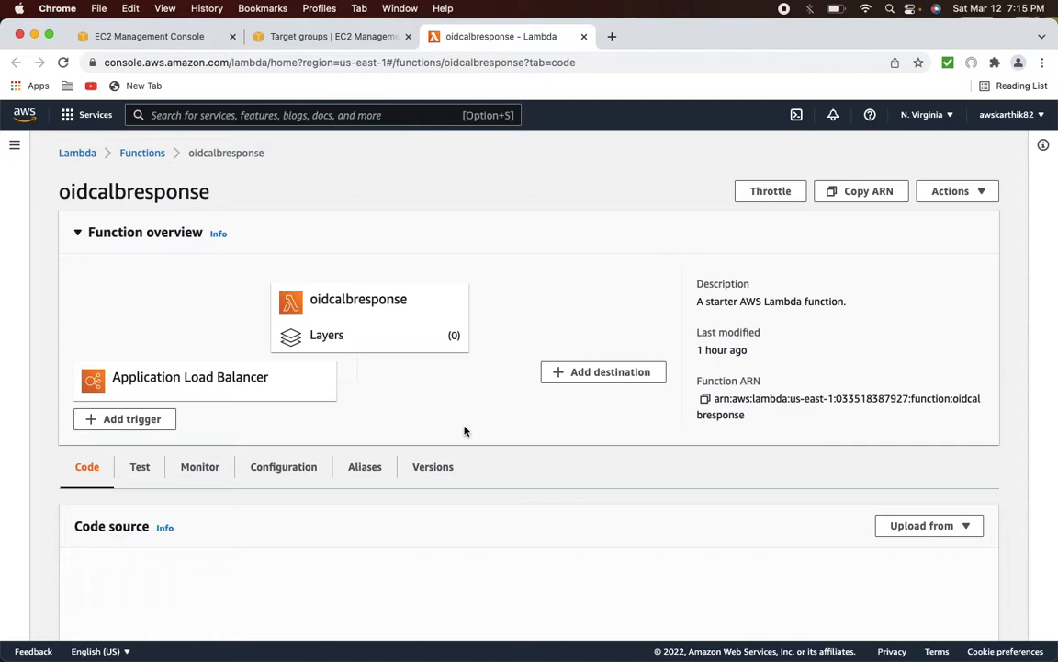
- In Firefox, view the load balancer's response as raw JSON data
{"action": "key", "text": "super+Tab"}
{"action": "key", "text": "super+Tab"}
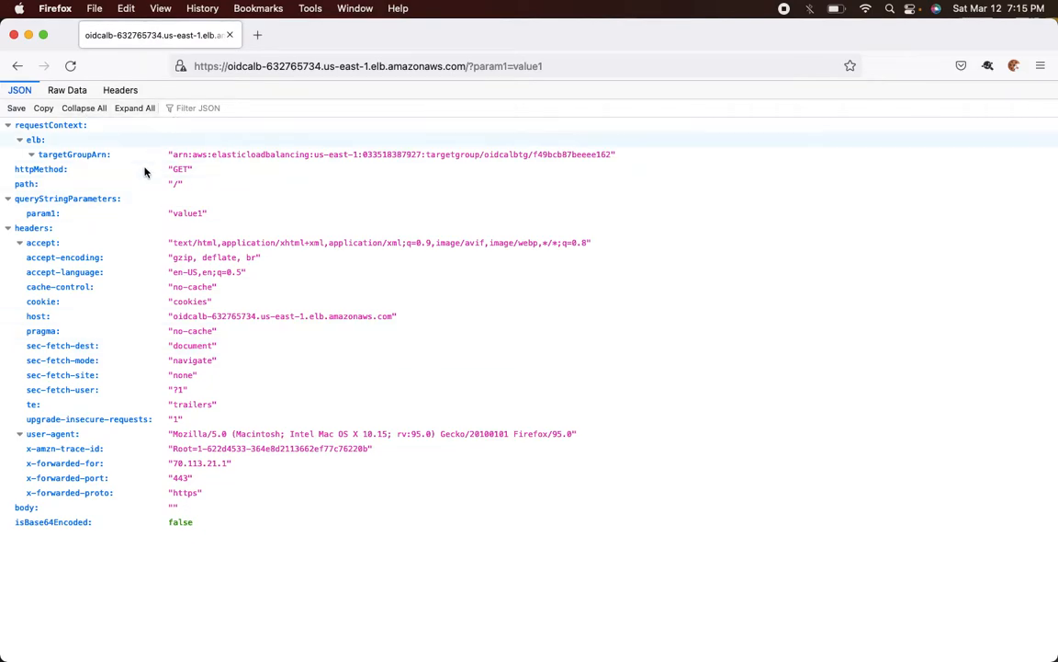
{"action": "left_click", "coordinate": [66, 91]}
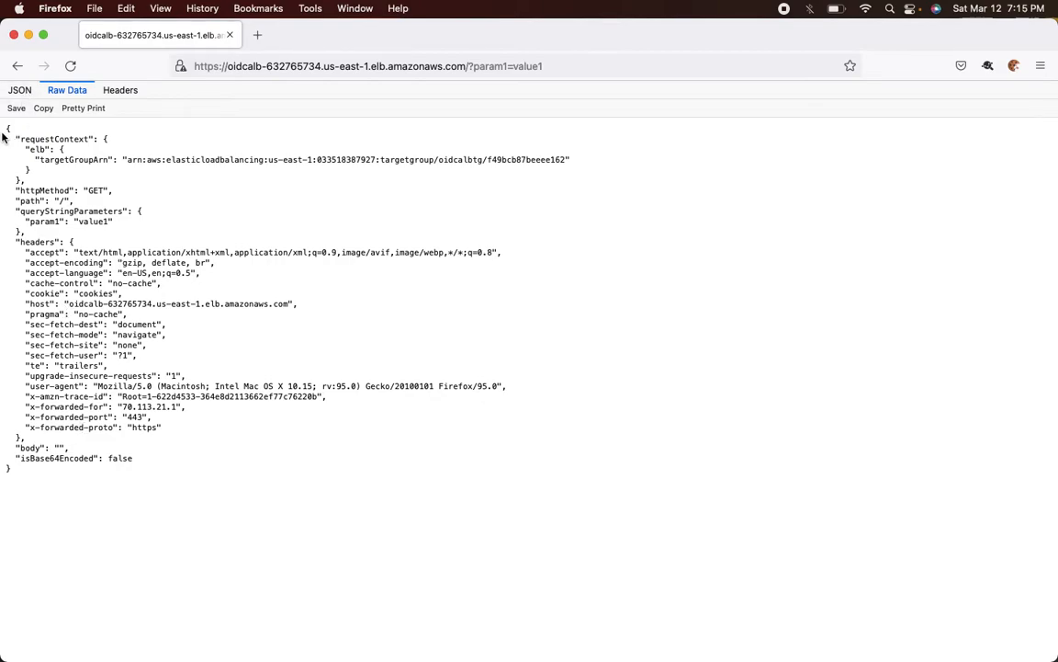
{"action": "key", "text": "super+Tab"}
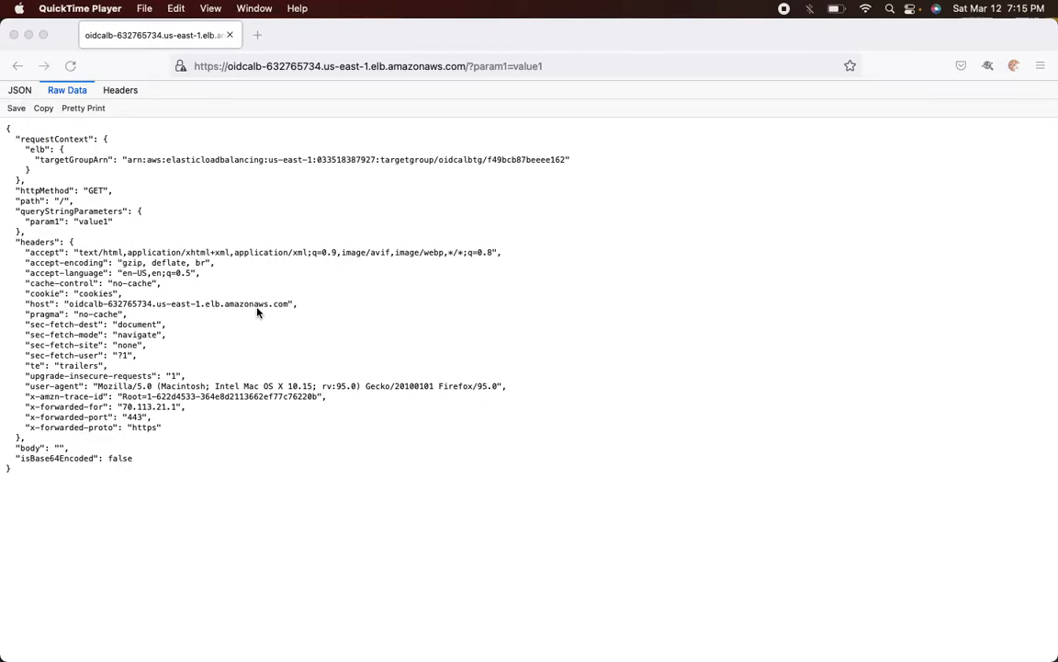
{"action": "key", "text": "super+Tab"}
{"action": "key", "text": "super+Tab"}
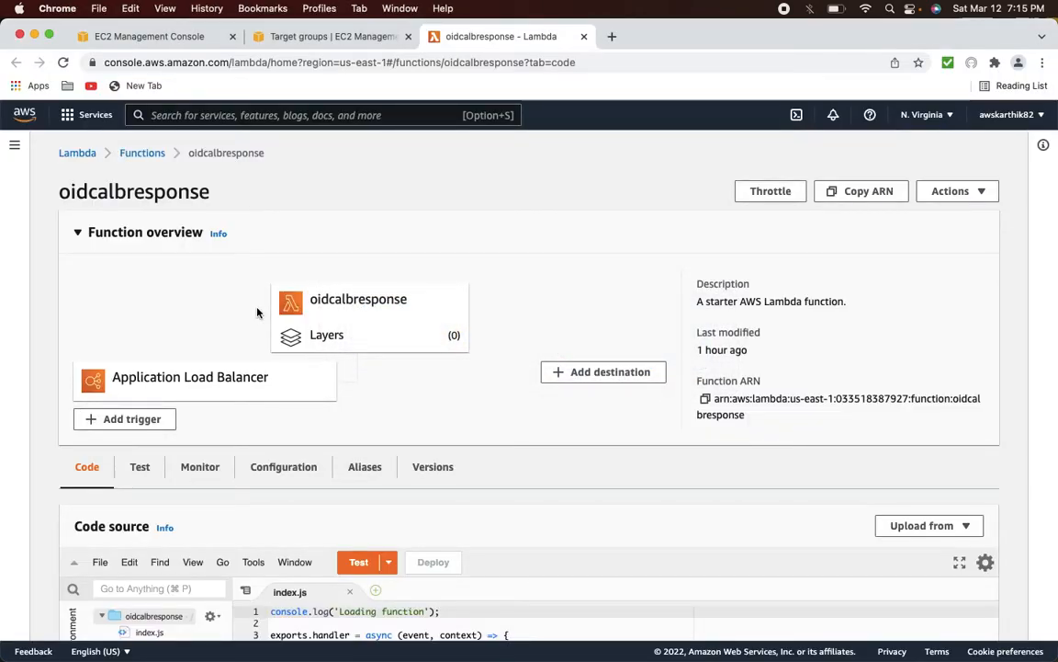
{"action": "key", "text": "super+Tab"}
{"action": "key", "text": "super+Tab"}
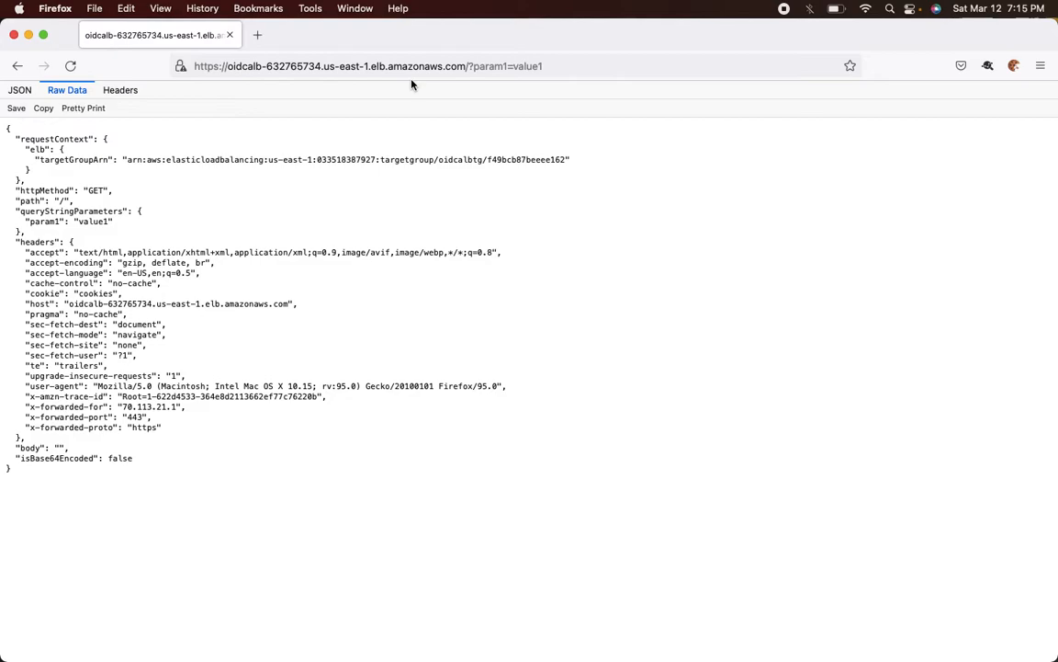
- Remove ?param1=value1 from the load balancer URL, reload it, then return to Chrome
{"action": "left_click", "coordinate": [474, 70]}
{"action": "left_click", "coordinate": [472, 68]}
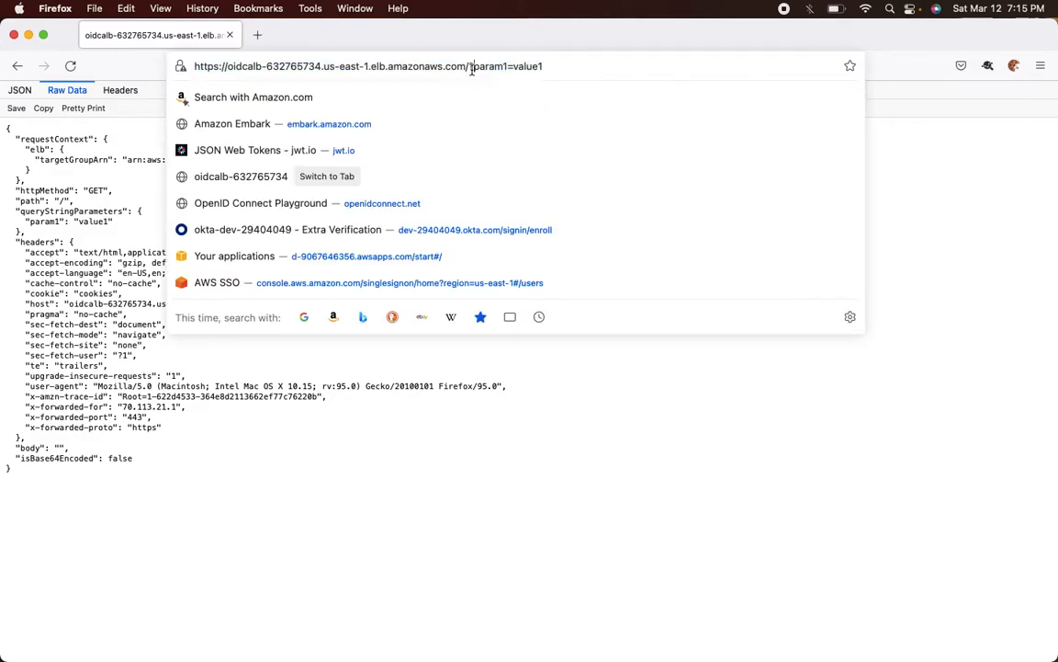
{"action": "left_click_drag", "start_coordinate": [470, 67], "coordinate": [543, 66]}
{"action": "key", "text": "BackSpace"}
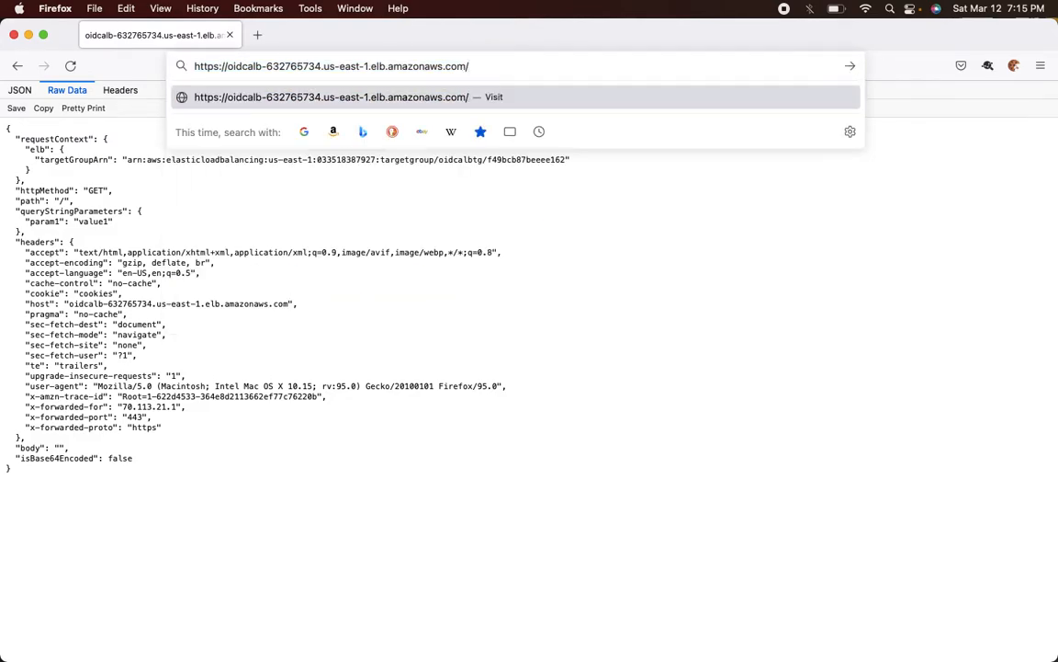
{"action": "key", "text": "Return"}
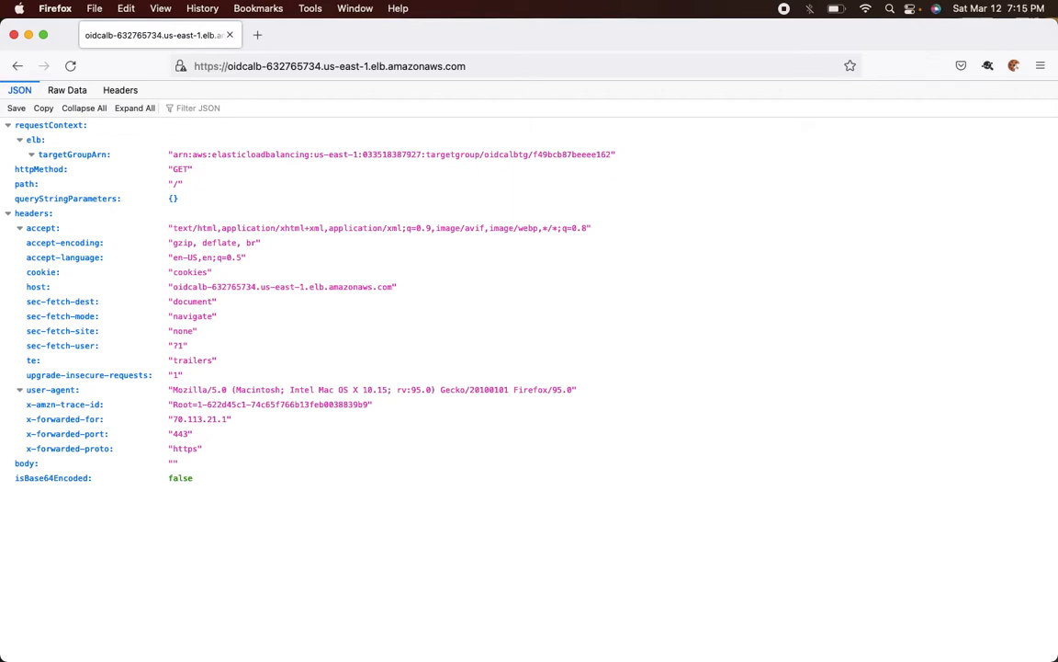
{"action": "left_click", "coordinate": [567, 66]}
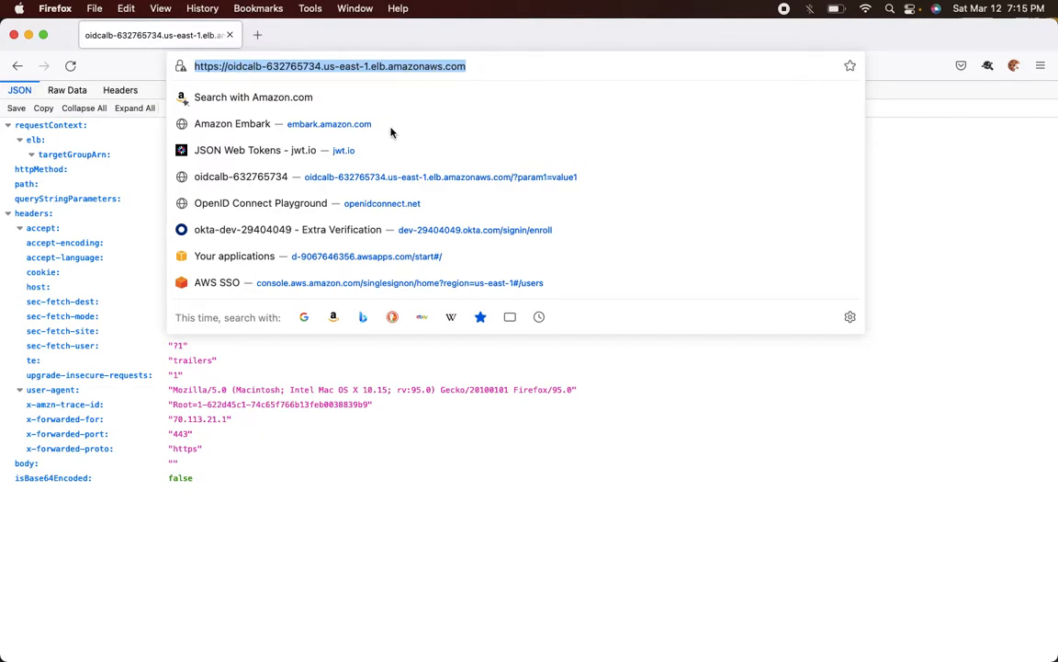
{"action": "left_click", "coordinate": [368, 478]}
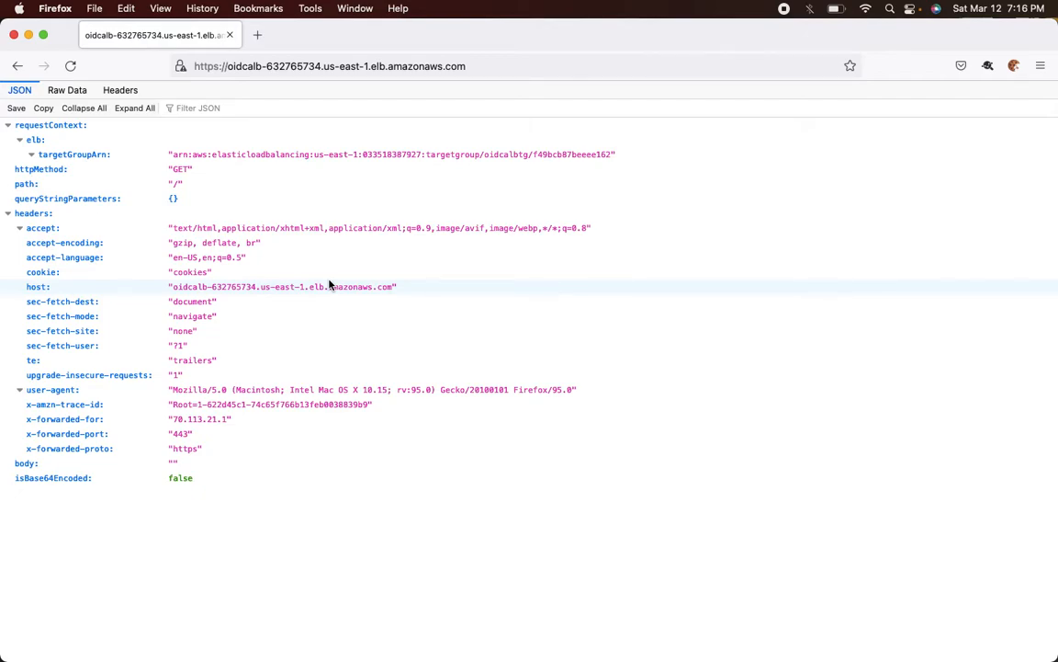
{"action": "key", "text": "super+Tab"}
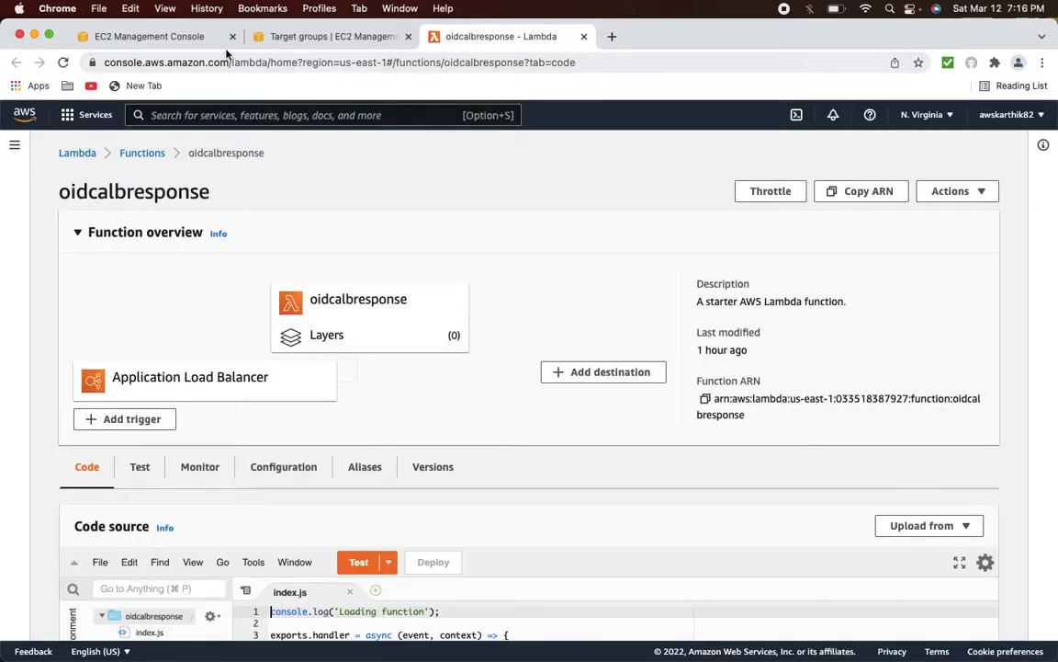
- Open the Cognito service, close the target group and Lambda tabs, and go to user pools
{"action": "left_click", "coordinate": [195, 37]}
{"action": "left_click", "coordinate": [218, 117]}
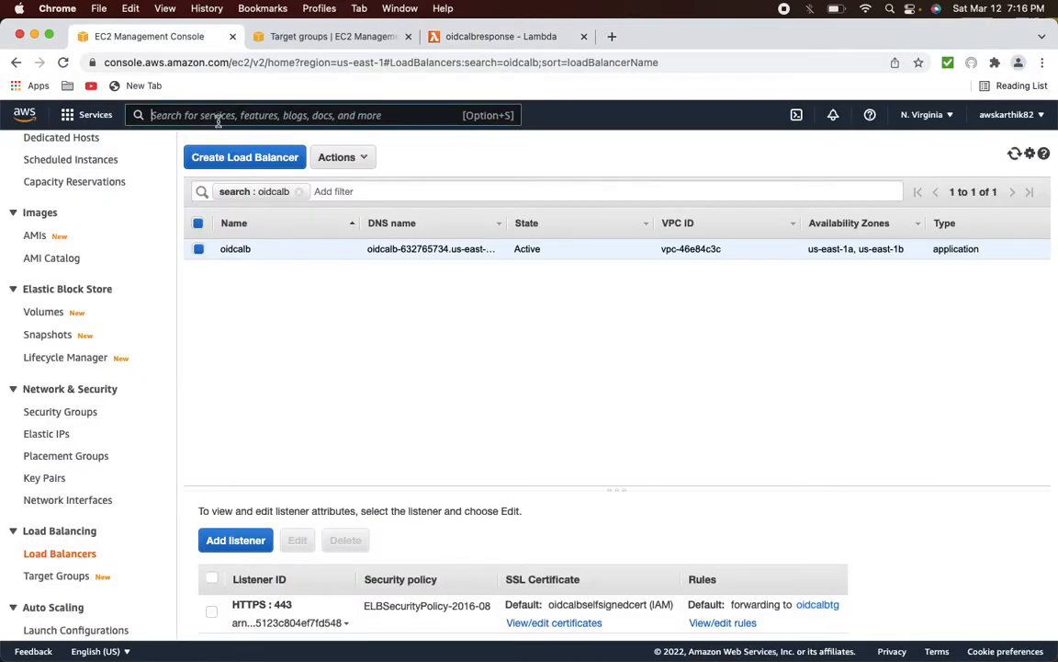
{"action": "type", "text": "cog"}
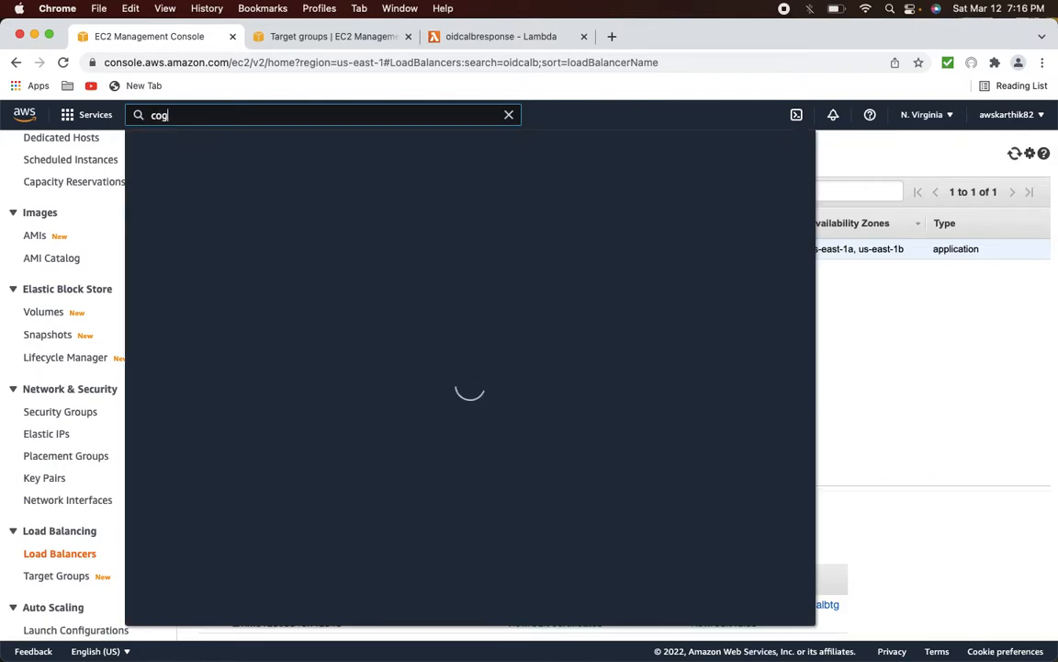
{"action": "type", "text": "nito"}
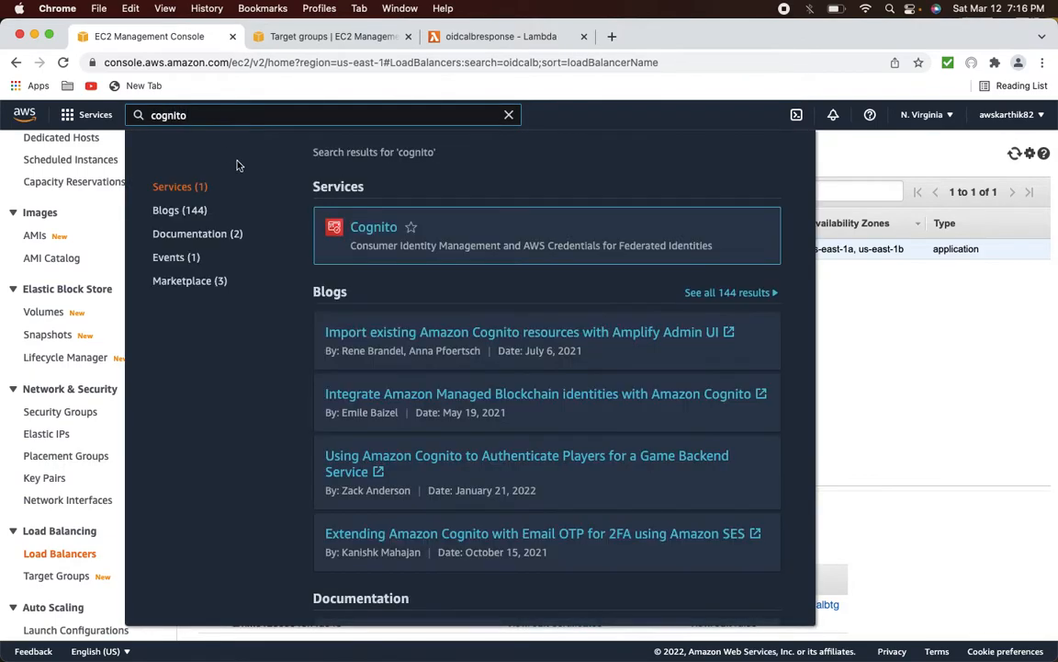
{"action": "left_click", "coordinate": [374, 229]}
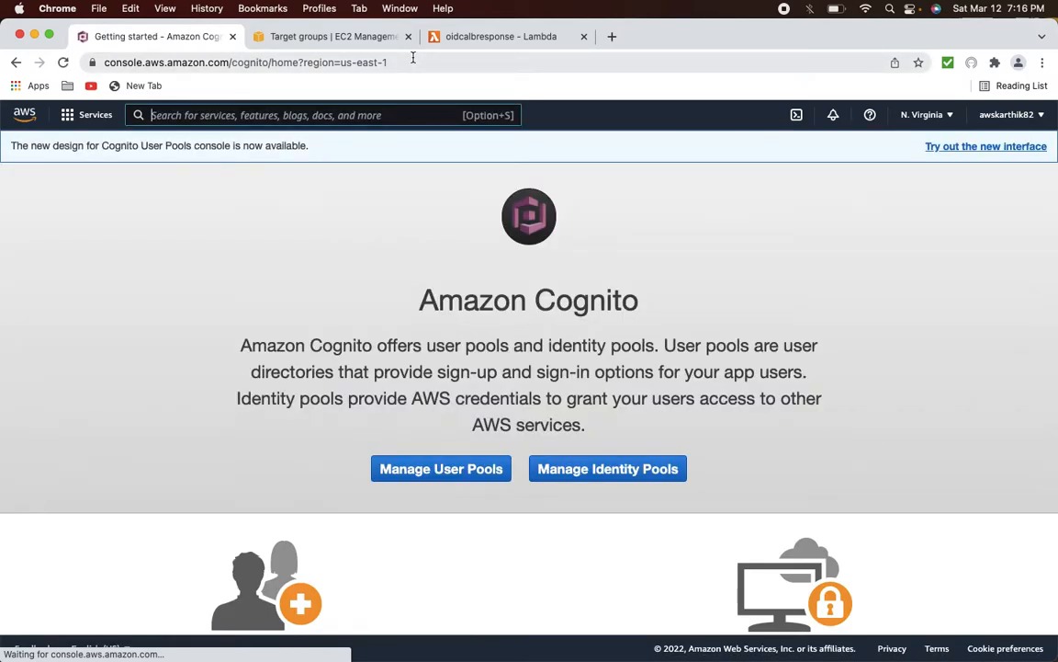
{"action": "left_click", "coordinate": [408, 37]}
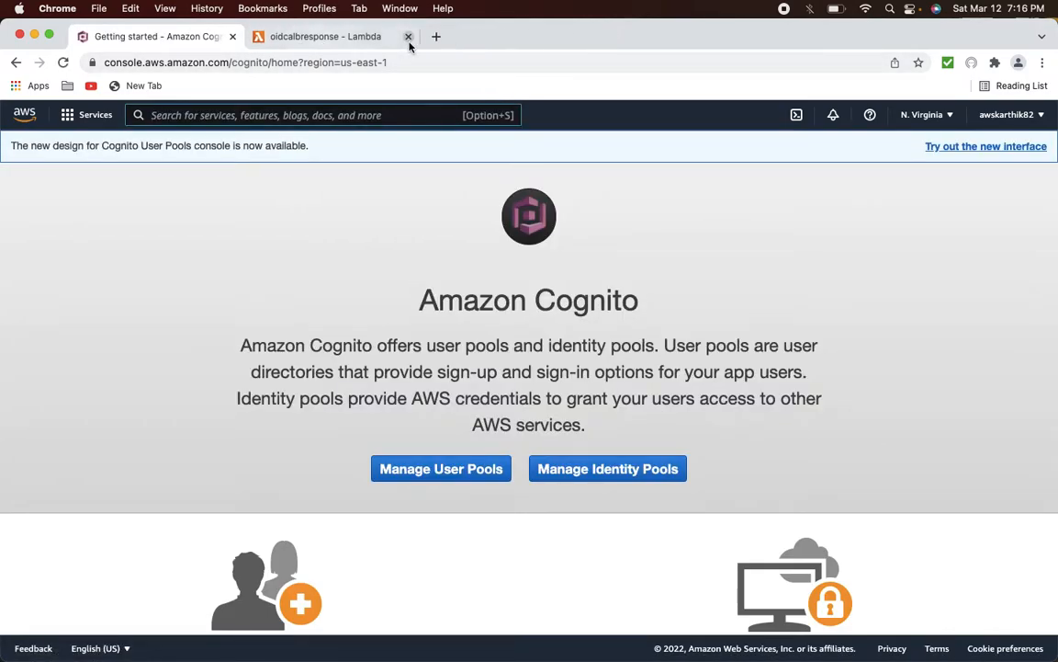
{"action": "left_click", "coordinate": [408, 37]}
{"action": "left_click", "coordinate": [409, 465]}
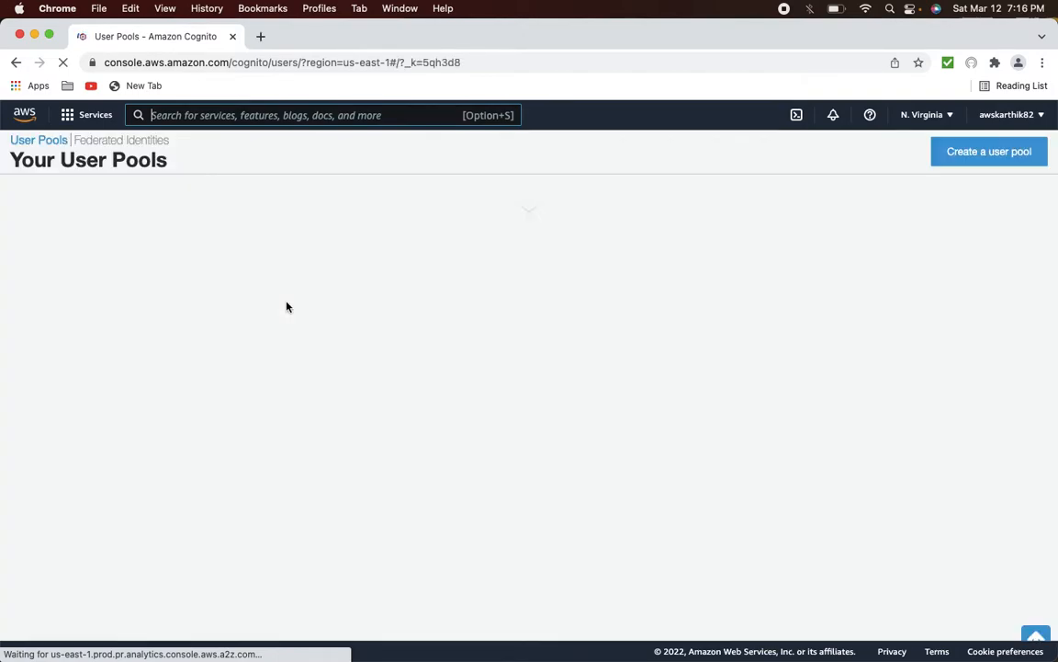
- Name a new user pool oidcalbcognito, review its defaults and create it
{"action": "left_click", "coordinate": [965, 198]}
{"action": "left_click", "coordinate": [376, 318]}
{"action": "type", "text": "oidcal"}
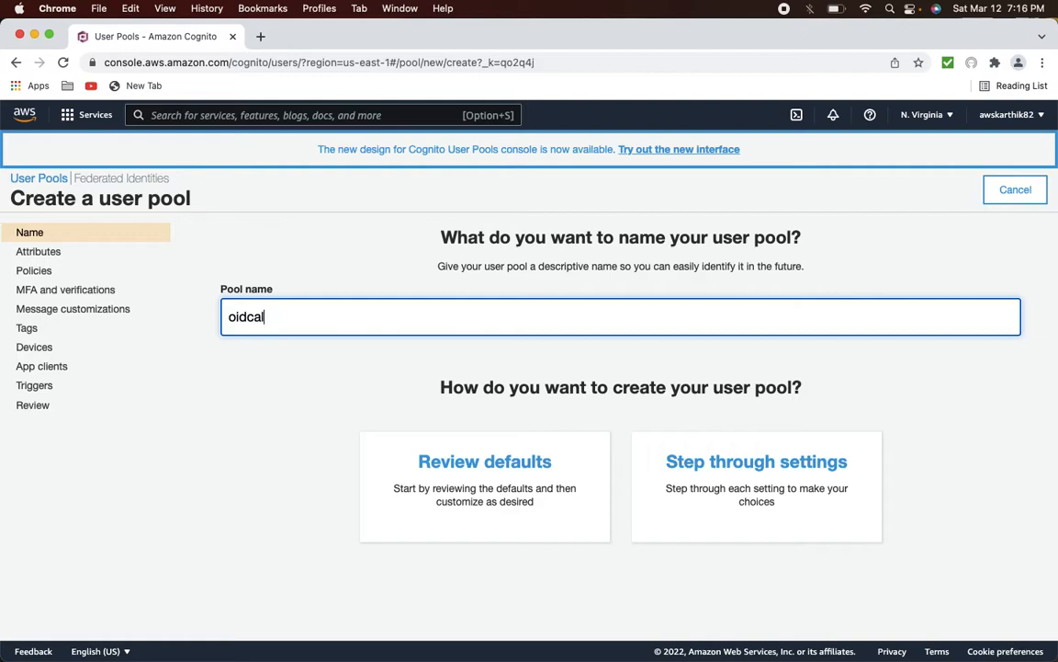
{"action": "type", "text": "bcognito"}
{"action": "left_click", "coordinate": [475, 471]}
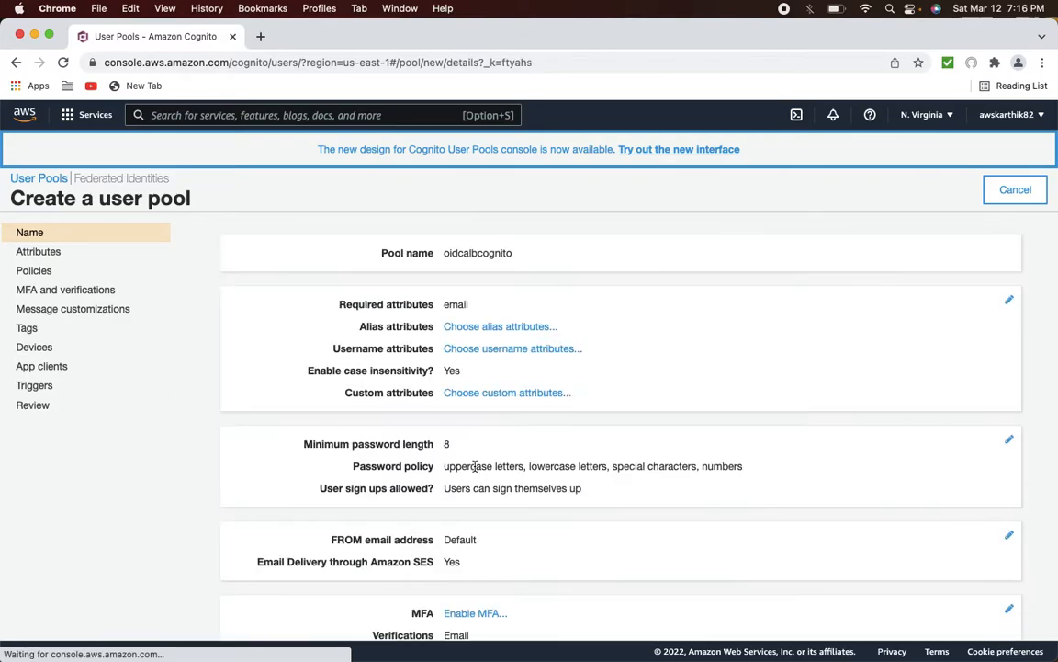
{"action": "scroll", "coordinate": [642, 464], "scroll_direction": "down", "scroll_amount": 5}
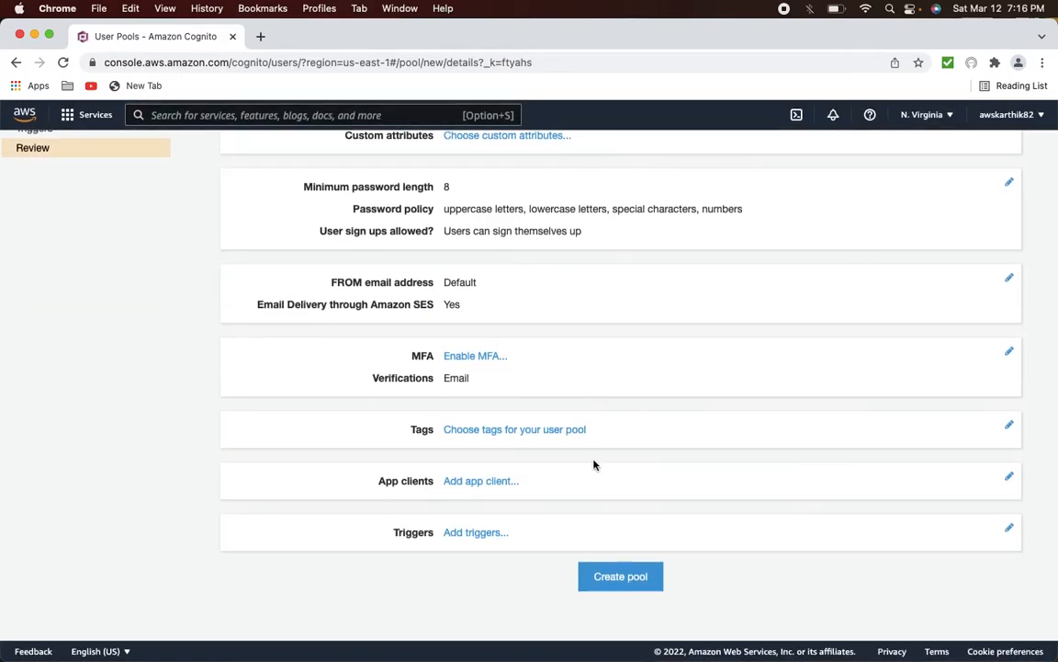
{"action": "left_click", "coordinate": [602, 574]}
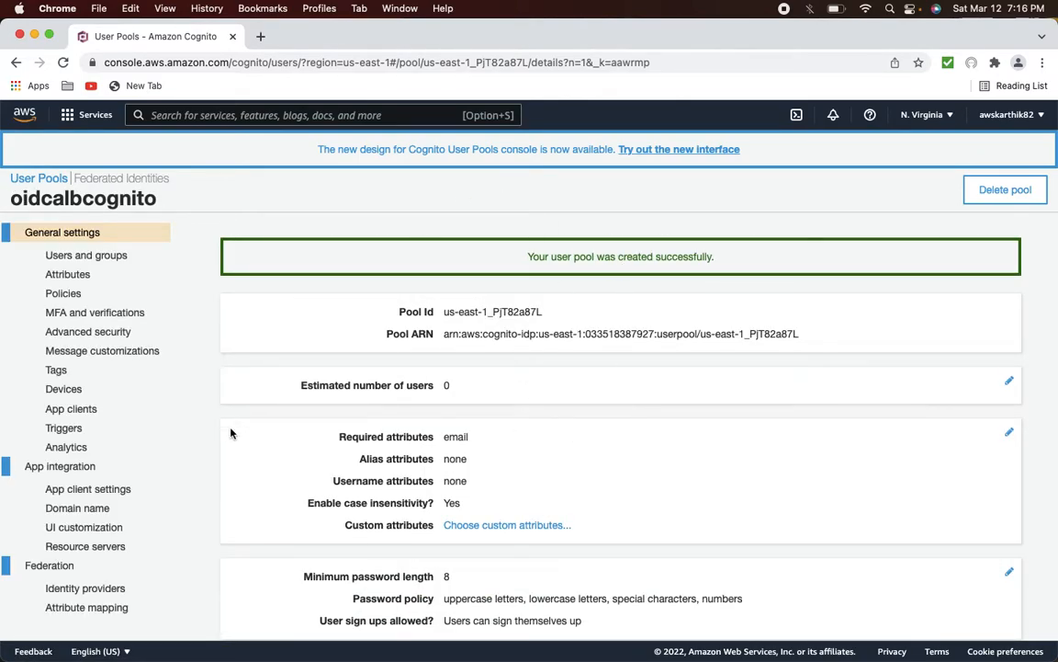
- In the pool's domain settings, check prefixes oidcalbcognito, oidcalbcognito1 and a revised variant for availability
{"action": "left_click", "coordinate": [86, 508]}
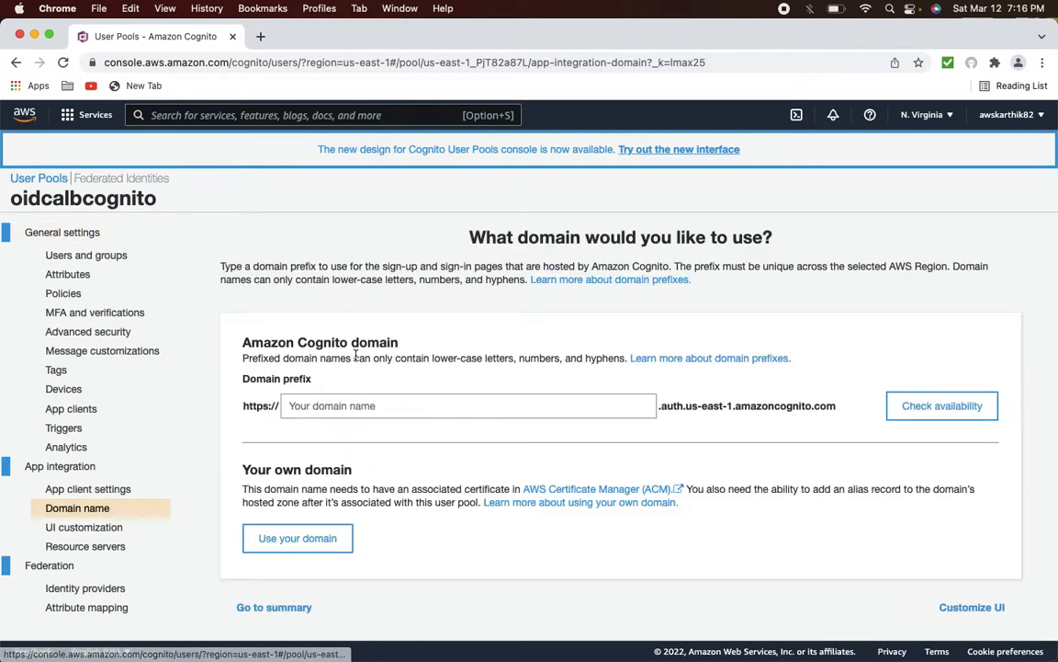
{"action": "left_click", "coordinate": [313, 405]}
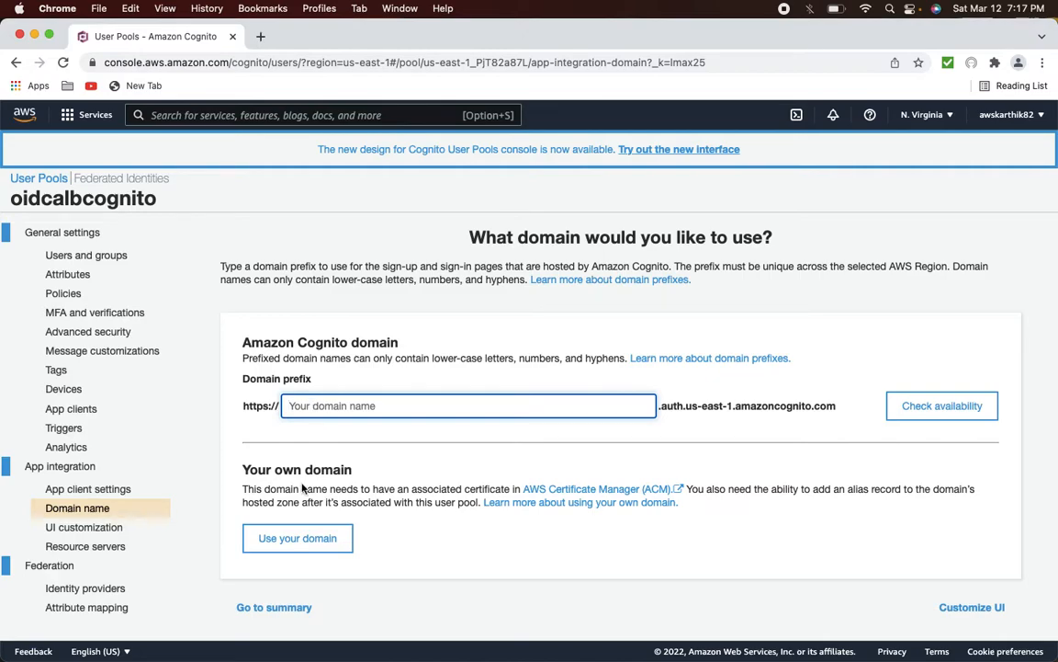
{"action": "left_click", "coordinate": [242, 465]}
{"action": "left_click_drag", "start_coordinate": [243, 464], "coordinate": [448, 503]}
{"action": "left_click", "coordinate": [376, 412]}
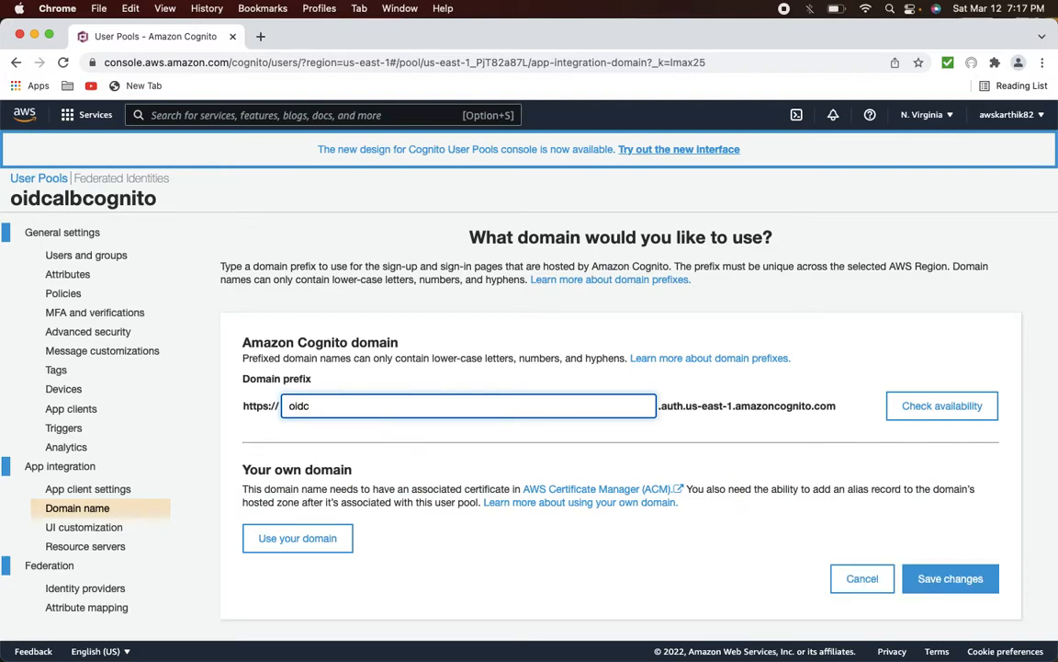
{"action": "type", "text": "lbcognito"}
{"action": "double_click", "coordinate": [374, 411]}
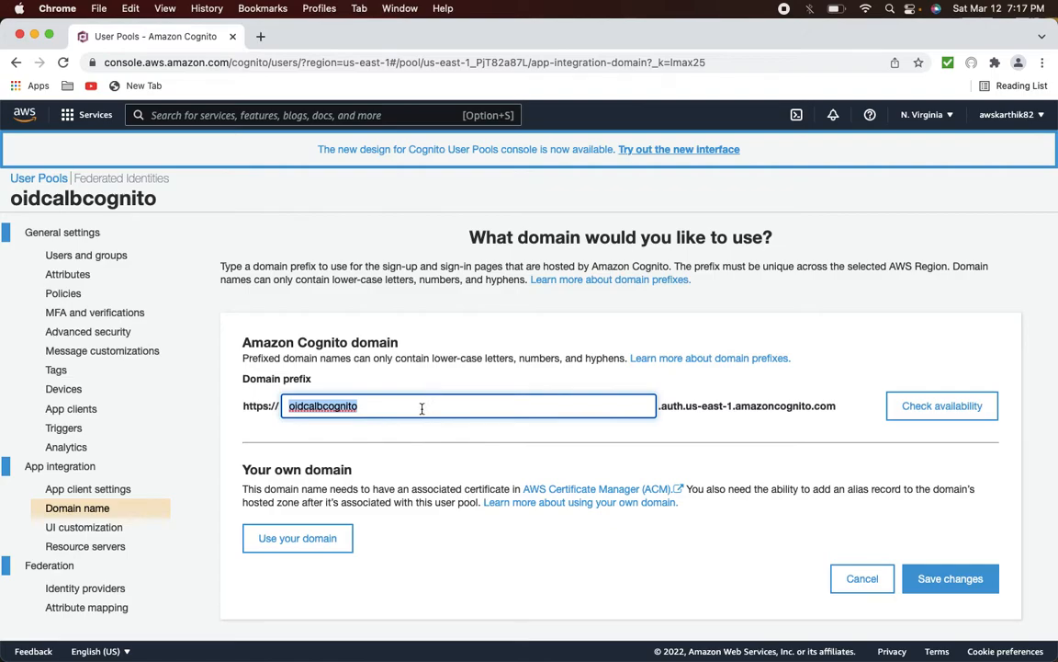
{"action": "left_click", "coordinate": [931, 415]}
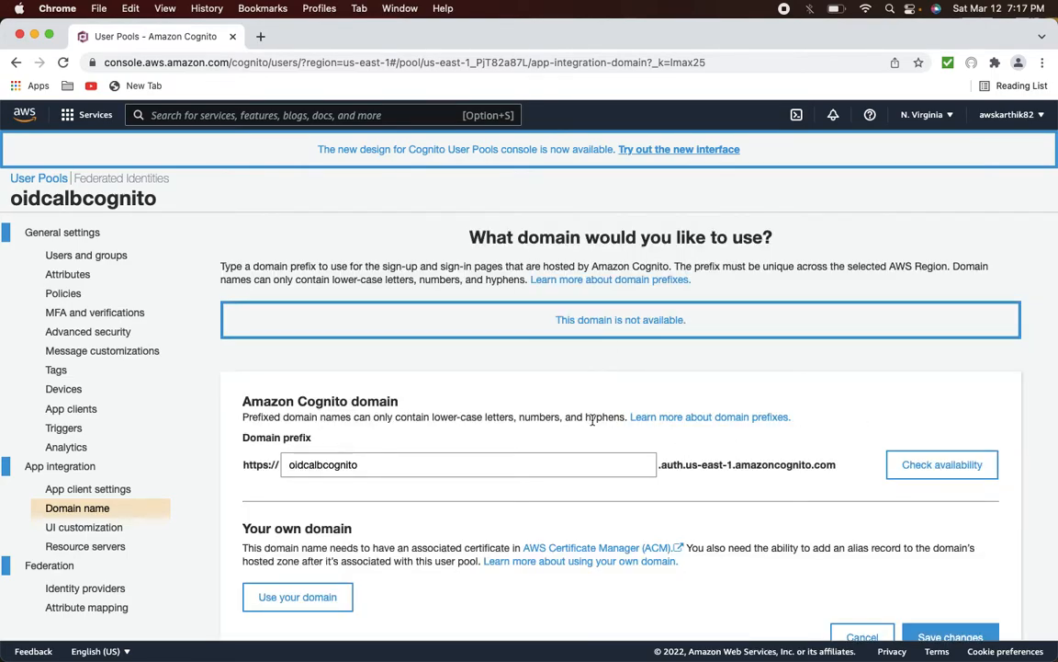
{"action": "left_click", "coordinate": [378, 461]}
{"action": "type", "text": "1"}
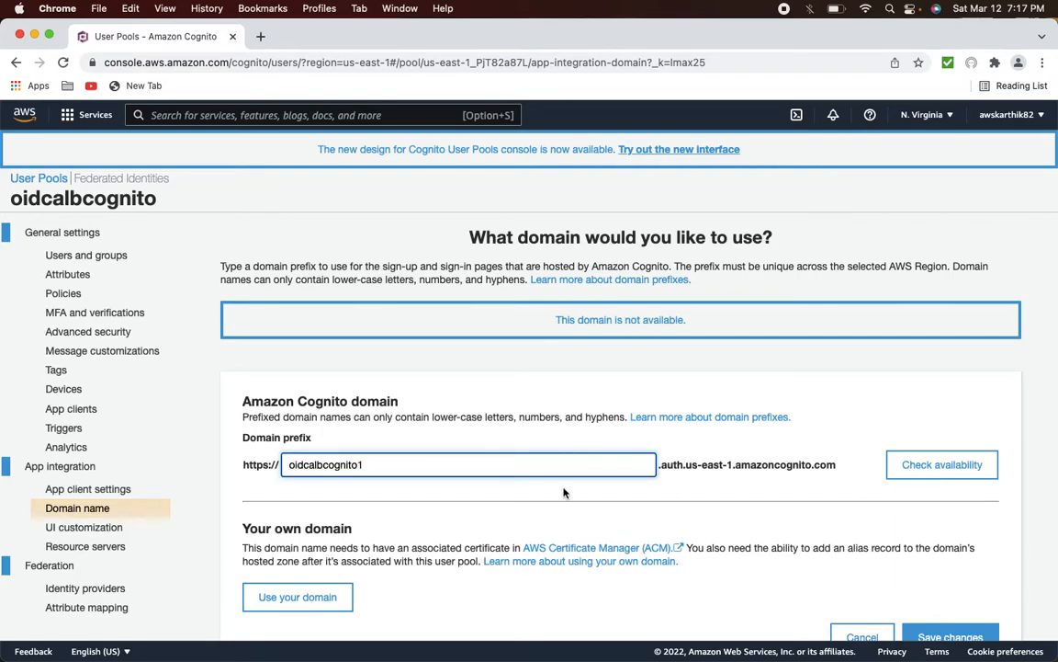
{"action": "left_click", "coordinate": [908, 469]}
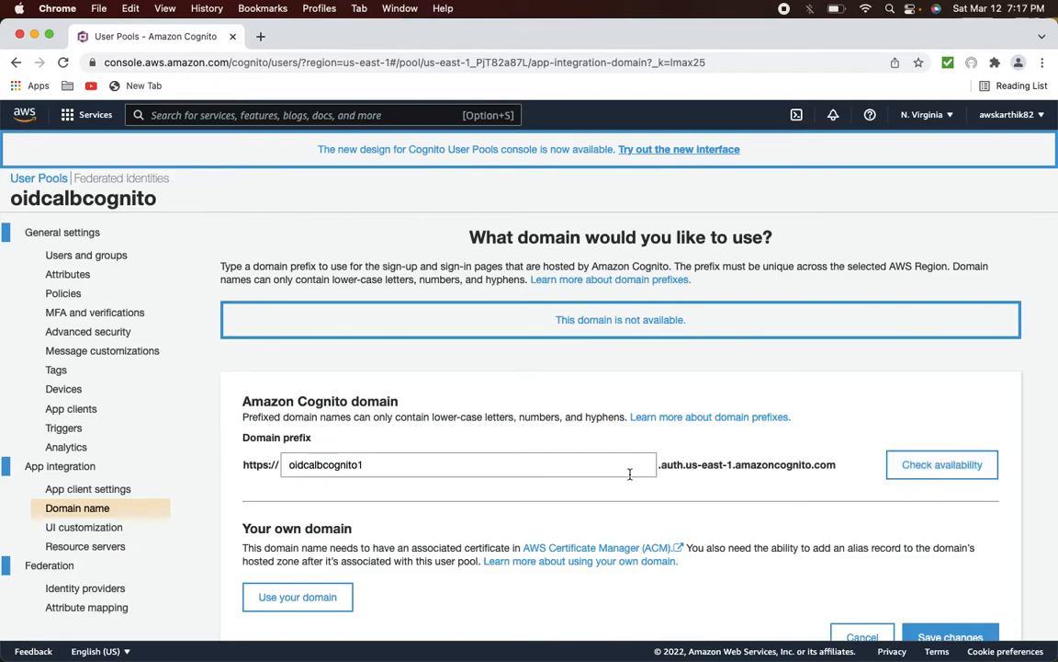
{"action": "left_click", "coordinate": [491, 466]}
{"action": "key", "text": "BackSpace"}
{"action": "type", "text": "98"}
{"action": "left_click", "coordinate": [952, 470]}
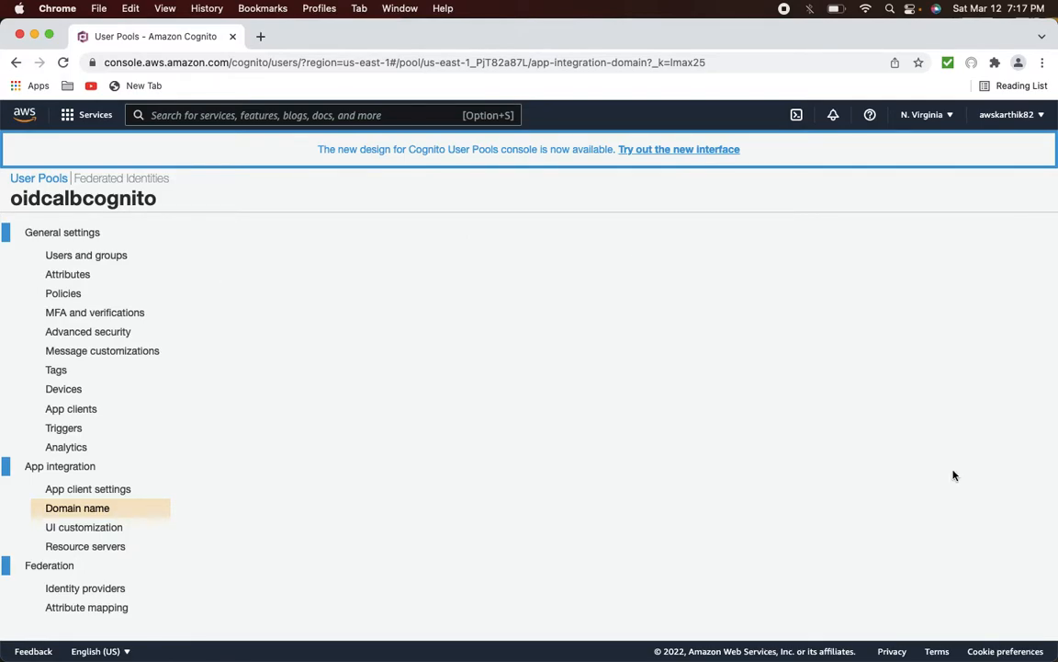
- Try prefixes oidcalbcognito15 and oidcalbcognito991, then find oidcalbtest22 available
{"action": "left_click", "coordinate": [390, 461]}
{"action": "key", "text": "BackSpace"}
{"action": "type", "text": "9"}
{"action": "key", "text": "BackSpace"}
{"action": "key", "text": "BackSpace"}
{"action": "type", "text": "15"}
{"action": "left_click", "coordinate": [924, 473]}
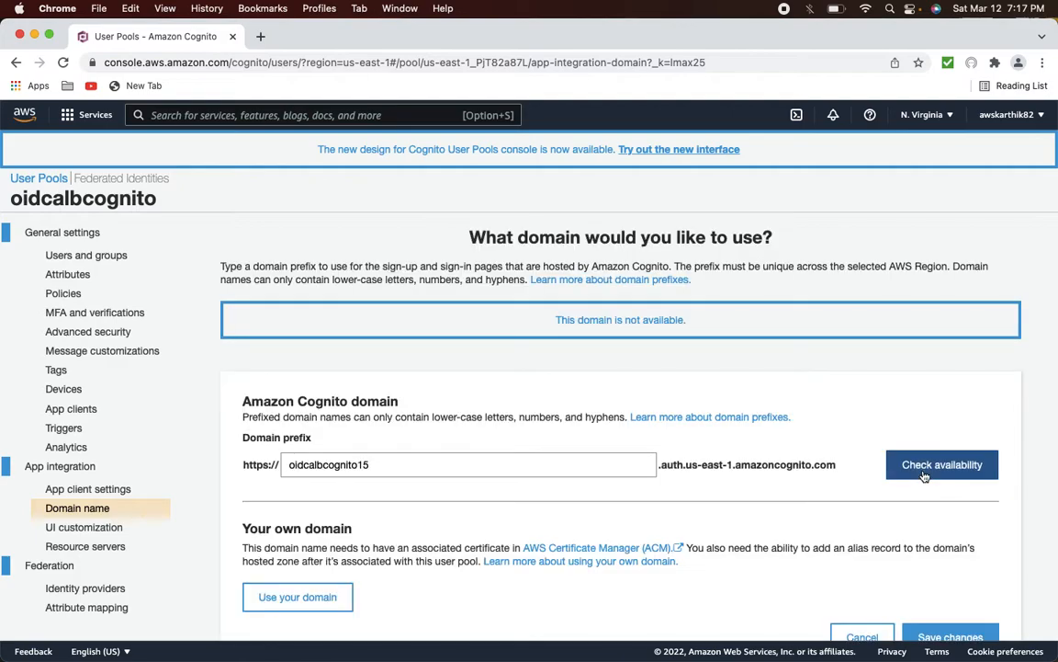
{"action": "double_click", "coordinate": [277, 465]}
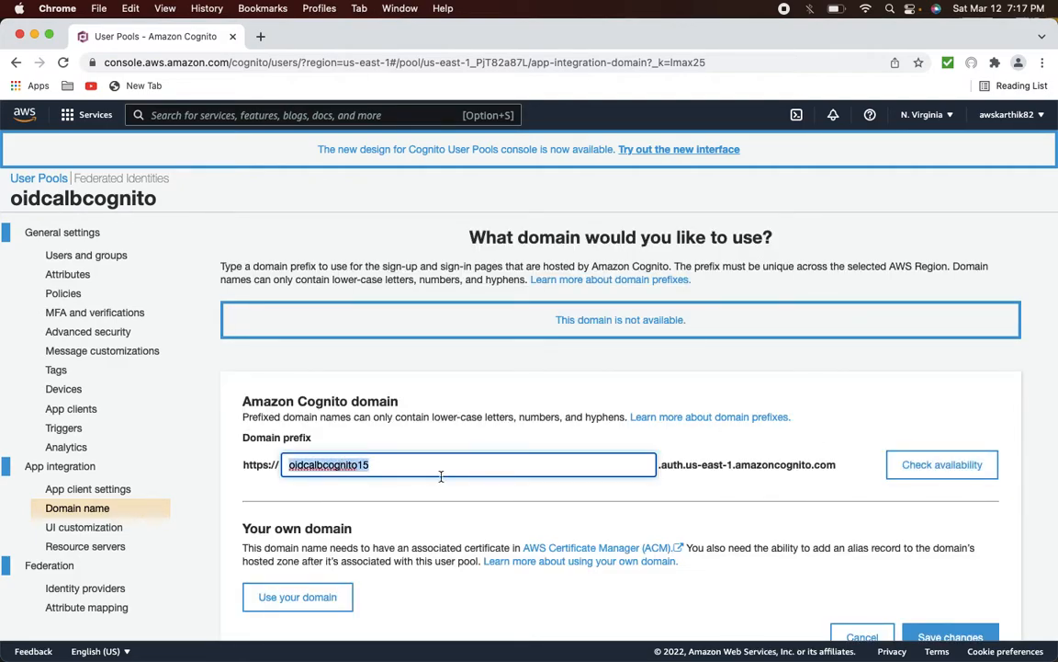
{"action": "type", "text": "oidcalbcognito"}
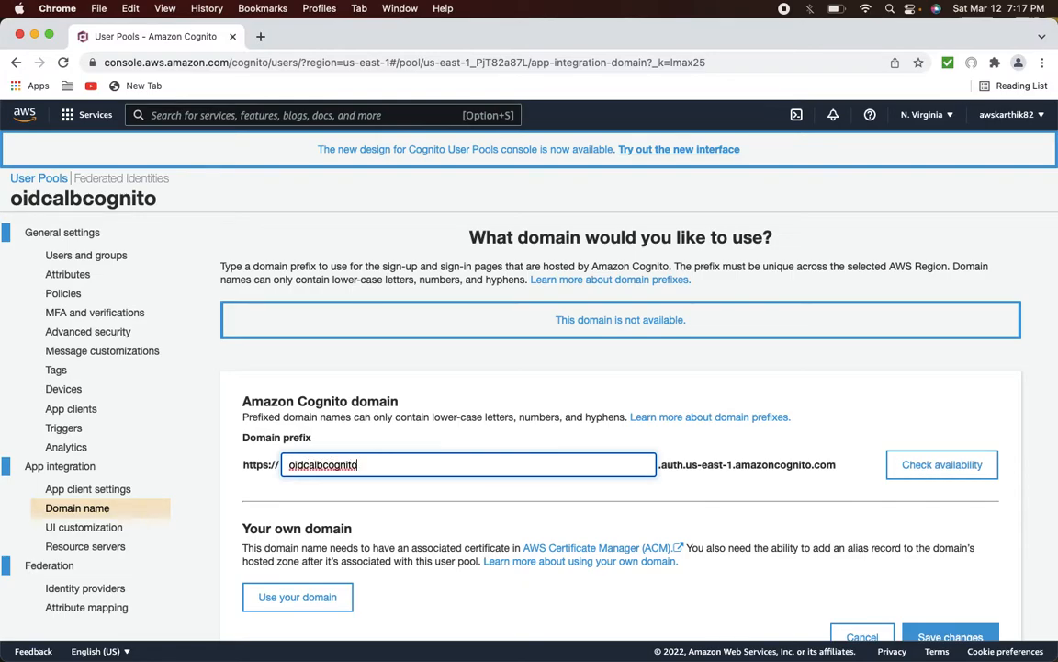
{"action": "type", "text": "991"}
{"action": "left_click", "coordinate": [919, 473]}
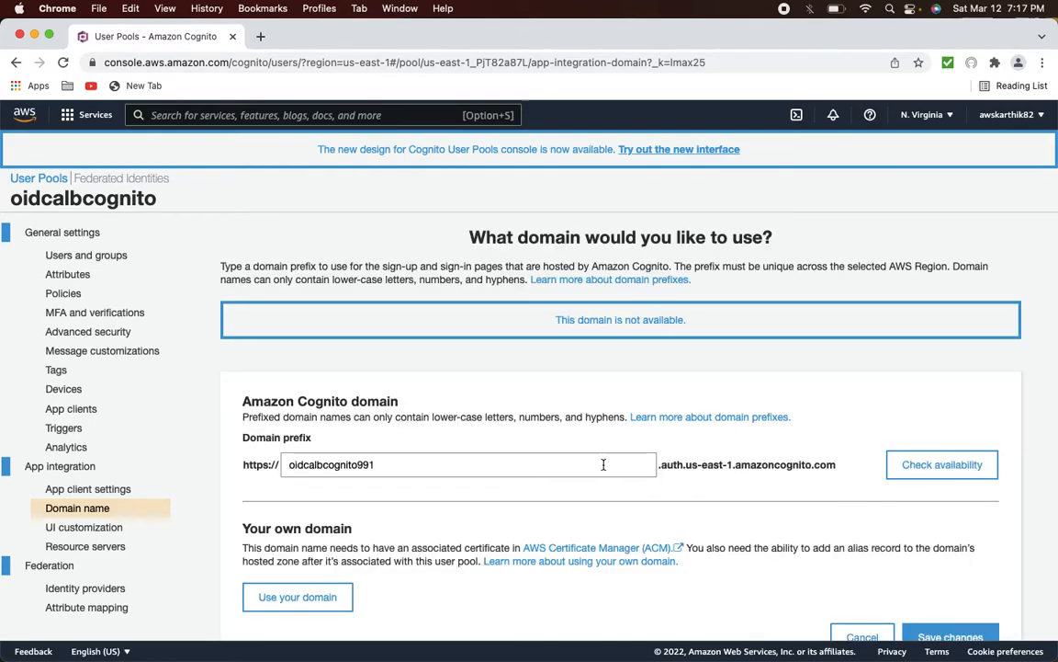
{"action": "left_click", "coordinate": [349, 466]}
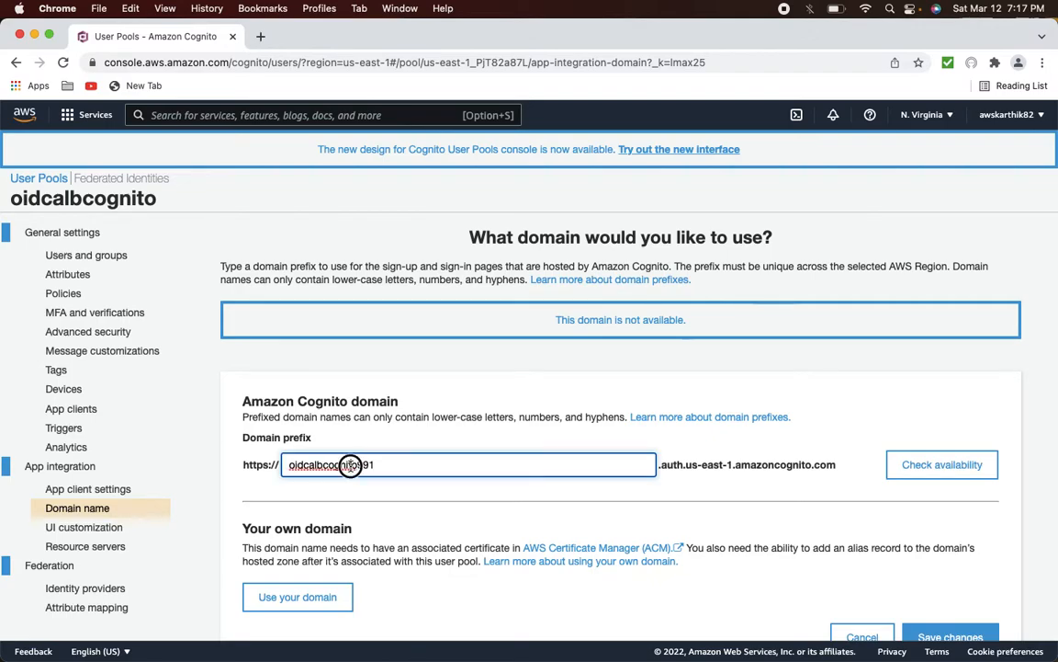
{"action": "double_click", "coordinate": [349, 466]}
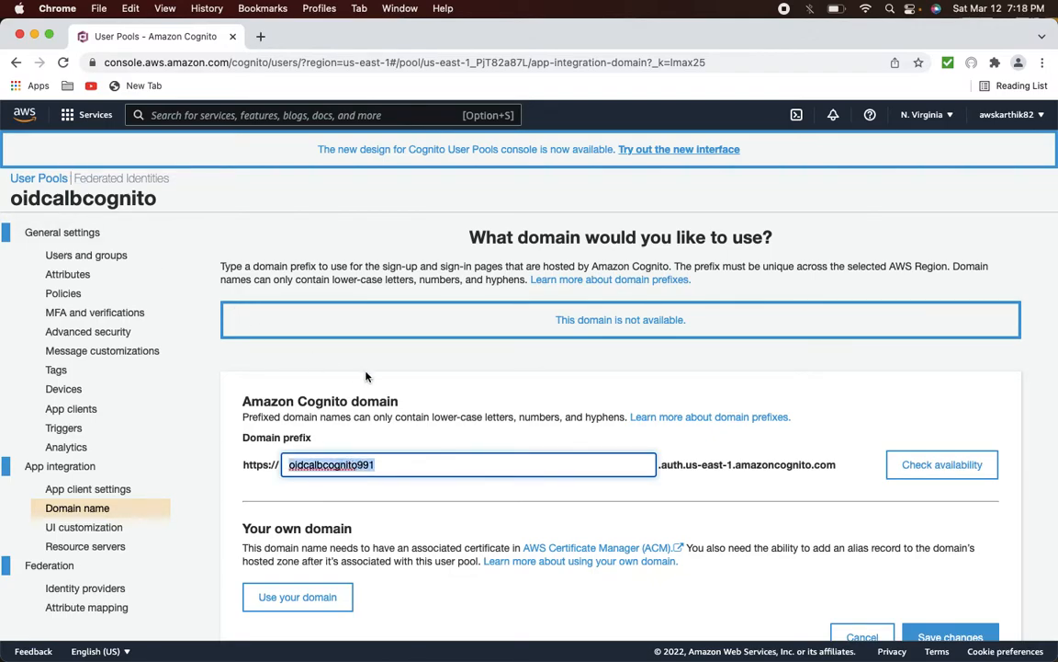
{"action": "type", "text": "oidcal"}
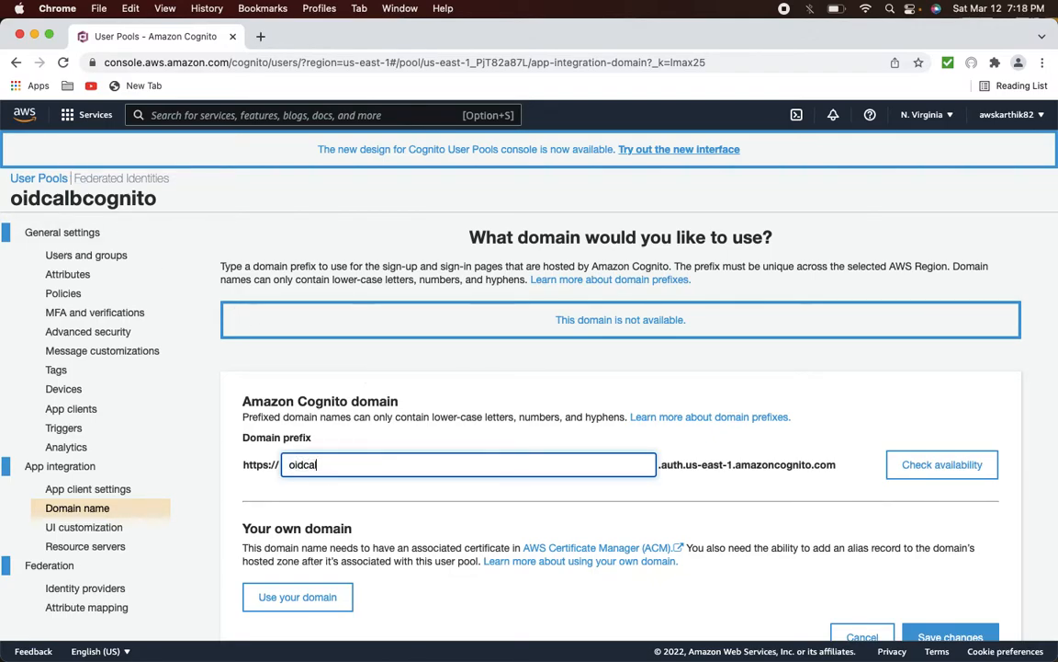
{"action": "type", "text": "btest22"}
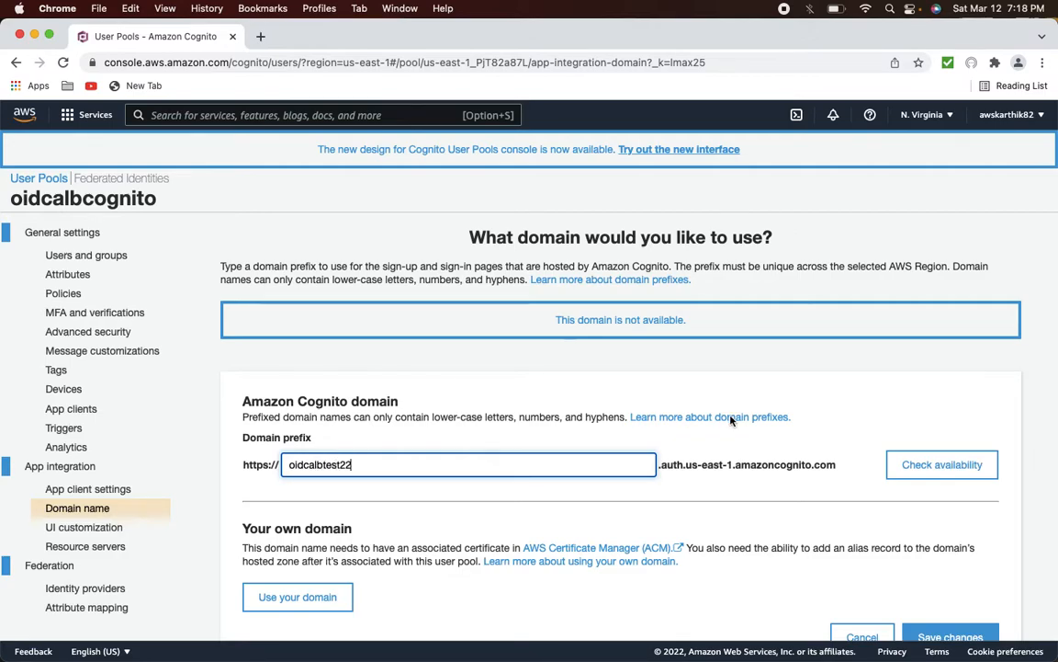
{"action": "left_click", "coordinate": [923, 465]}
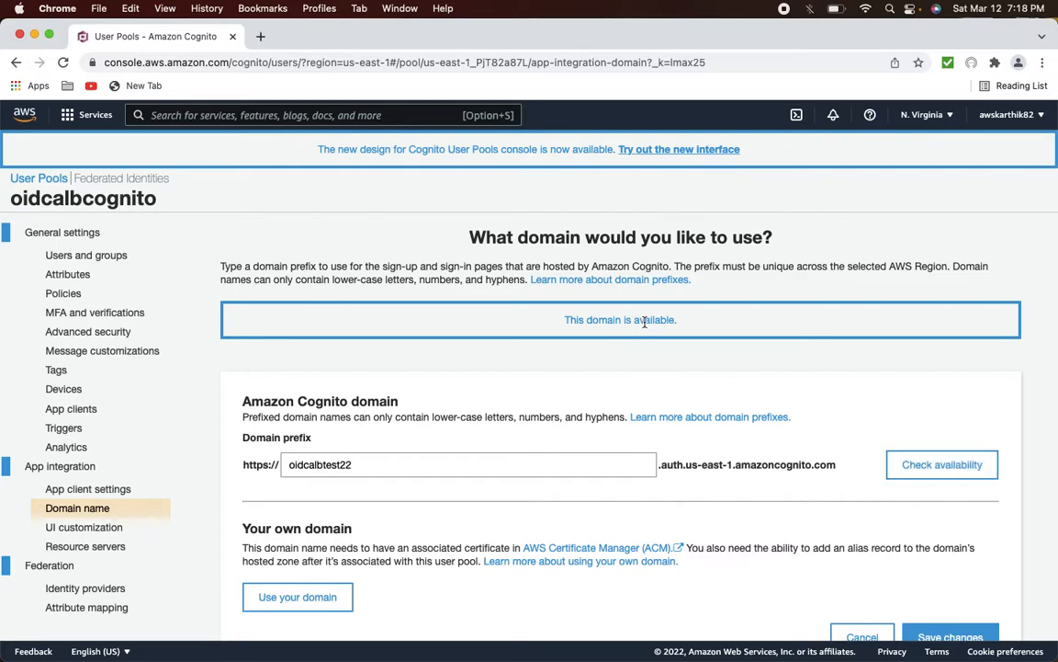
- Save oidcalbtest22 as the pool's domain and open its app clients page
{"action": "scroll", "coordinate": [642, 385], "scroll_direction": "down", "scroll_amount": 2}
{"action": "left_click", "coordinate": [951, 586]}
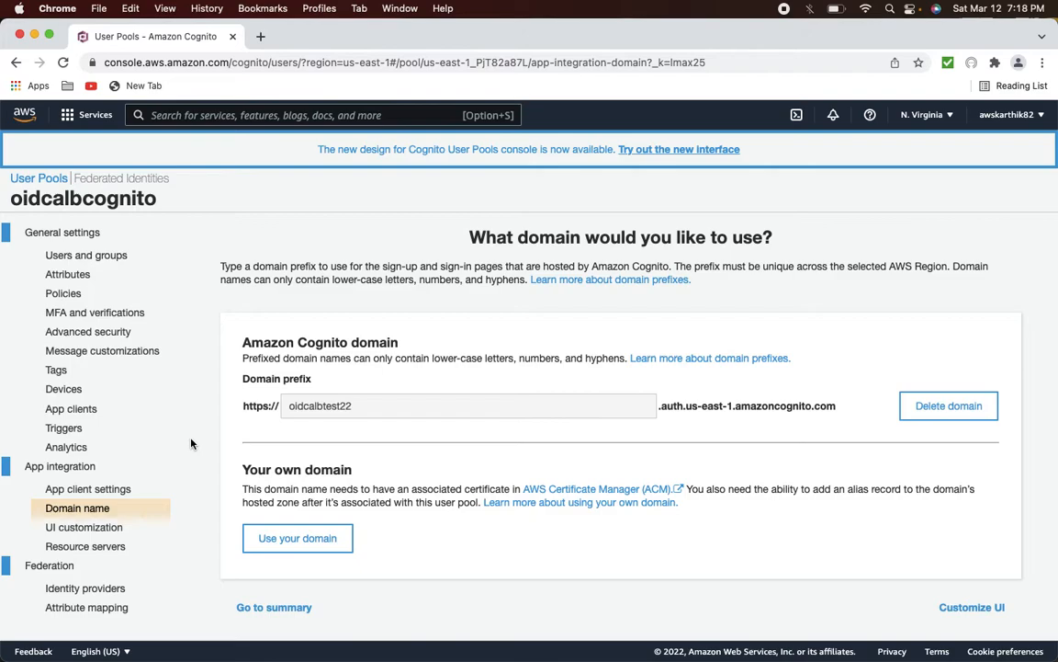
{"action": "left_click", "coordinate": [73, 411]}
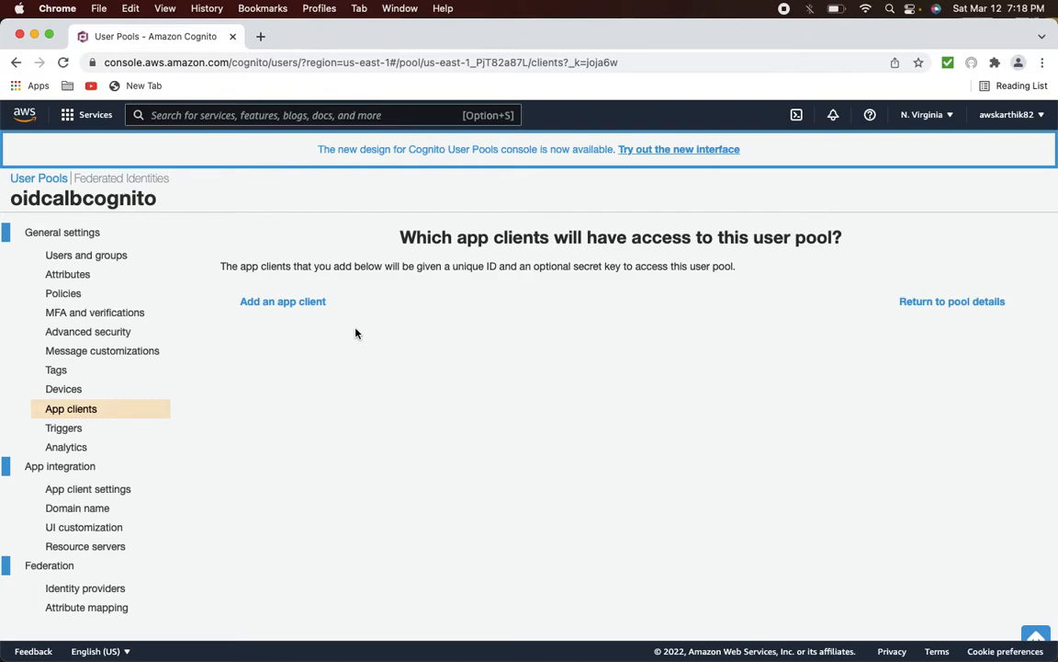
{"action": "key", "text": "super+Tab"}
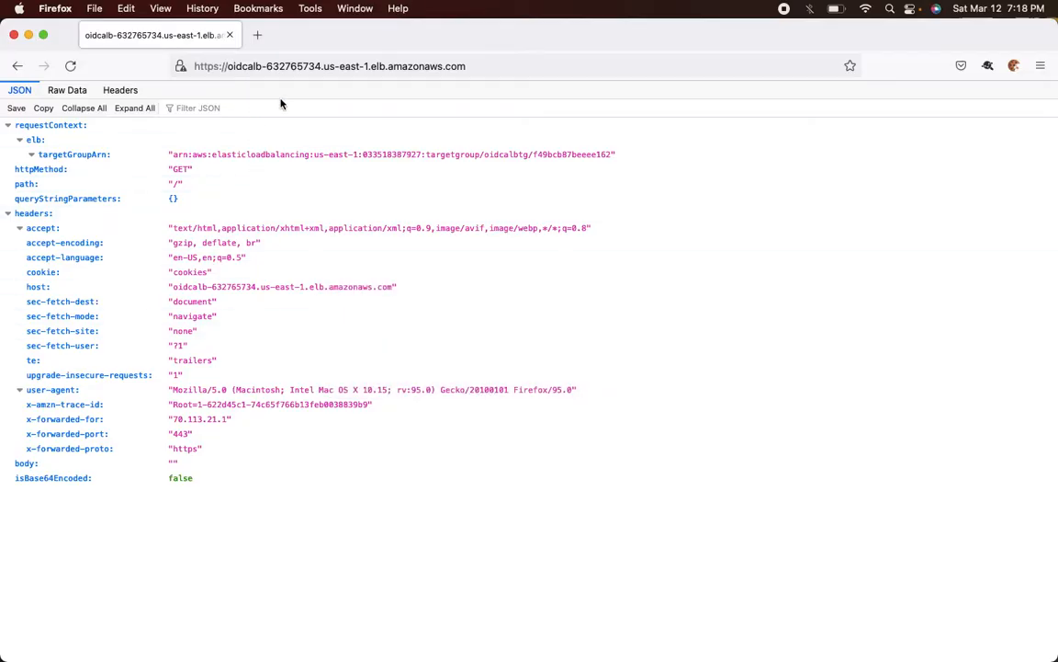
- Select the full load balancer URL in Firefox's address bar, then return to Chrome
{"action": "left_click", "coordinate": [474, 67]}
{"action": "left_click", "coordinate": [474, 68]}
{"action": "left_click_drag", "start_coordinate": [463, 68], "coordinate": [128, 73]}
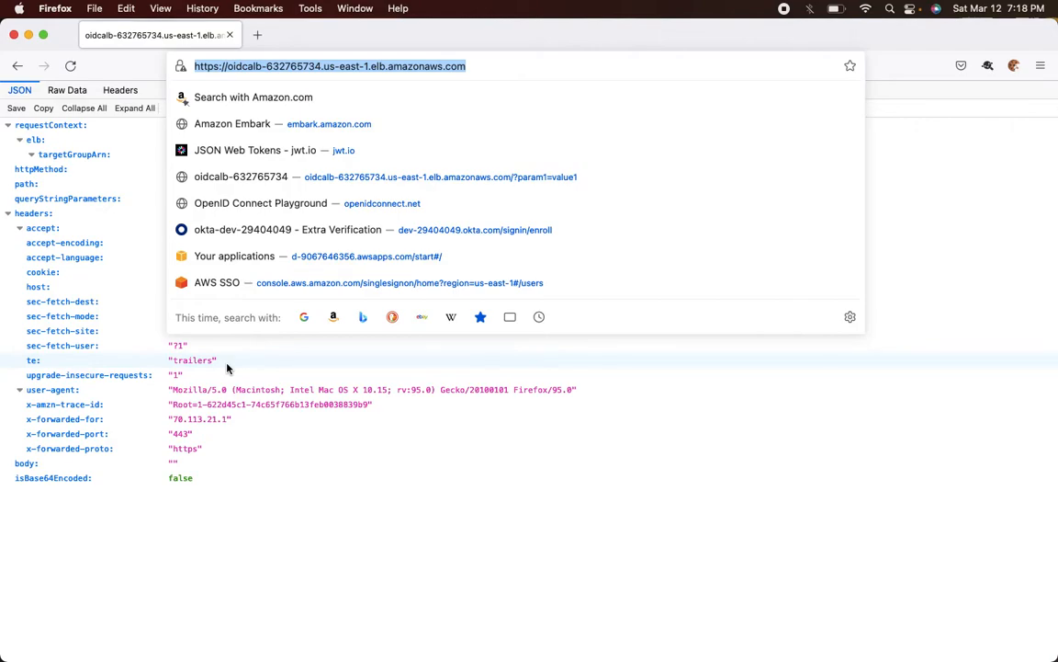
{"action": "key", "text": "super+Tab"}
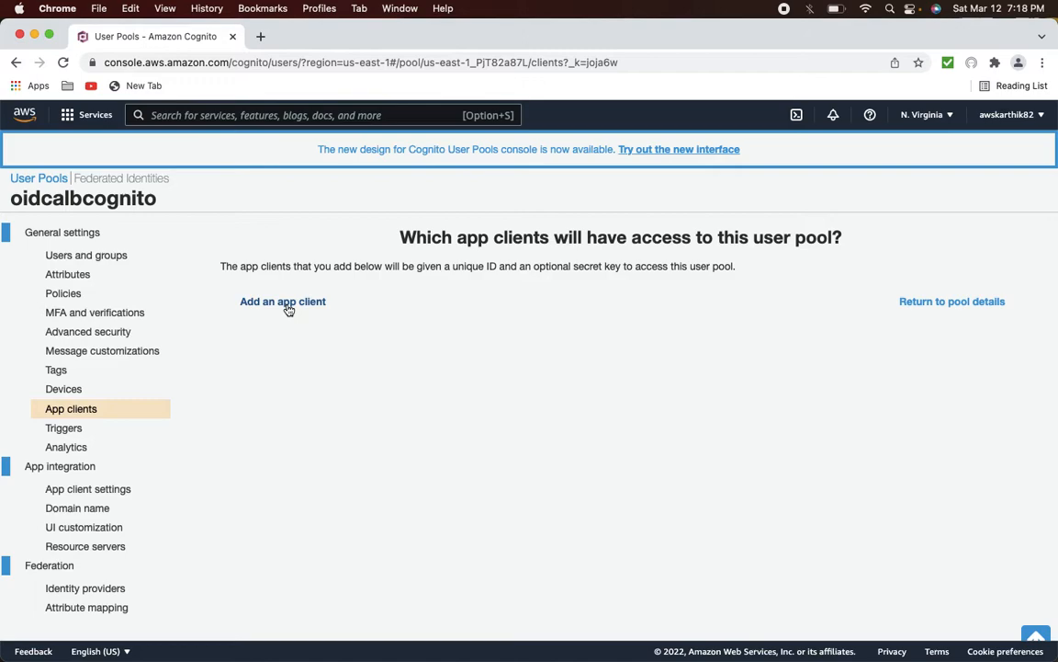
{"action": "left_click", "coordinate": [284, 303]}
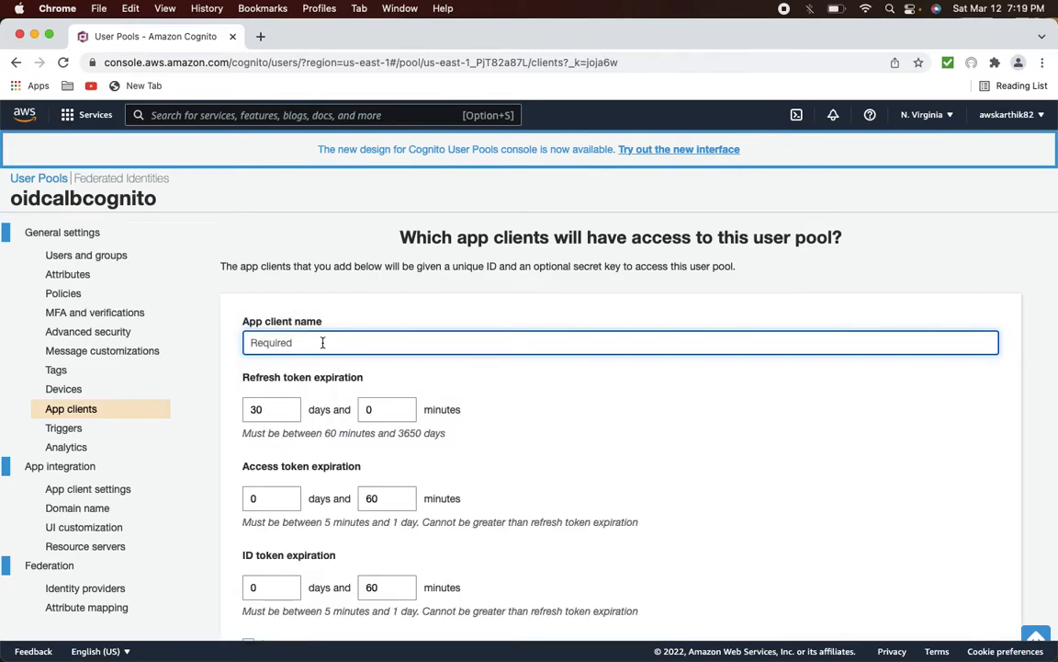
{"action": "type", "text": "oidcalbclient"}
{"action": "scroll", "coordinate": [529, 386], "scroll_direction": "down", "scroll_amount": 2}
{"action": "scroll", "coordinate": [326, 348], "scroll_direction": "down", "scroll_amount": 3}
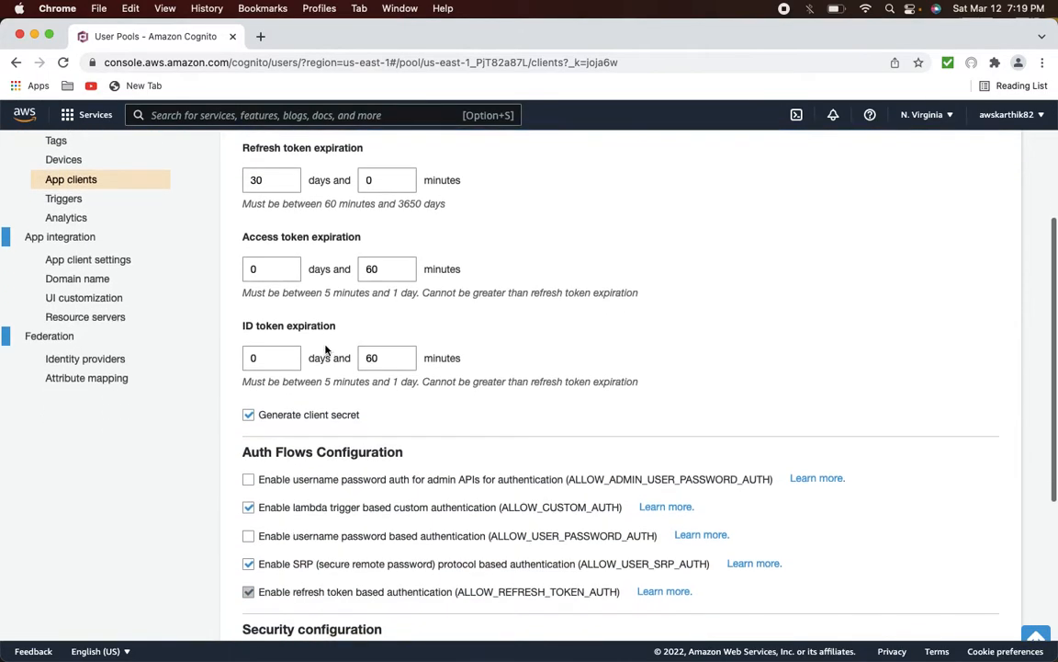
{"action": "scroll", "coordinate": [394, 365], "scroll_direction": "down", "scroll_amount": 2}
{"action": "scroll", "coordinate": [394, 364], "scroll_direction": "down", "scroll_amount": 3}
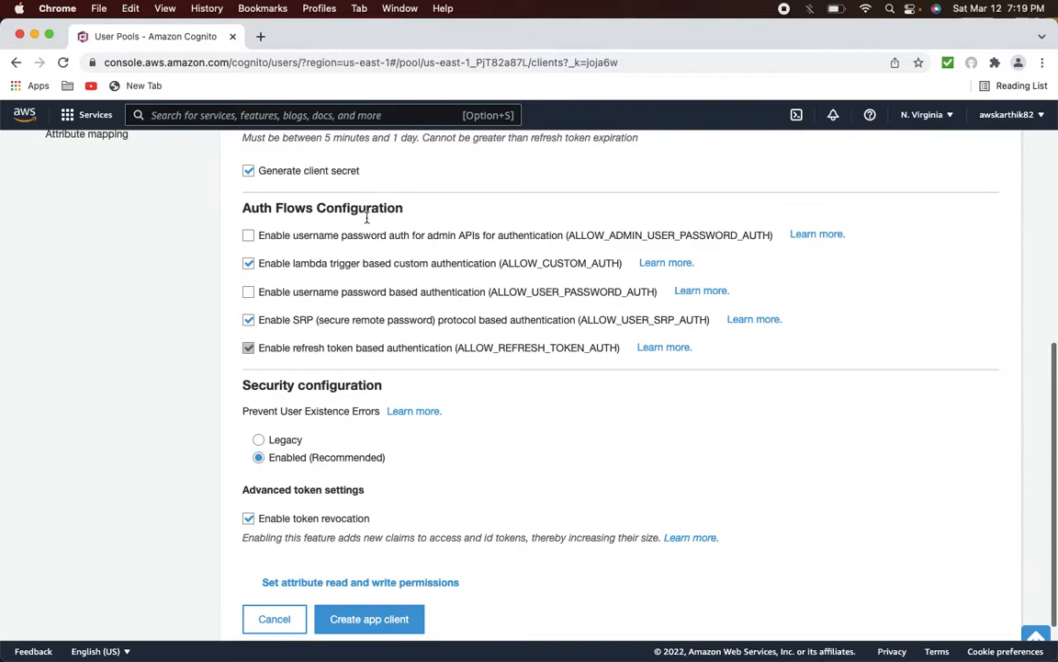
{"action": "left_click", "coordinate": [372, 621]}
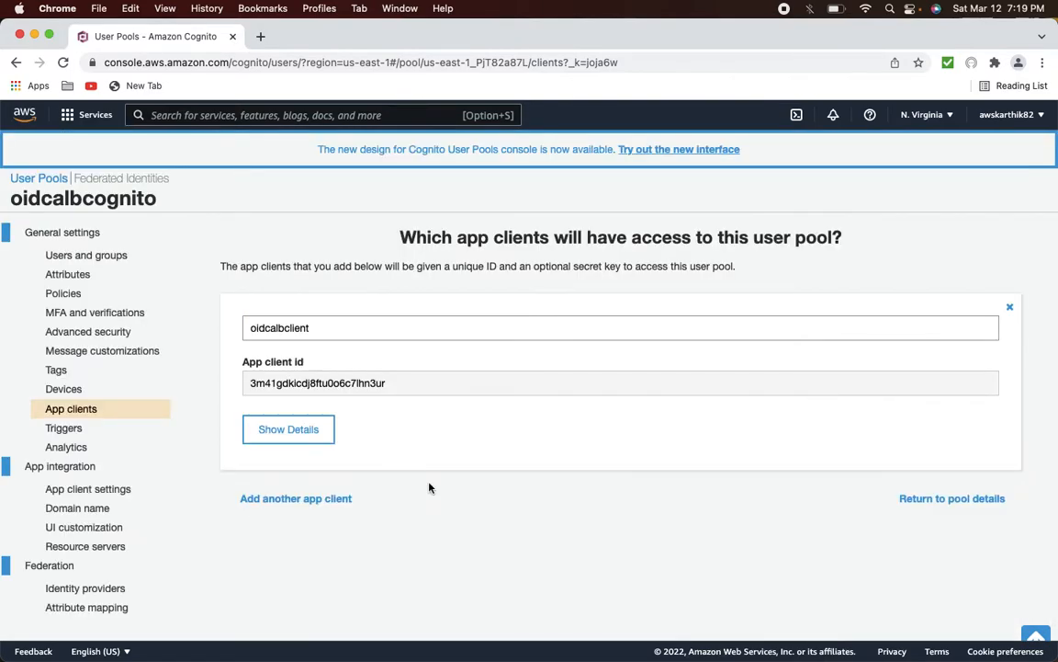
{"action": "left_click", "coordinate": [289, 429]}
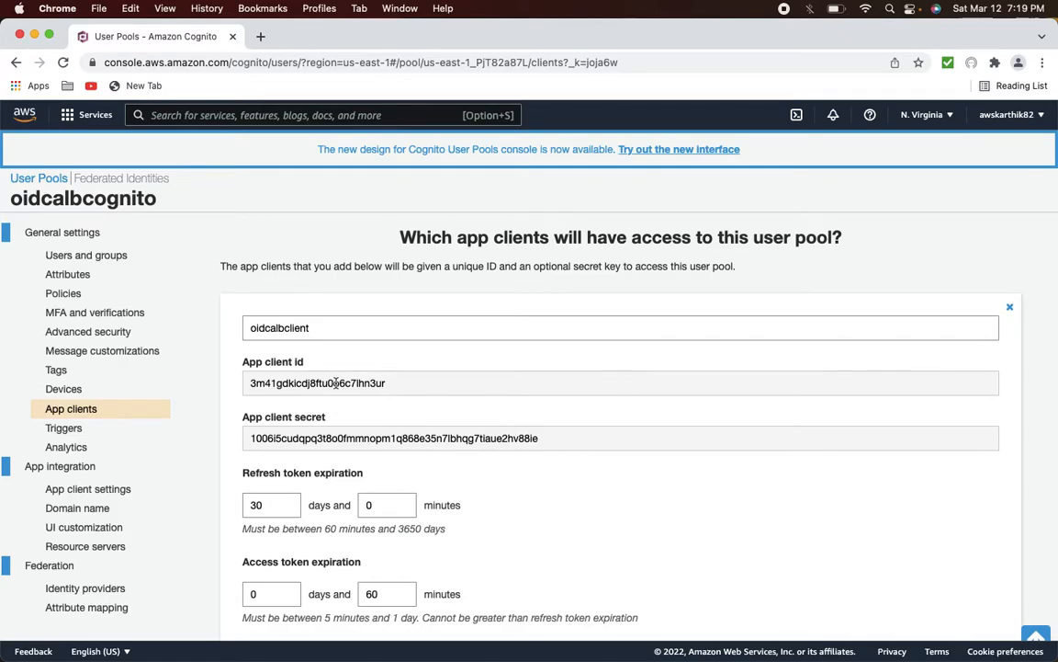
{"action": "scroll", "coordinate": [319, 385], "scroll_direction": "down", "scroll_amount": 5}
{"action": "scroll", "coordinate": [350, 392], "scroll_direction": "down", "scroll_amount": 5}
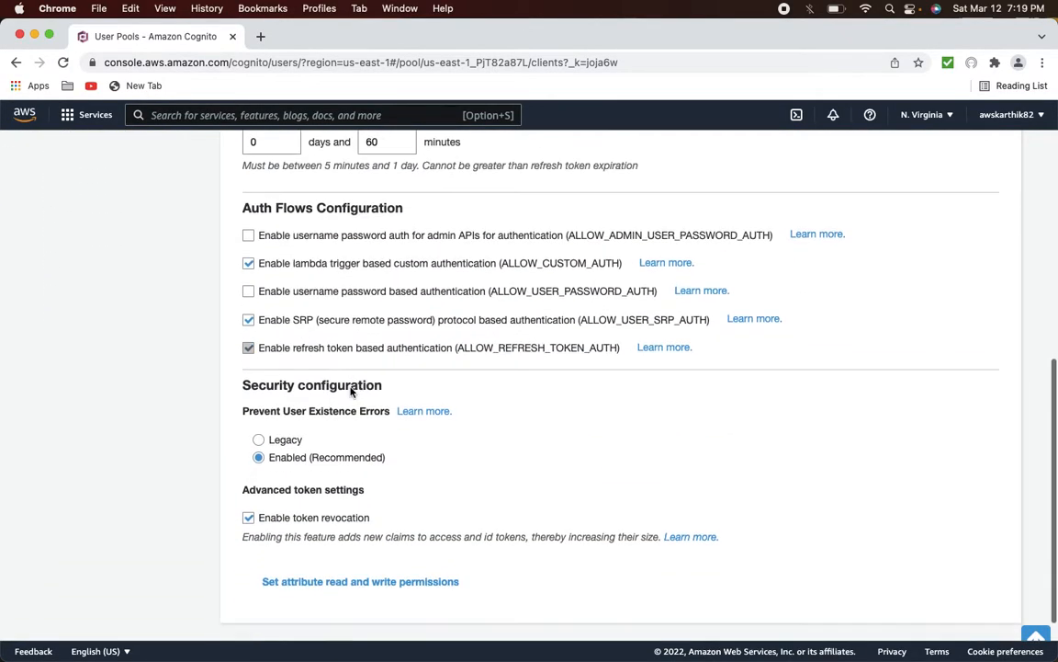
{"action": "scroll", "coordinate": [350, 393], "scroll_direction": "up", "scroll_amount": 6}
{"action": "scroll", "coordinate": [350, 392], "scroll_direction": "up", "scroll_amount": 5}
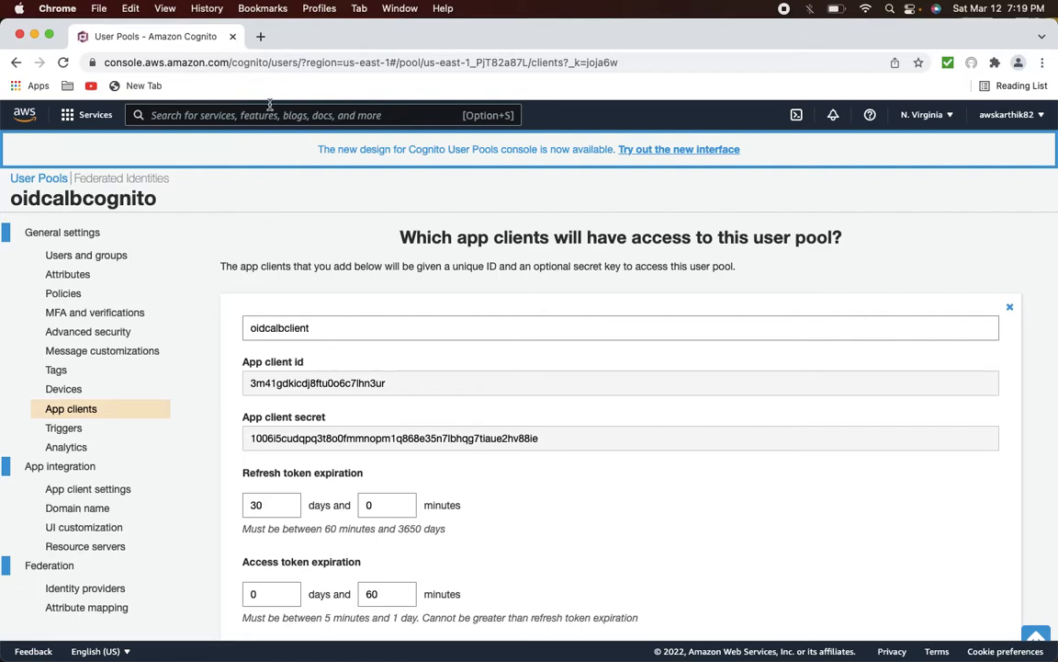
- From a new console home tab, go to EC2 Load Balancers, select oidcalb, and view HTTPS:443 rules
{"action": "right_click", "coordinate": [25, 121]}
{"action": "left_click", "coordinate": [42, 113]}
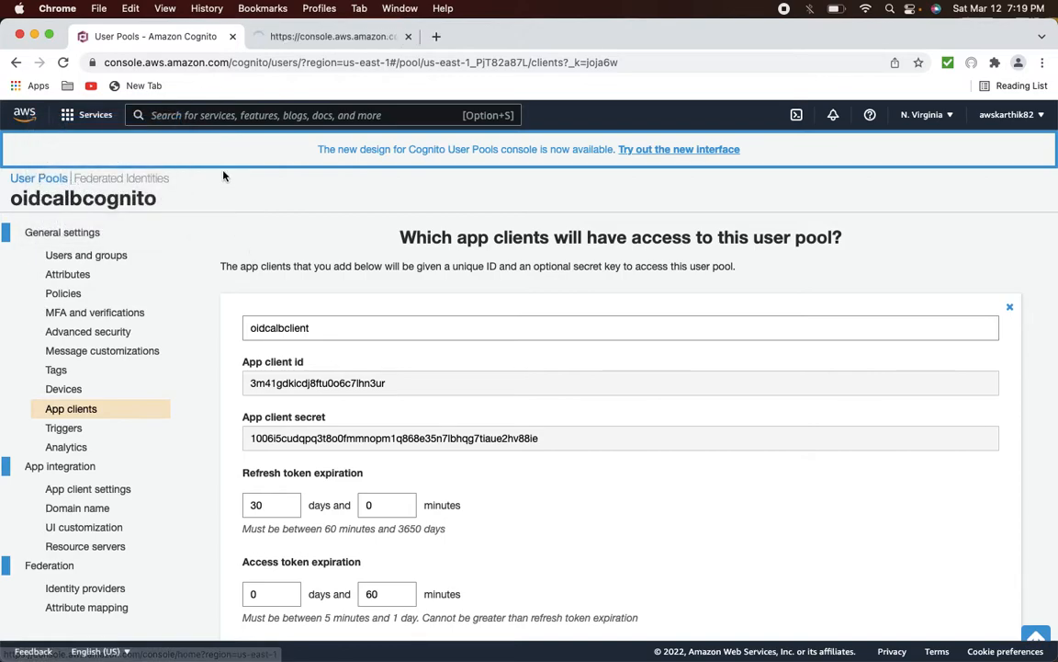
{"action": "left_click", "coordinate": [311, 39]}
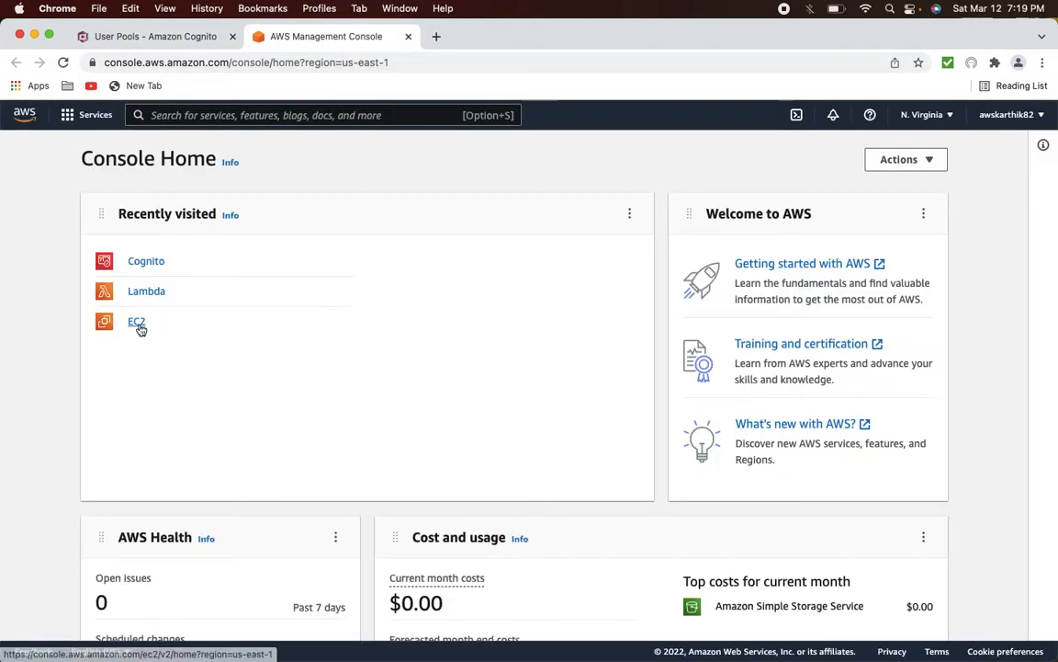
{"action": "left_click", "coordinate": [138, 325]}
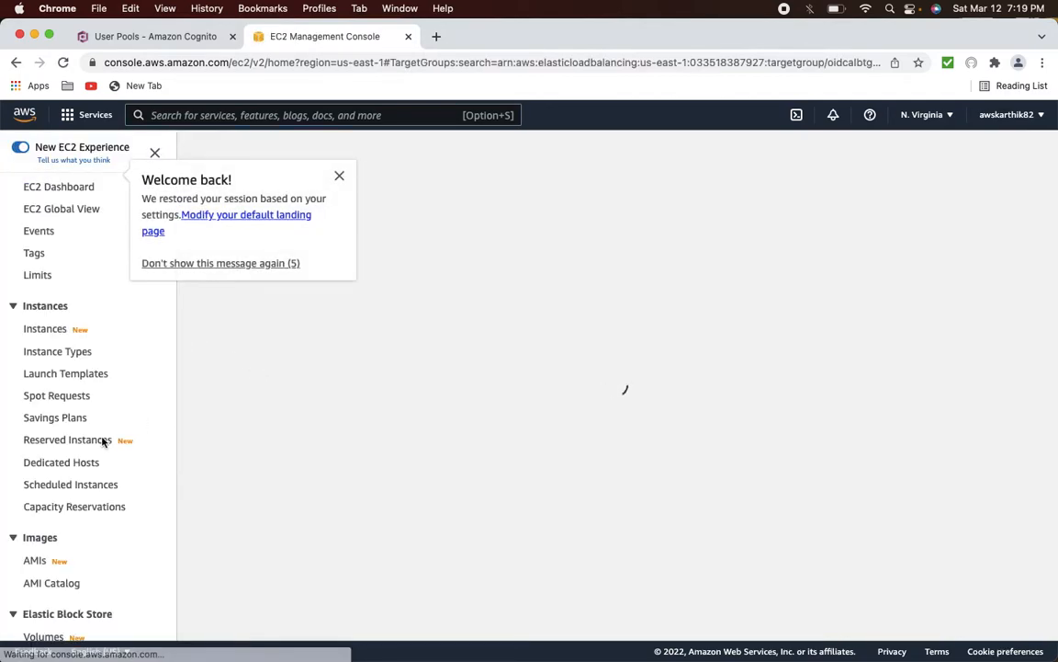
{"action": "scroll", "coordinate": [104, 439], "scroll_direction": "down", "scroll_amount": 6}
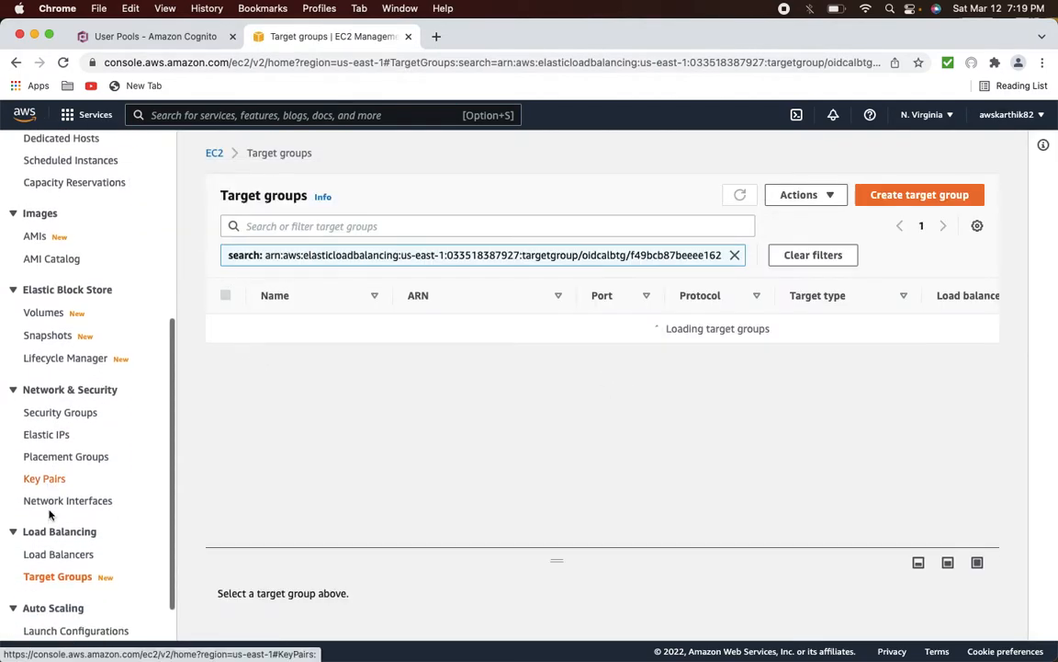
{"action": "left_click", "coordinate": [56, 549]}
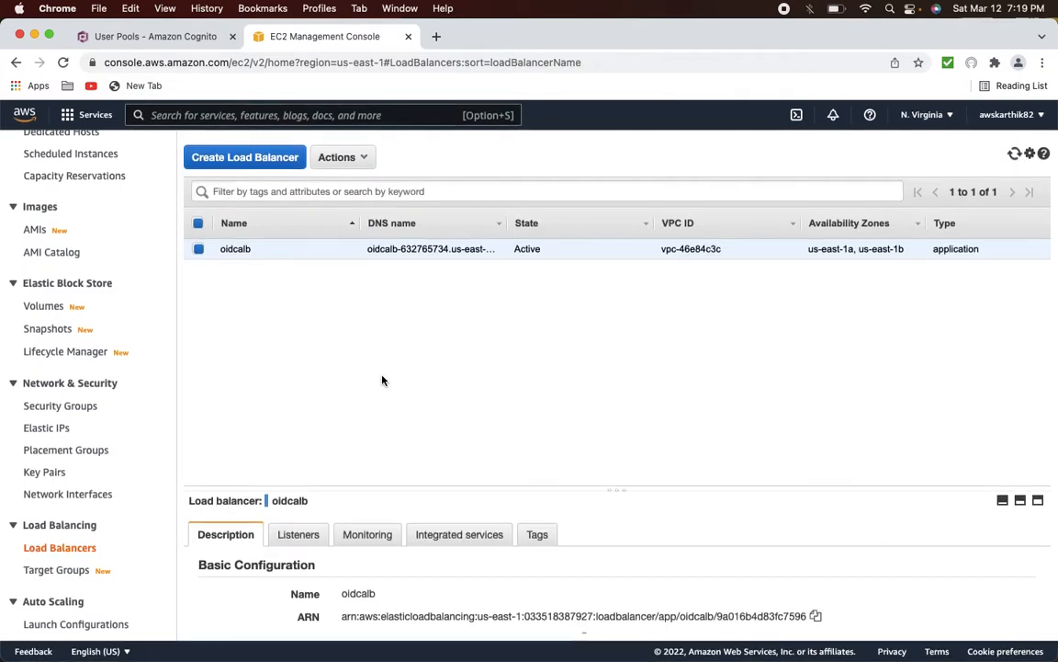
{"action": "left_click", "coordinate": [301, 538]}
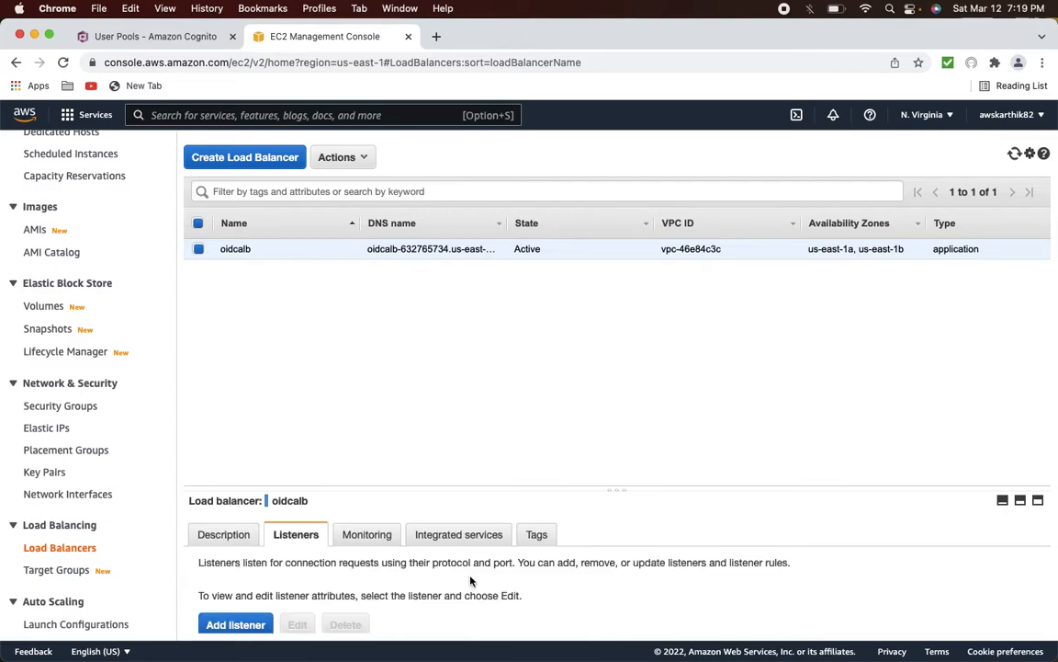
{"action": "scroll", "coordinate": [470, 579], "scroll_direction": "down", "scroll_amount": 2}
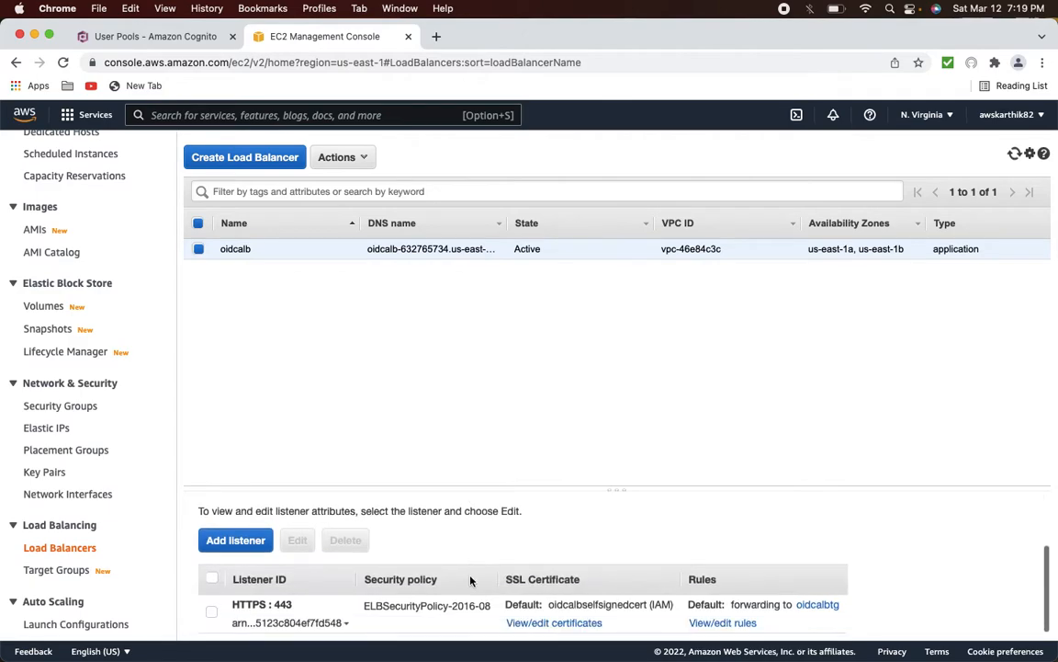
{"action": "left_click", "coordinate": [722, 623]}
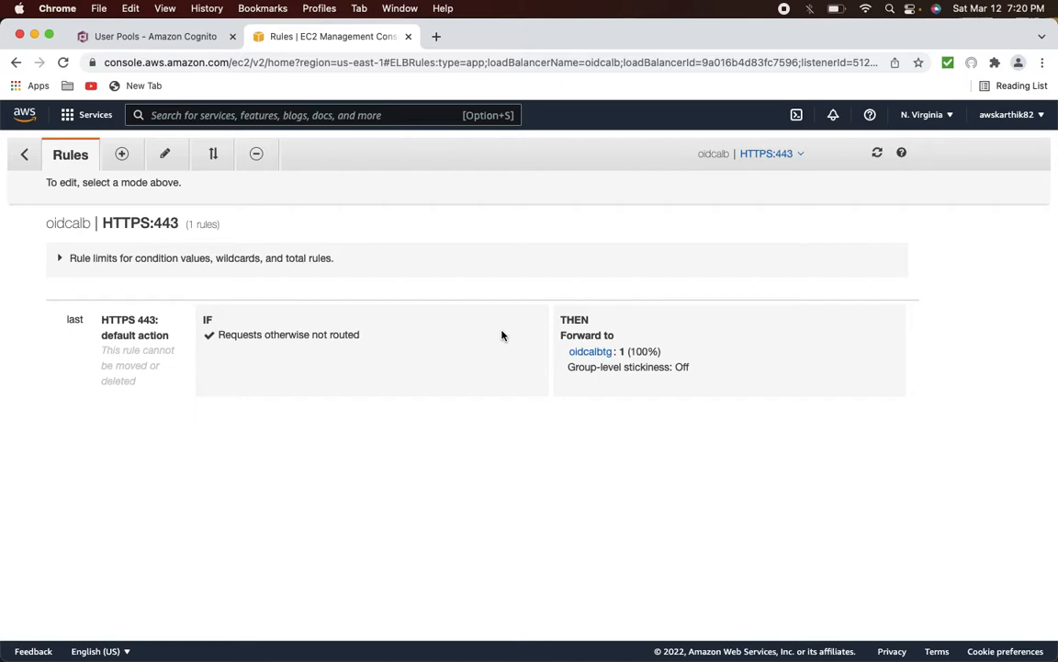
- Edit the default rule, add an Authenticate action keeping Amazon Cognito, and list the user pools
{"action": "left_click", "coordinate": [167, 156]}
{"action": "left_click", "coordinate": [52, 318]}
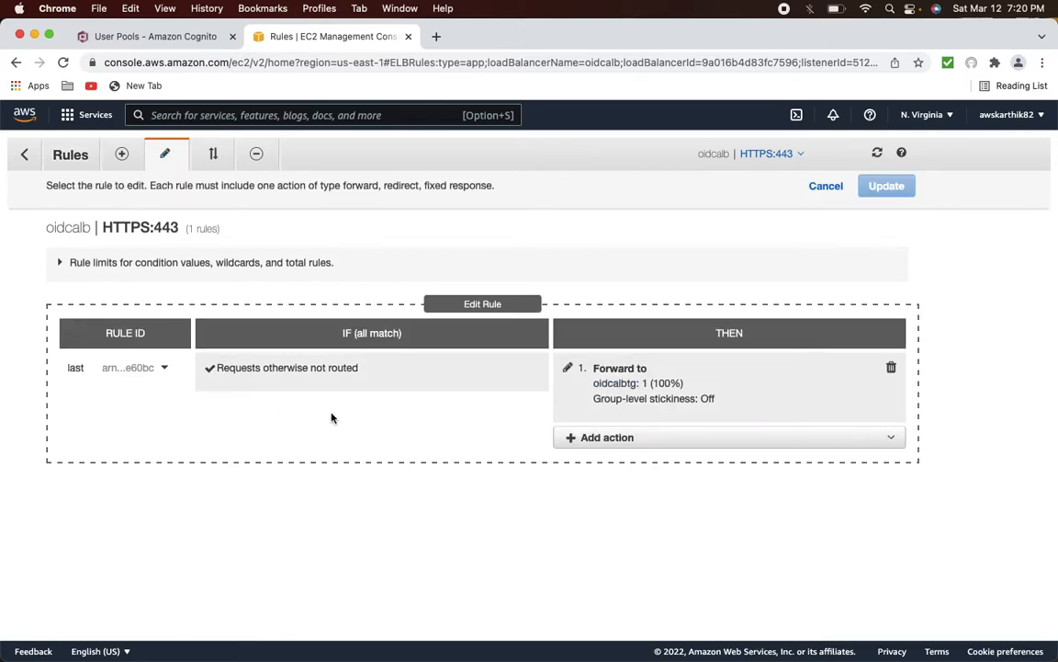
{"action": "left_click", "coordinate": [579, 439]}
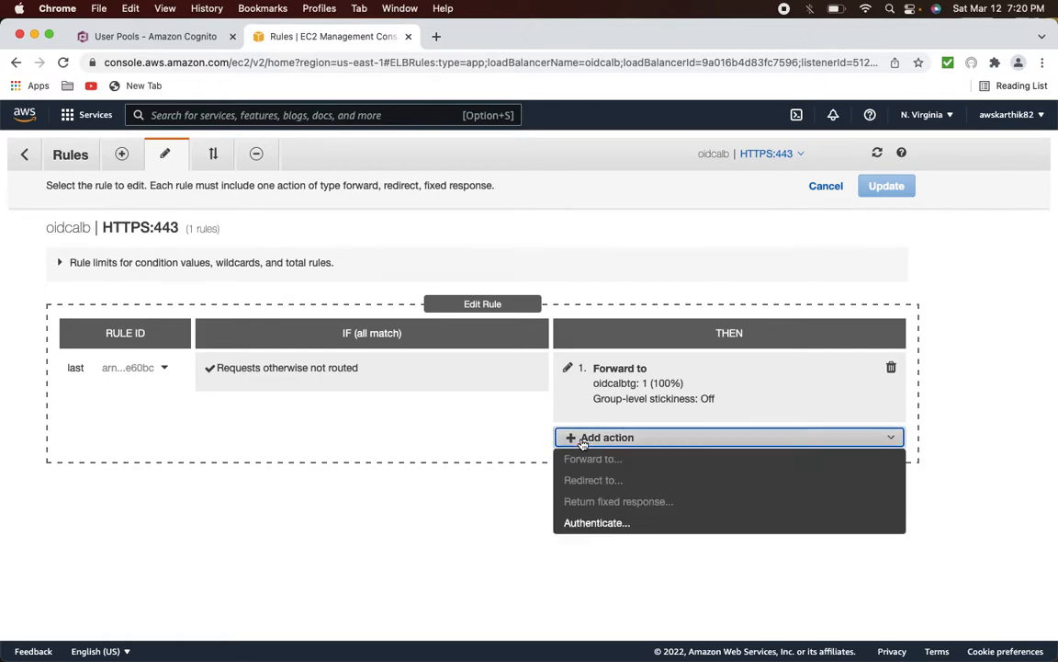
{"action": "left_click", "coordinate": [595, 522]}
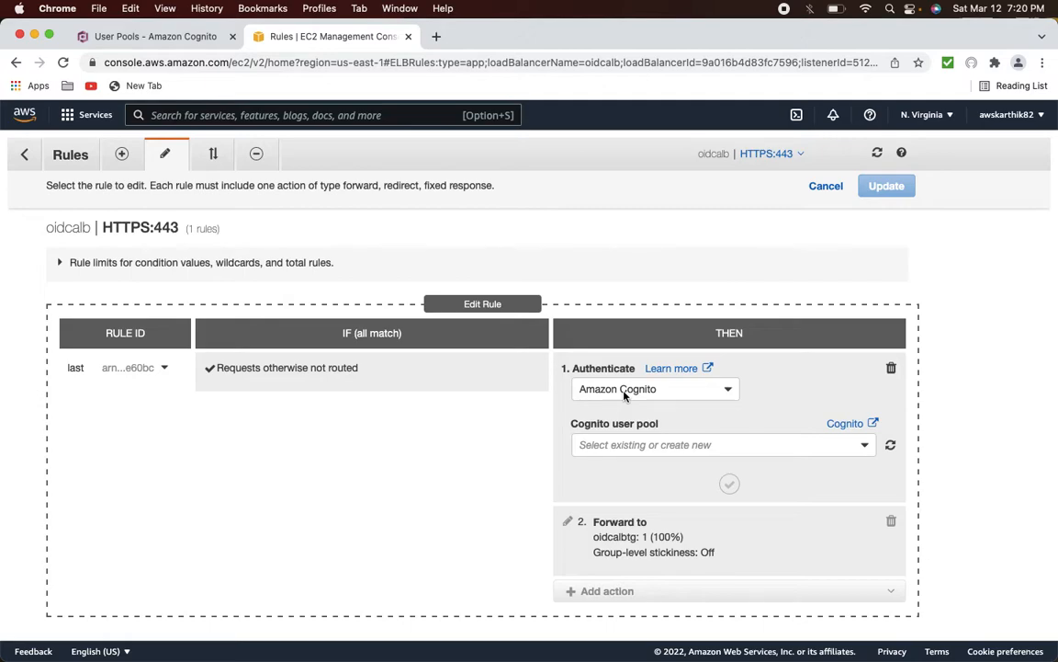
{"action": "left_click", "coordinate": [626, 393]}
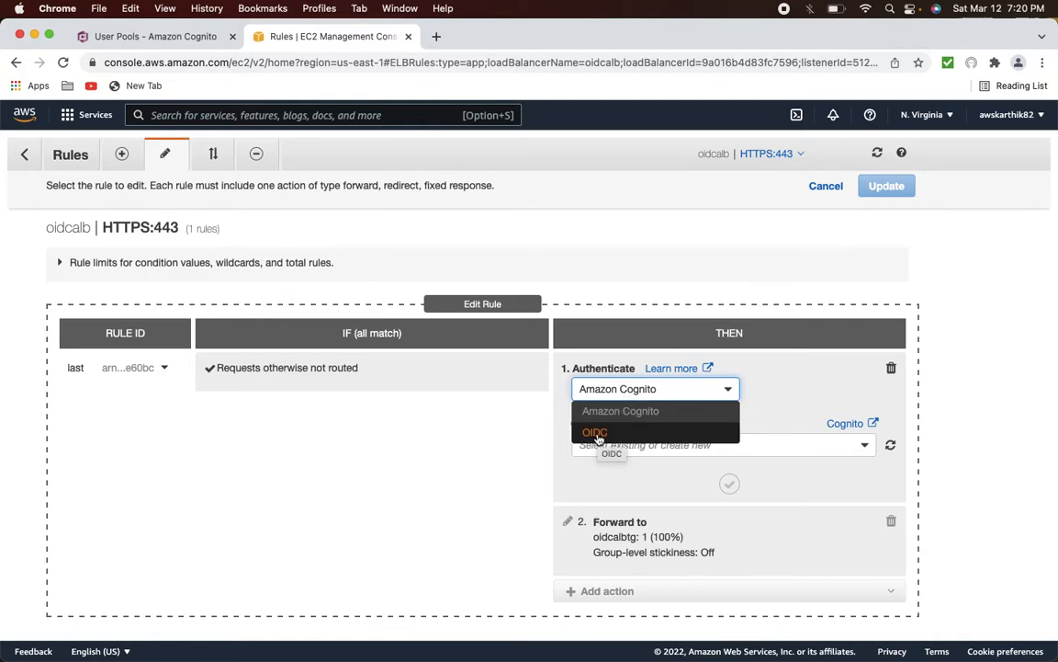
{"action": "left_click", "coordinate": [734, 389]}
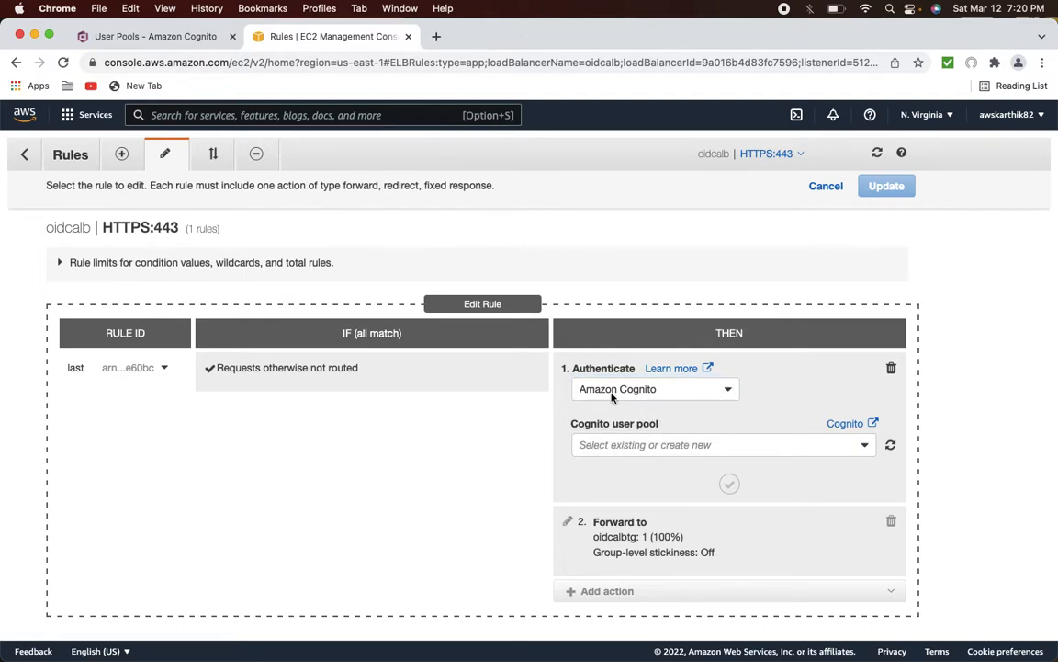
{"action": "left_click", "coordinate": [659, 445]}
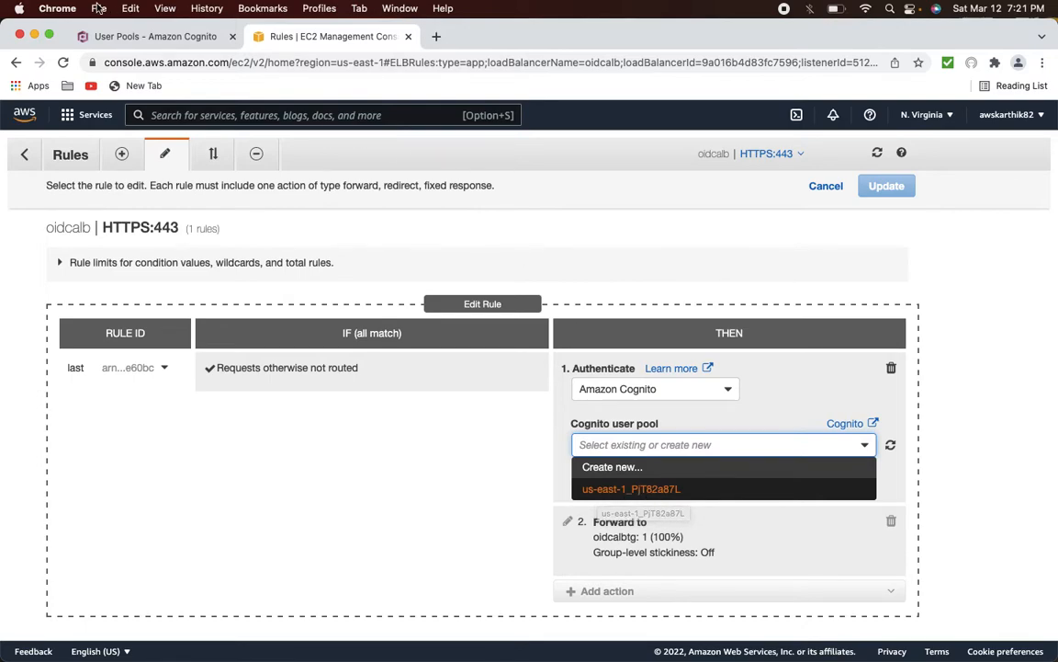
- Check the Pool Id in the Cognito tab and choose user pool us-east-1_PjT82a87L
{"action": "left_click", "coordinate": [96, 38]}
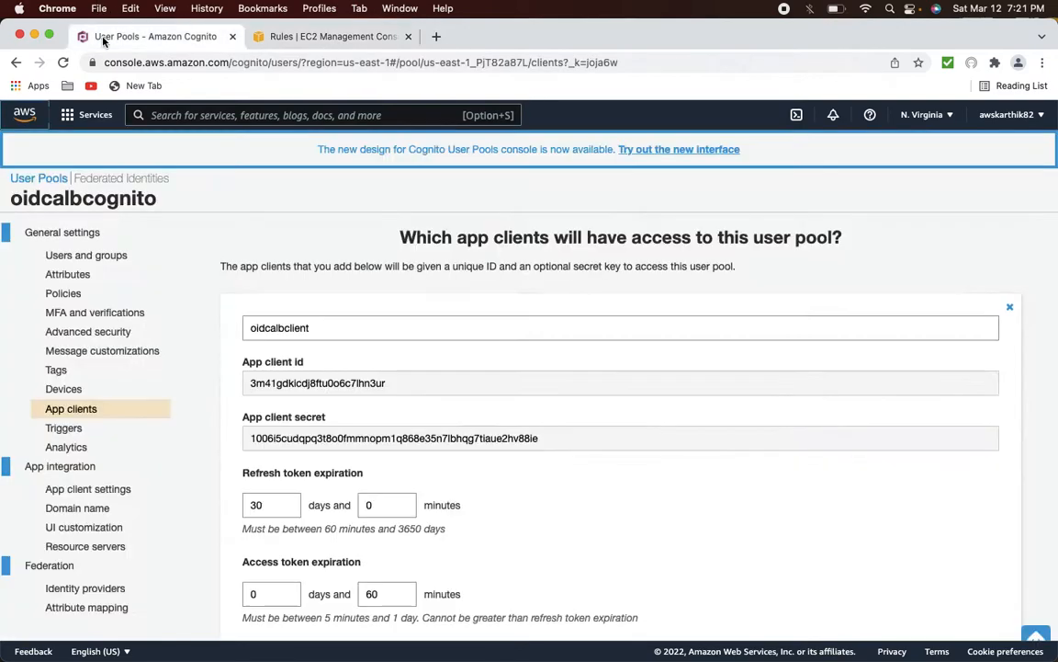
{"action": "left_click", "coordinate": [89, 237]}
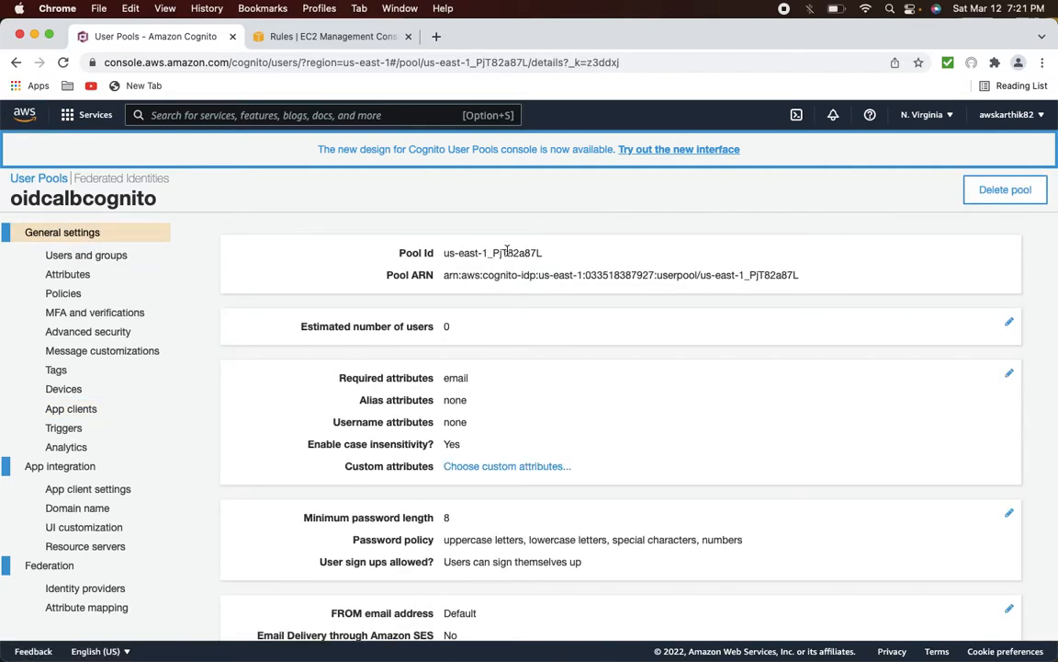
{"action": "double_click", "coordinate": [506, 252]}
{"action": "left_click", "coordinate": [442, 252]}
{"action": "left_click_drag", "start_coordinate": [442, 253], "coordinate": [543, 253]}
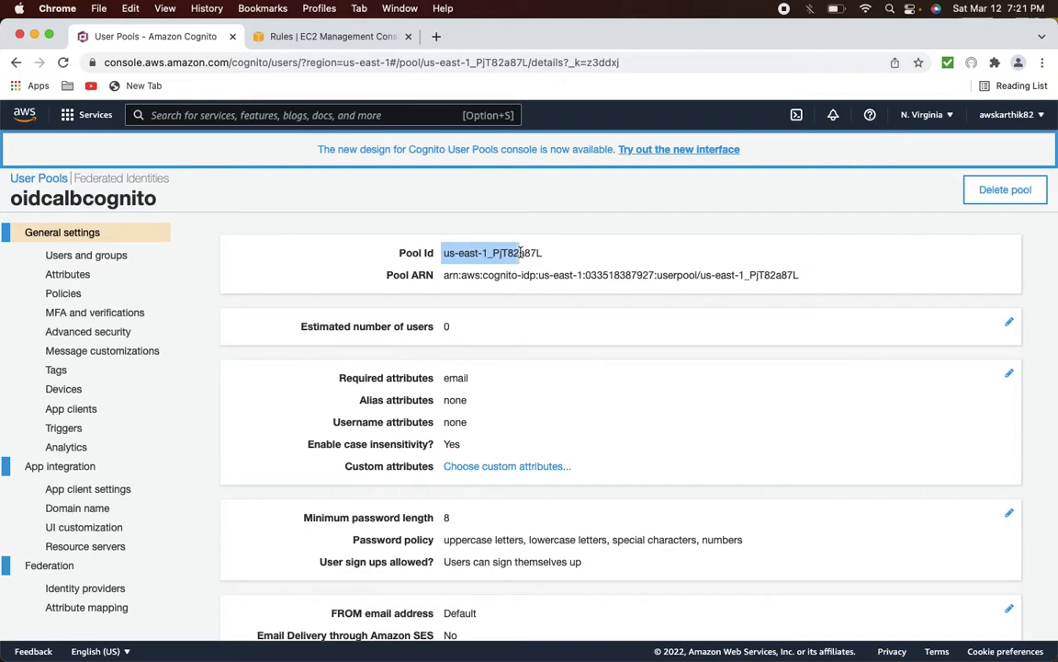
{"action": "left_click", "coordinate": [315, 37]}
{"action": "left_click", "coordinate": [680, 489]}
- Look up the oidcalbclient ID in Cognito and select oidcalbclient as the app client
{"action": "left_click", "coordinate": [746, 501]}
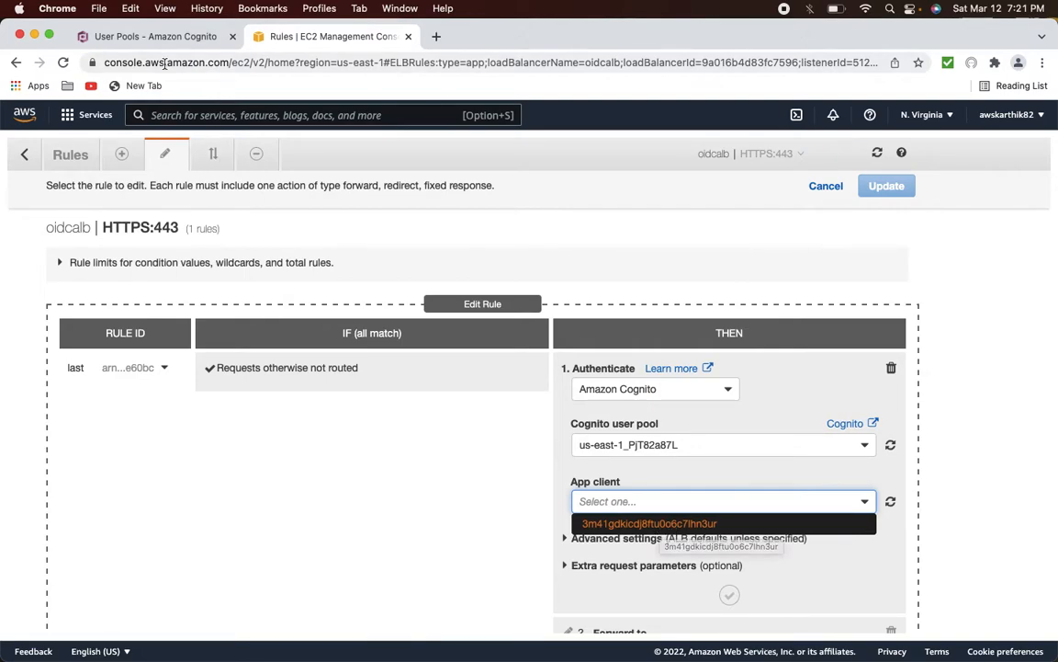
{"action": "left_click", "coordinate": [150, 38]}
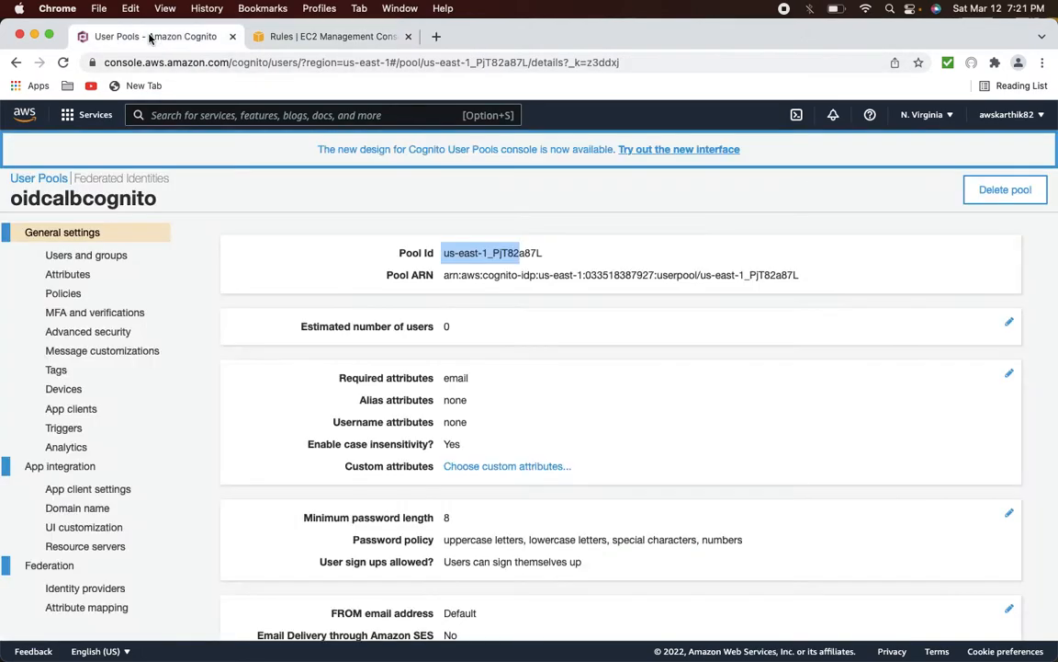
{"action": "left_click", "coordinate": [87, 409]}
{"action": "left_click", "coordinate": [290, 383]}
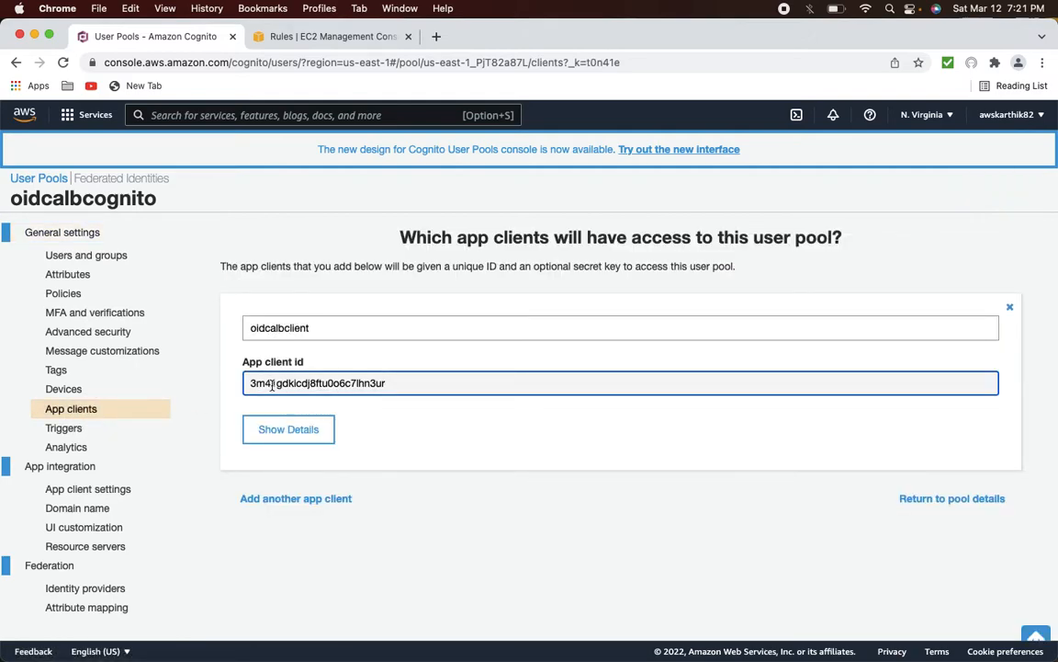
{"action": "left_click", "coordinate": [331, 37]}
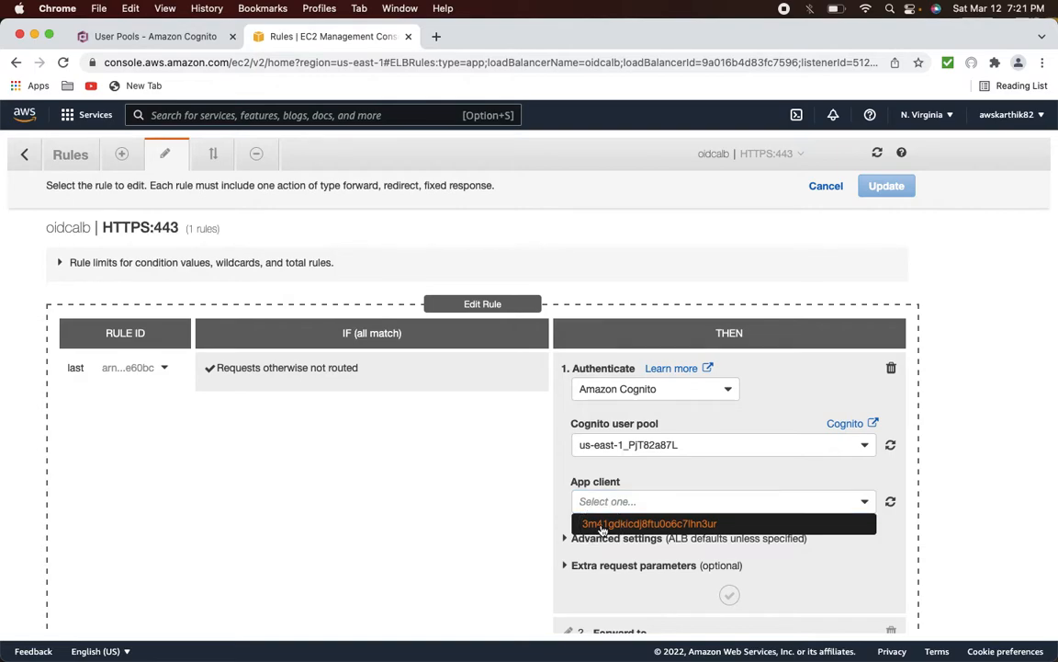
{"action": "left_click", "coordinate": [602, 526]}
- Confirm the authenticate action's settings and click Update, which is rejected
{"action": "scroll", "coordinate": [602, 487], "scroll_direction": "down", "scroll_amount": 3}
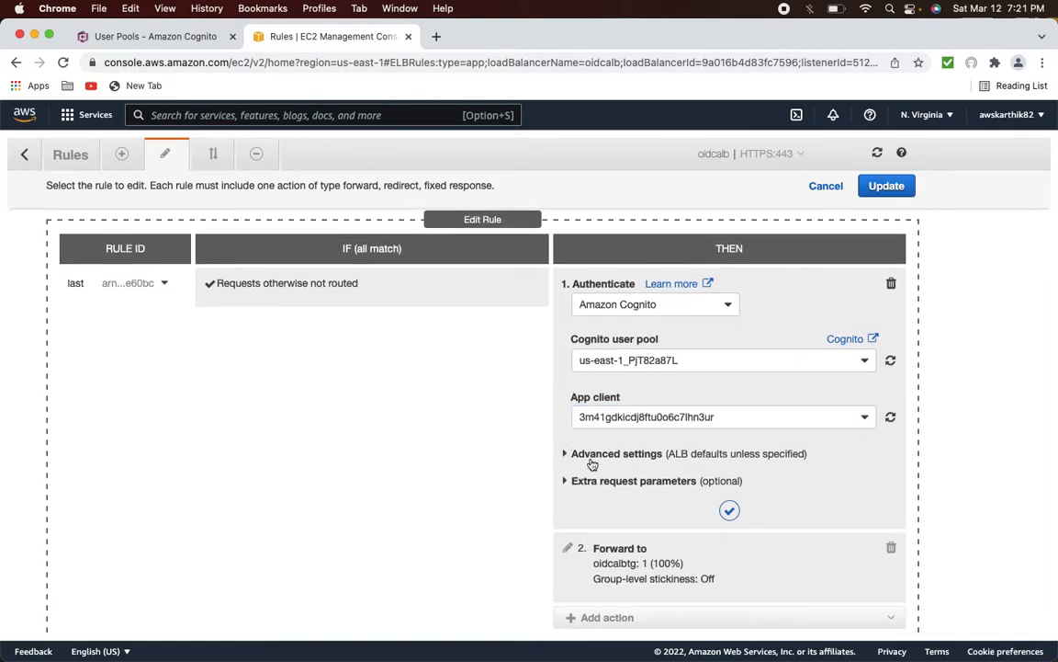
{"action": "left_click", "coordinate": [596, 455]}
{"action": "scroll", "coordinate": [611, 487], "scroll_direction": "down", "scroll_amount": 5}
{"action": "left_click", "coordinate": [608, 464]}
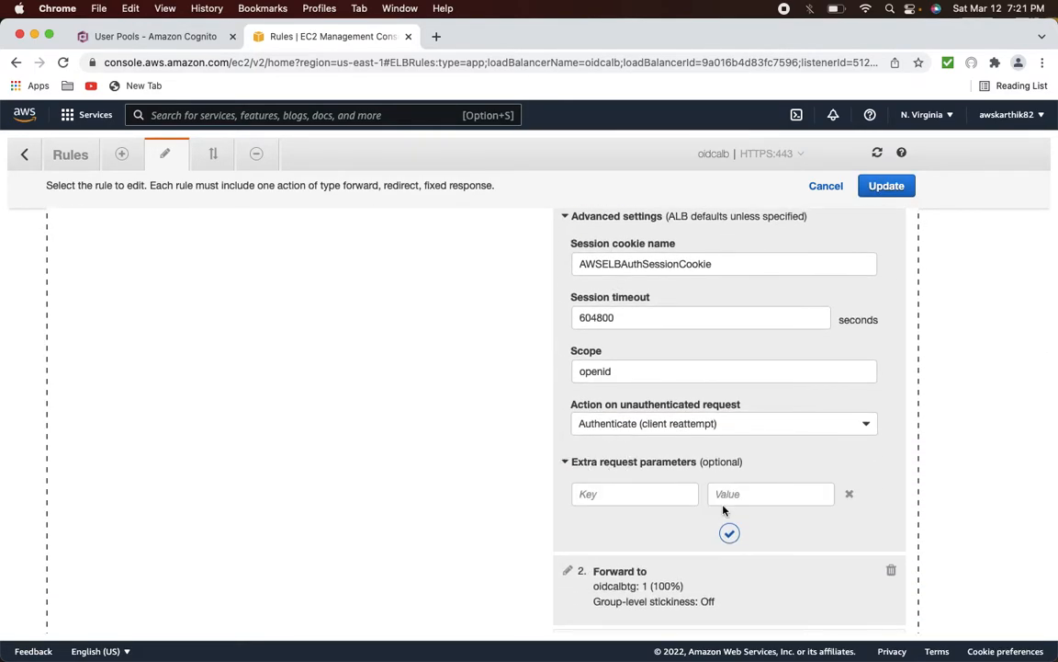
{"action": "left_click", "coordinate": [729, 533]}
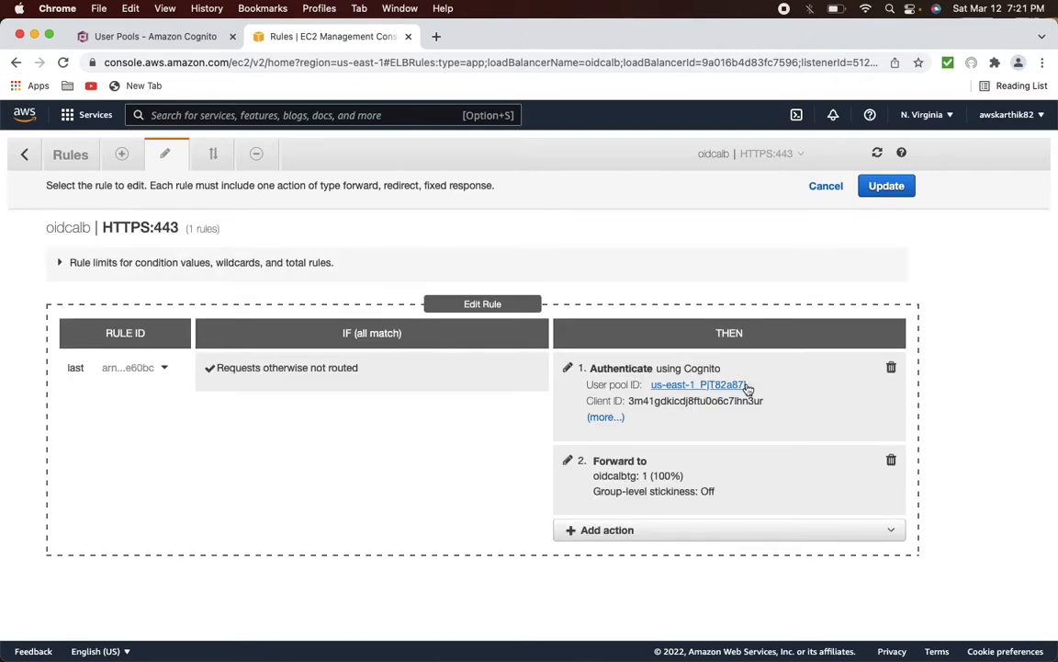
{"action": "left_click", "coordinate": [888, 190]}
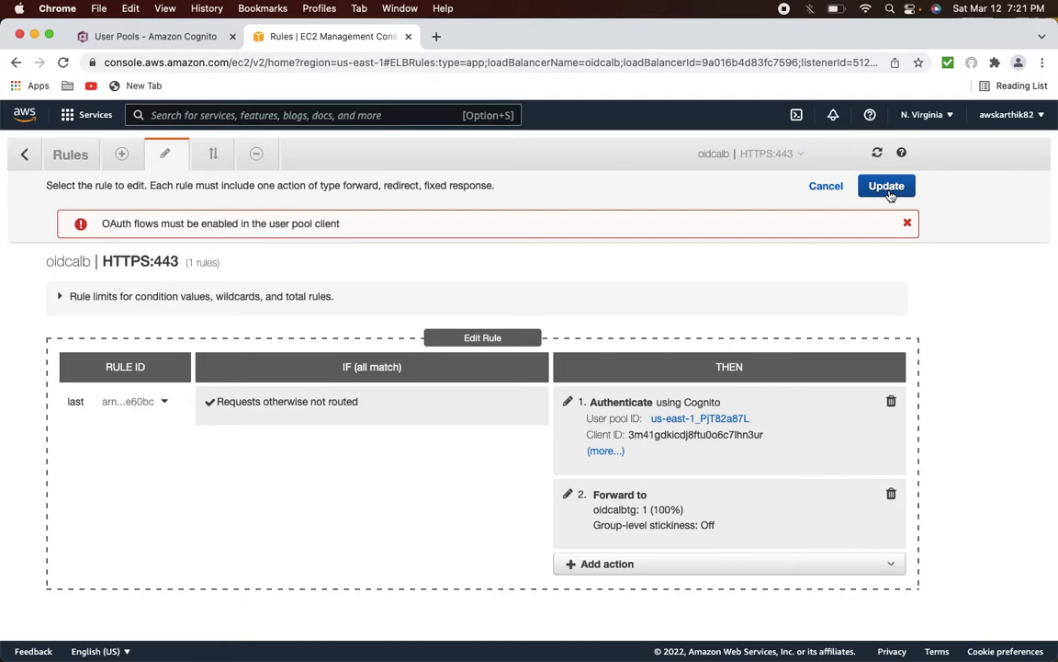
- Open oidcalbclient's app client settings and enable Cognito User Pool as identity provider
{"action": "left_click", "coordinate": [166, 43]}
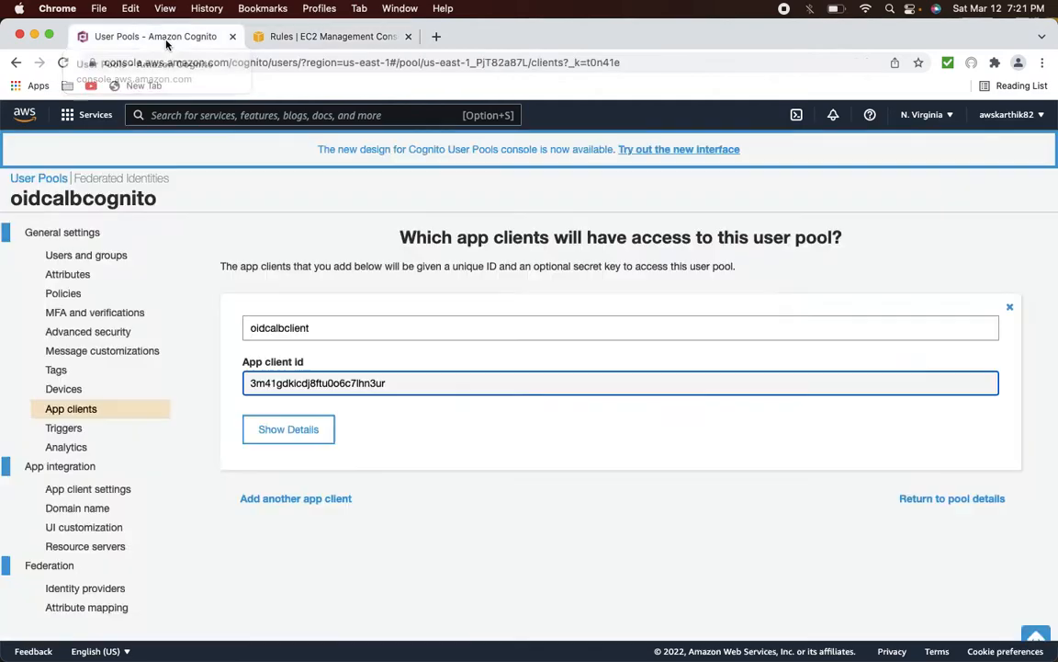
{"action": "left_click", "coordinate": [87, 488]}
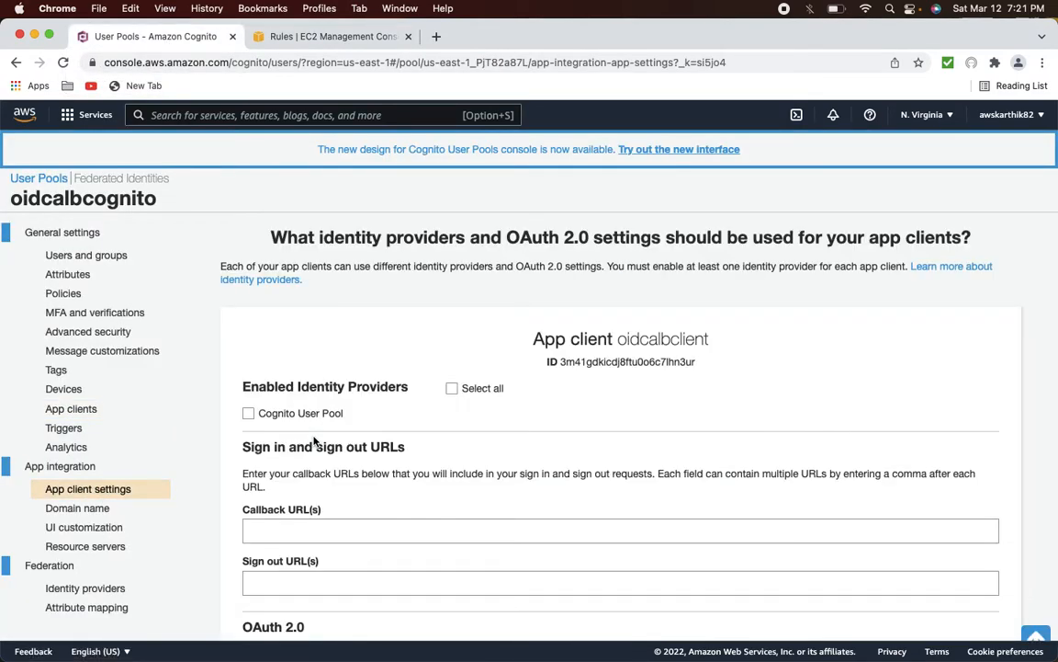
{"action": "scroll", "coordinate": [313, 442], "scroll_direction": "down", "scroll_amount": 3}
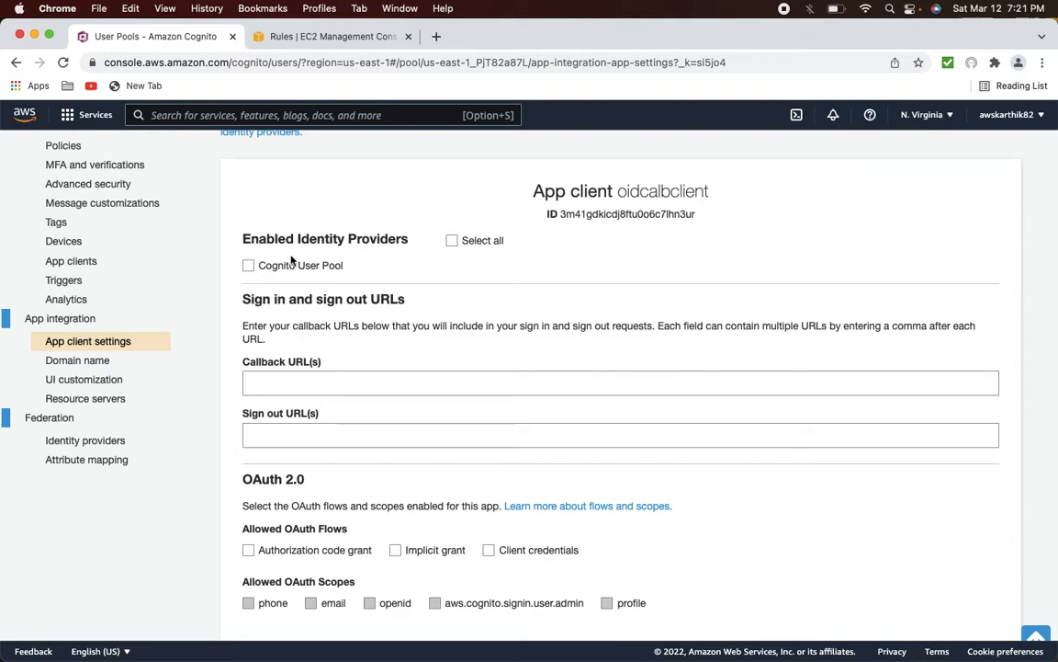
{"action": "left_click", "coordinate": [250, 267]}
- Tick Authorization code grant with email, openid and profile scopes, and attempt to save
{"action": "scroll", "coordinate": [342, 283], "scroll_direction": "down", "scroll_amount": 2}
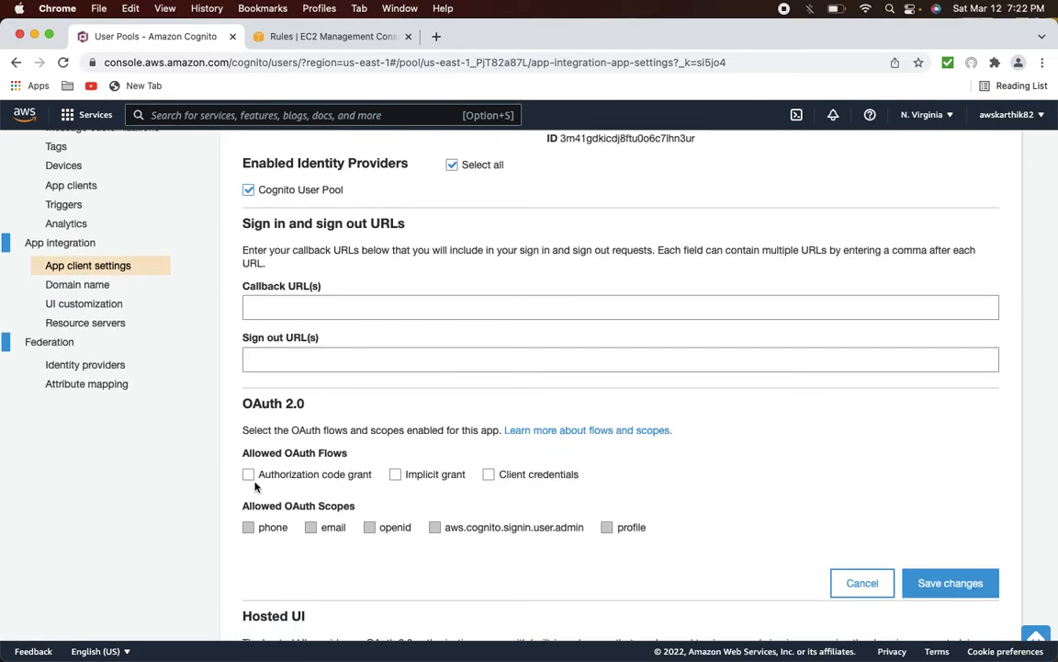
{"action": "left_click", "coordinate": [249, 474]}
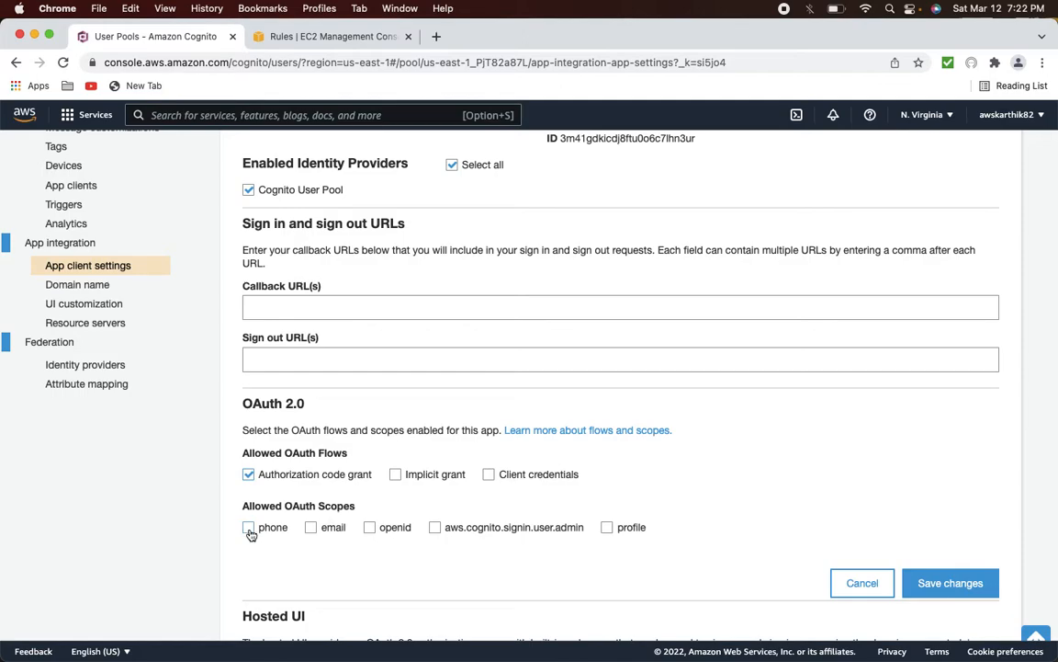
{"action": "left_click", "coordinate": [311, 527]}
{"action": "left_click", "coordinate": [608, 527]}
{"action": "scroll", "coordinate": [824, 496], "scroll_direction": "down", "scroll_amount": 2}
{"action": "left_click", "coordinate": [939, 499]}
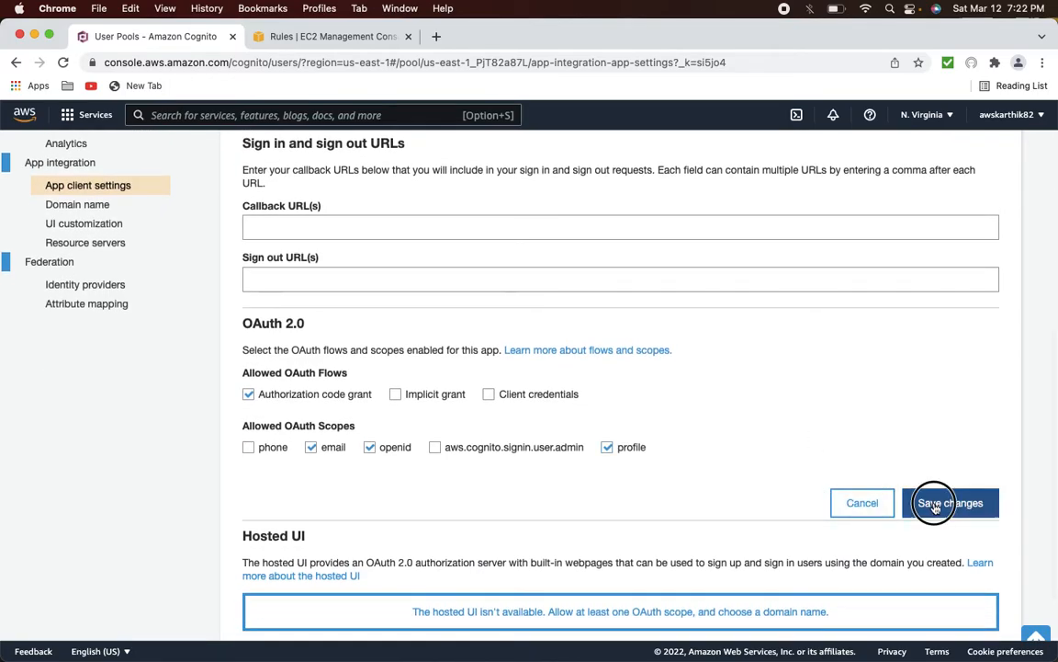
{"action": "scroll", "coordinate": [916, 489], "scroll_direction": "up", "scroll_amount": 2}
{"action": "scroll", "coordinate": [659, 447], "scroll_direction": "down", "scroll_amount": 4}
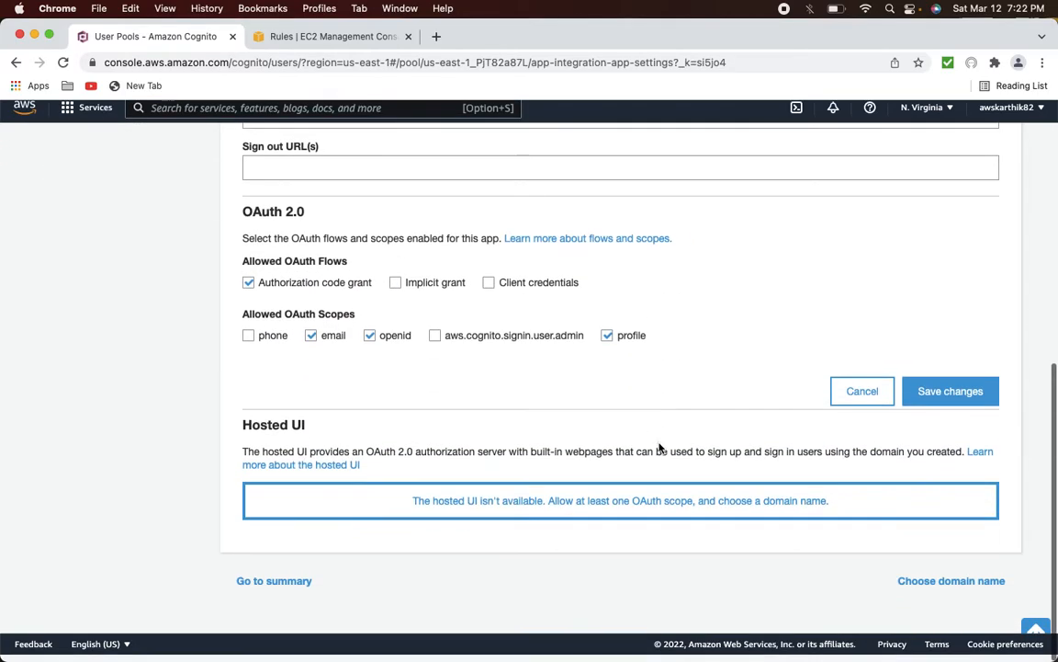
{"action": "scroll", "coordinate": [659, 448], "scroll_direction": "up", "scroll_amount": 9}
{"action": "scroll", "coordinate": [659, 448], "scroll_direction": "down", "scroll_amount": 3}
{"action": "scroll", "coordinate": [659, 447], "scroll_direction": "up", "scroll_amount": 4}
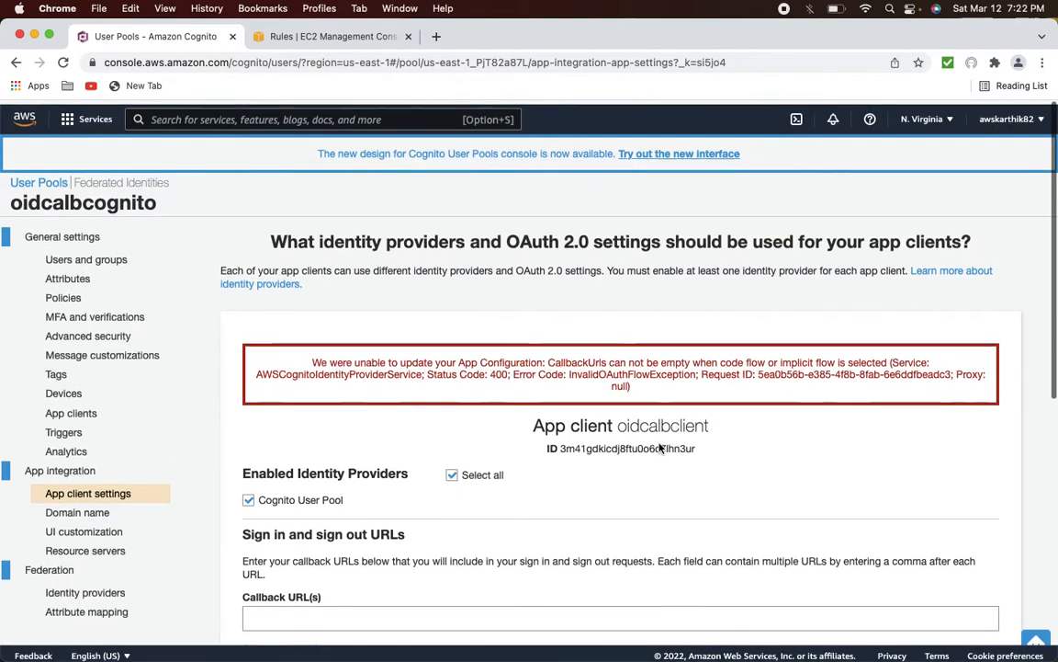
{"action": "scroll", "coordinate": [658, 447], "scroll_direction": "down", "scroll_amount": 2}
{"action": "scroll", "coordinate": [658, 447], "scroll_direction": "down", "scroll_amount": 1}
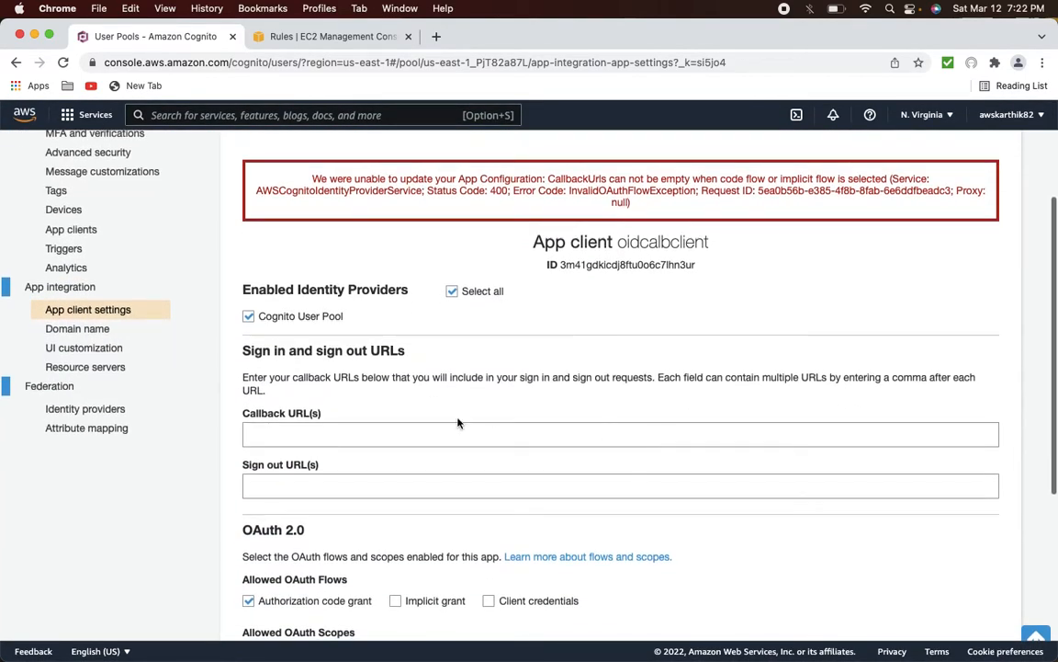
{"action": "left_click", "coordinate": [328, 430]}
{"action": "type", "text": "htt"}
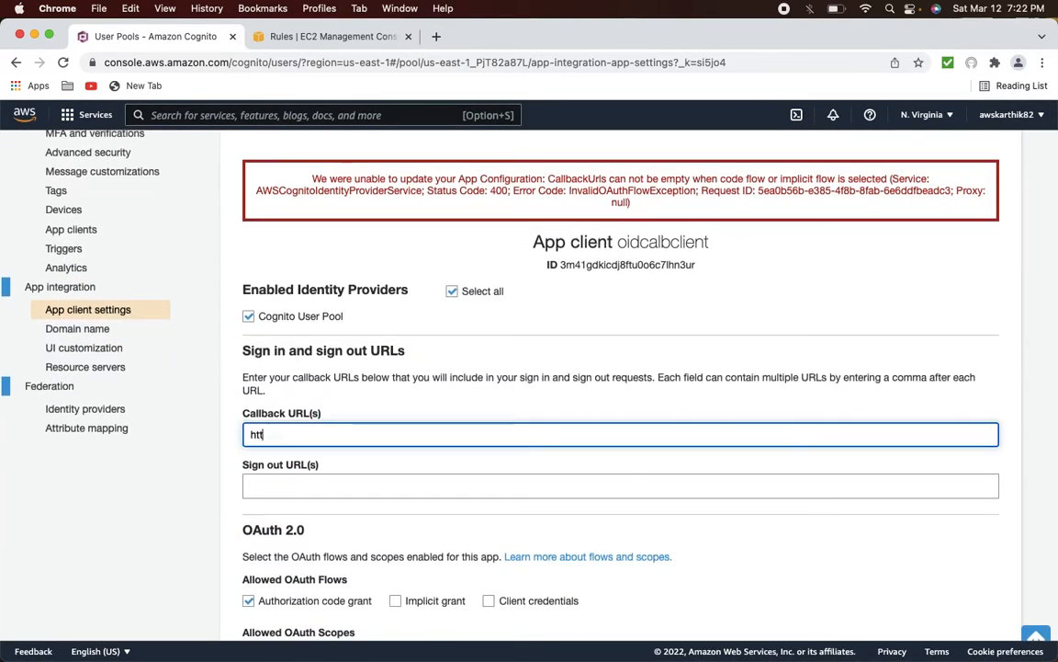
{"action": "type", "text": "p://"}
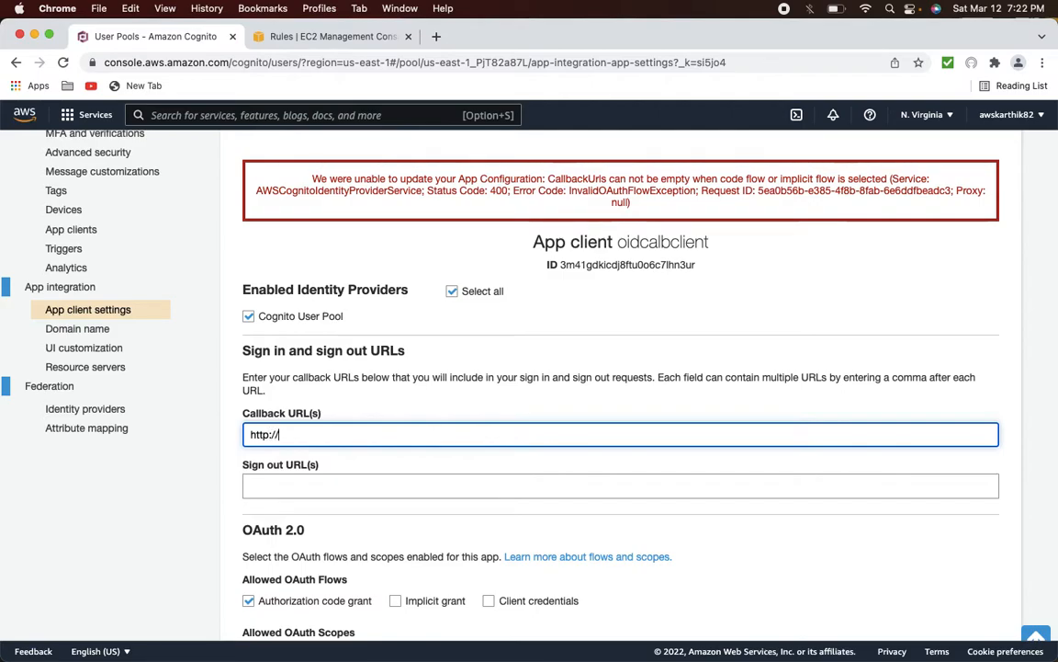
{"action": "type", "text": "example.com/callback"}
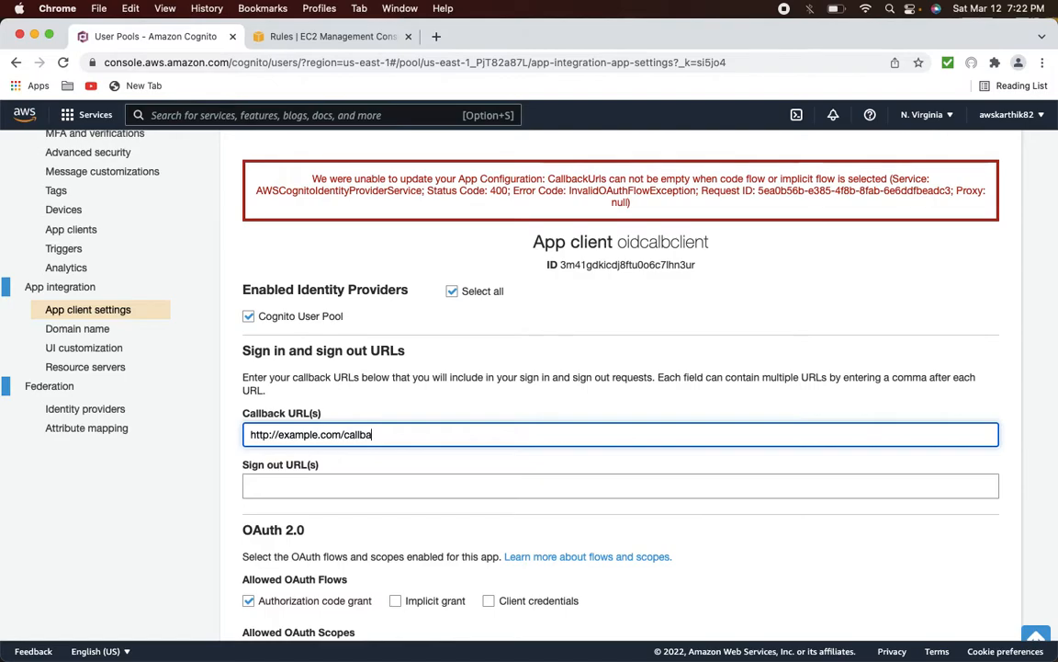
{"action": "scroll", "coordinate": [581, 465], "scroll_direction": "down", "scroll_amount": 2}
{"action": "scroll", "coordinate": [581, 465], "scroll_direction": "down", "scroll_amount": 5}
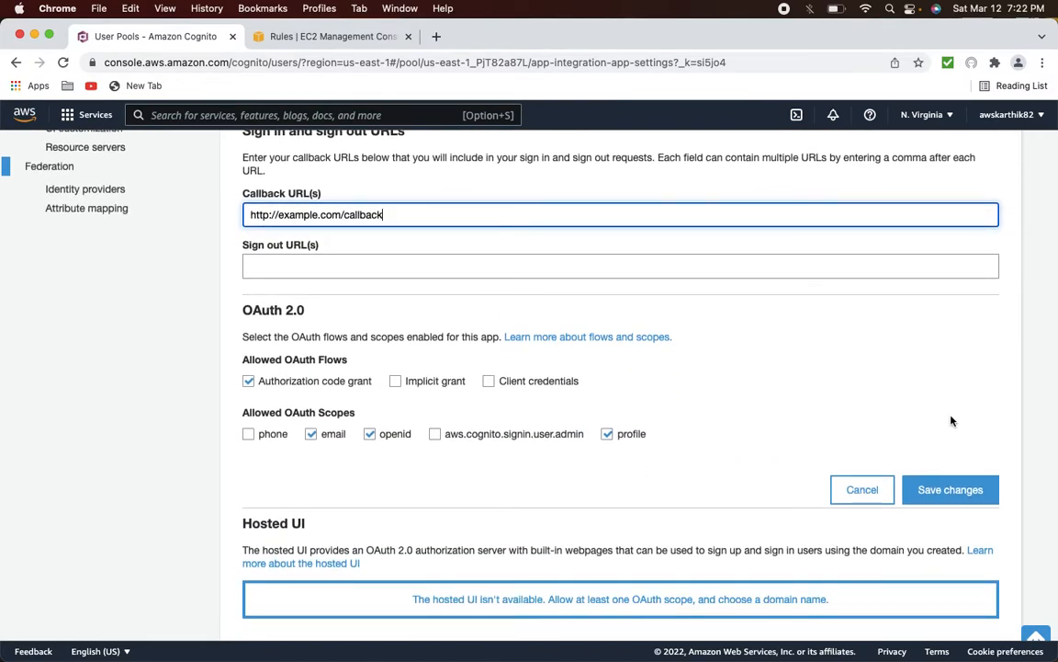
{"action": "left_click", "coordinate": [954, 489]}
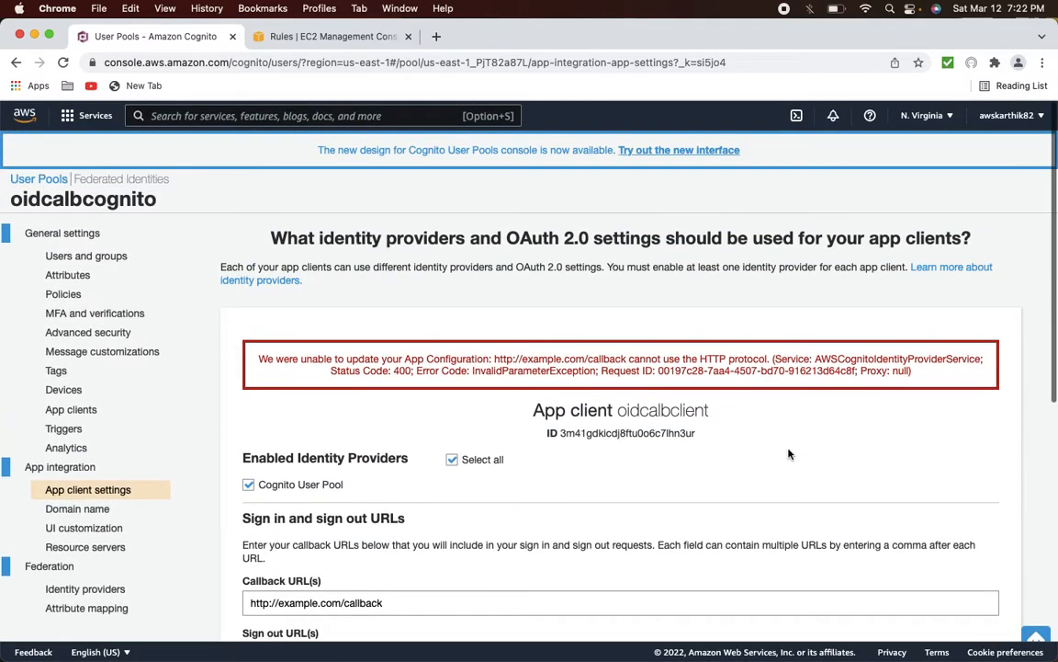
{"action": "left_click", "coordinate": [272, 601]}
{"action": "type", "text": "s"}
{"action": "scroll", "coordinate": [735, 529], "scroll_direction": "down", "scroll_amount": 10}
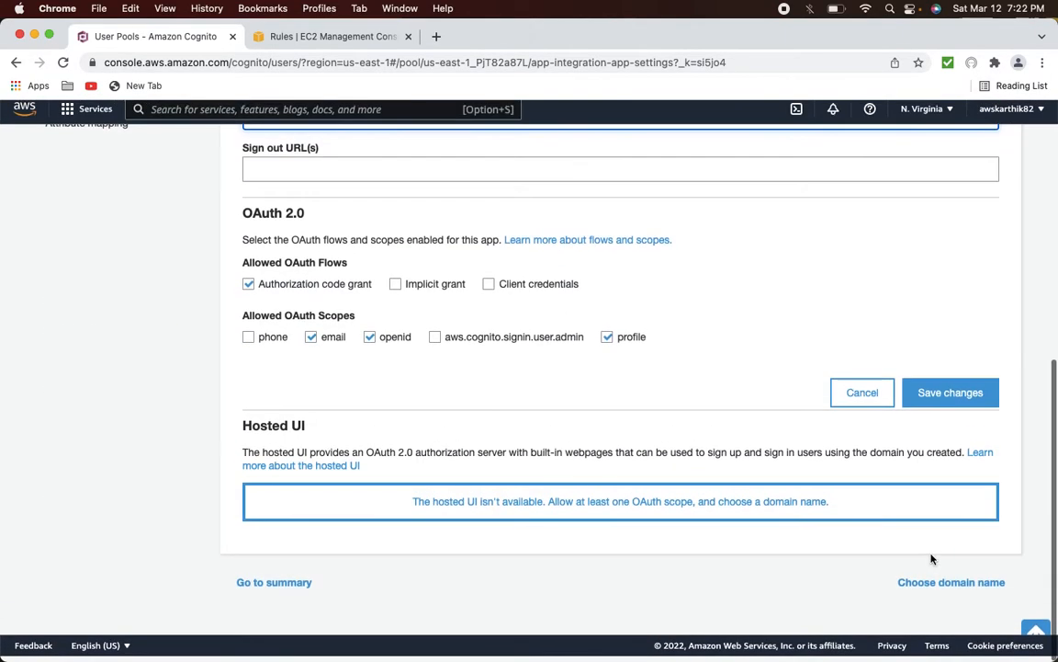
{"action": "left_click", "coordinate": [951, 393]}
{"action": "scroll", "coordinate": [846, 435], "scroll_direction": "up", "scroll_amount": 6}
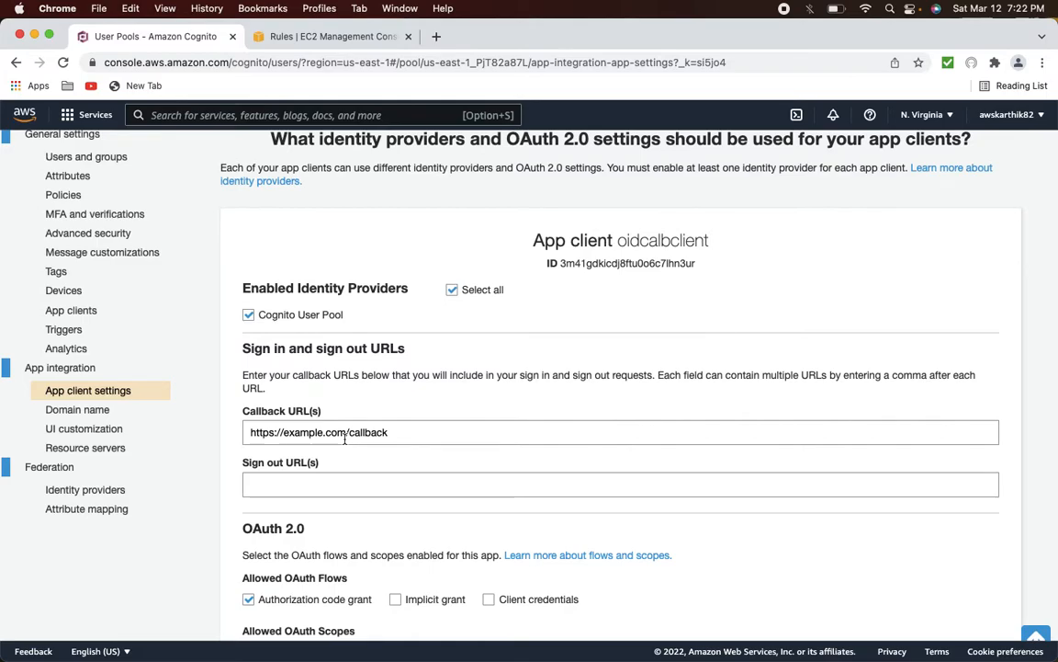
{"action": "scroll", "coordinate": [447, 437], "scroll_direction": "down", "scroll_amount": 4}
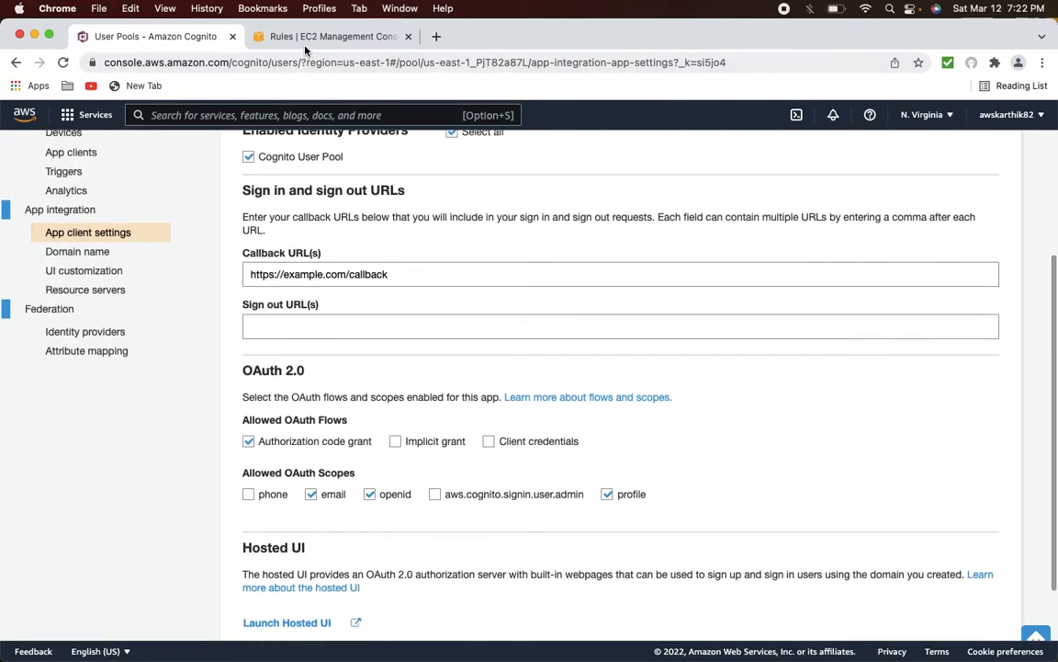
{"action": "left_click", "coordinate": [276, 39]}
- Save the default rule, then update its Cognito authentication scope to 'openid profile email'
{"action": "left_click", "coordinate": [878, 189]}
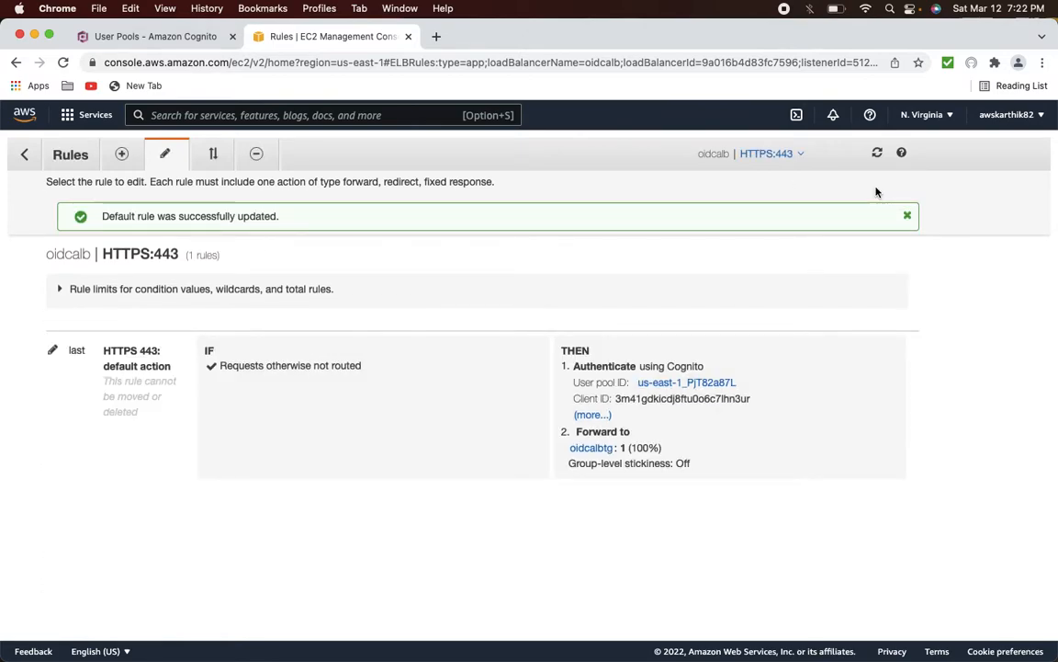
{"action": "left_click", "coordinate": [592, 415]}
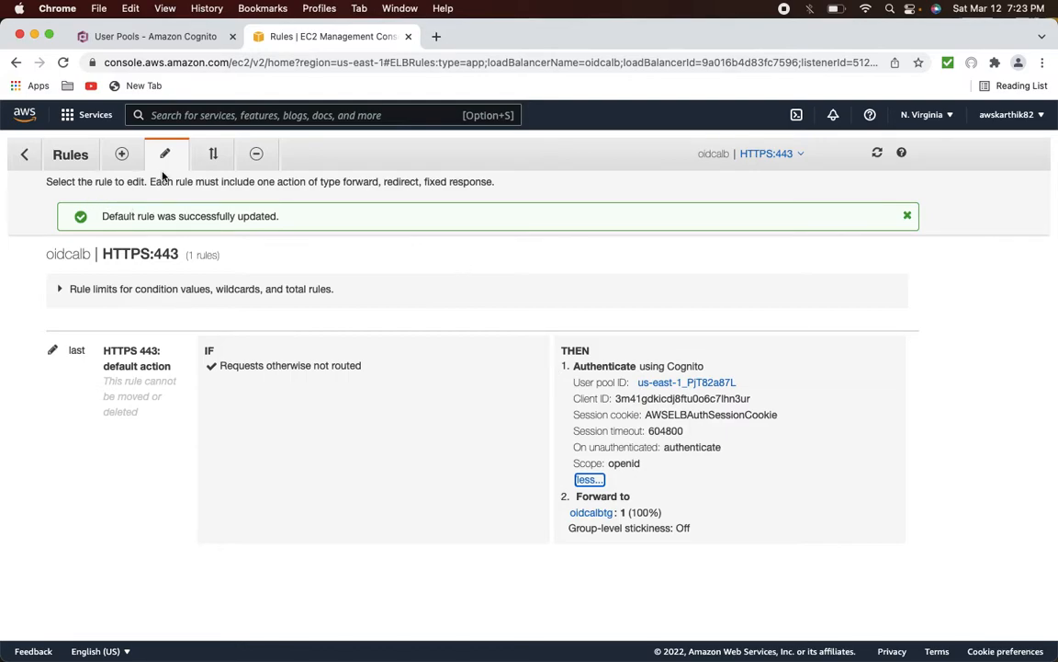
{"action": "left_click", "coordinate": [55, 350]}
{"action": "left_click", "coordinate": [567, 367]}
{"action": "scroll", "coordinate": [657, 448], "scroll_direction": "down", "scroll_amount": 3}
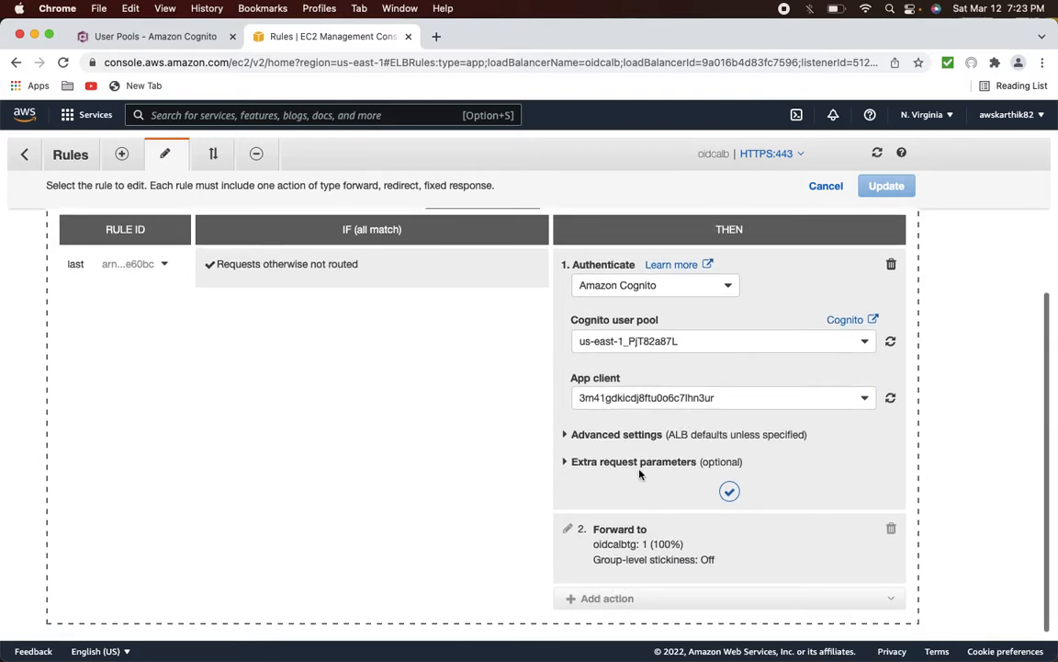
{"action": "left_click", "coordinate": [640, 466]}
{"action": "left_click", "coordinate": [633, 433]}
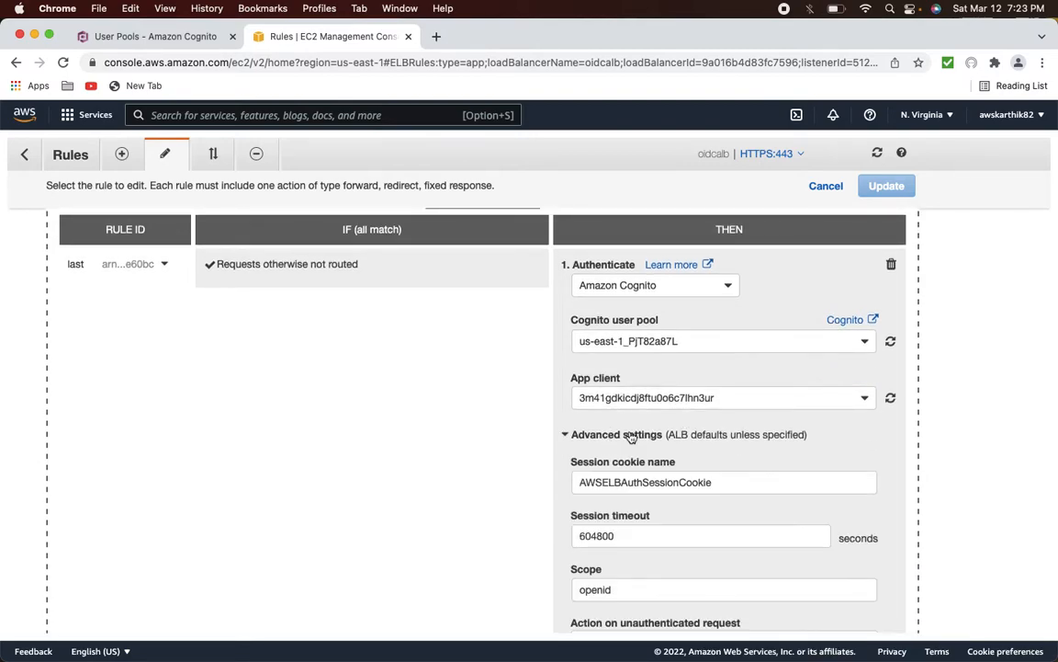
{"action": "scroll", "coordinate": [680, 441], "scroll_direction": "down", "scroll_amount": 4}
{"action": "left_click", "coordinate": [671, 430]}
{"action": "type", "text": "profi"}
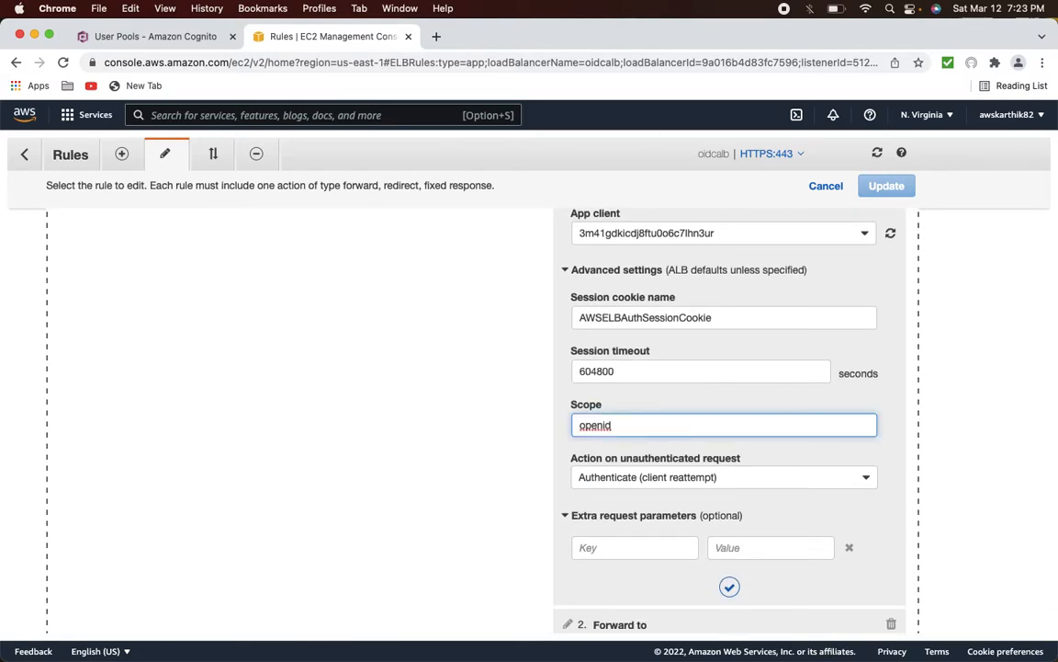
{"action": "type", "text": "le email"}
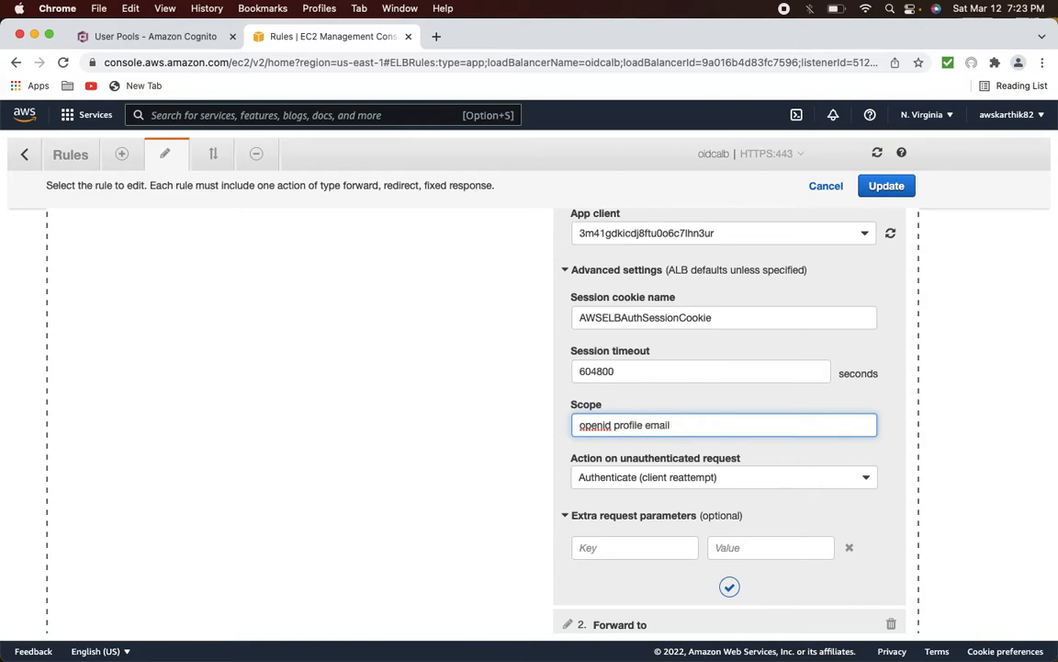
{"action": "left_click", "coordinate": [729, 586]}
{"action": "left_click", "coordinate": [886, 188]}
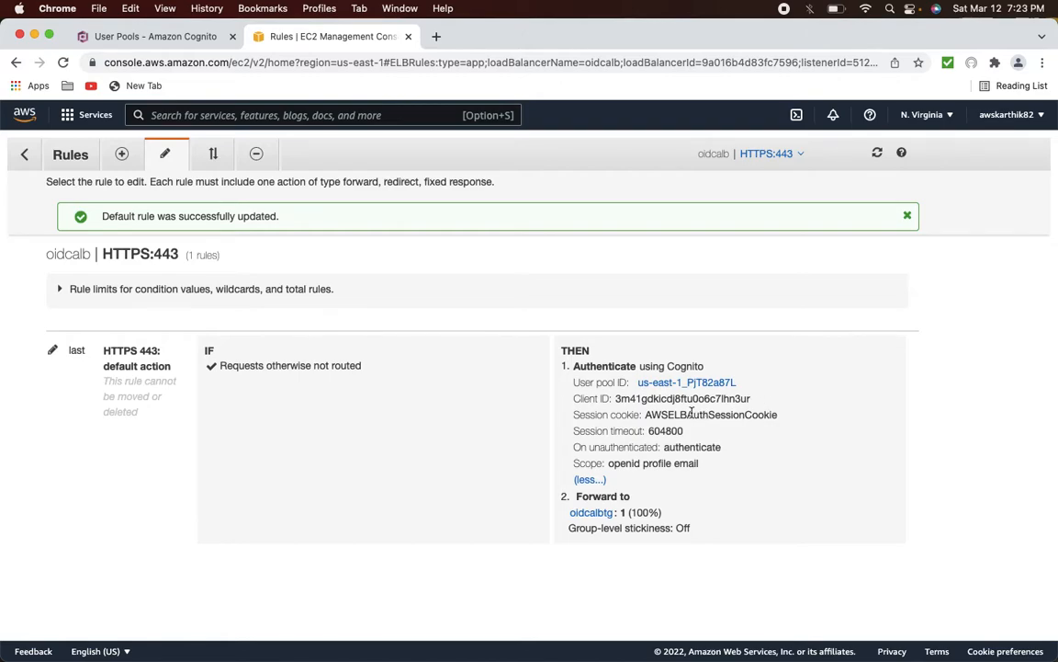
- Select the session cookie name AWSELBAuthSessionCookie in the rule details
{"action": "left_click_drag", "start_coordinate": [779, 415], "coordinate": [813, 422]}
{"action": "left_click", "coordinate": [662, 415]}
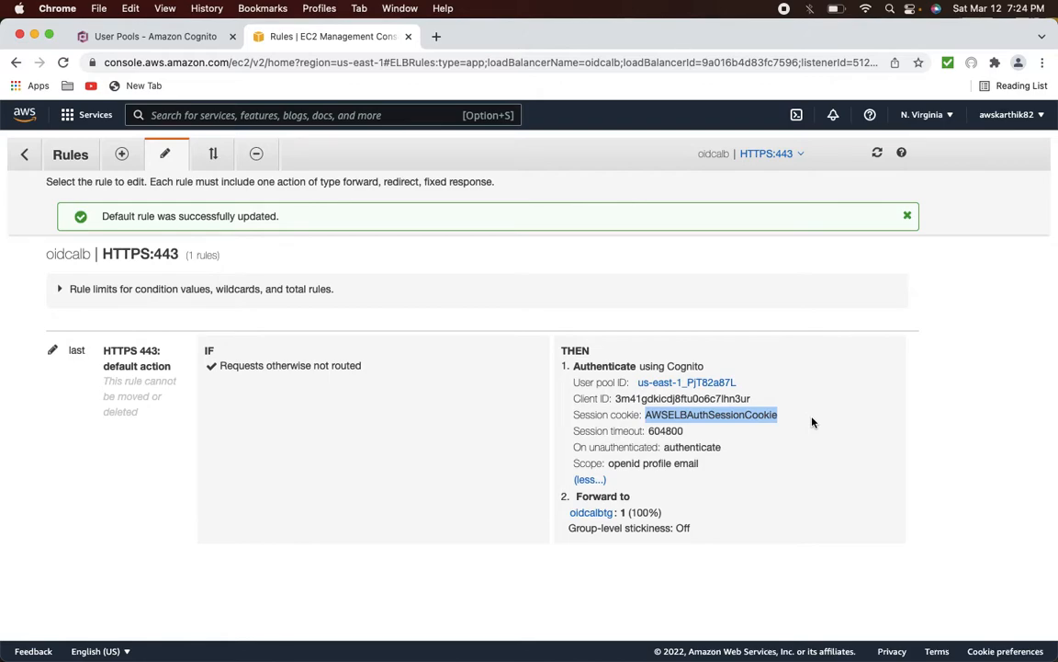
{"action": "key", "text": "super+Tab"}
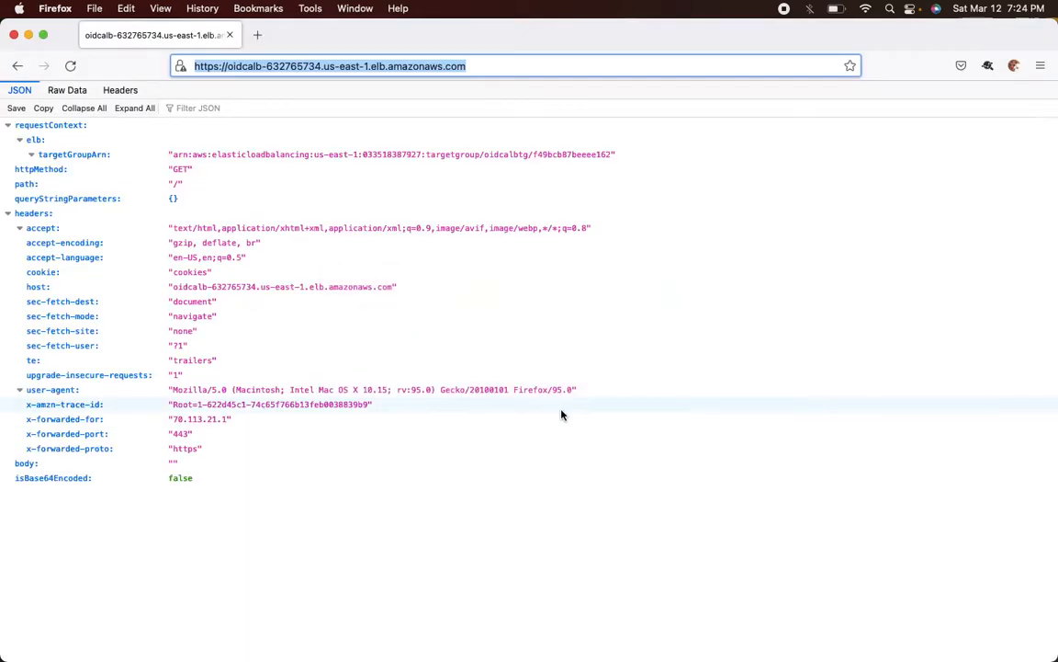
- Reload the load balancer URL in Firefox and highlight the resulting redirect_mismatch error
{"action": "key", "text": "Return"}
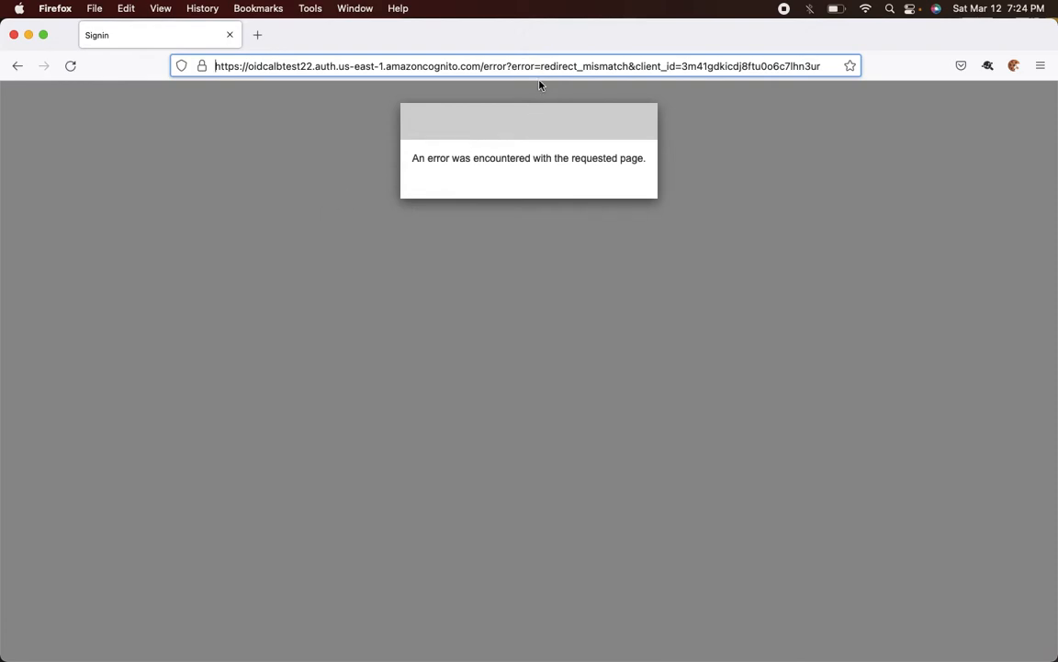
{"action": "left_click_drag", "start_coordinate": [541, 65], "coordinate": [629, 70]}
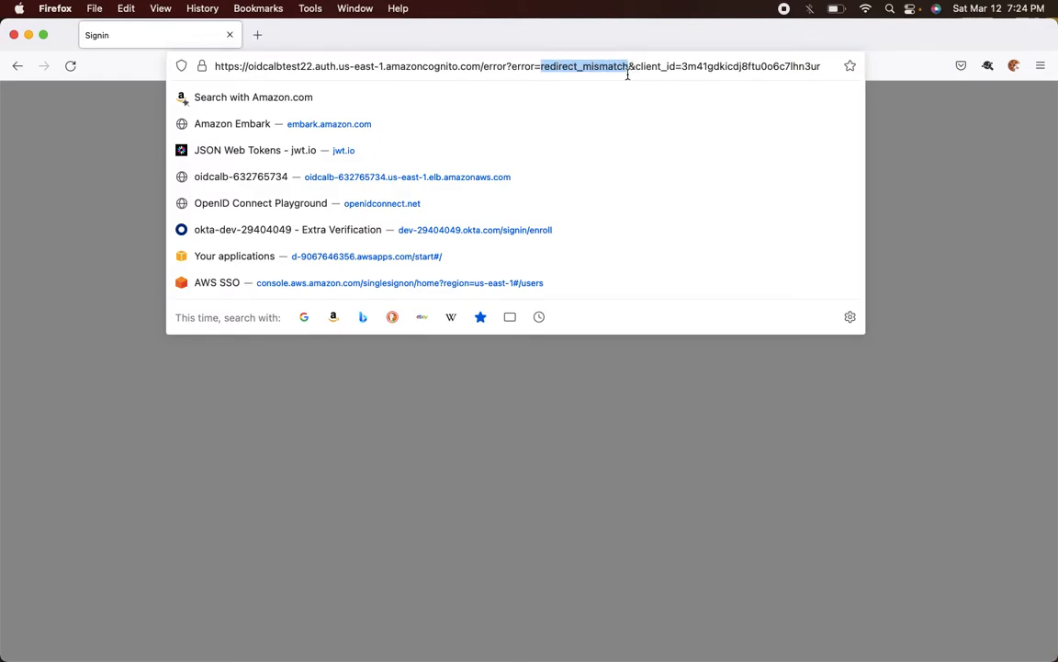
{"action": "left_click", "coordinate": [592, 348]}
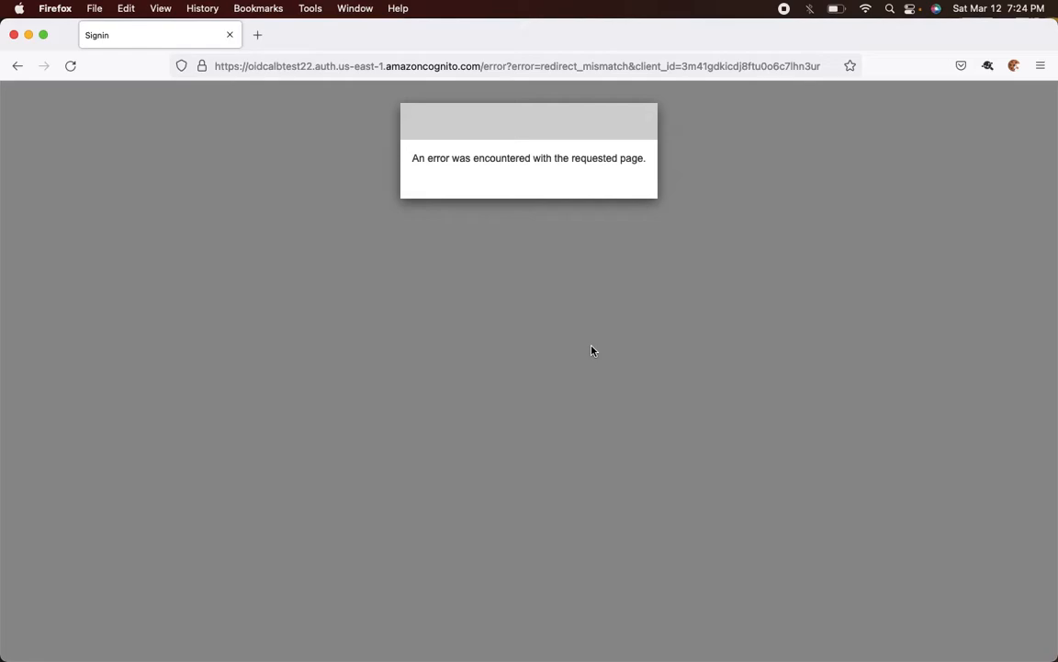
{"action": "key", "text": "super+Tab"}
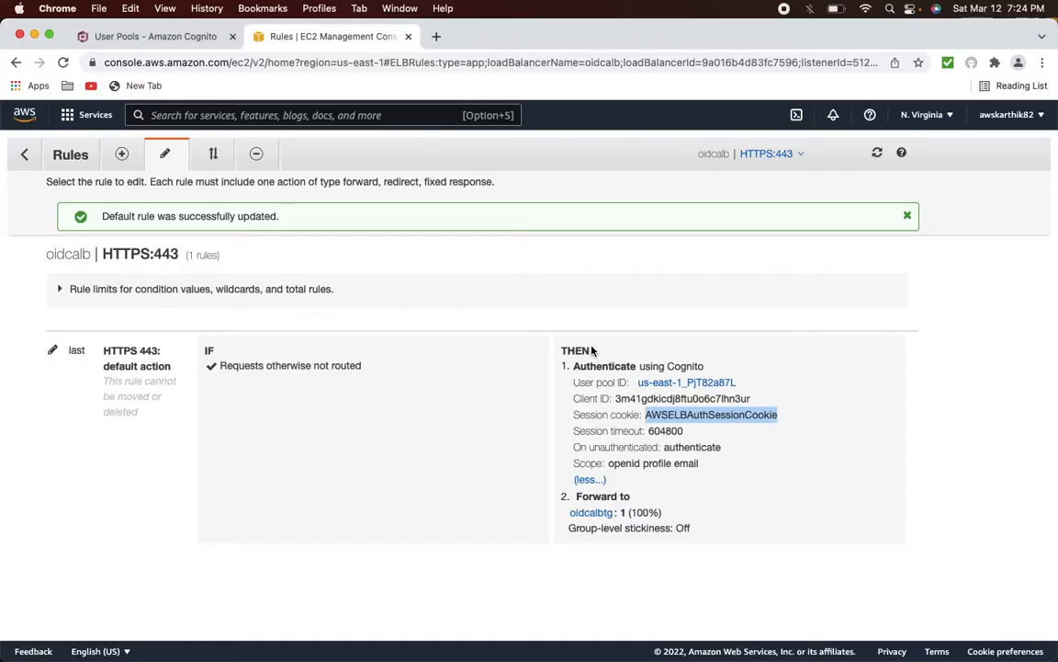
{"action": "left_click", "coordinate": [169, 37]}
{"action": "scroll", "coordinate": [319, 303], "scroll_direction": "up", "scroll_amount": 4}
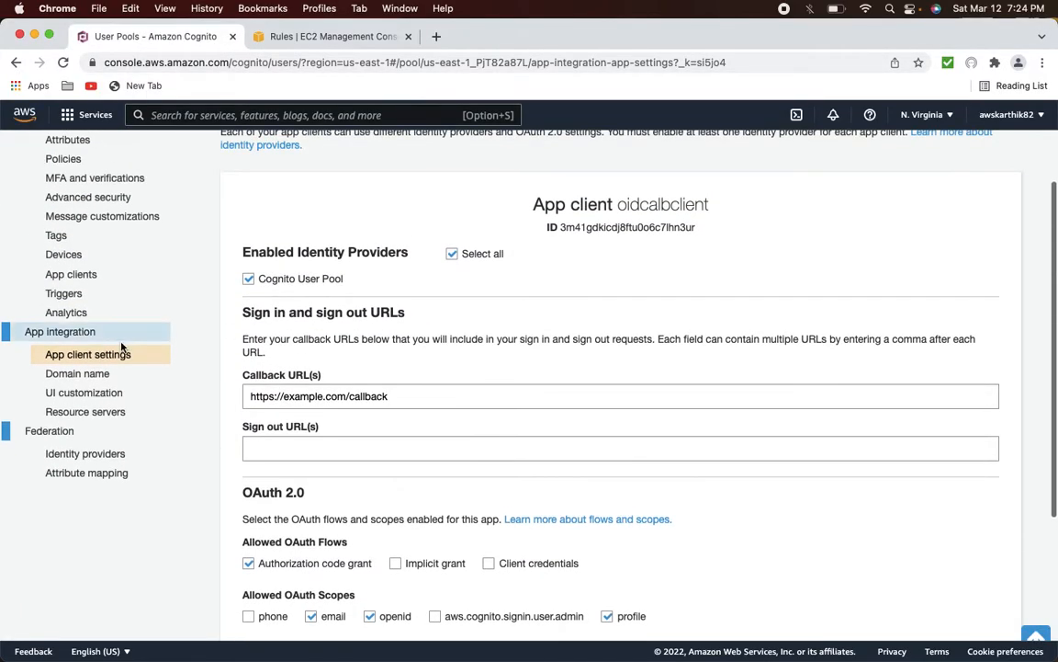
{"action": "left_click", "coordinate": [400, 400]}
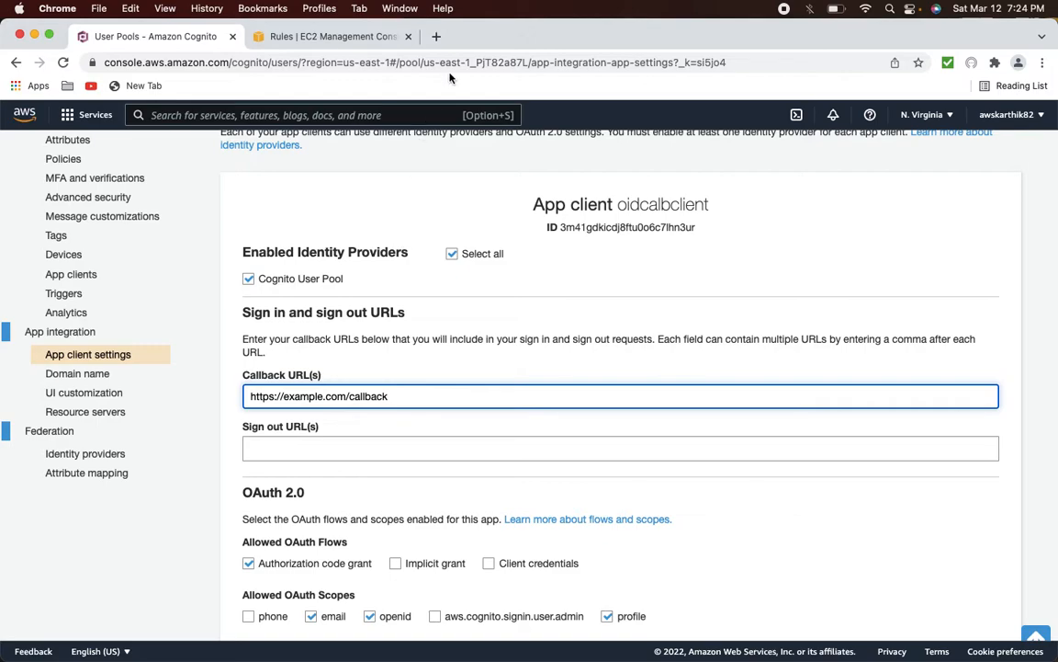
- Search the web for 'aws alb oidc' and open the ALB user-authentication guide
{"action": "left_click", "coordinate": [436, 36]}
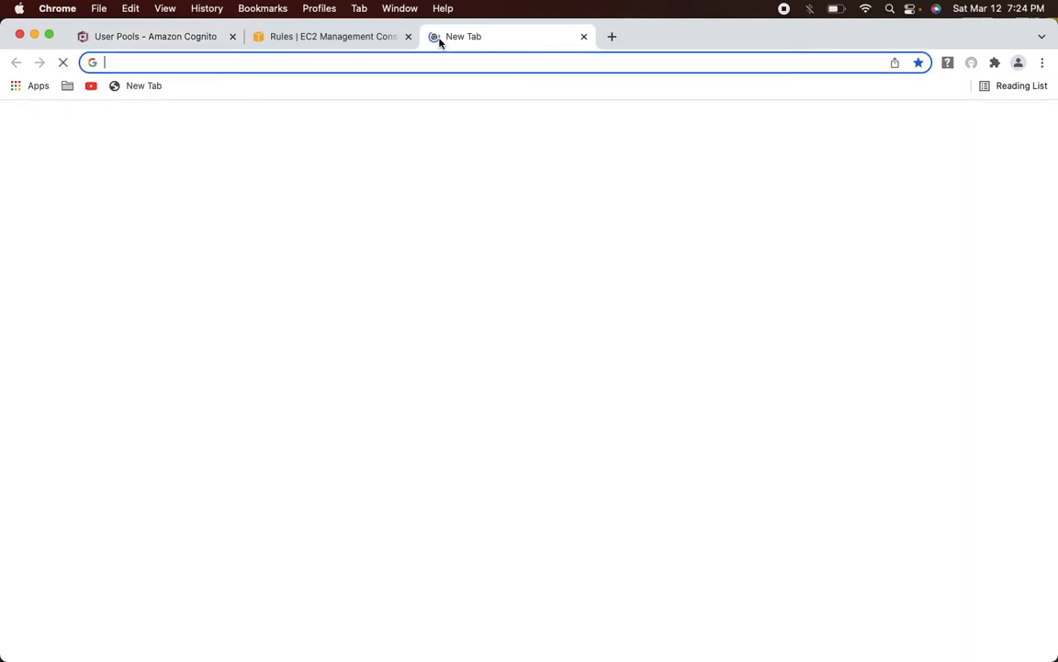
{"action": "type", "text": "aws a"}
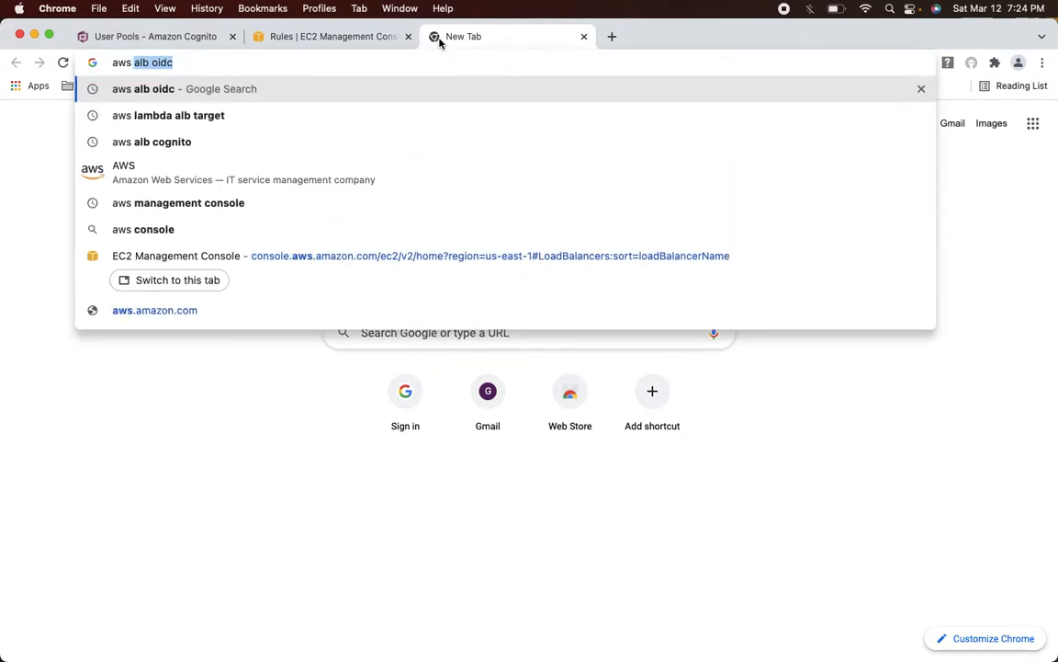
{"action": "type", "text": "bl"}
{"action": "key", "text": "BackSpace"}
{"action": "key", "text": "BackSpace"}
{"action": "type", "text": "l"}
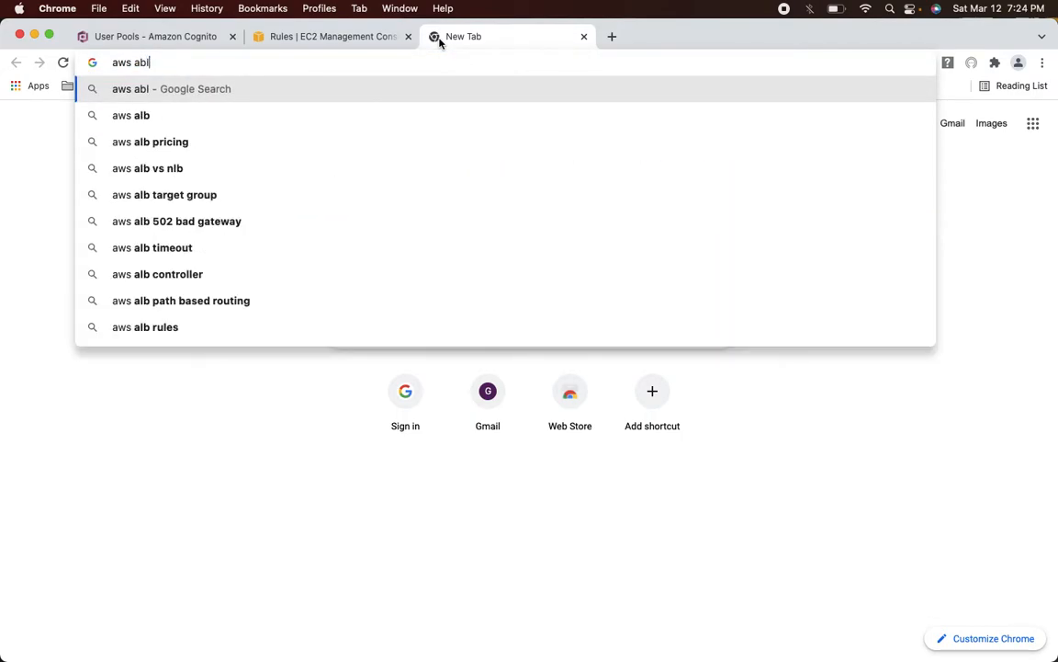
{"action": "type", "text": "c"}
{"action": "key", "text": "BackSpace"}
{"action": "key", "text": "BackSpace"}
{"action": "type", "text": "b"}
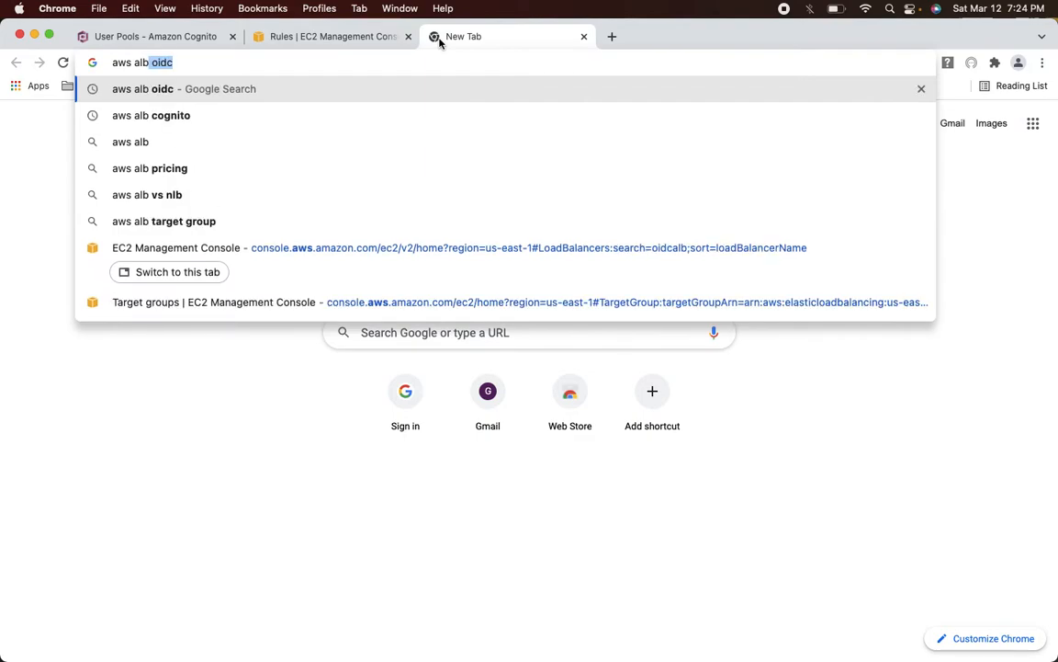
{"action": "type", "text": " oidc"}
{"action": "key", "text": "Return"}
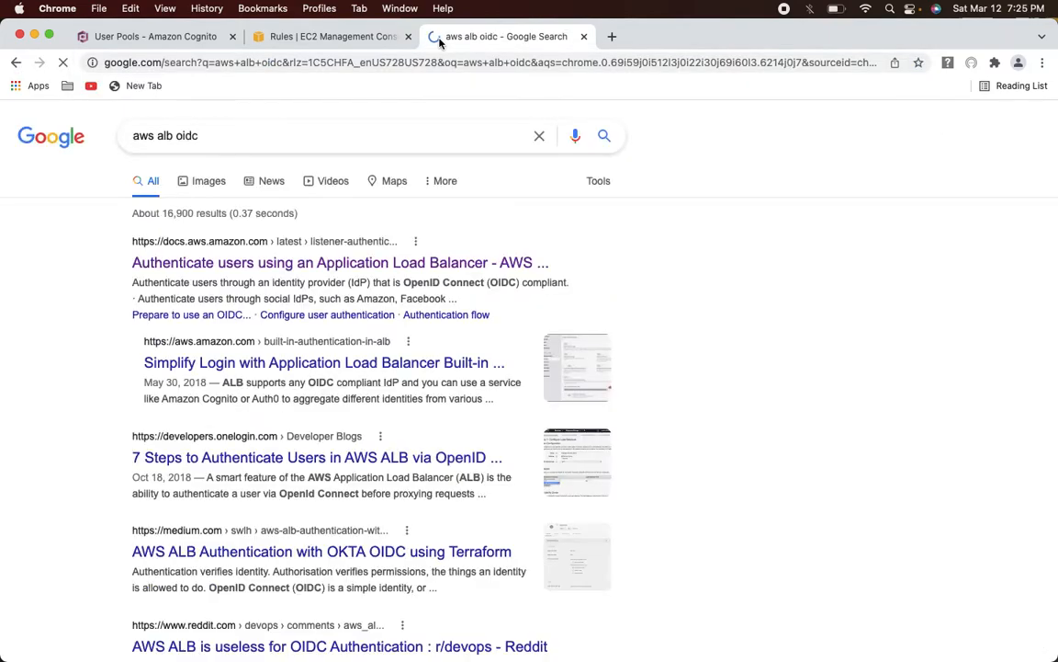
{"action": "left_click", "coordinate": [273, 268]}
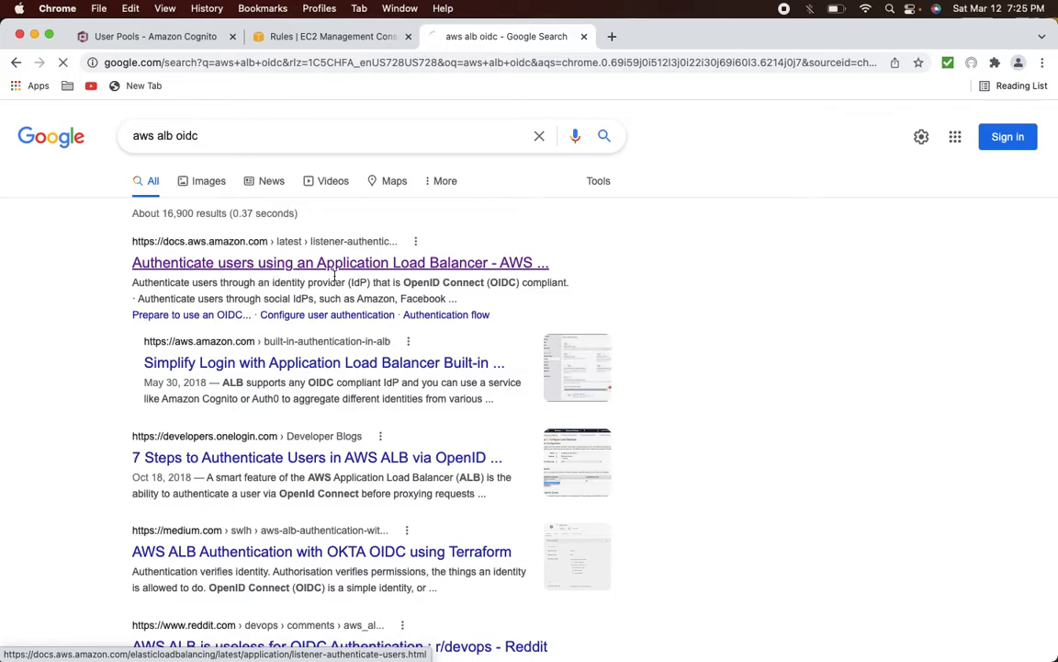
{"action": "scroll", "coordinate": [464, 340], "scroll_direction": "down", "scroll_amount": 5}
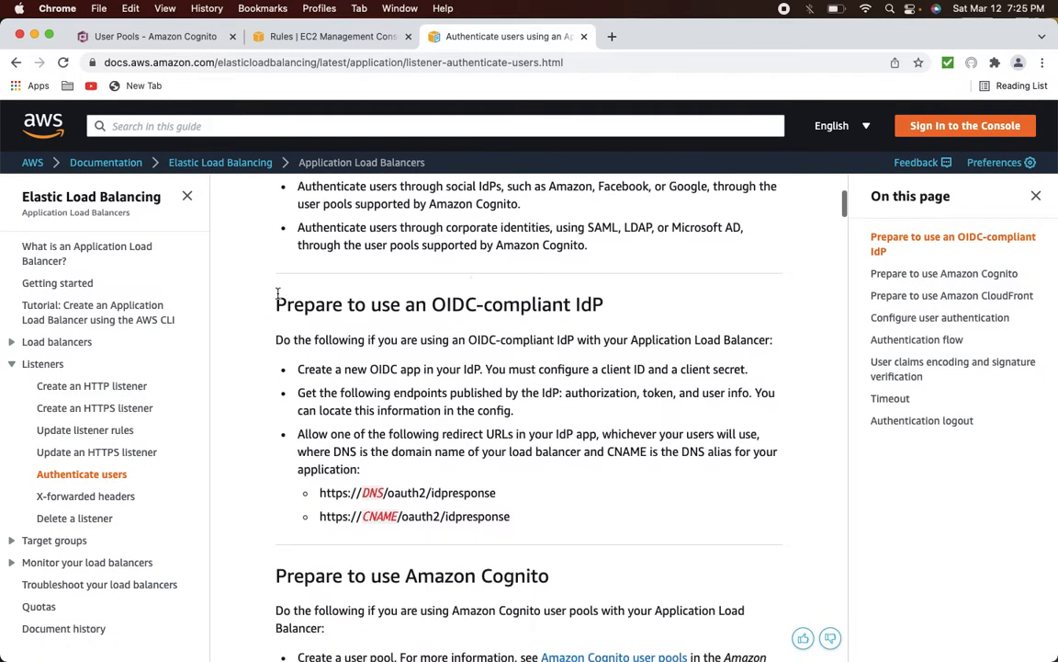
{"action": "left_click_drag", "start_coordinate": [275, 304], "coordinate": [487, 303]}
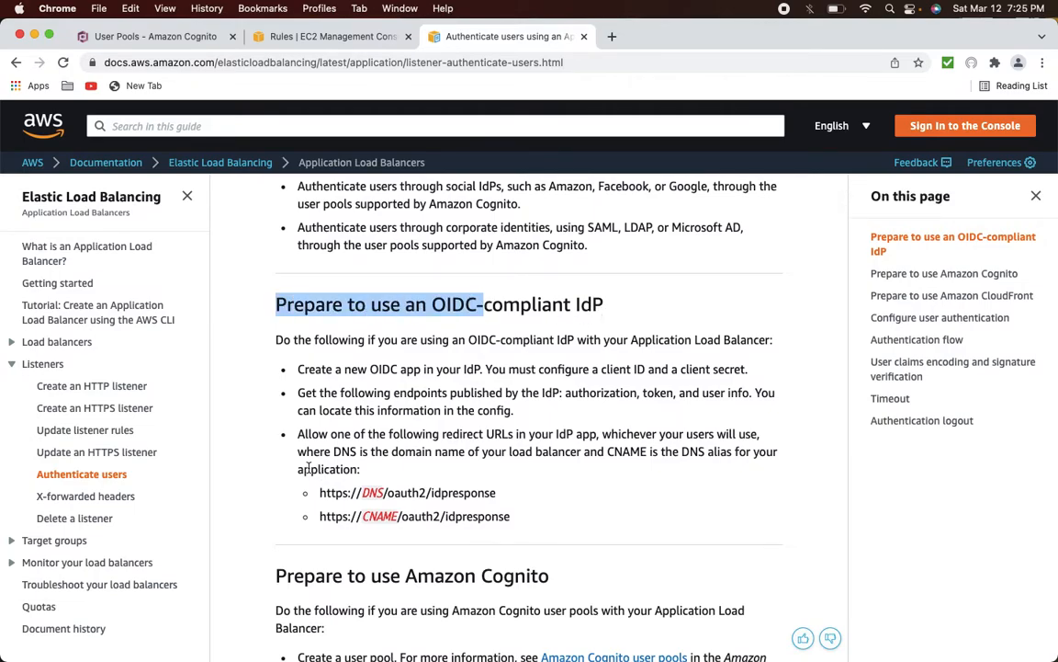
{"action": "left_click_drag", "start_coordinate": [297, 432], "coordinate": [359, 452]}
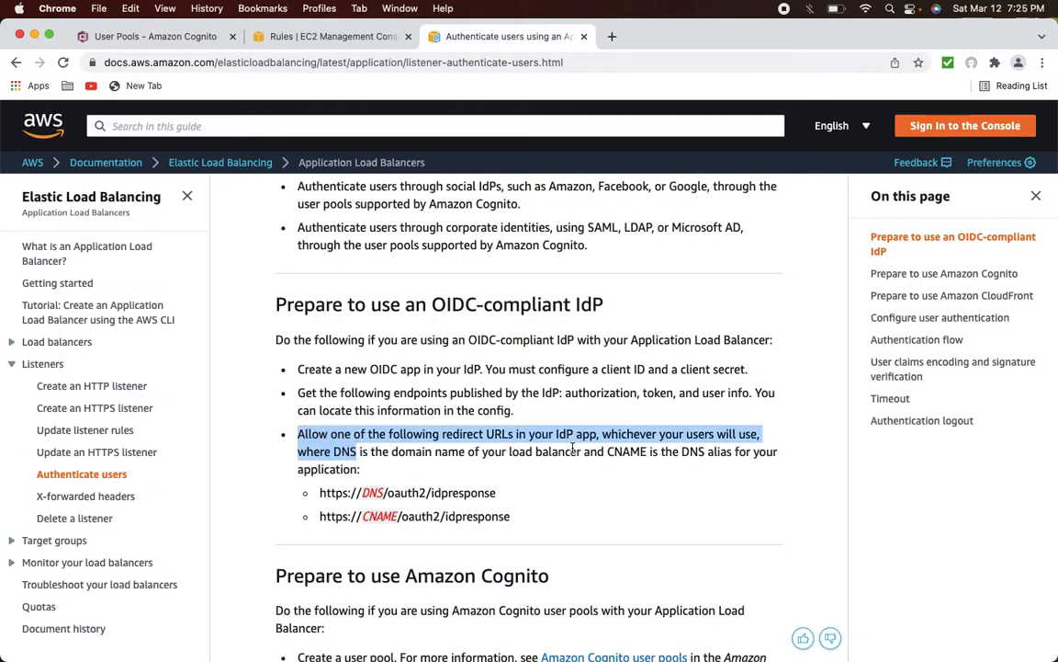
{"action": "scroll", "coordinate": [572, 448], "scroll_direction": "down", "scroll_amount": 3}
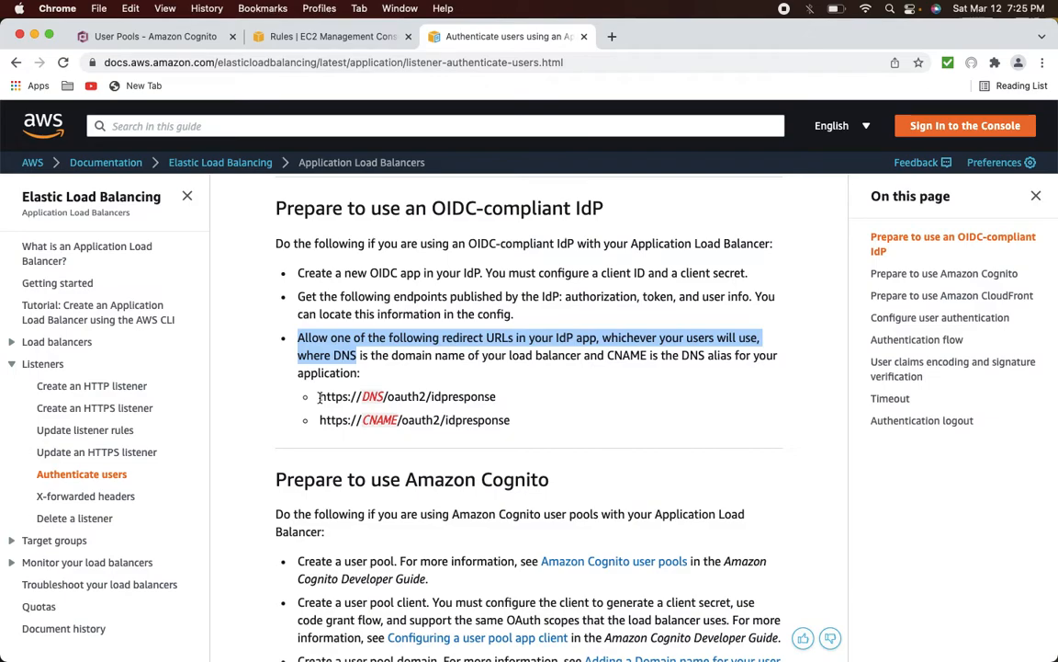
{"action": "left_click", "coordinate": [336, 39]}
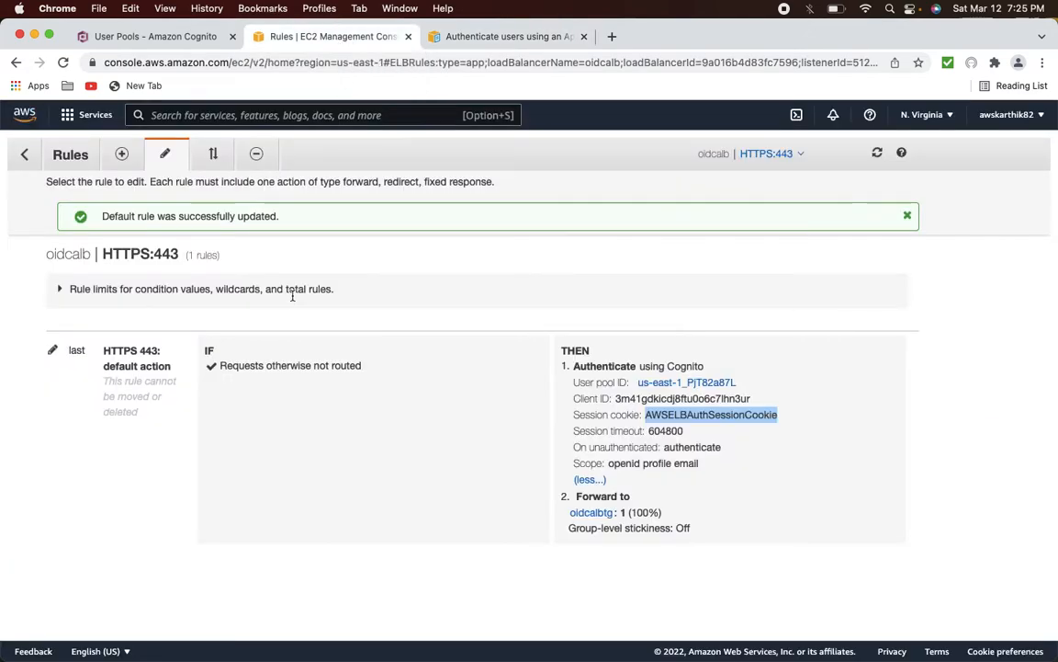
- Copy the oidcalb load balancer's DNS name from its description
{"action": "left_click", "coordinate": [28, 156]}
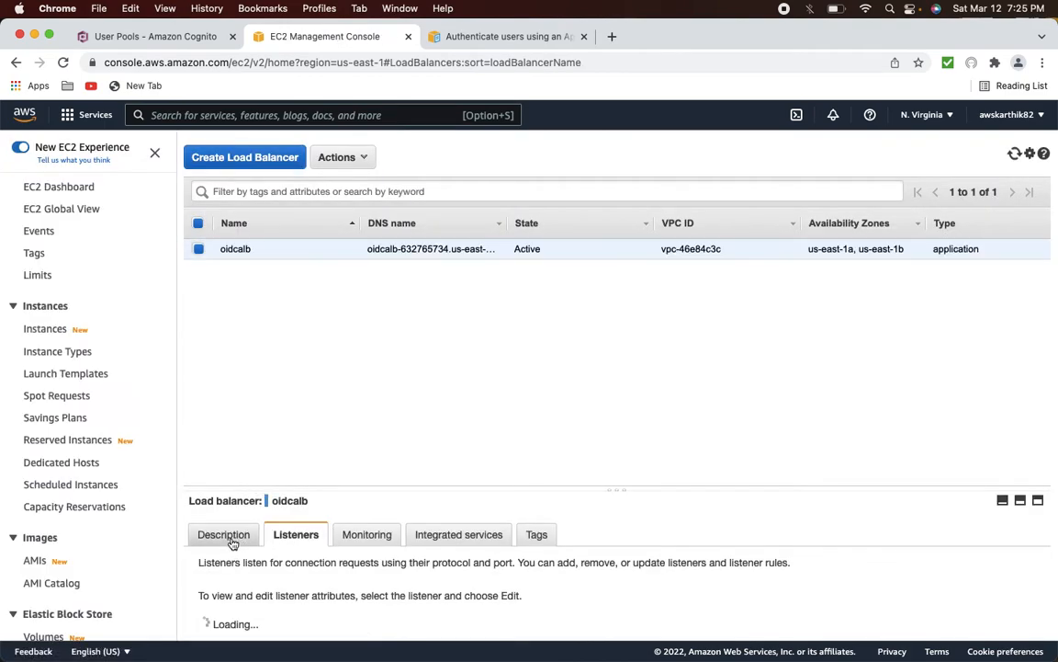
{"action": "left_click", "coordinate": [223, 535]}
{"action": "scroll", "coordinate": [414, 575], "scroll_direction": "down", "scroll_amount": 2}
{"action": "left_click", "coordinate": [585, 578]}
{"action": "left_click", "coordinate": [131, 37]}
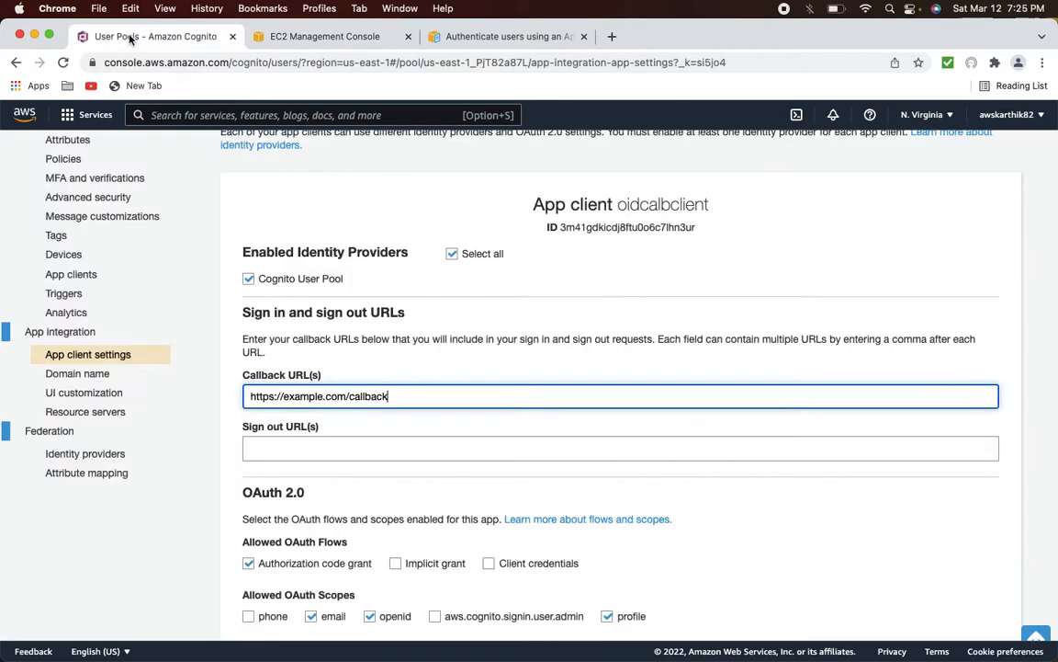
{"action": "left_click_drag", "start_coordinate": [394, 396], "coordinate": [203, 392]}
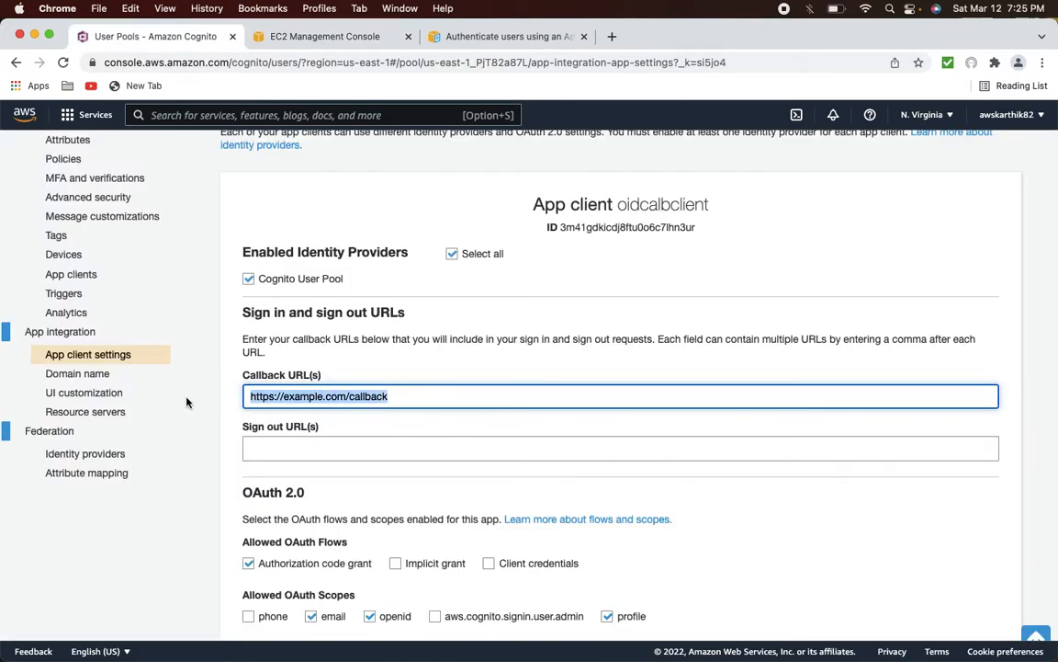
{"action": "key", "text": "BackSpace"}
{"action": "type", "text": "https:"}
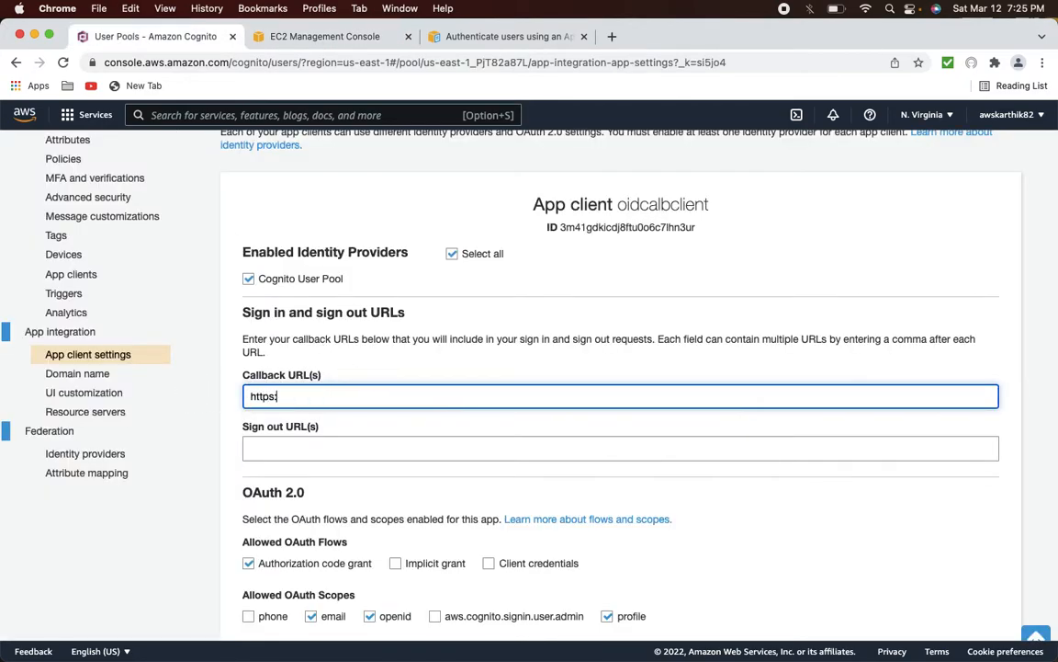
{"action": "type", "text": "//"}
{"action": "key", "text": "super+v"}
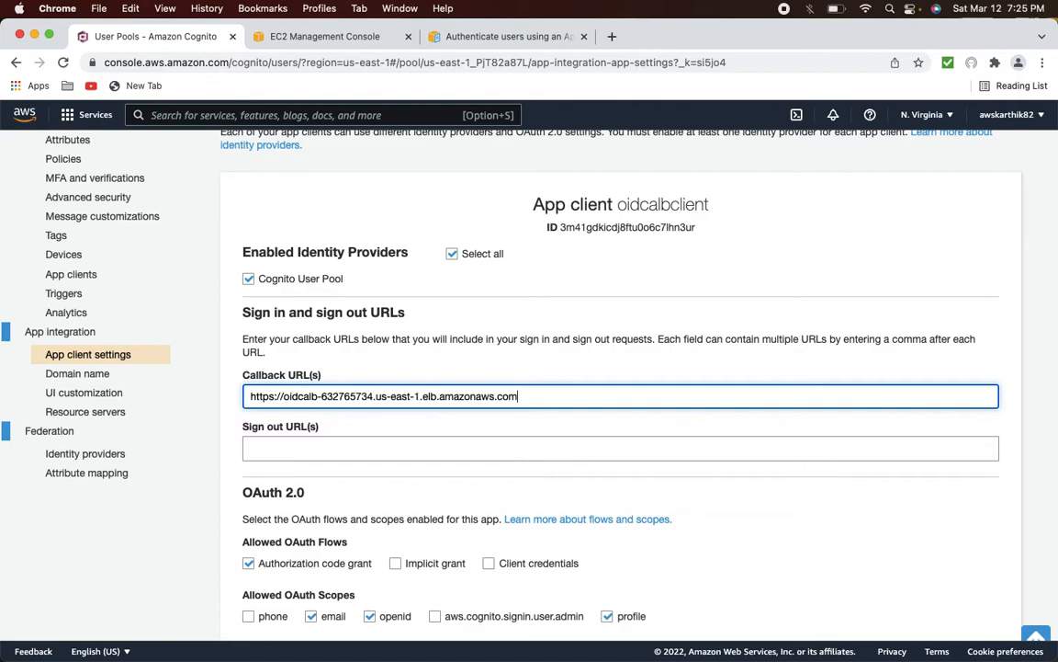
{"action": "left_click", "coordinate": [491, 39]}
{"action": "left_click_drag", "start_coordinate": [384, 396], "coordinate": [517, 400]}
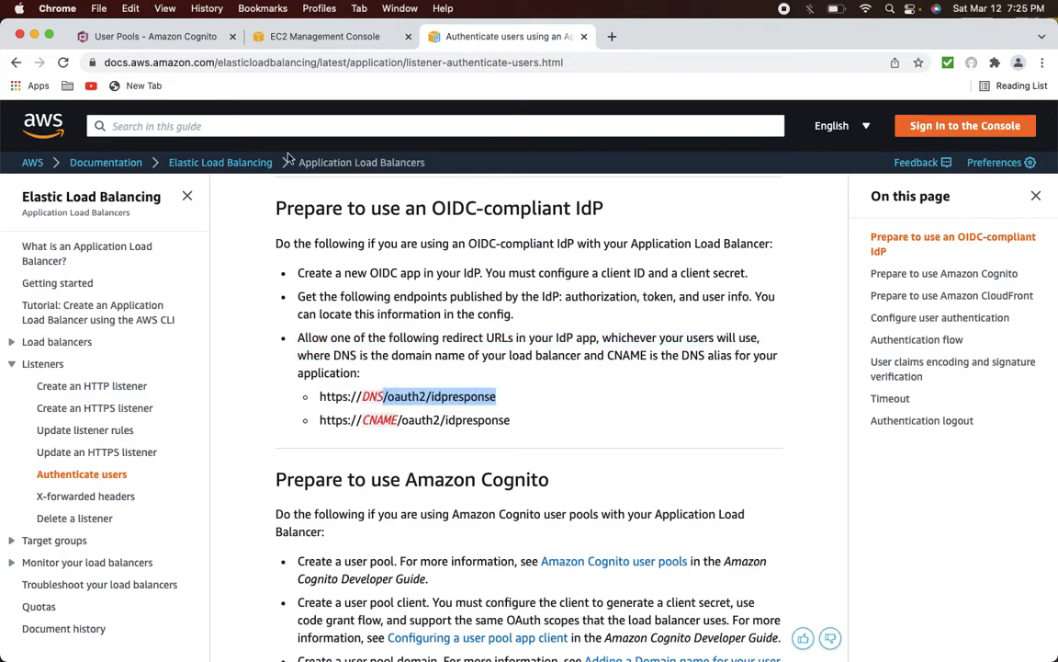
- Append /oauth2/idpresponse to the callback URL and save the app client settings
{"action": "left_click", "coordinate": [153, 45]}
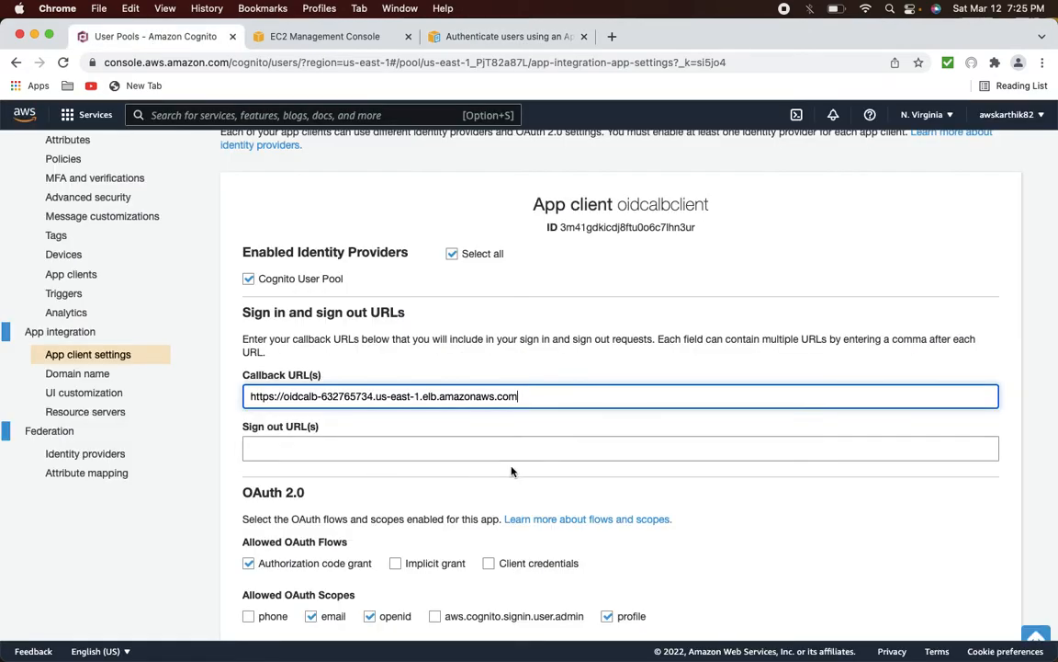
{"action": "key", "text": "super+v"}
{"action": "scroll", "coordinate": [787, 474], "scroll_direction": "down", "scroll_amount": 2}
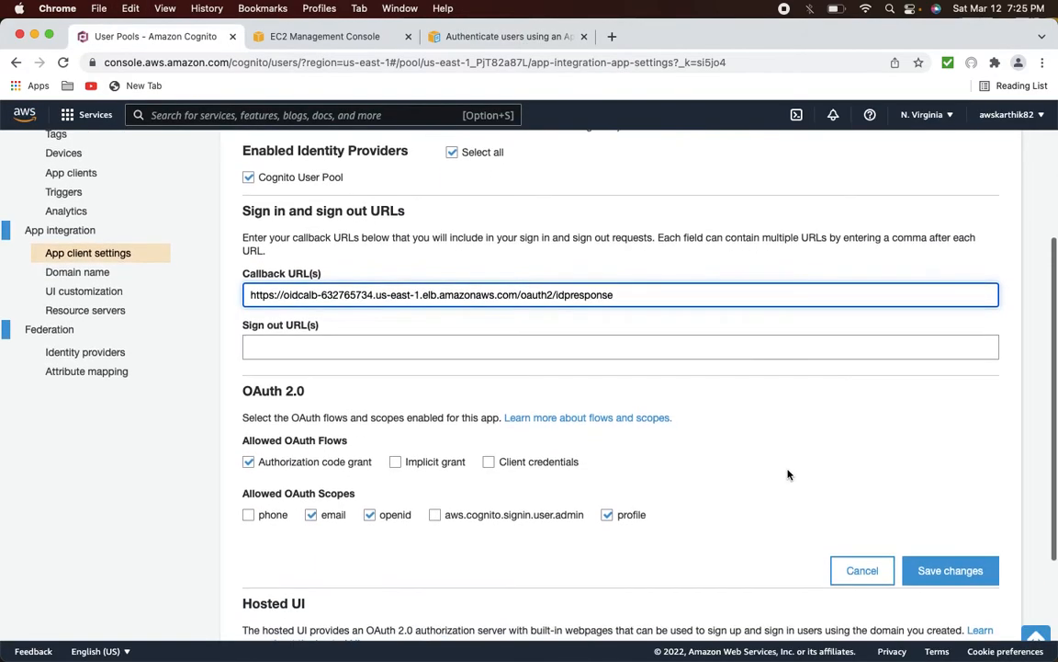
{"action": "left_click", "coordinate": [937, 571]}
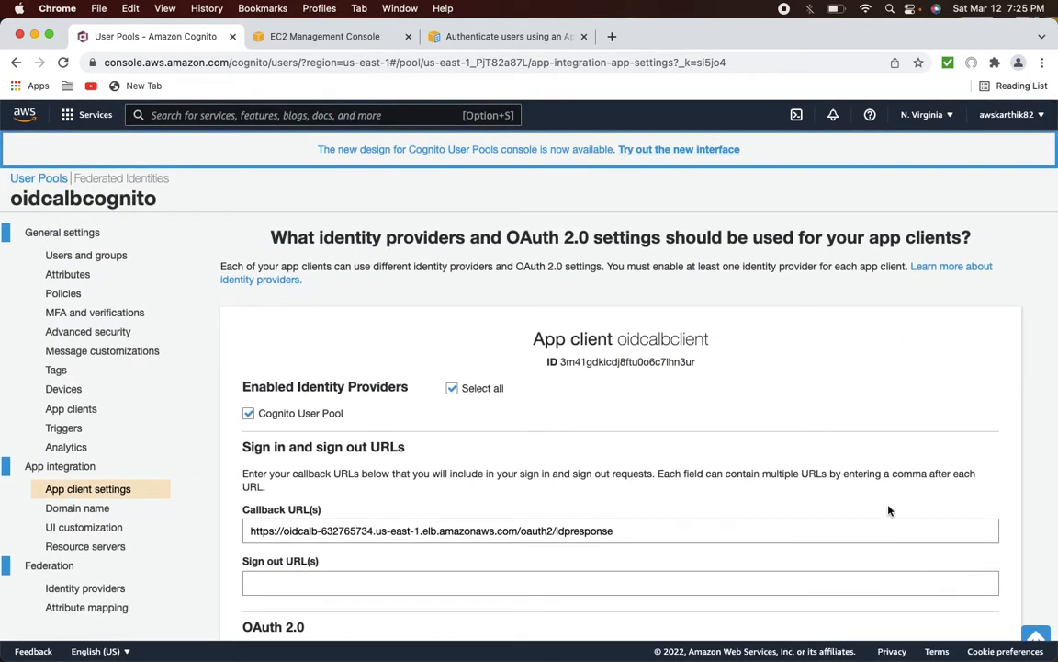
{"action": "scroll", "coordinate": [889, 510], "scroll_direction": "down", "scroll_amount": 5}
{"action": "scroll", "coordinate": [888, 510], "scroll_direction": "up", "scroll_amount": 4}
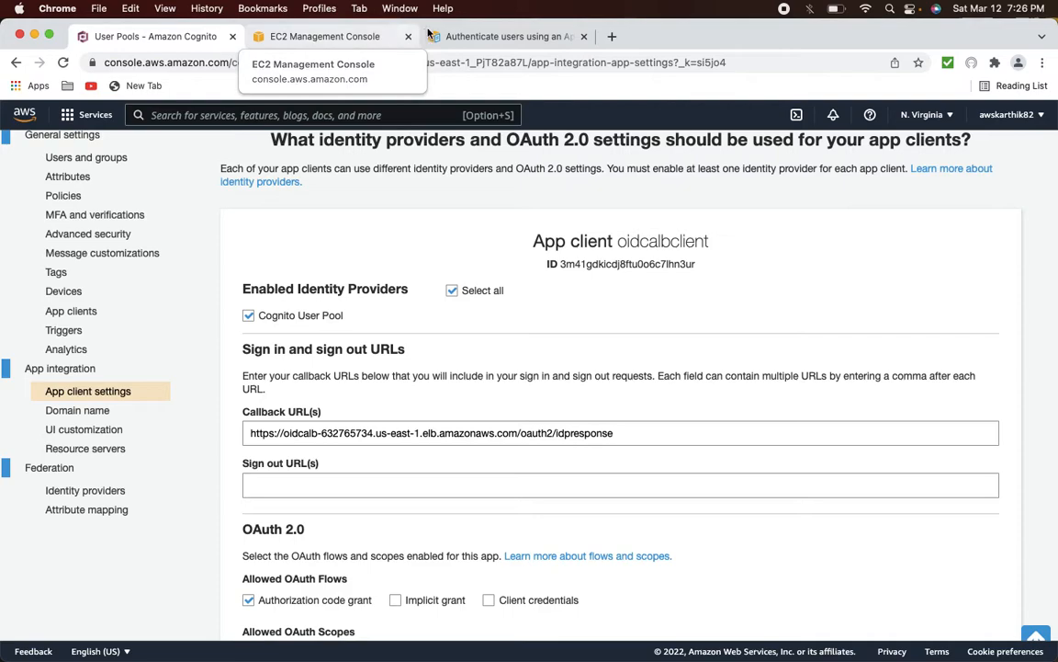
{"action": "left_click", "coordinate": [371, 41]}
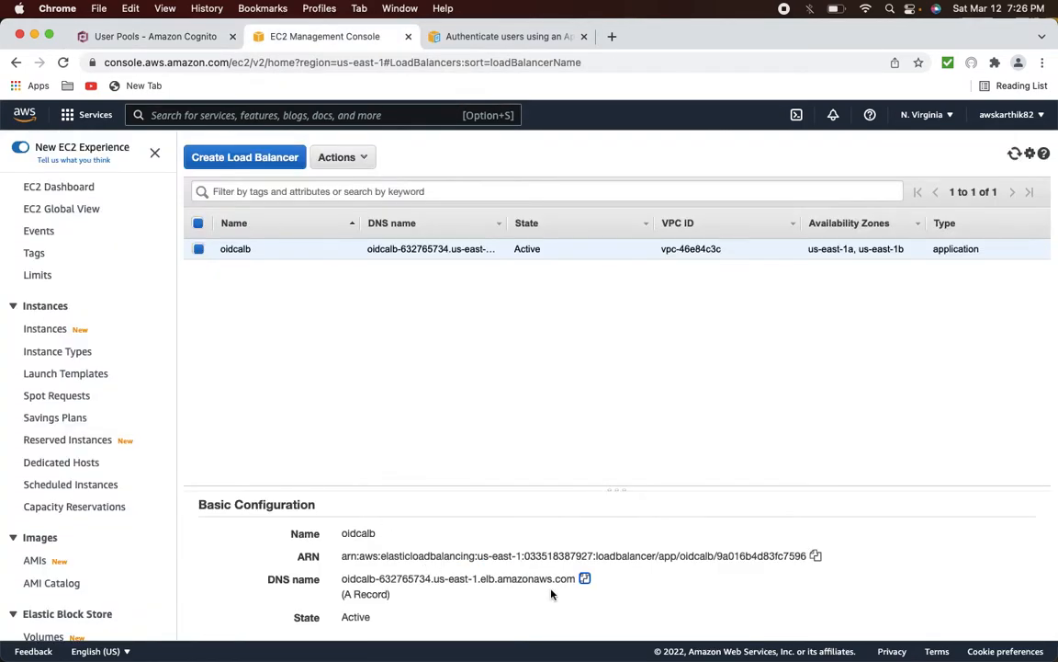
{"action": "left_click", "coordinate": [585, 580]}
{"action": "key", "text": "super+Tab"}
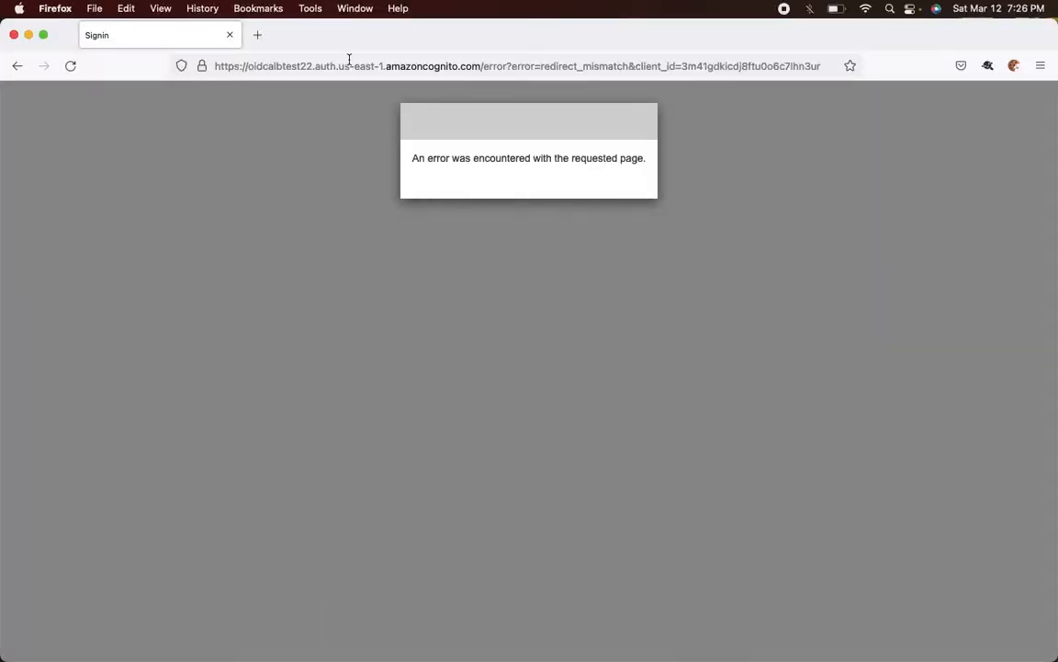
{"action": "left_click", "coordinate": [349, 59]}
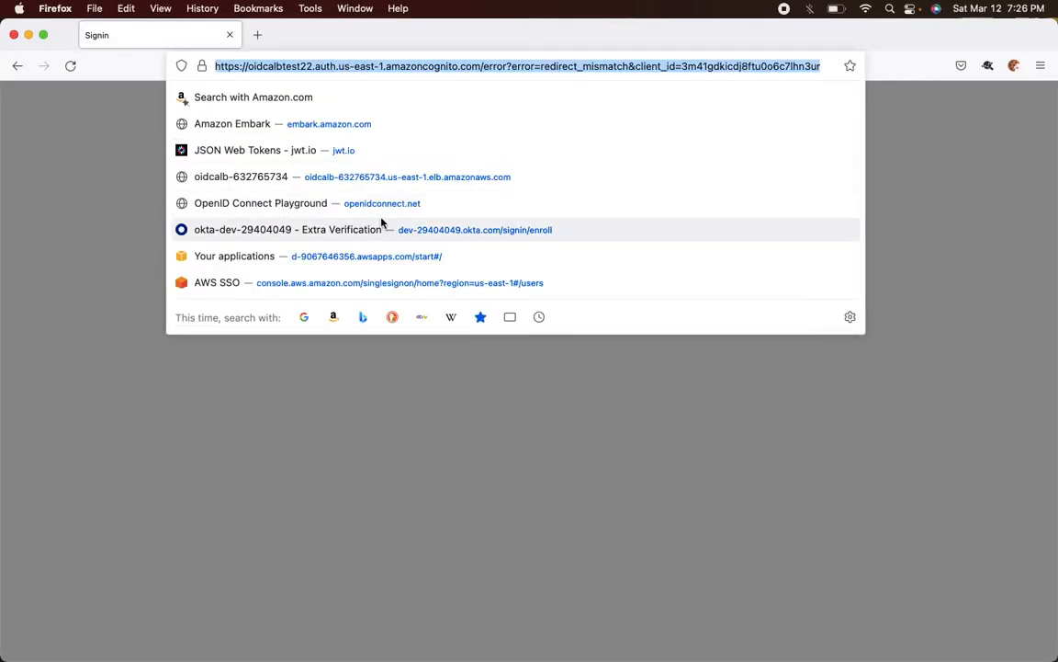
{"action": "type", "text": "https:"}
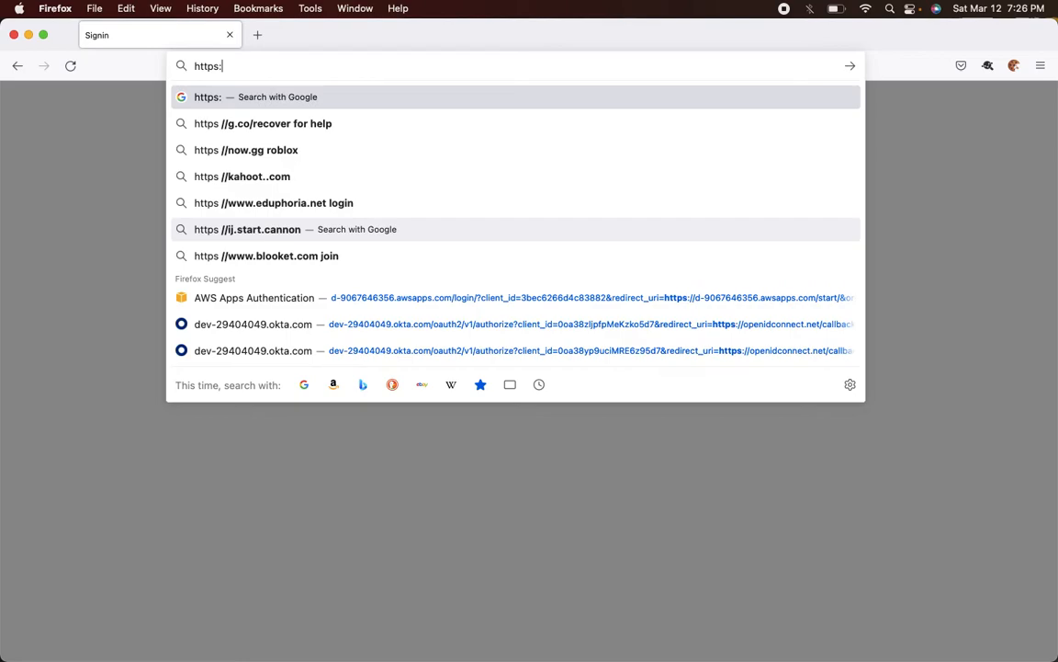
{"action": "type", "text": "//"}
{"action": "key", "text": "super+v"}
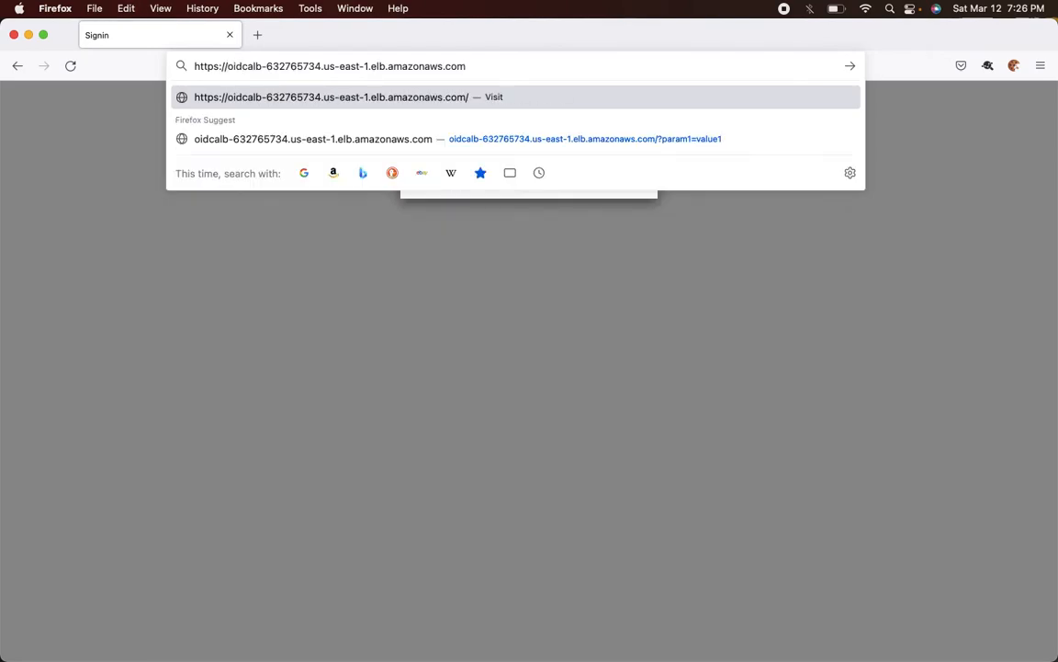
{"action": "key", "text": "Return"}
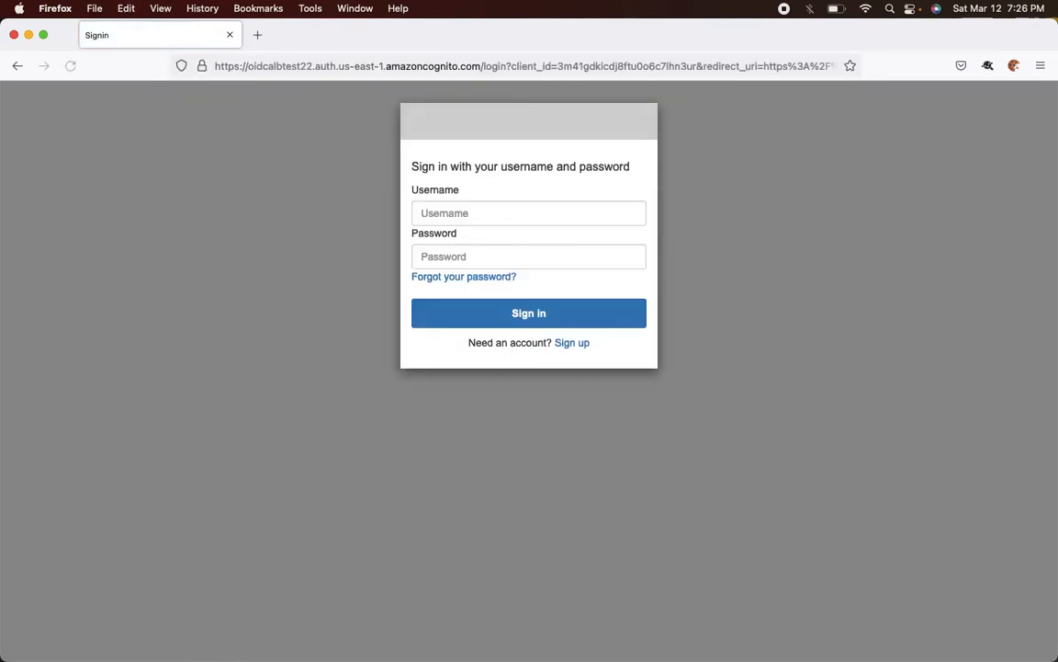
- Inspect the redirect_uri parameter in the sign-in page's address
{"action": "left_click", "coordinate": [477, 211]}
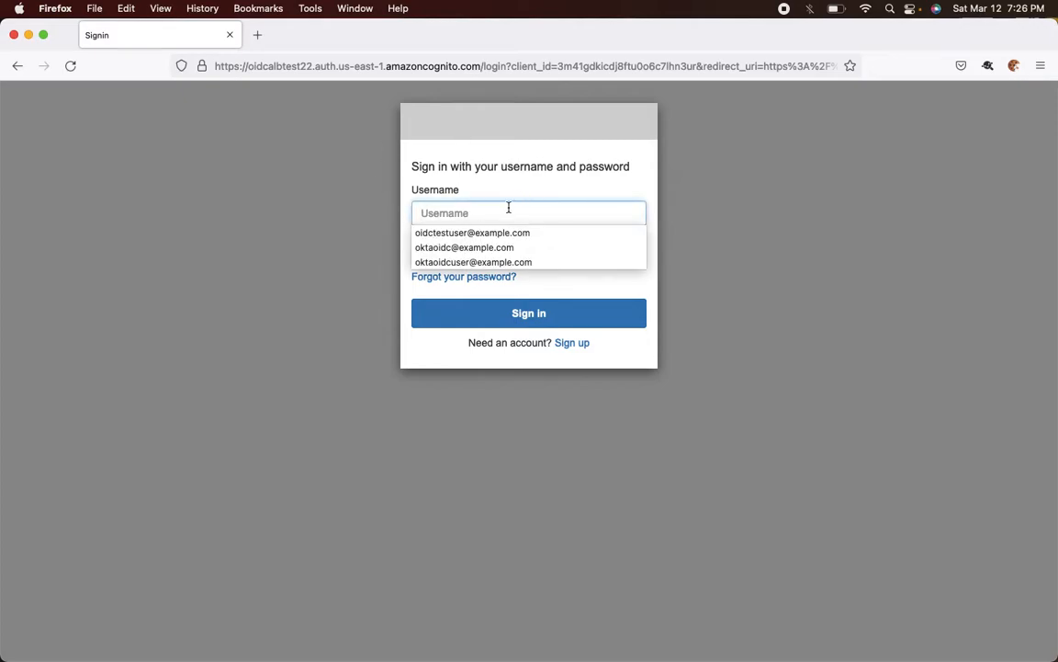
{"action": "left_click", "coordinate": [310, 235]}
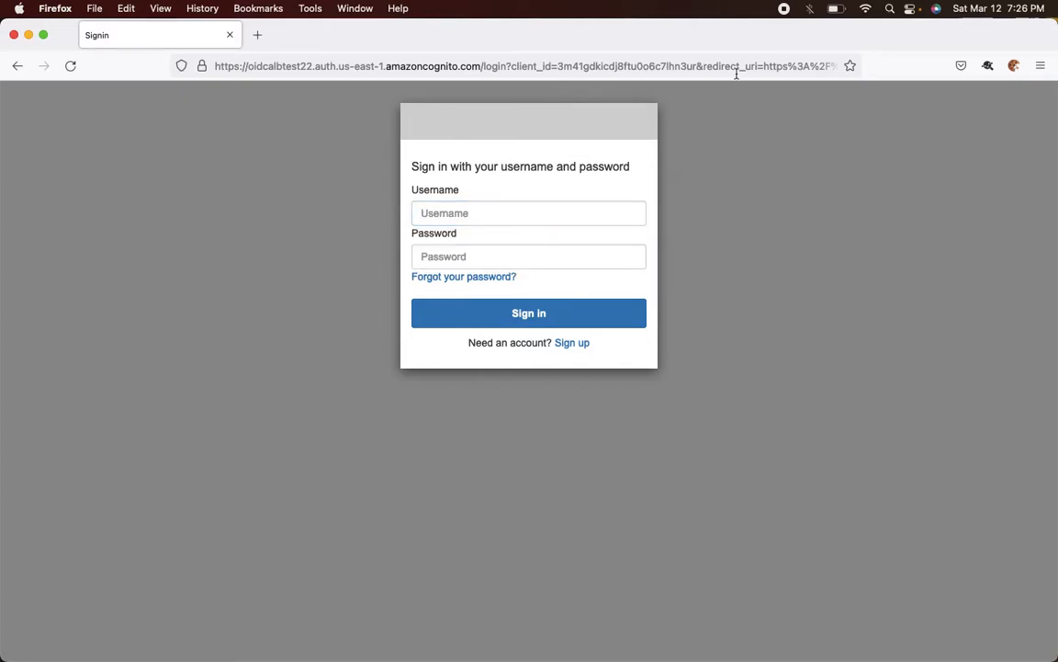
{"action": "left_click_drag", "start_coordinate": [763, 66], "coordinate": [790, 67]}
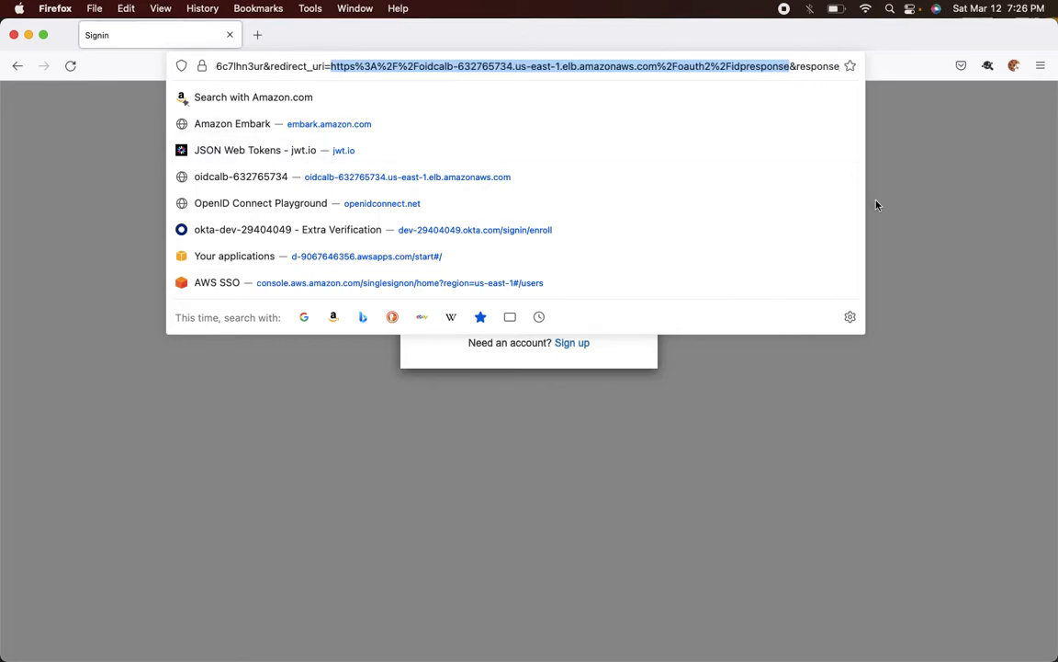
{"action": "left_click", "coordinate": [926, 211]}
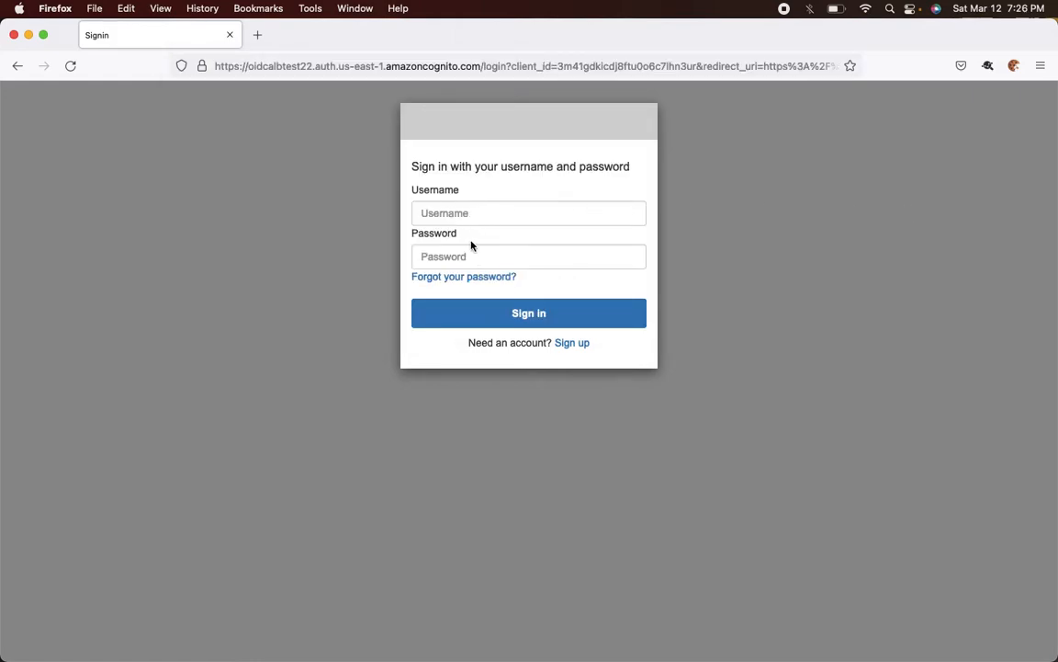
{"action": "key", "text": "super+Tab"}
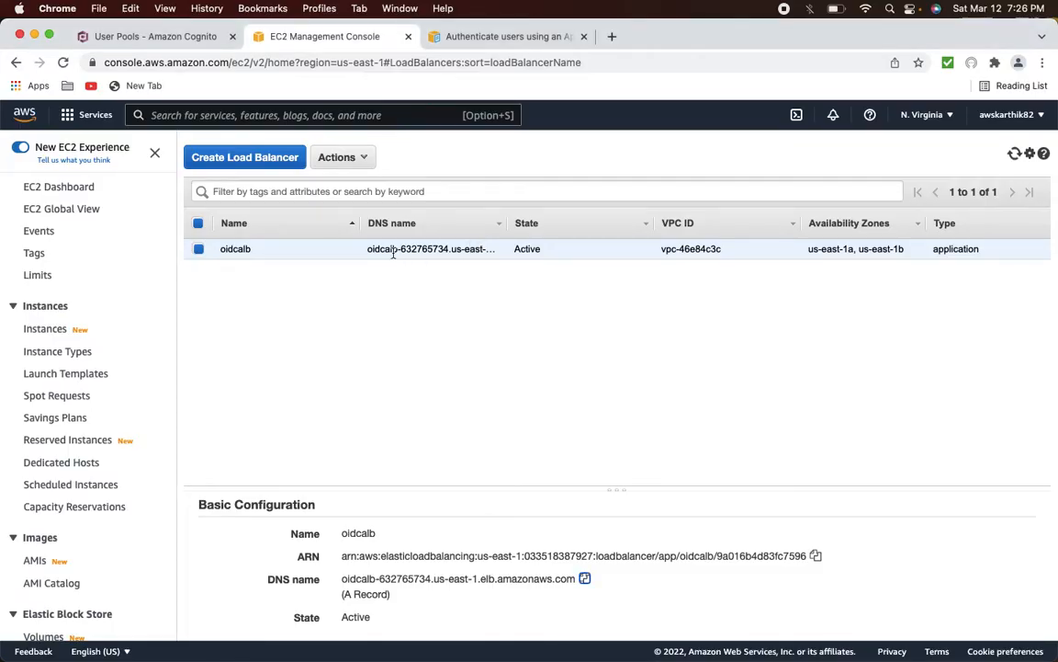
- Start a new oidcalbcognito user with username testuser1 and no invitation sent
{"action": "left_click", "coordinate": [184, 37]}
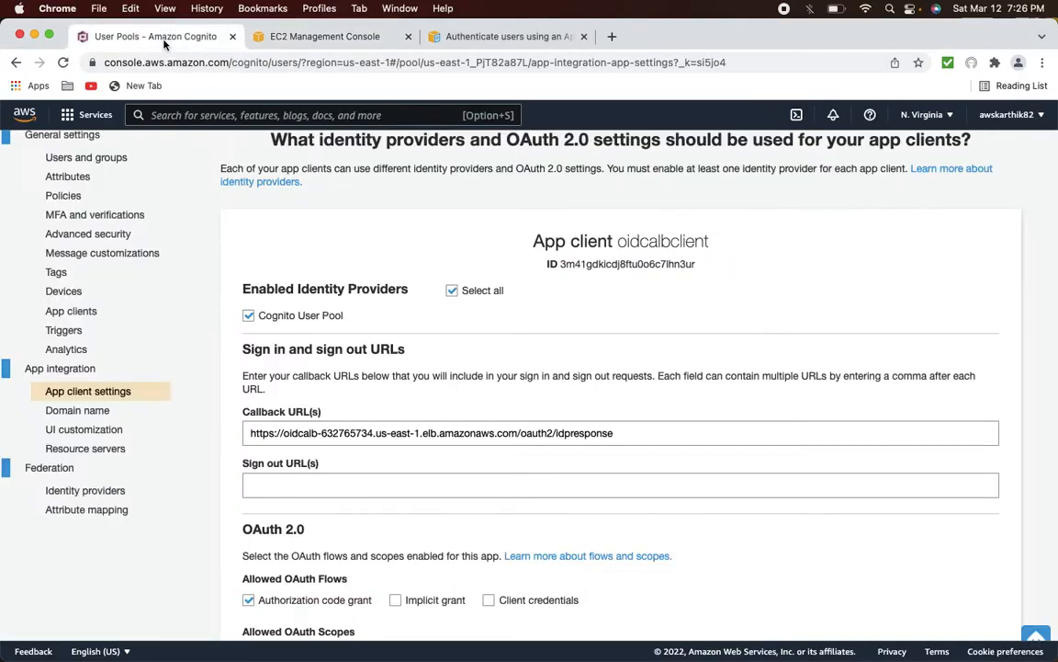
{"action": "scroll", "coordinate": [129, 253], "scroll_direction": "up", "scroll_amount": 3}
{"action": "left_click", "coordinate": [103, 256]}
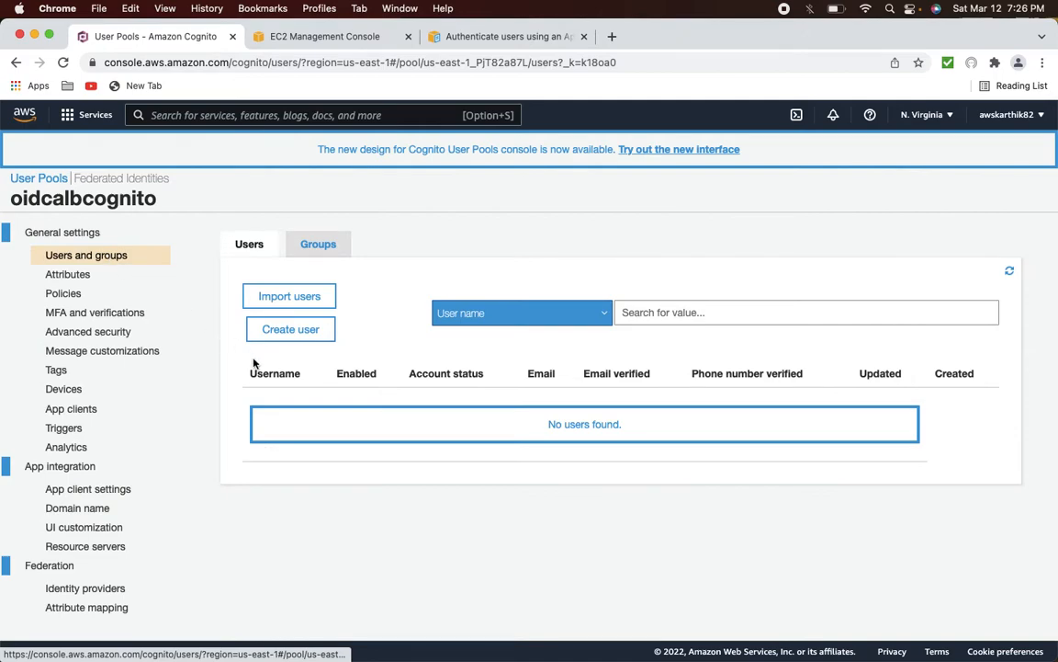
{"action": "left_click", "coordinate": [296, 330]}
{"action": "left_click", "coordinate": [386, 243]}
{"action": "type", "text": "testuser1"}
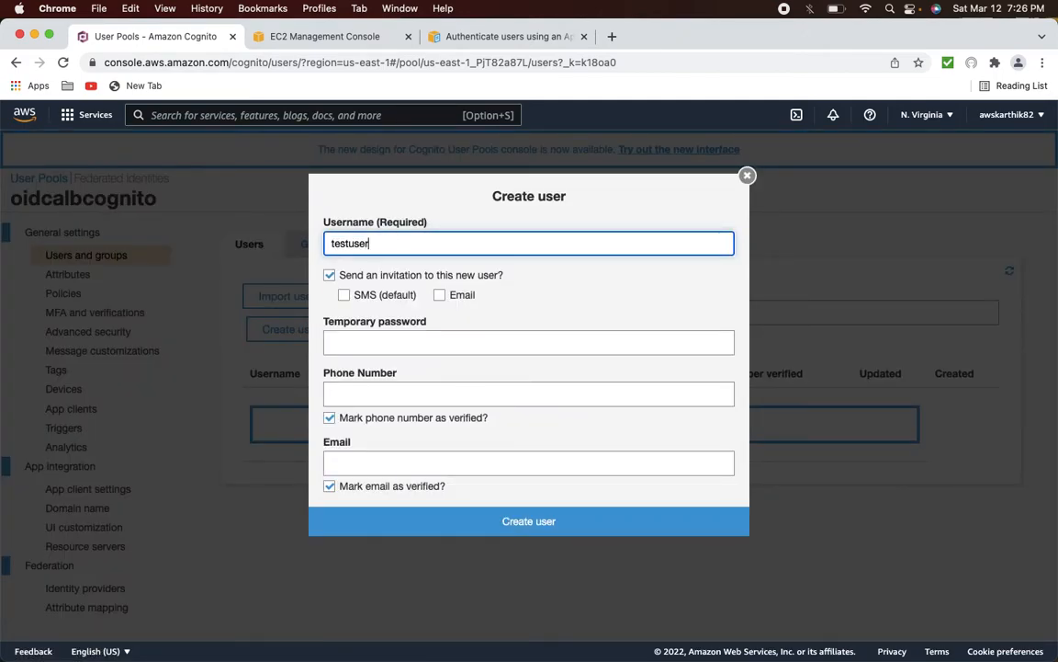
{"action": "key", "text": "Tab"}
{"action": "key", "text": "Tab"}
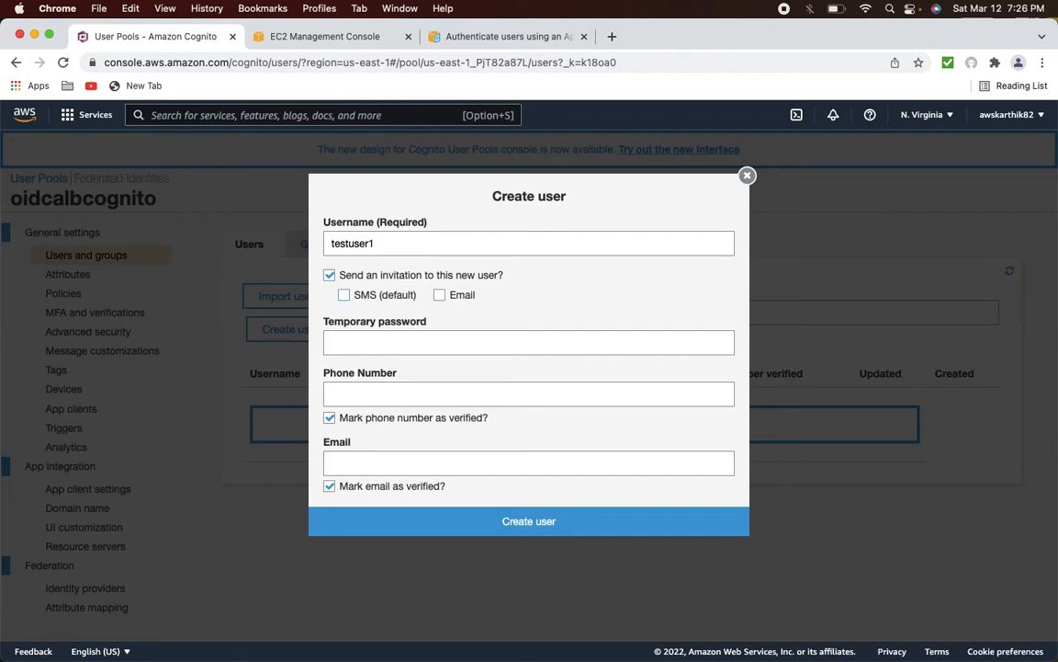
{"action": "left_click", "coordinate": [329, 274]}
- Enter a temporary password, a placeholder phone number and the user's email address
{"action": "left_click", "coordinate": [353, 340]}
{"action": "type", "text": "Te"}
{"action": "key", "text": "BackSpace"}
{"action": "key", "text": "BackSpace"}
{"action": "type", "text": "T"}
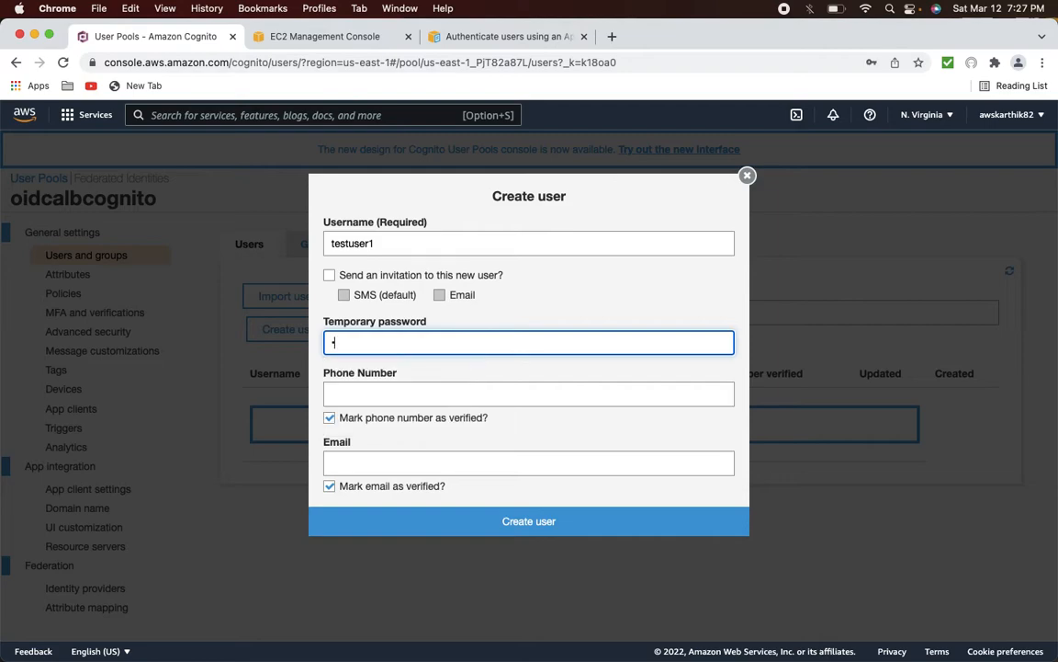
{"action": "type", "text": "t123"}
{"action": "key", "text": "Tab"}
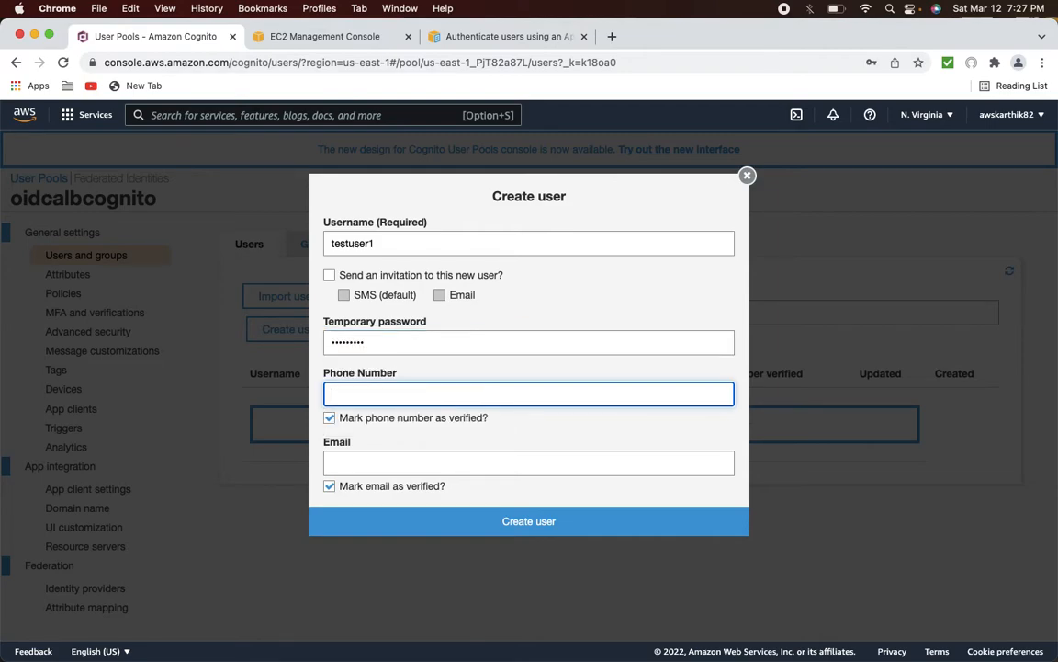
{"action": "left_click", "coordinate": [329, 417]}
{"action": "left_click", "coordinate": [347, 401]}
{"action": "type", "text": "999999999"}
{"action": "key", "text": "Tab"}
{"action": "key", "text": "Tab"}
{"action": "type", "text": "testuser1@"}
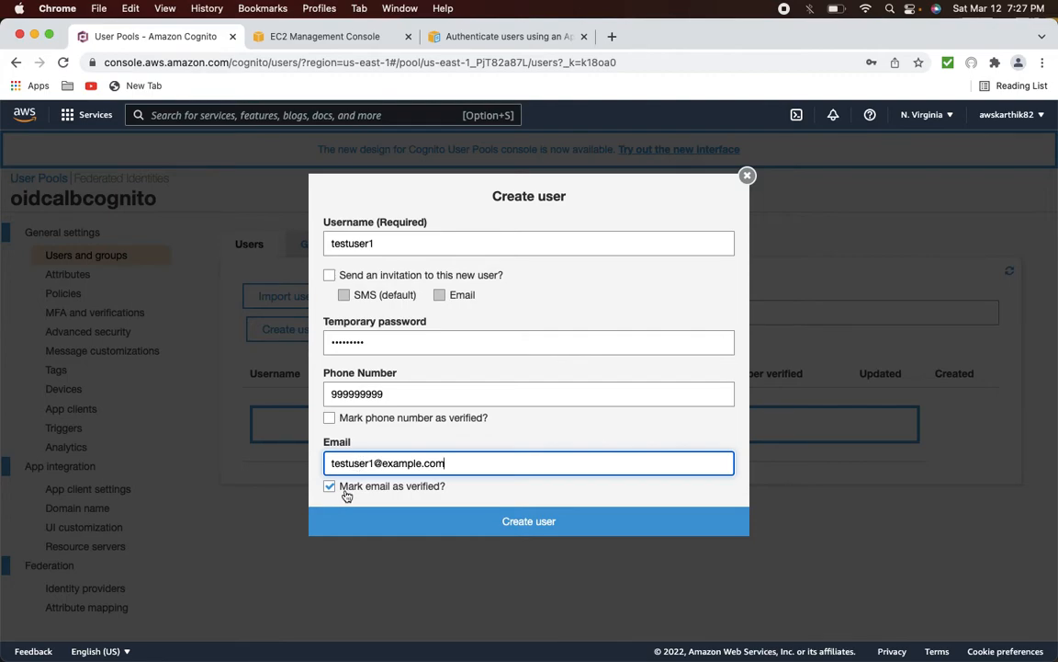
- Remove the rejected phone number and create the user
{"action": "left_click", "coordinate": [503, 521]}
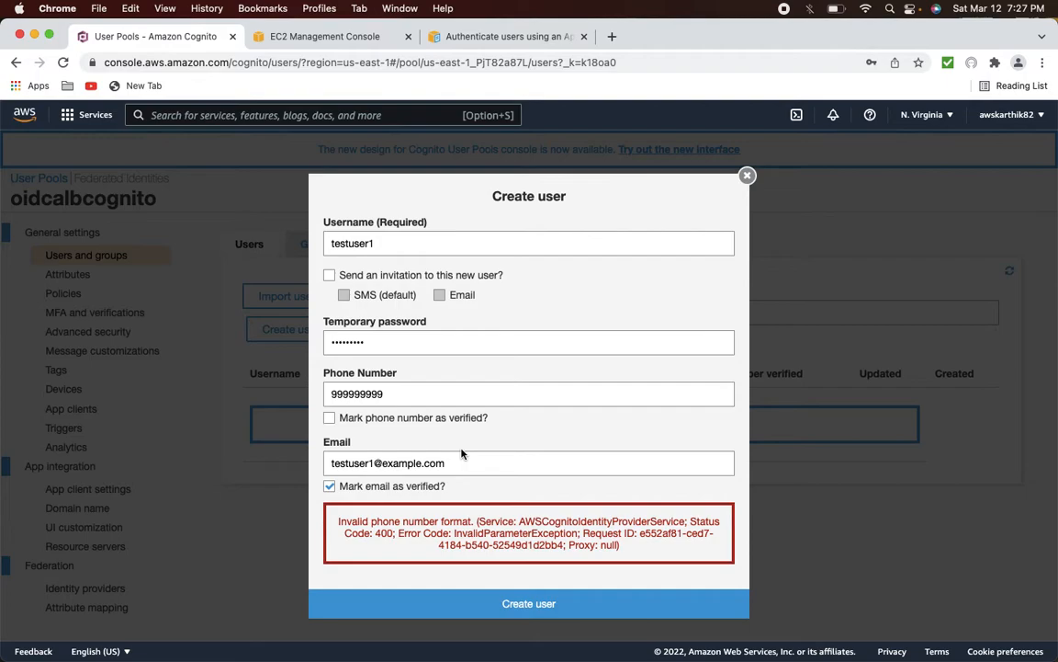
{"action": "left_click", "coordinate": [359, 393]}
{"action": "key", "text": "super+a"}
{"action": "key", "text": "BackSpace"}
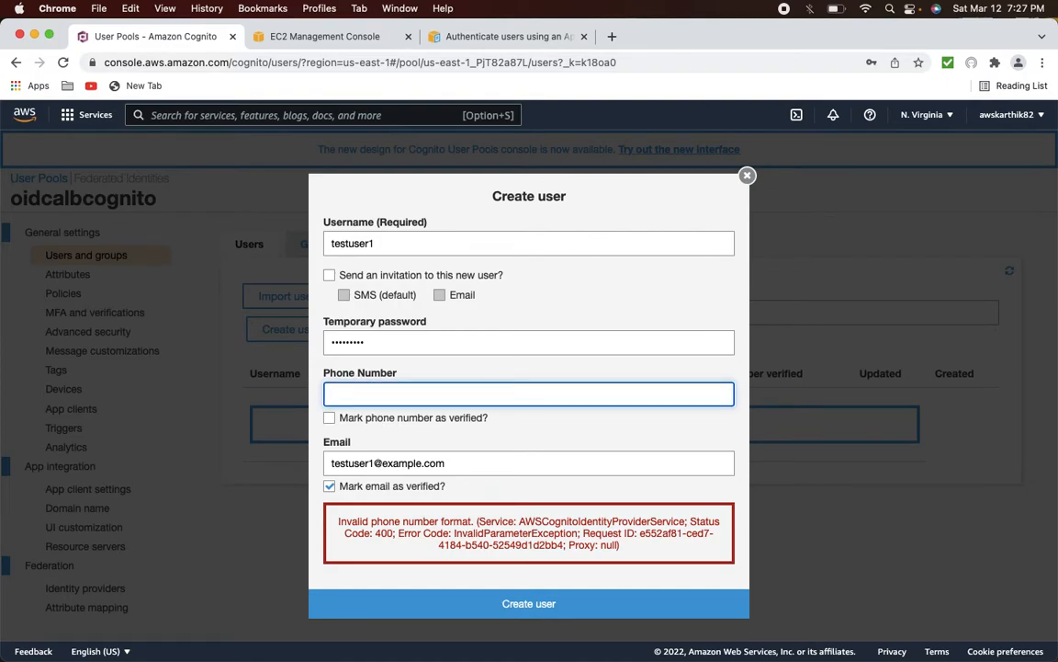
{"action": "left_click", "coordinate": [532, 603]}
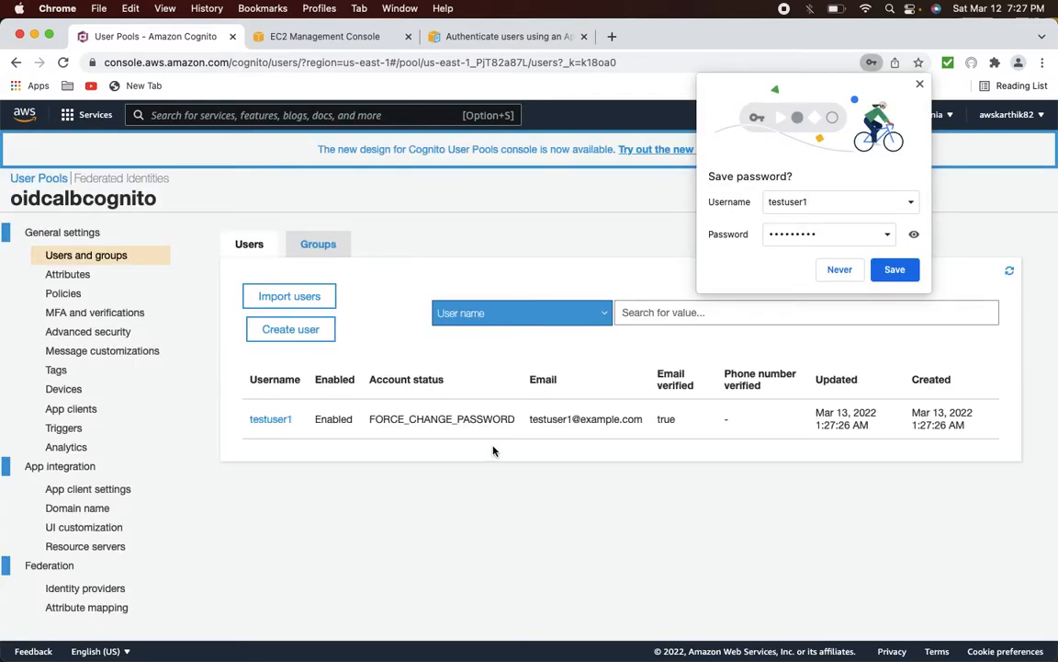
- Open testuser1's user details and review them, dismissing the save-password prompt
{"action": "left_click", "coordinate": [272, 421]}
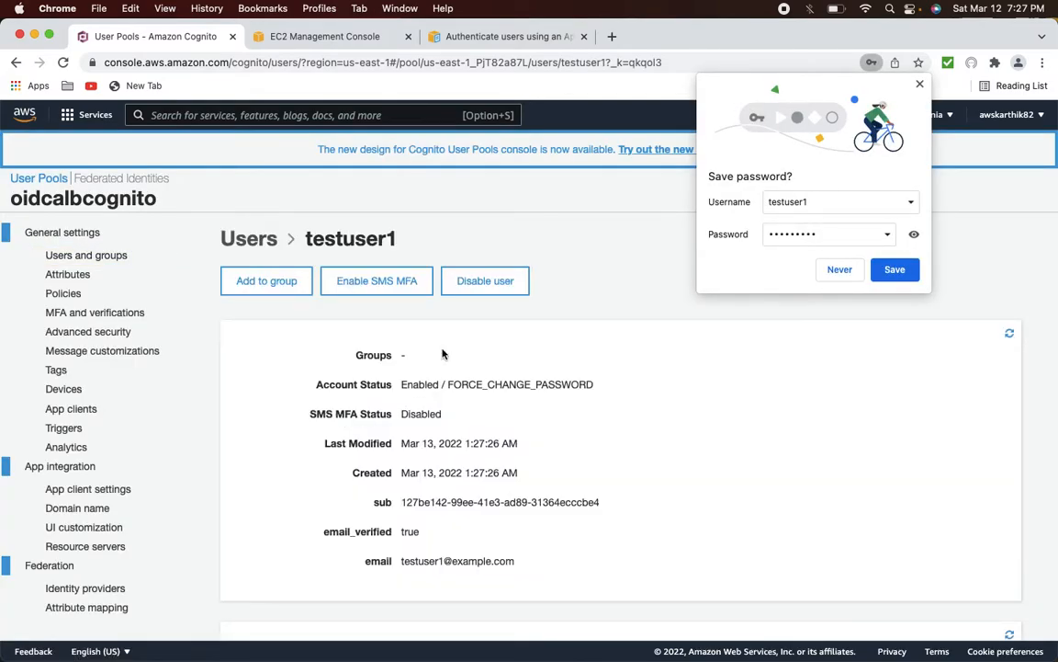
{"action": "left_click", "coordinate": [840, 272]}
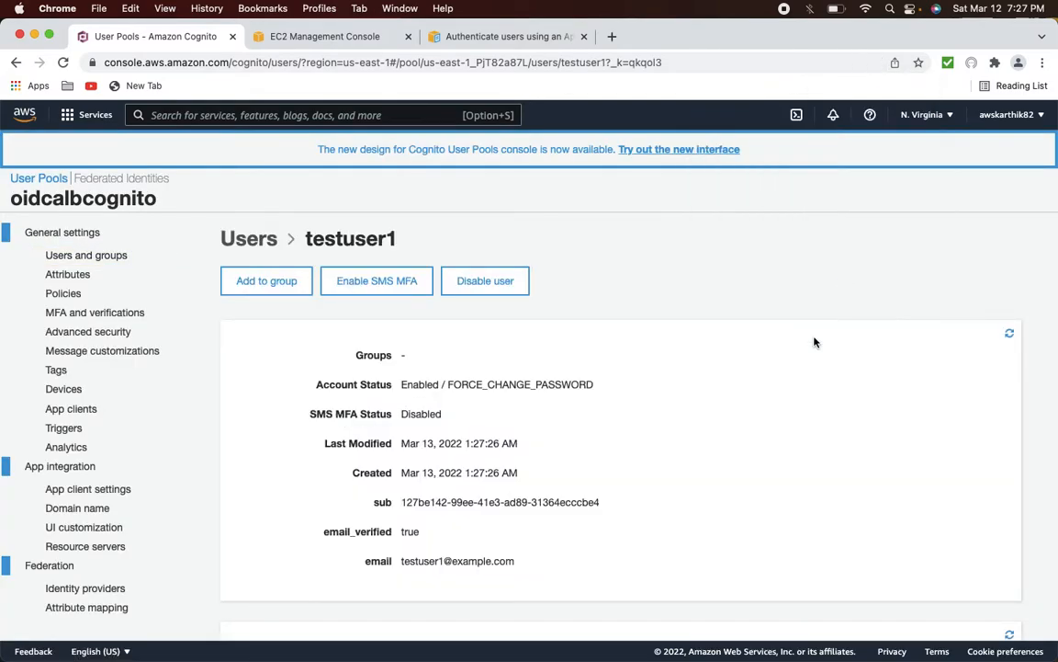
{"action": "scroll", "coordinate": [814, 342], "scroll_direction": "down", "scroll_amount": 3}
{"action": "scroll", "coordinate": [785, 397], "scroll_direction": "up", "scroll_amount": 2}
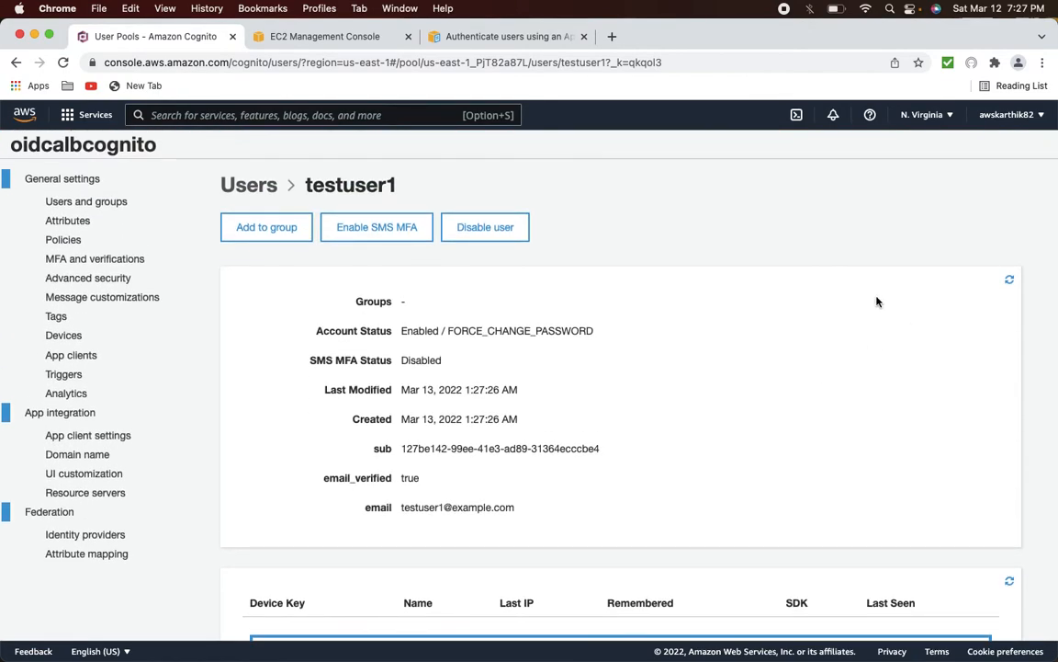
{"action": "scroll", "coordinate": [633, 358], "scroll_direction": "down", "scroll_amount": 2}
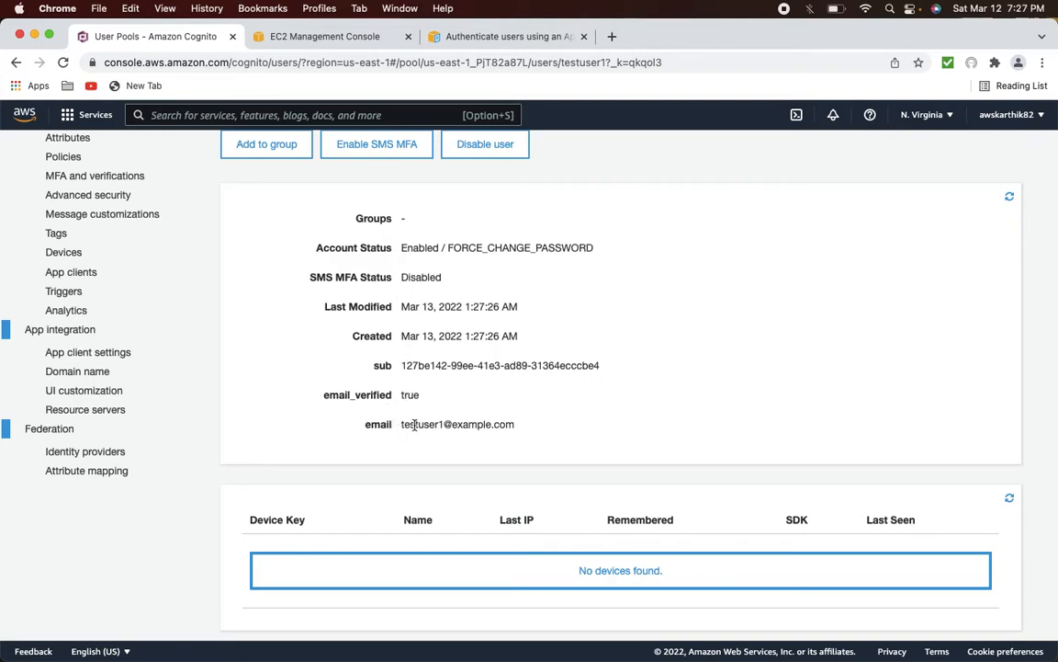
{"action": "scroll", "coordinate": [413, 424], "scroll_direction": "up", "scroll_amount": 3}
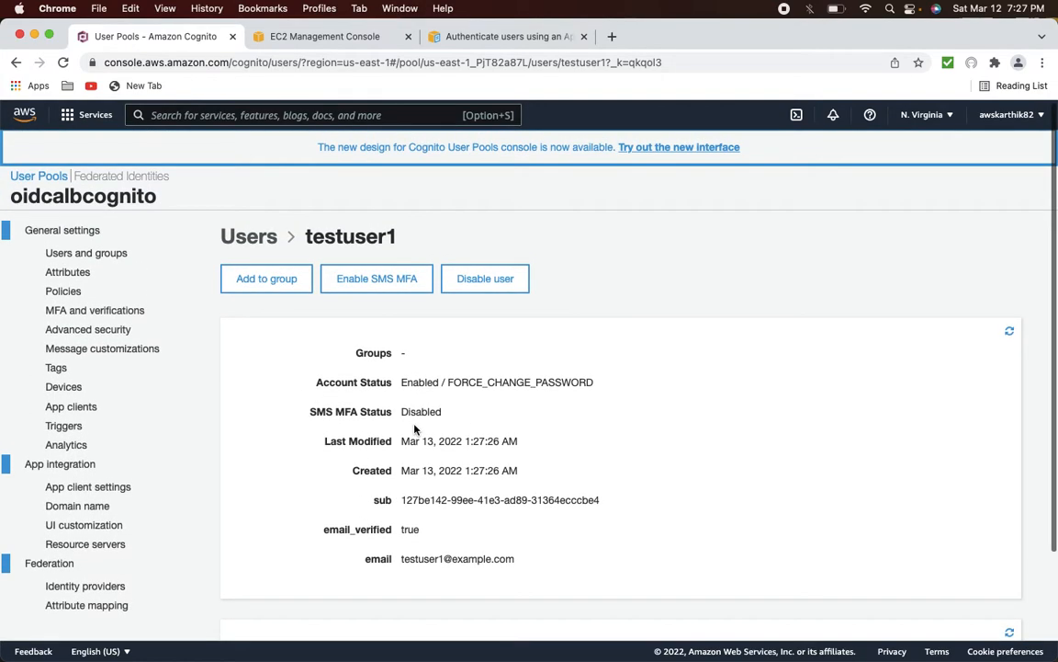
{"action": "left_click", "coordinate": [116, 263]}
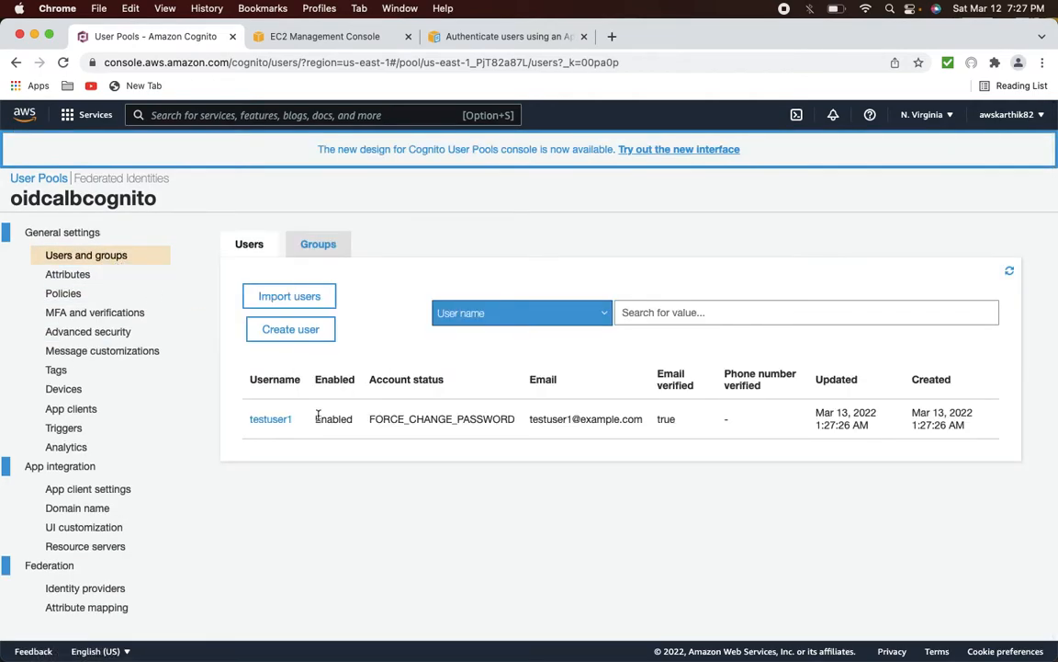
{"action": "left_click", "coordinate": [286, 423]}
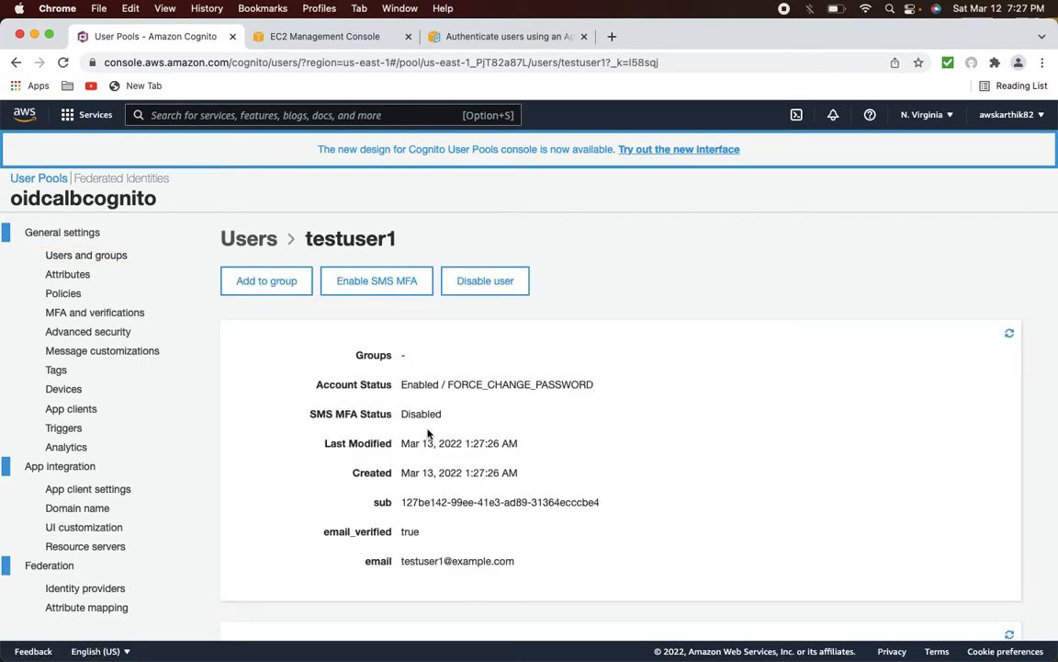
{"action": "scroll", "coordinate": [429, 442], "scroll_direction": "down", "scroll_amount": 3}
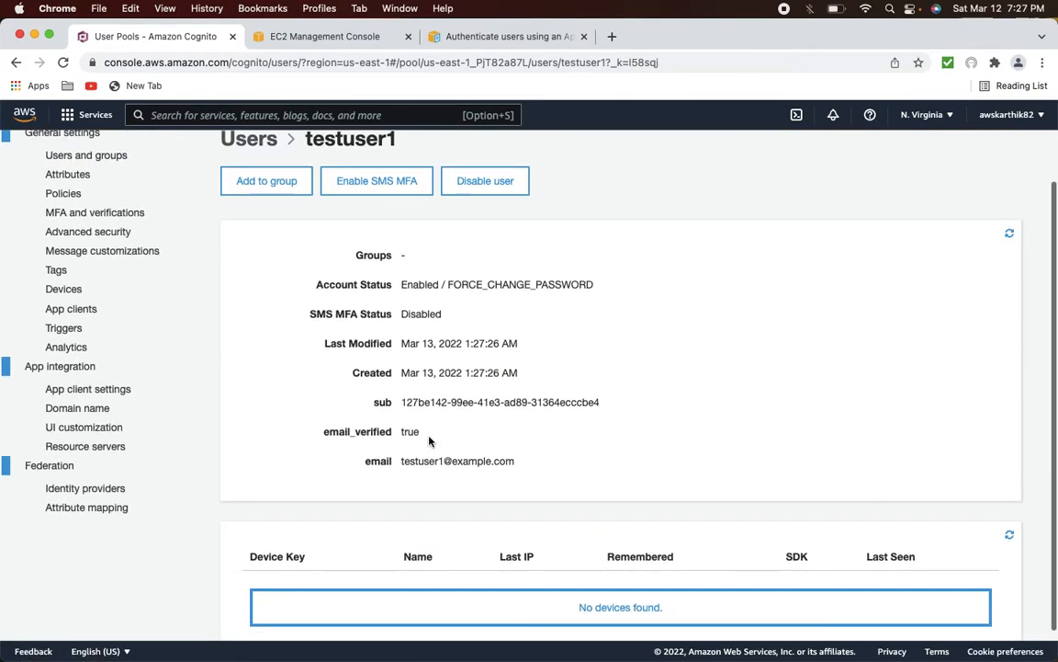
{"action": "scroll", "coordinate": [429, 442], "scroll_direction": "up", "scroll_amount": 2}
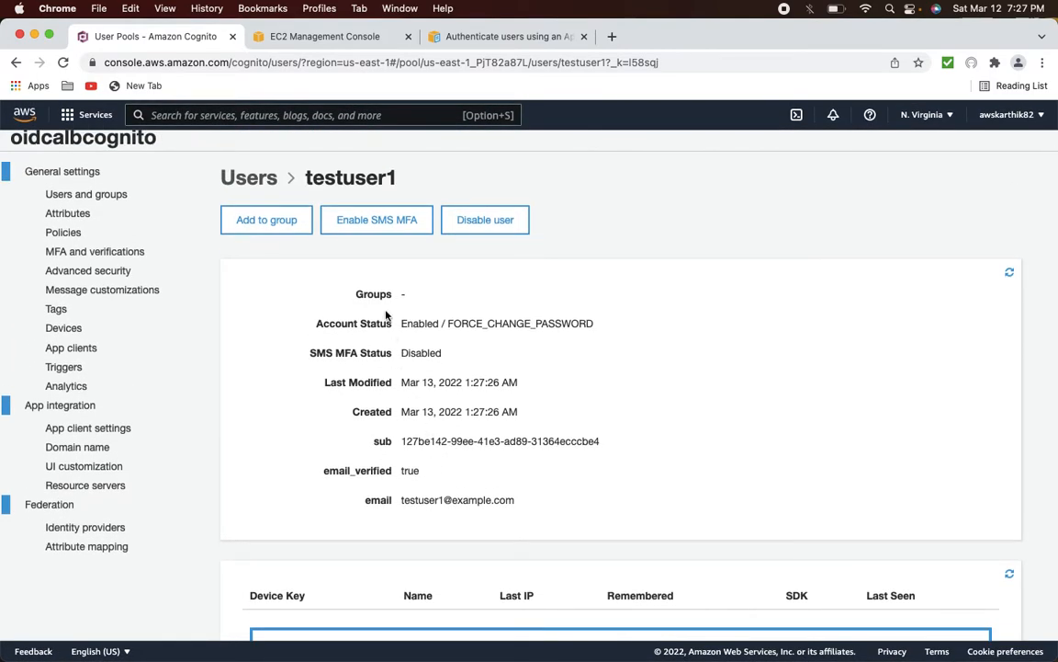
- Select the username testuser1 in the user details heading
{"action": "triple_click", "coordinate": [366, 178]}
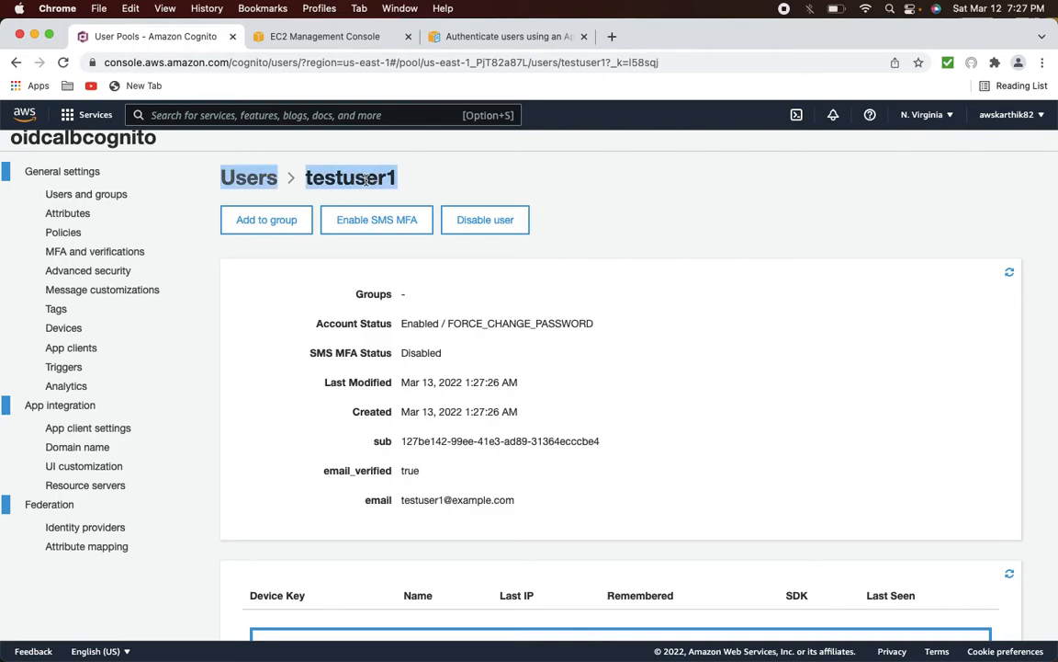
{"action": "left_click", "coordinate": [368, 169]}
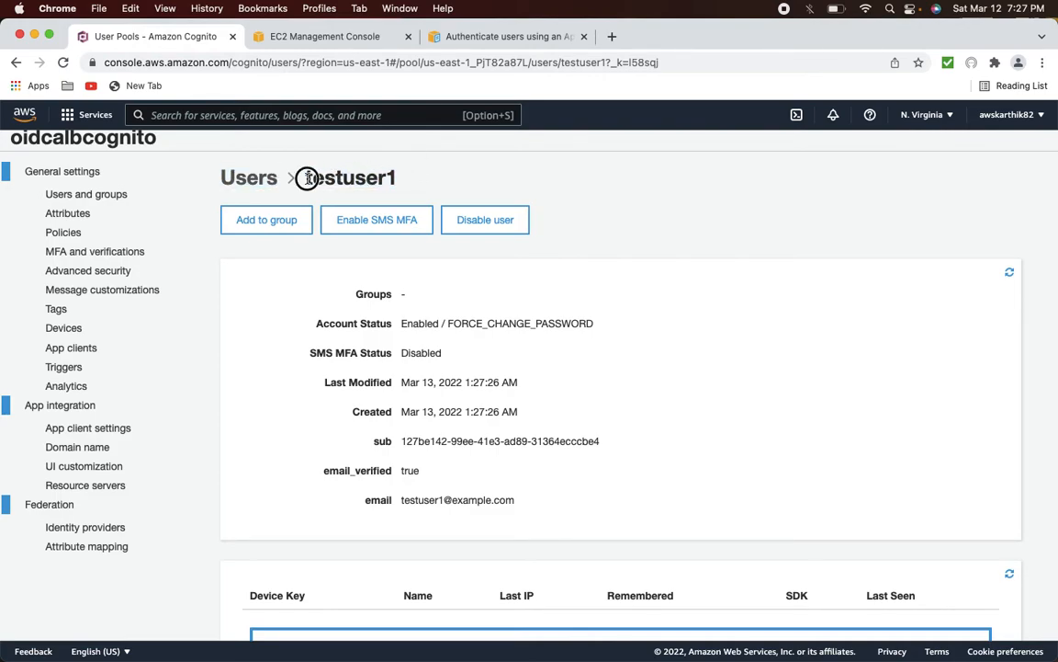
{"action": "left_click_drag", "start_coordinate": [305, 177], "coordinate": [402, 179]}
{"action": "key", "text": "super+c"}
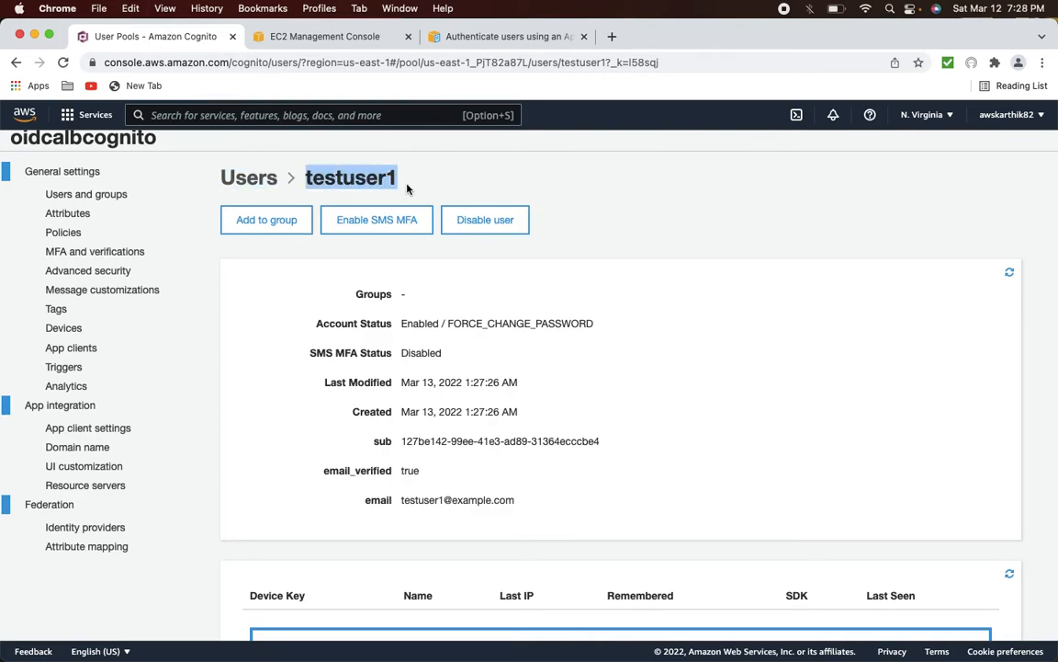
{"action": "key", "text": "super+Tab"}
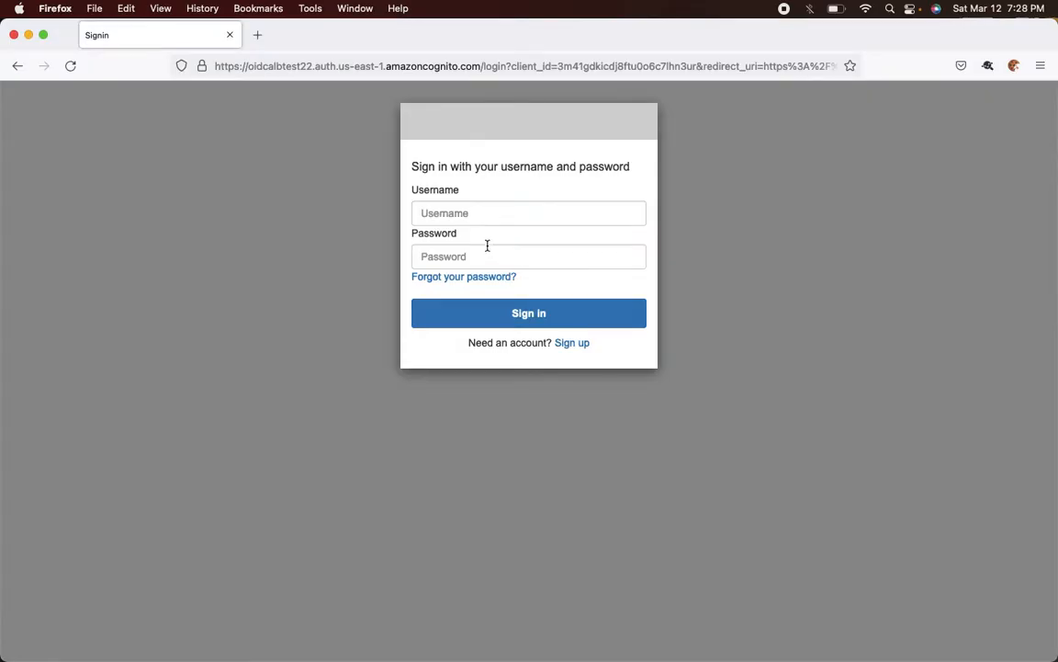
- Sign in to the Cognito page as testuser1 with the temporary password
{"action": "left_click", "coordinate": [472, 215]}
{"action": "key", "text": "super+v"}
{"action": "key", "text": "Tab"}
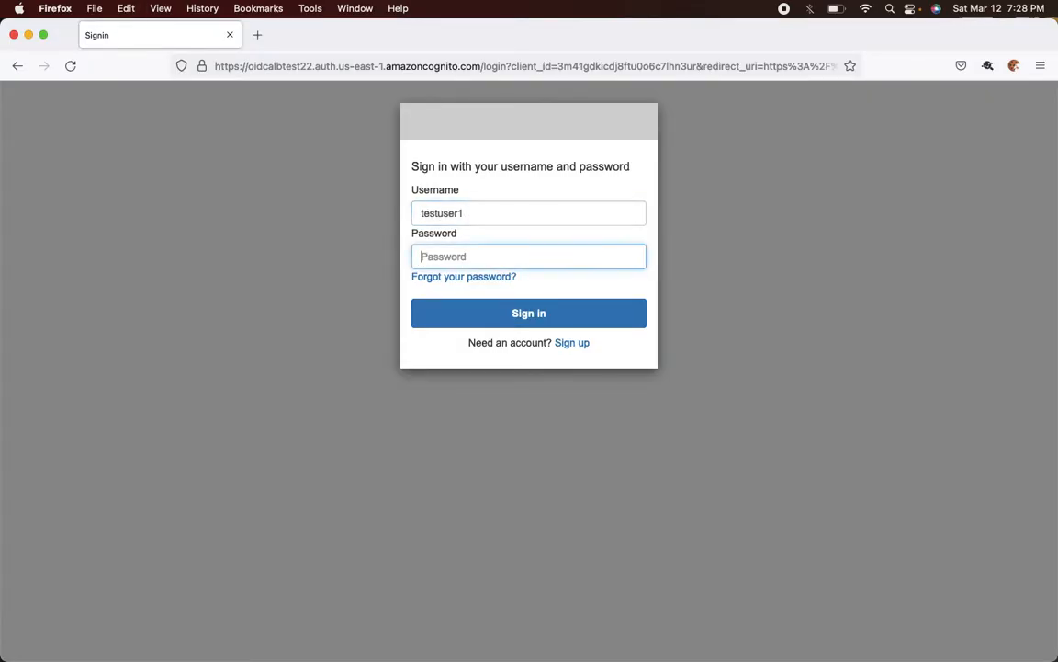
{"action": "type", "text": "••"}
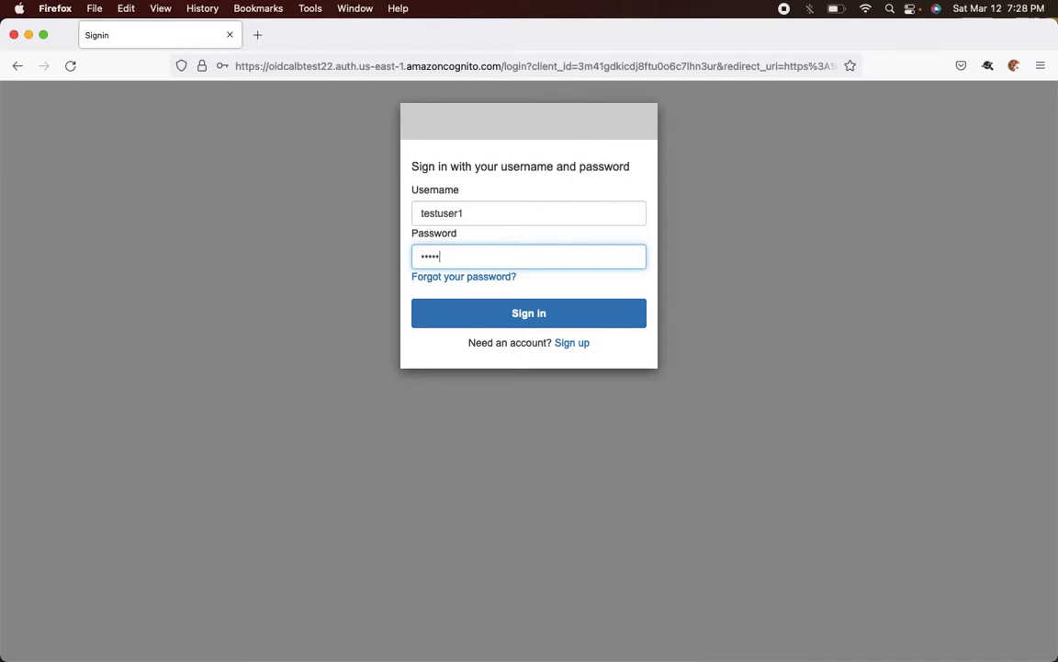
{"action": "key", "text": "Return"}
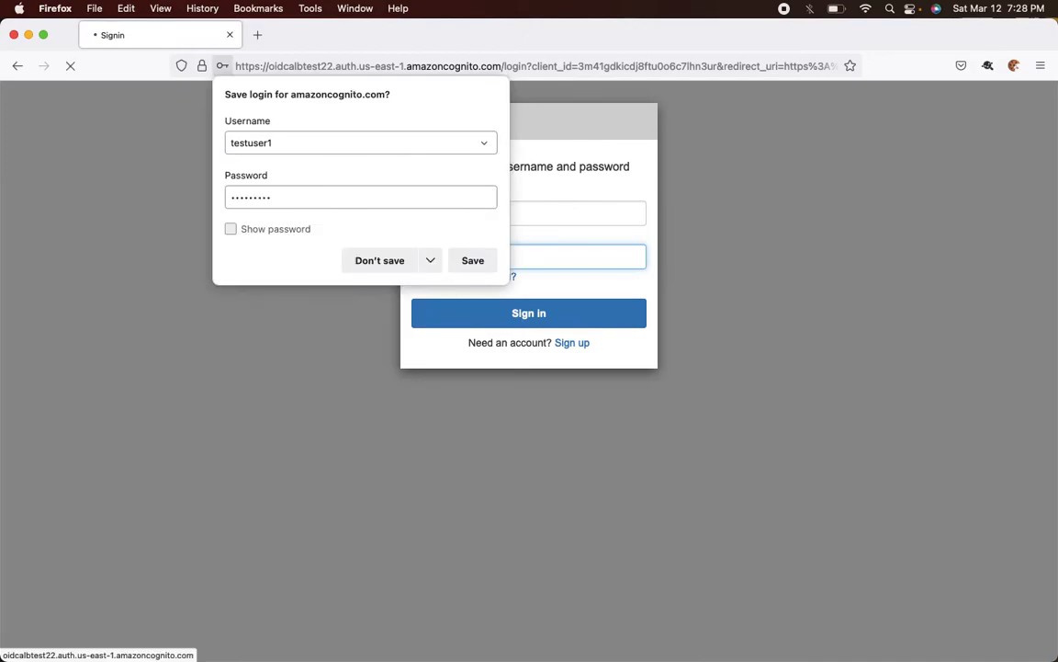
- Set a new password for testuser1 on the Change Password form and submit it
{"action": "left_click", "coordinate": [429, 236]}
{"action": "left_click", "coordinate": [456, 261]}
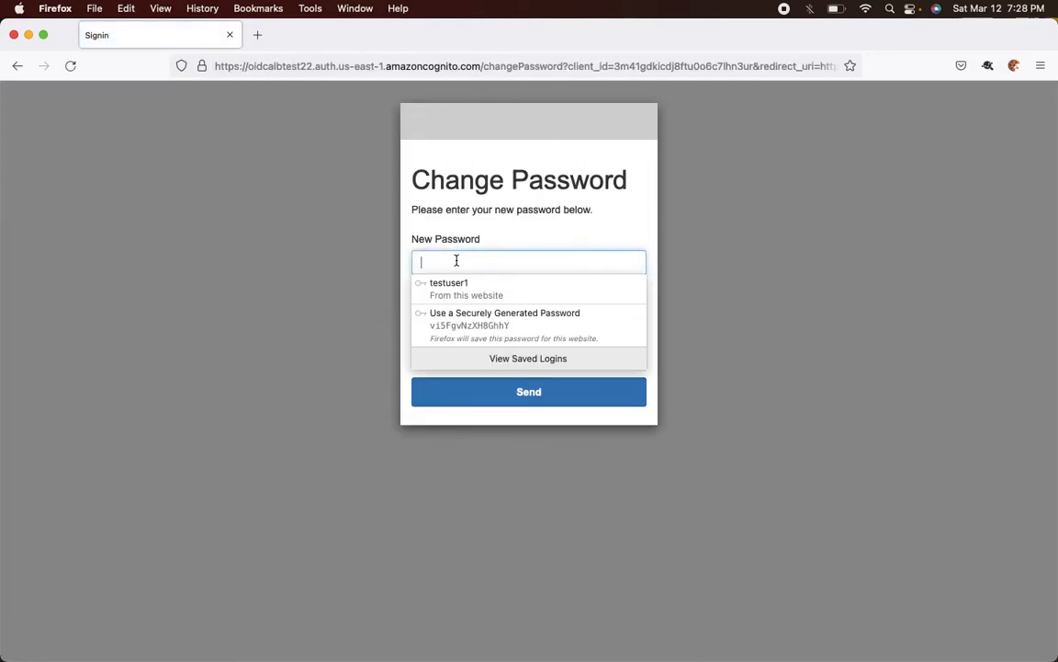
{"action": "type", "text": "•••••••••"}
{"action": "key", "text": "Tab"}
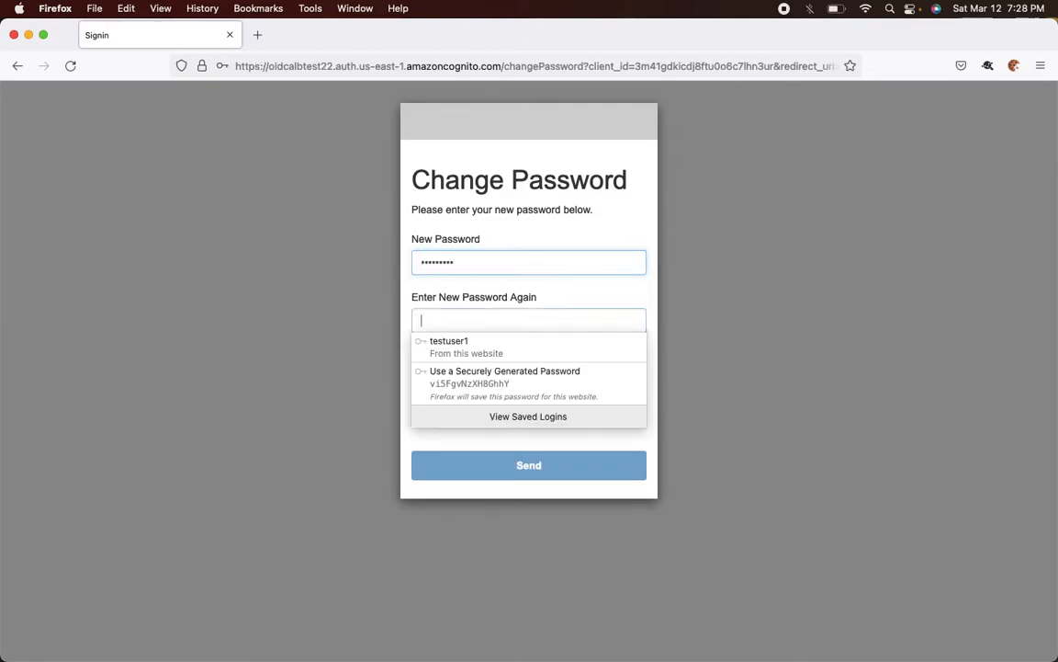
{"action": "type", "text": "•••••••••"}
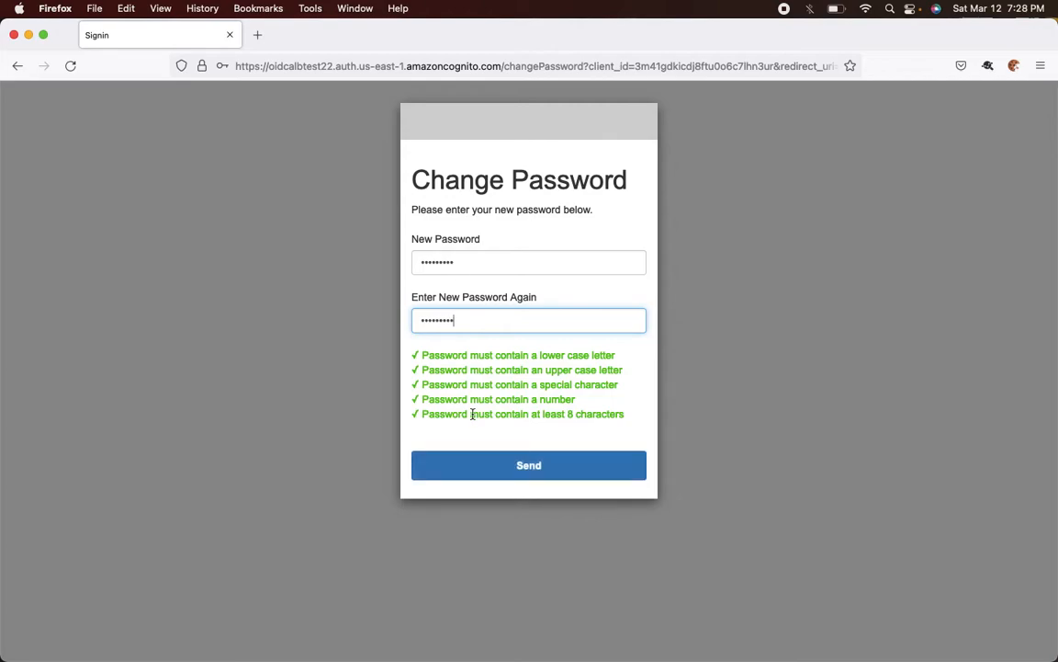
{"action": "left_click", "coordinate": [510, 472]}
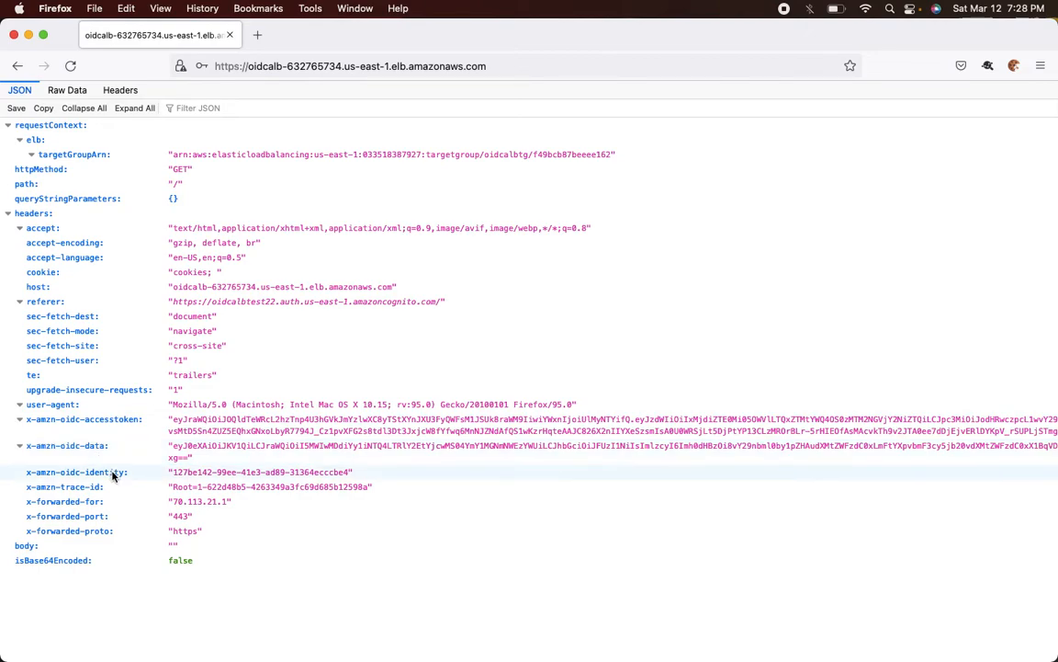
{"action": "left_click", "coordinate": [182, 424]}
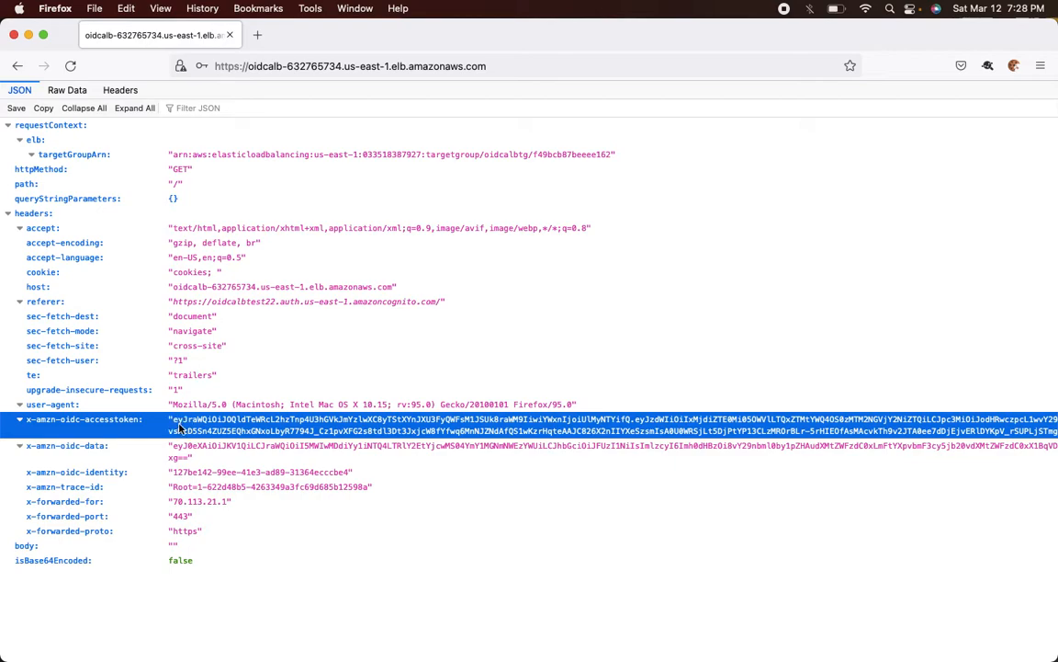
{"action": "double_click", "coordinate": [174, 424]}
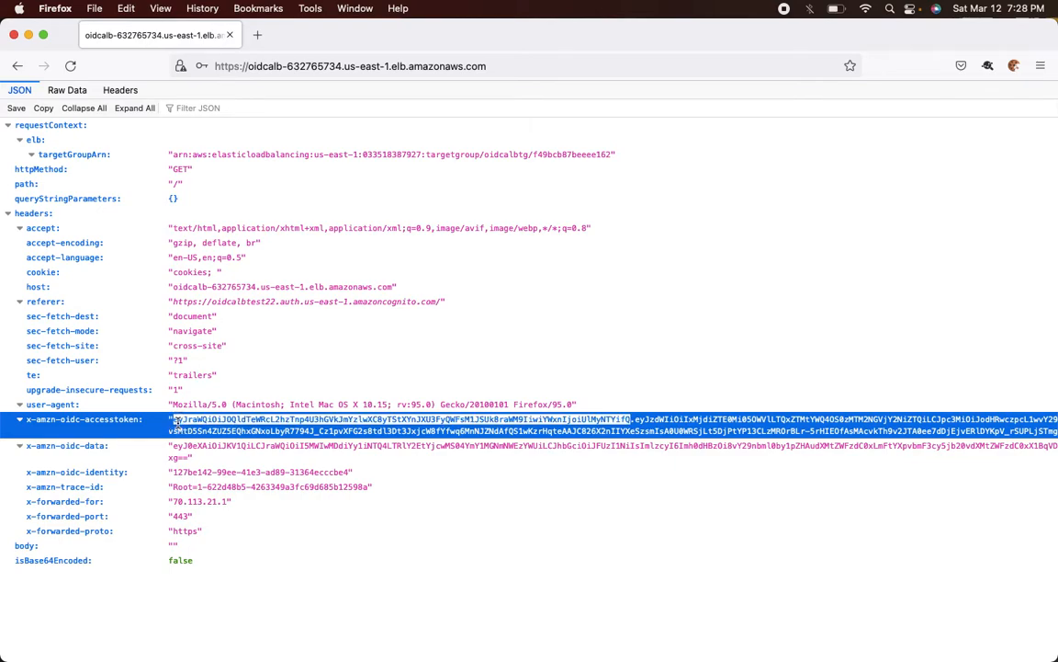
{"action": "key", "text": "Down"}
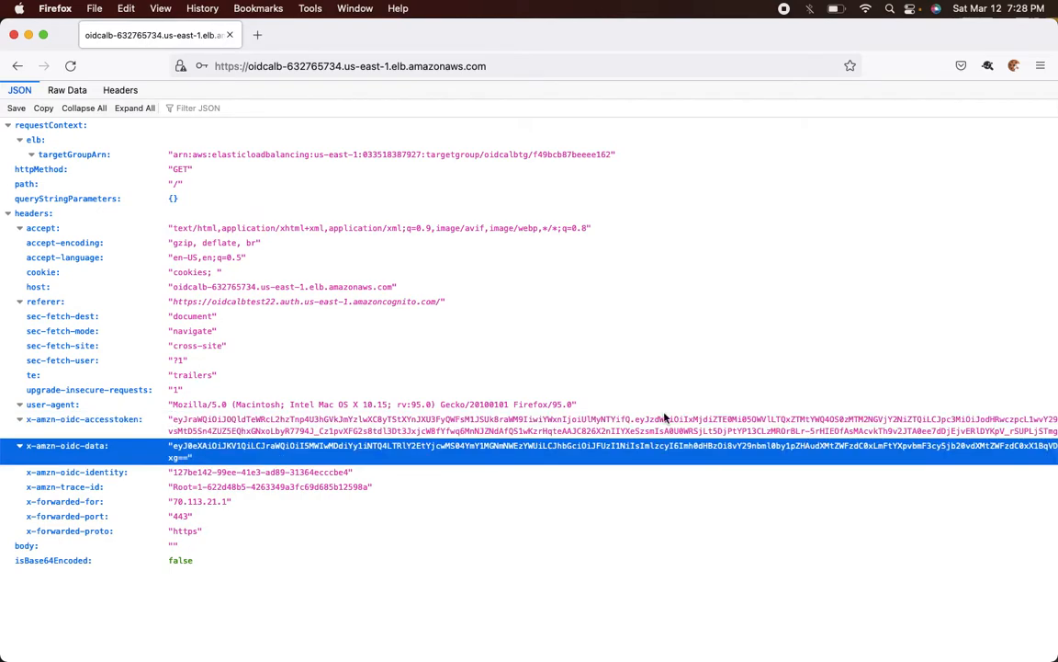
{"action": "left_click", "coordinate": [188, 423]}
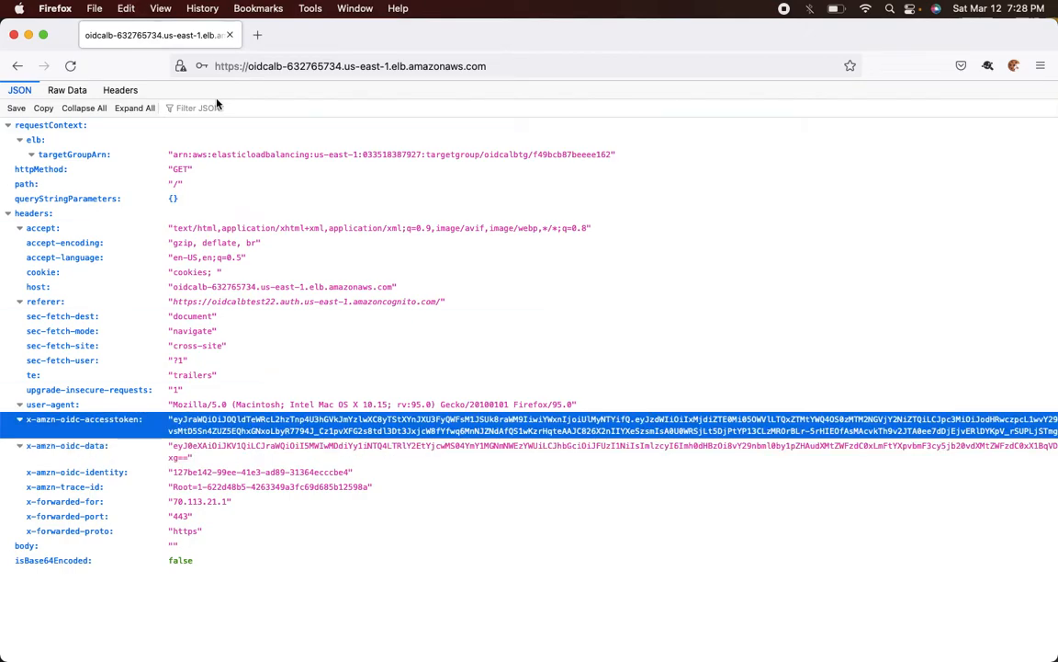
- Open jwt.io in a new tab, keeping its sample token in the Encoded box
{"action": "left_click", "coordinate": [257, 35]}
{"action": "type", "text": "jwt"}
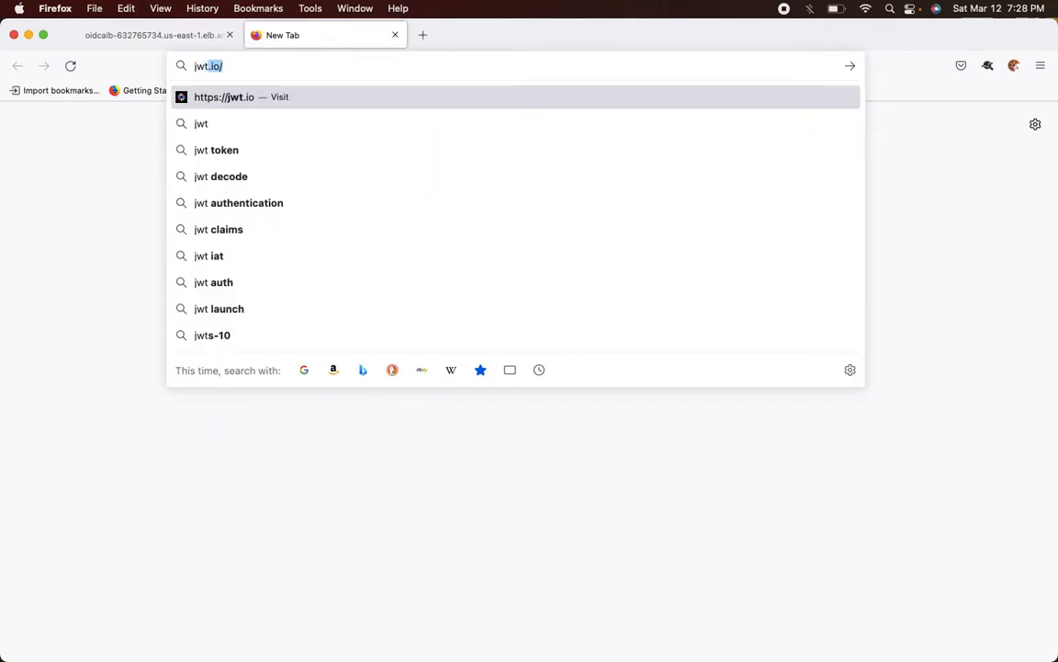
{"action": "key", "text": "Return"}
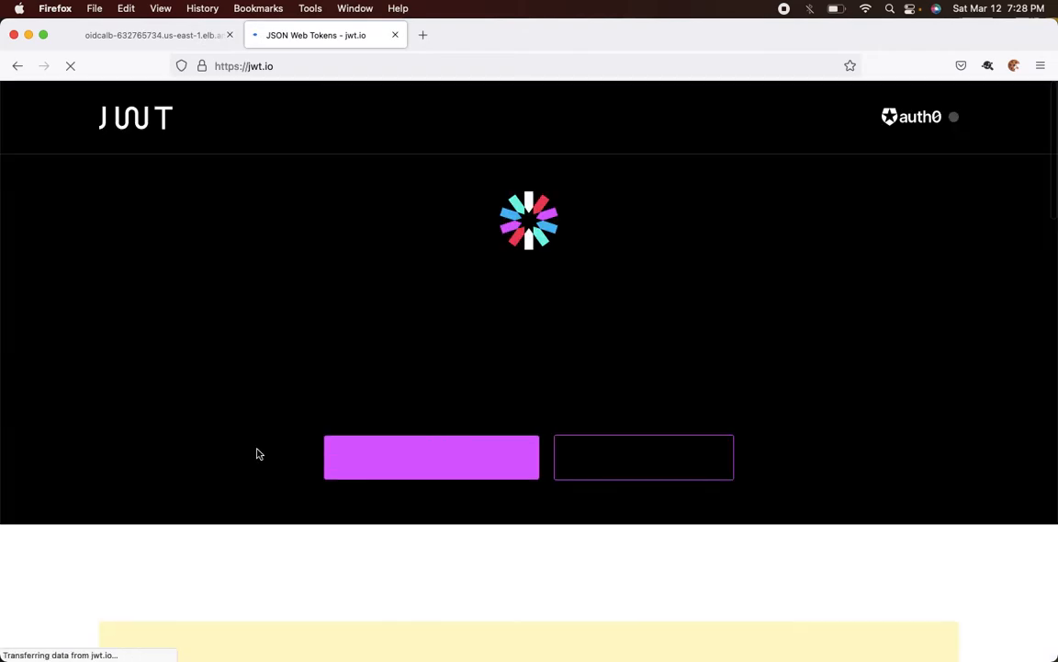
{"action": "scroll", "coordinate": [257, 451], "scroll_direction": "down", "scroll_amount": 10}
{"action": "left_click", "coordinate": [231, 432]}
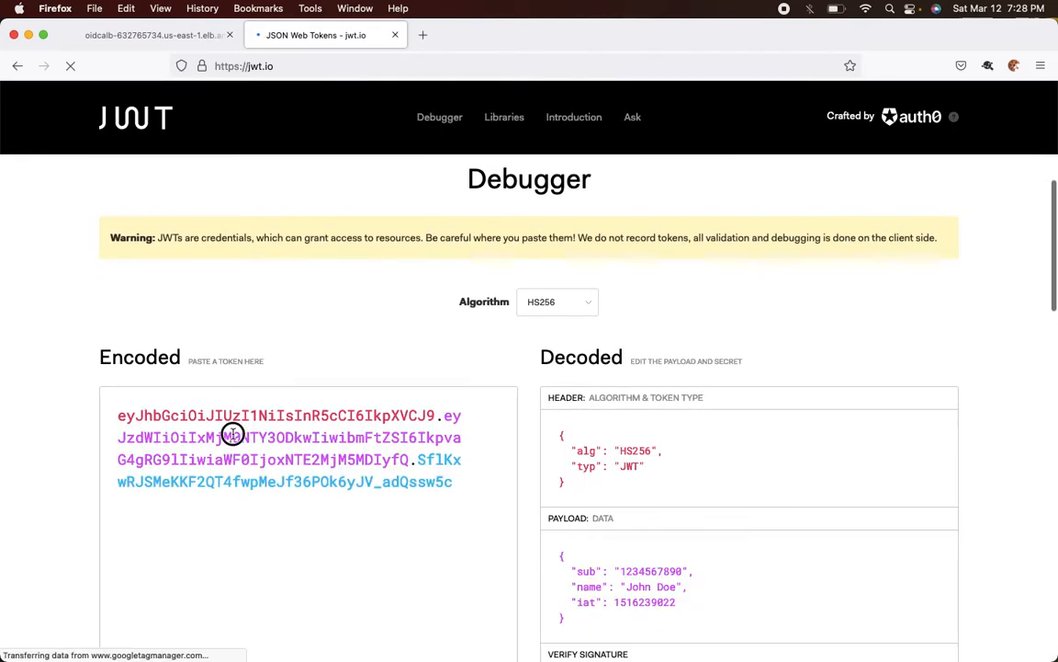
{"action": "key", "text": "super+a"}
{"action": "type", "text": "testuser1"}
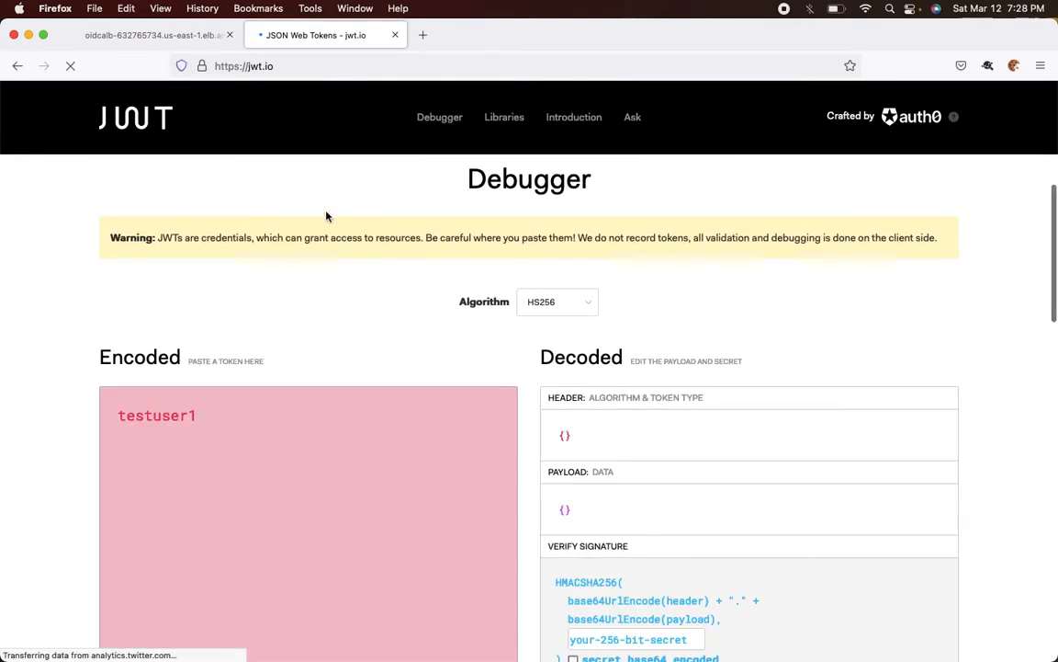
{"action": "key", "text": "super+z"}
- Switch the ALB response to Raw Data and select the whole x-amzn-oidc-accesstoken value
{"action": "left_click", "coordinate": [206, 35]}
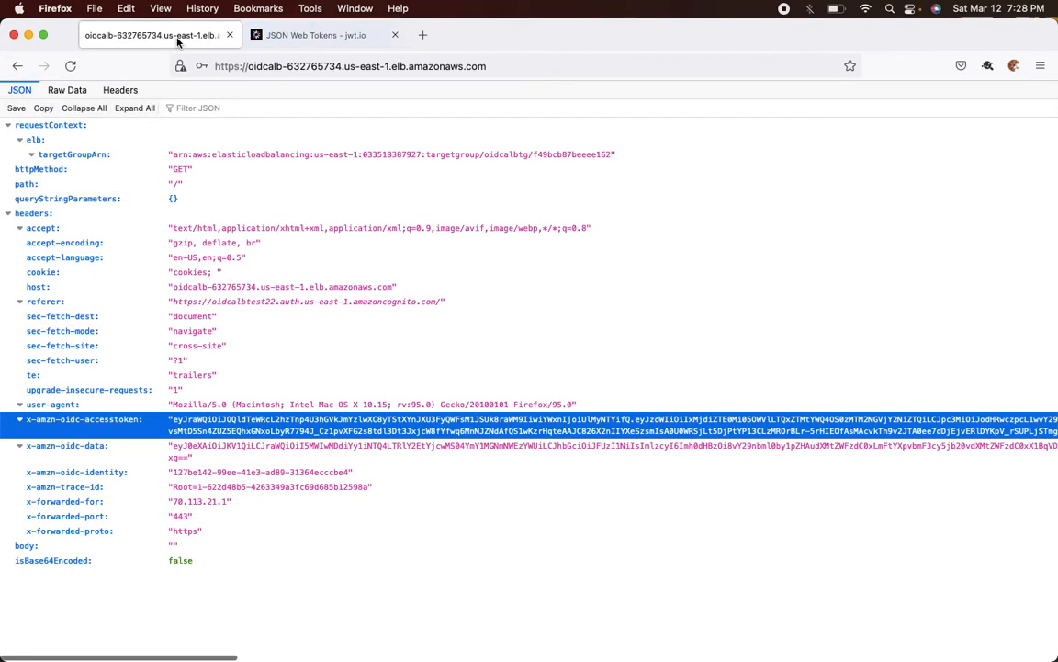
{"action": "right_click", "coordinate": [233, 427]}
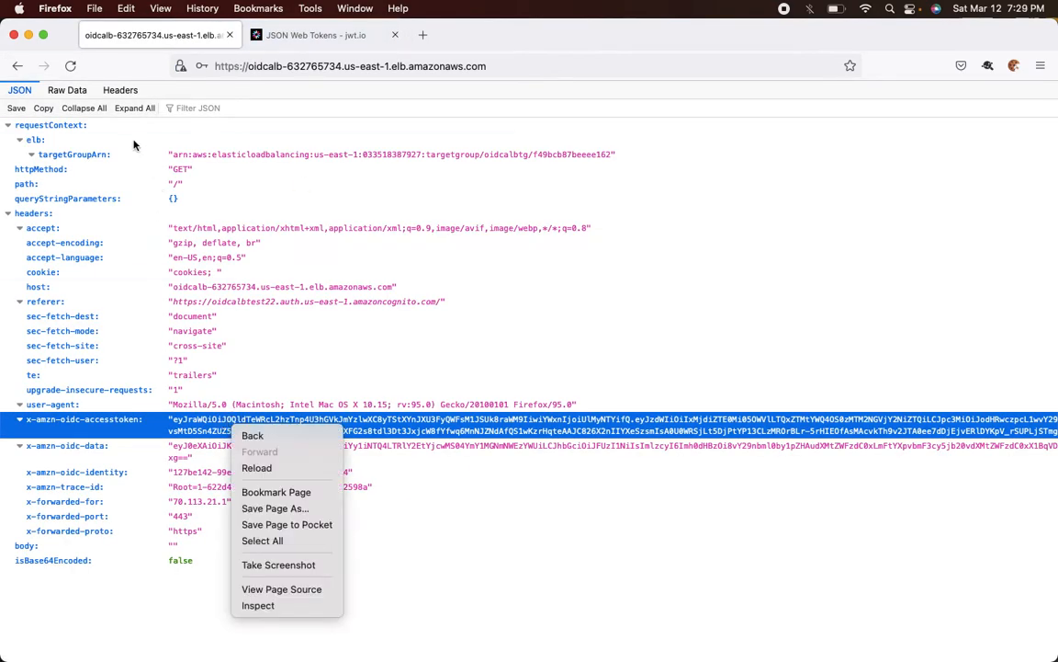
{"action": "left_click", "coordinate": [69, 91]}
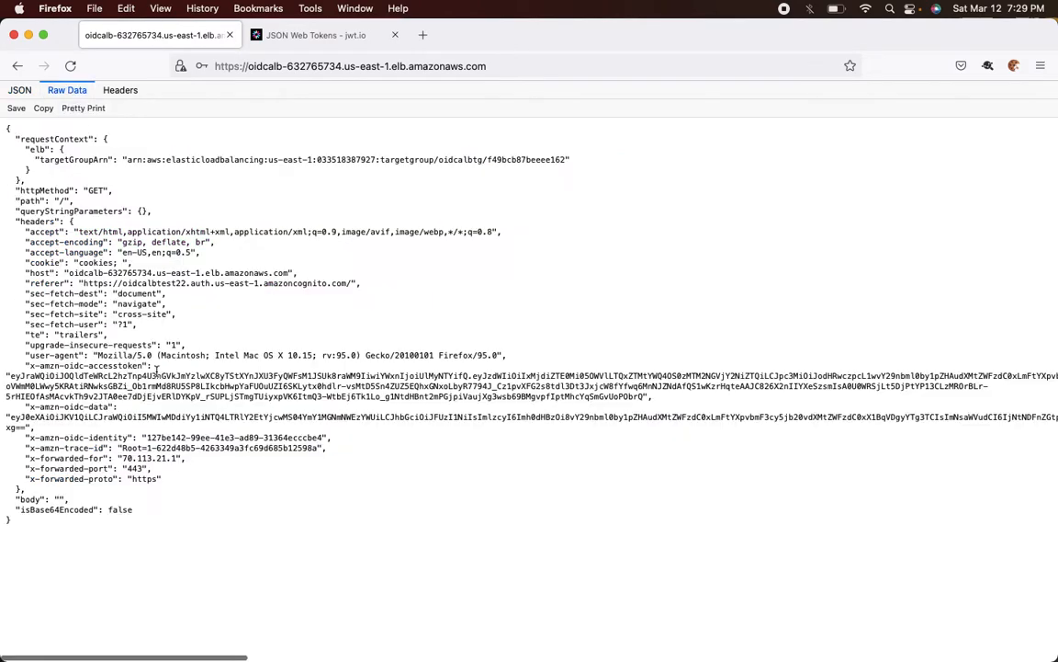
{"action": "left_click", "coordinate": [12, 374]}
{"action": "left_click_drag", "start_coordinate": [11, 376], "coordinate": [40, 377]}
{"action": "left_click_drag", "start_coordinate": [642, 402], "coordinate": [646, 398]}
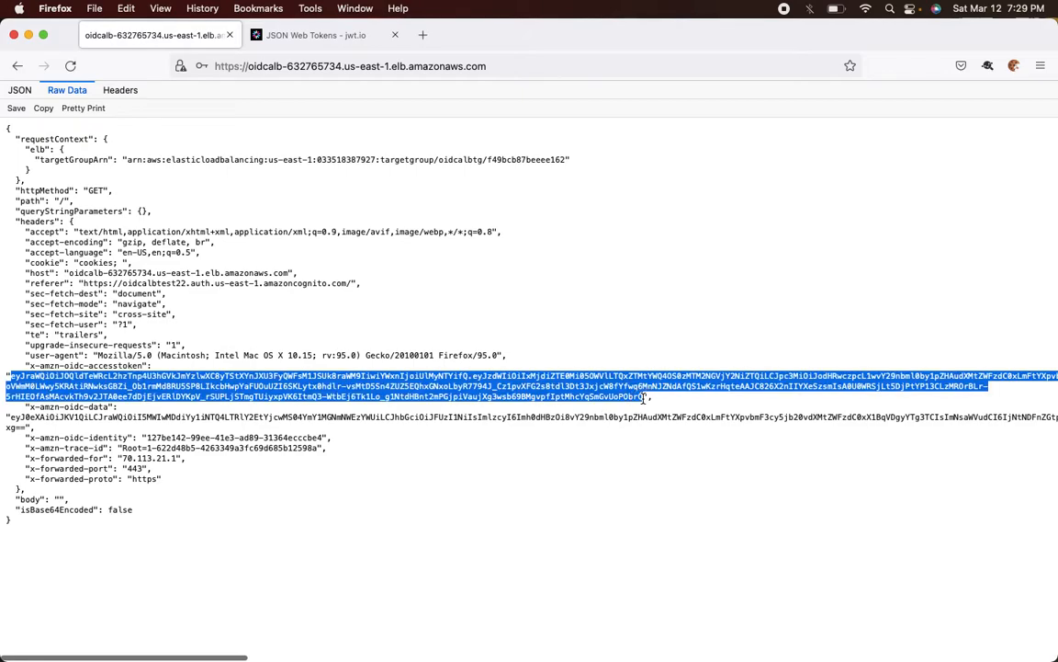
- Paste the ALB access token into jwt.io's Encoded box to decode it
{"action": "left_click", "coordinate": [335, 39]}
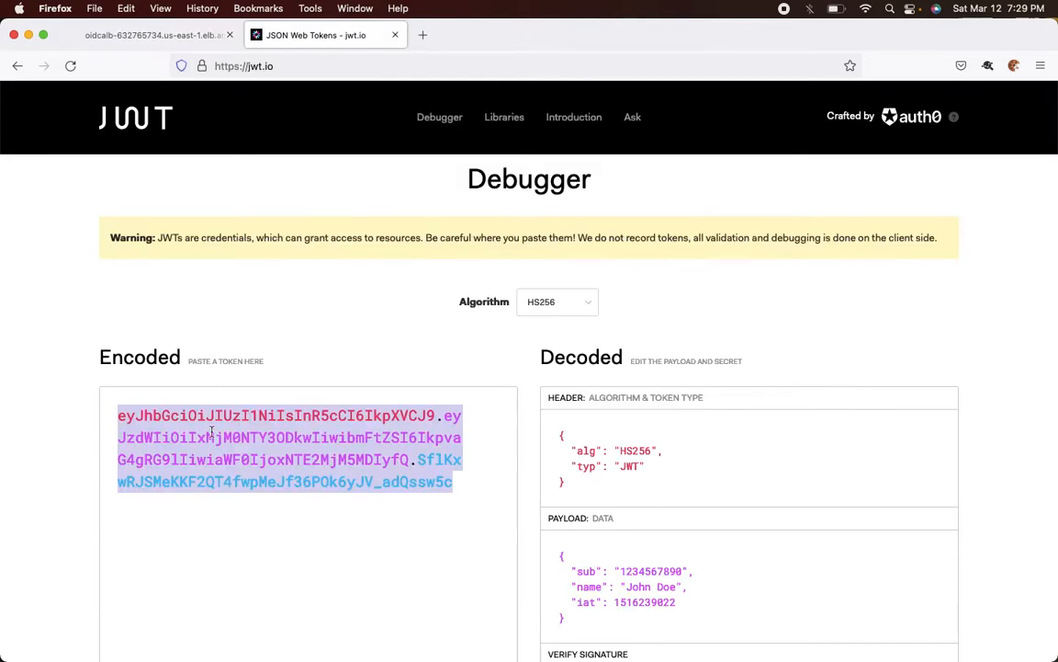
{"action": "left_click", "coordinate": [192, 448]}
{"action": "key", "text": "ctrl+a"}
{"action": "key", "text": "ctrl+v"}
{"action": "scroll", "coordinate": [211, 497], "scroll_direction": "down", "scroll_amount": 2}
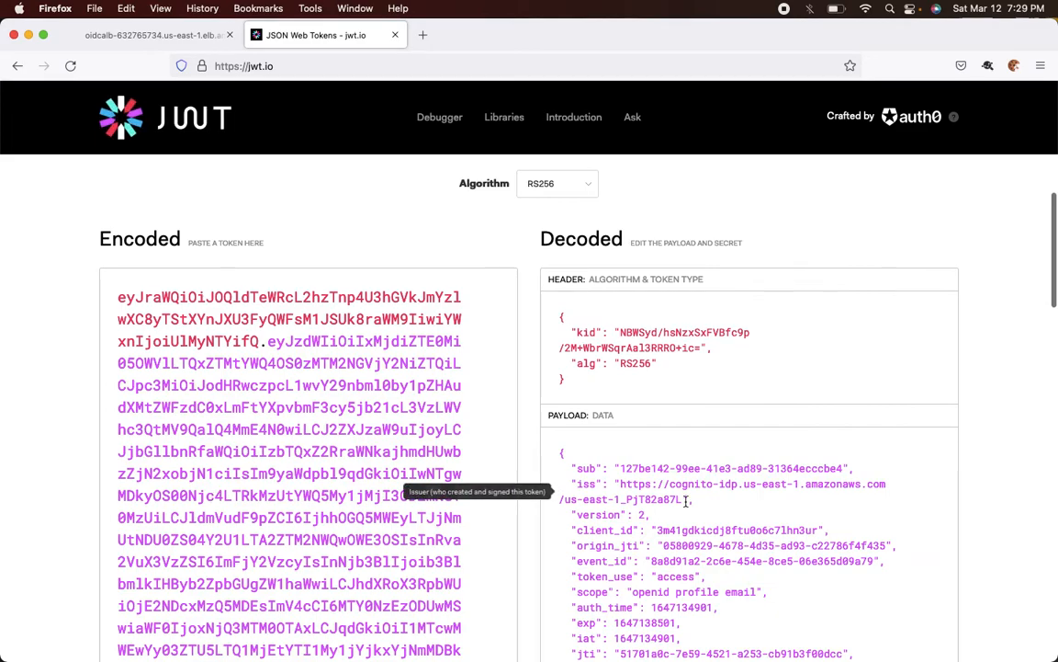
{"action": "scroll", "coordinate": [670, 275], "scroll_direction": "down", "scroll_amount": 4}
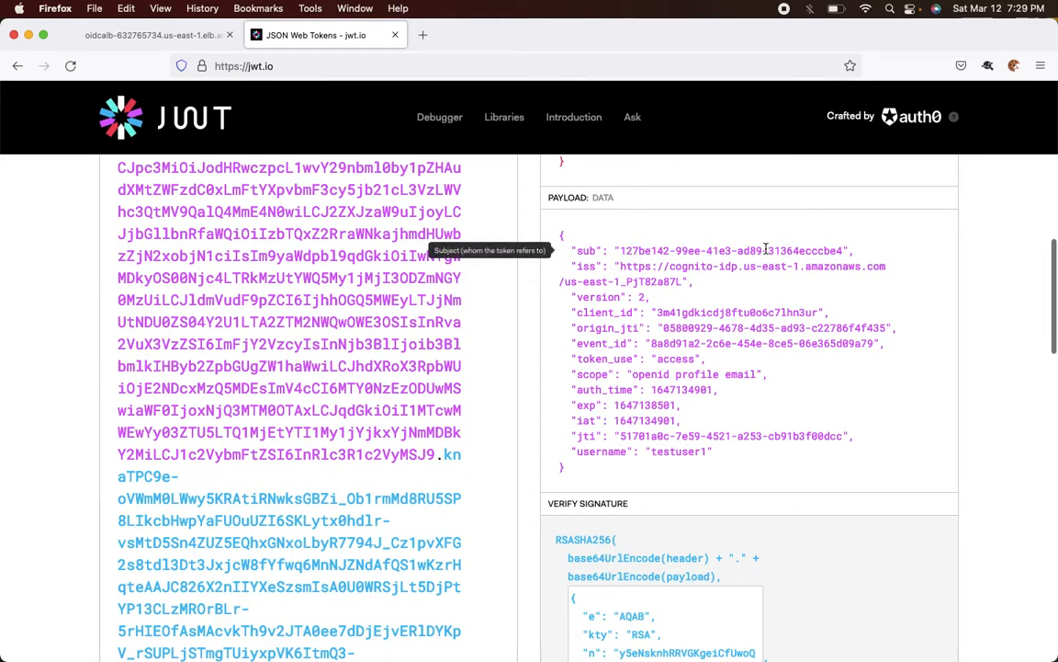
- Search for the decoded client_id on the Cognito user pool's App clients page
{"action": "double_click", "coordinate": [674, 313]}
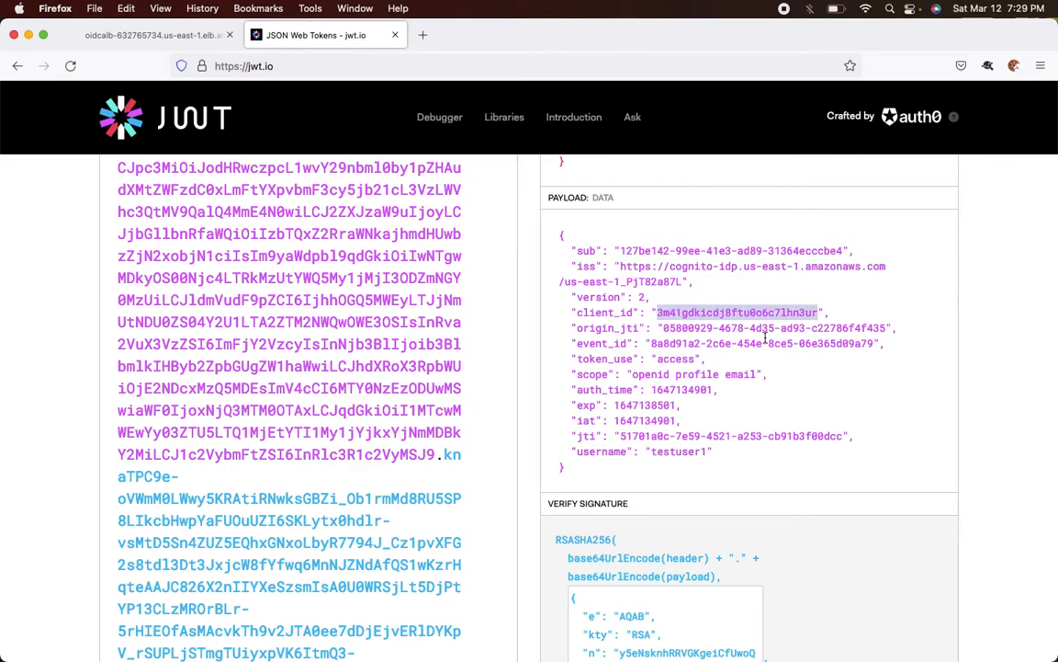
{"action": "key", "text": "super+Tab"}
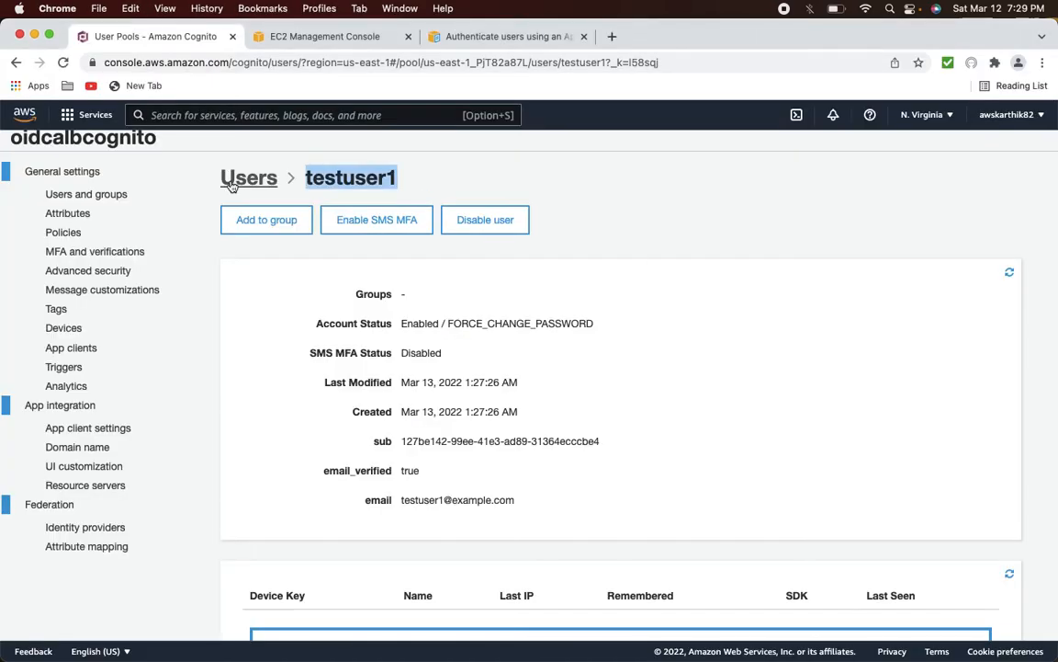
{"action": "left_click", "coordinate": [79, 348]}
{"action": "key", "text": "super+f"}
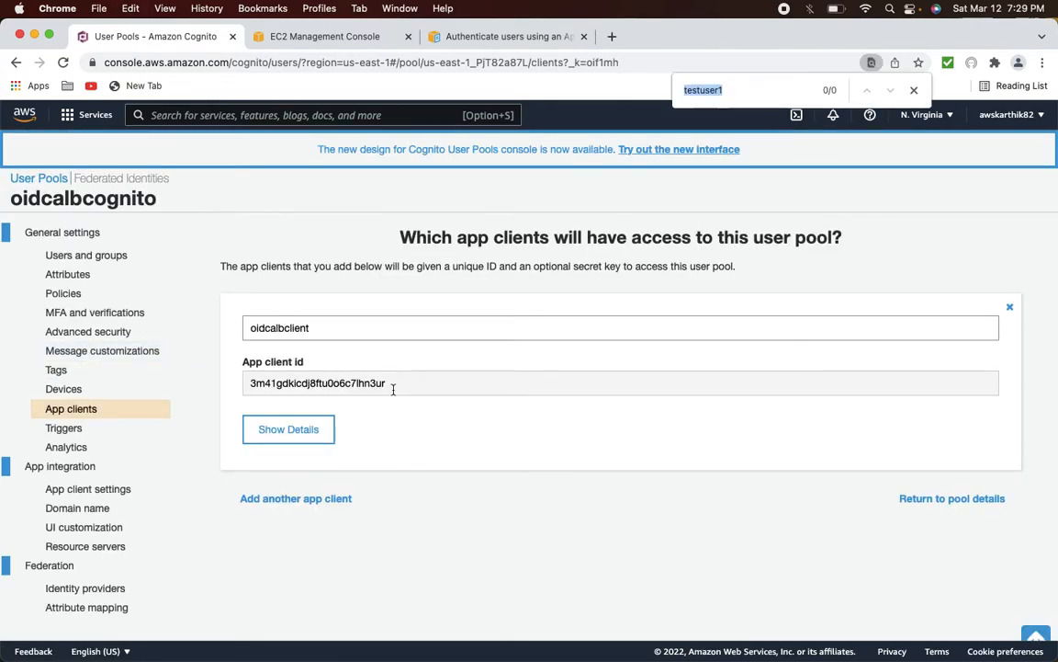
{"action": "type", "text": "3m41gdkicdj8ftu0o6c7lhn3ur"}
{"action": "key", "text": "super+Tab"}
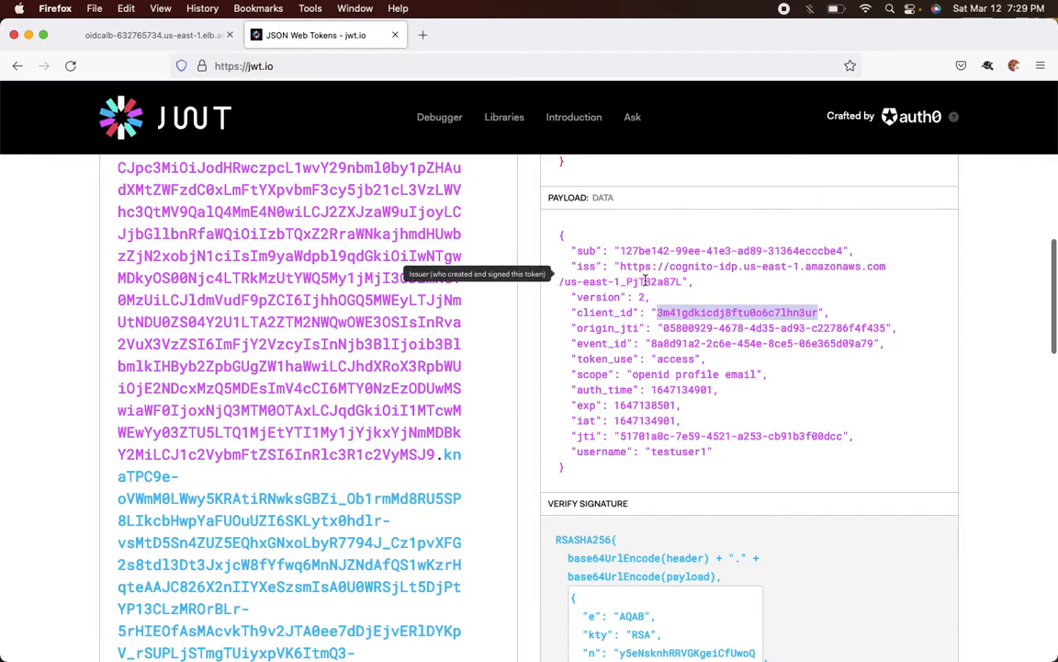
- Inspect the payload's us-east-1 Cognito issuer and the username claim testuser1
{"action": "left_click_drag", "start_coordinate": [670, 266], "coordinate": [683, 266]}
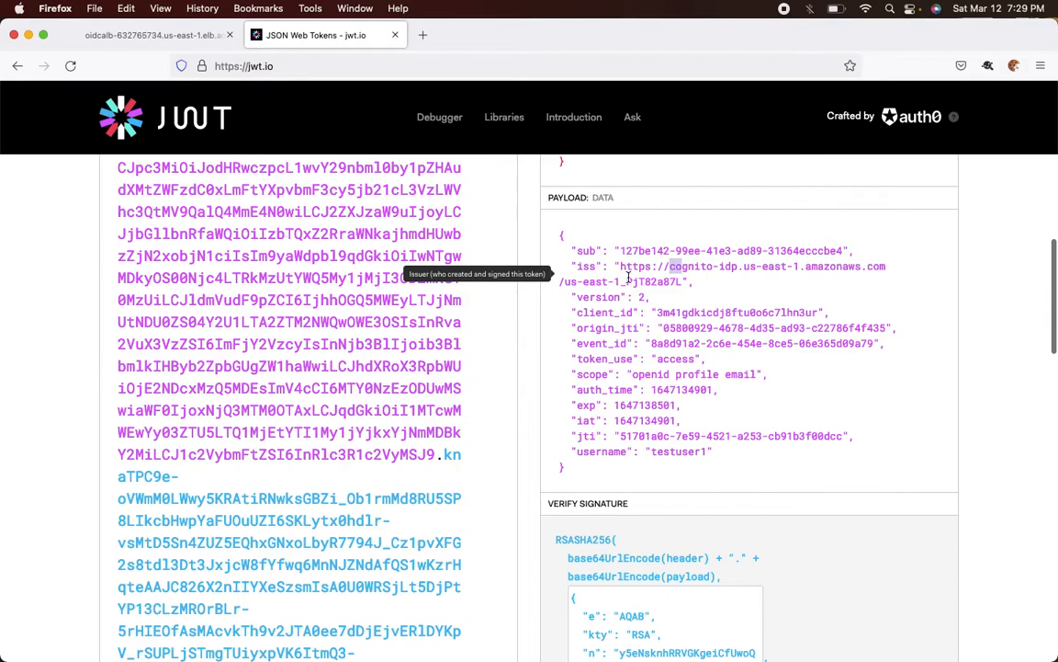
{"action": "double_click", "coordinate": [595, 282]}
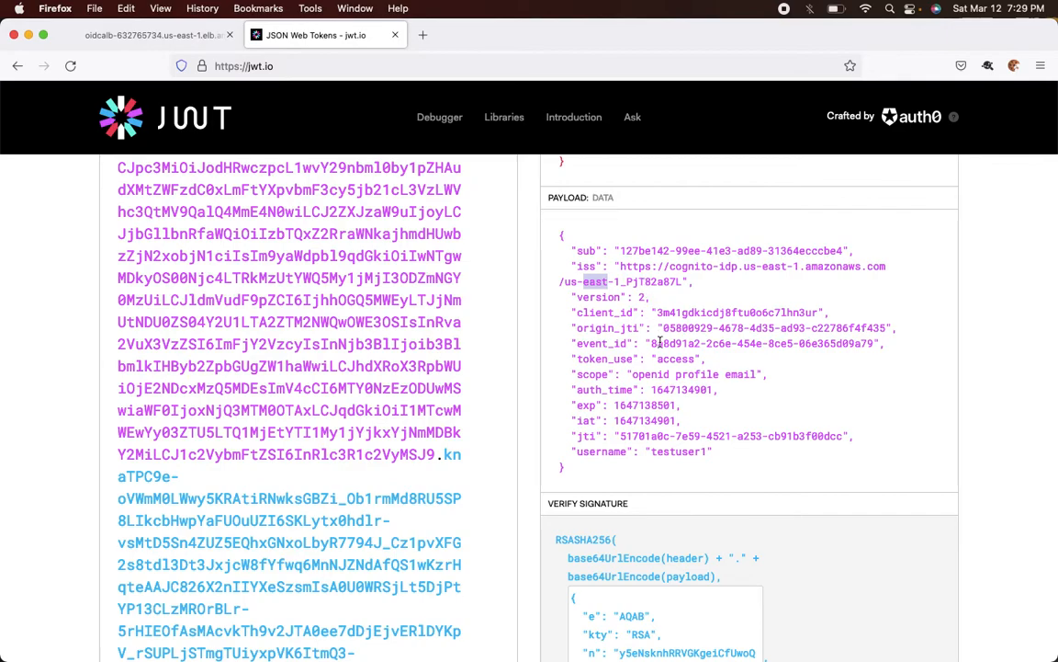
{"action": "left_click", "coordinate": [671, 454]}
{"action": "scroll", "coordinate": [673, 456], "scroll_direction": "down", "scroll_amount": 1}
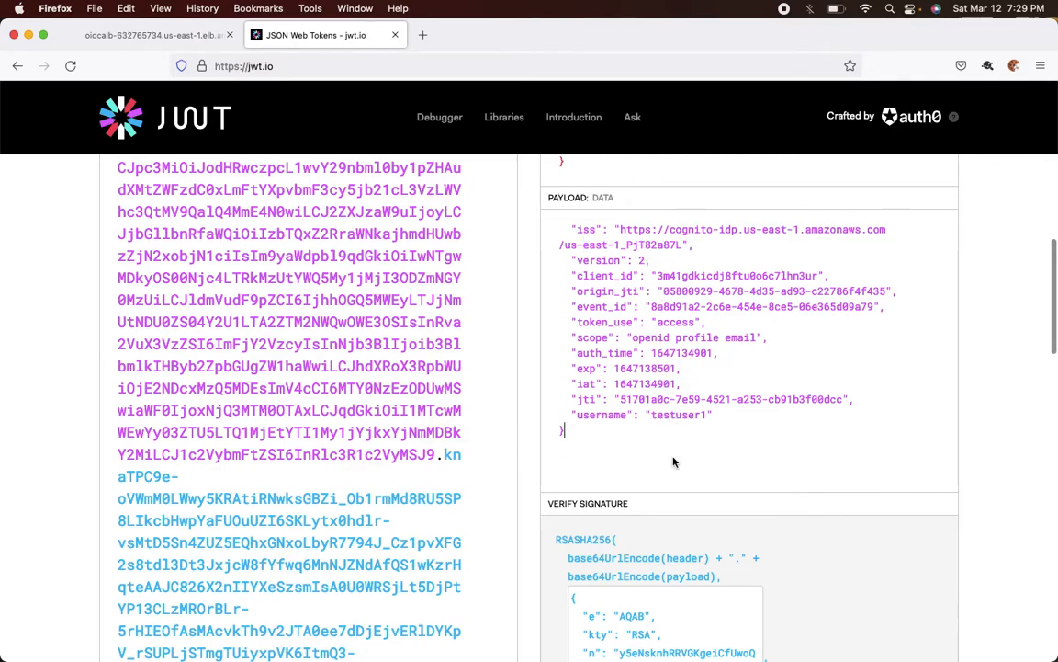
{"action": "double_click", "coordinate": [682, 413]}
{"action": "scroll", "coordinate": [682, 414], "scroll_direction": "up", "scroll_amount": 1}
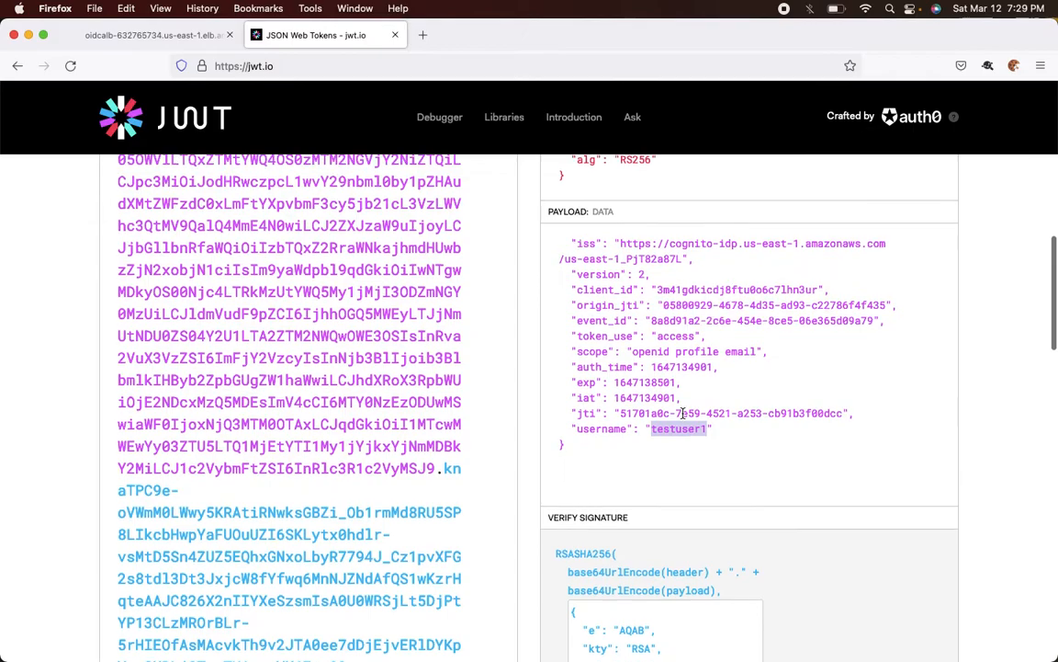
{"action": "scroll", "coordinate": [623, 323], "scroll_direction": "up", "scroll_amount": 2}
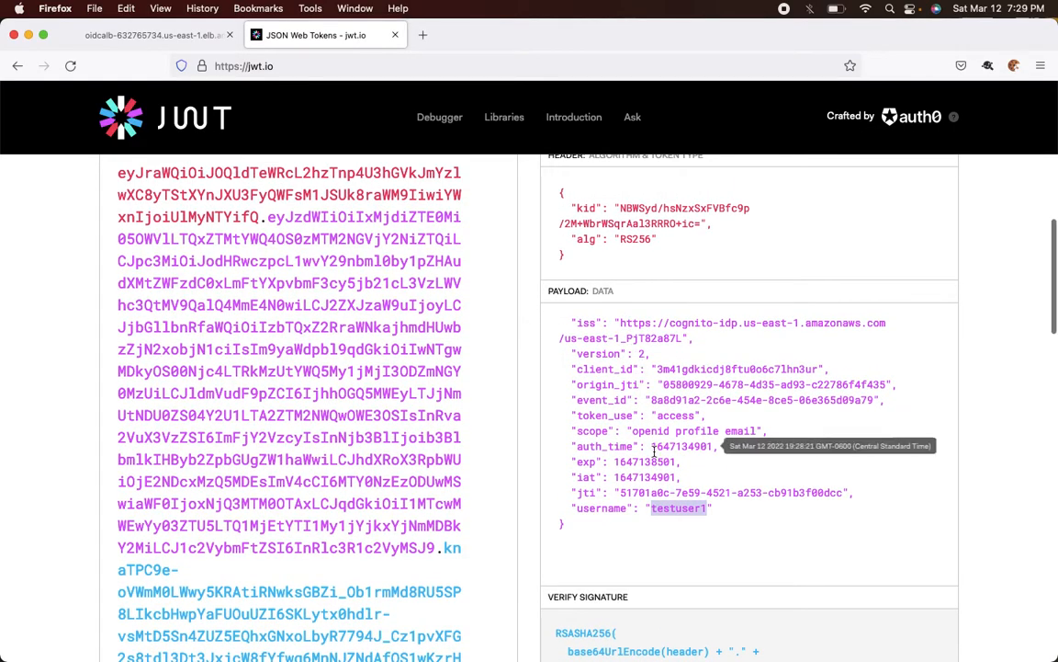
{"action": "scroll", "coordinate": [648, 376], "scroll_direction": "up", "scroll_amount": 2}
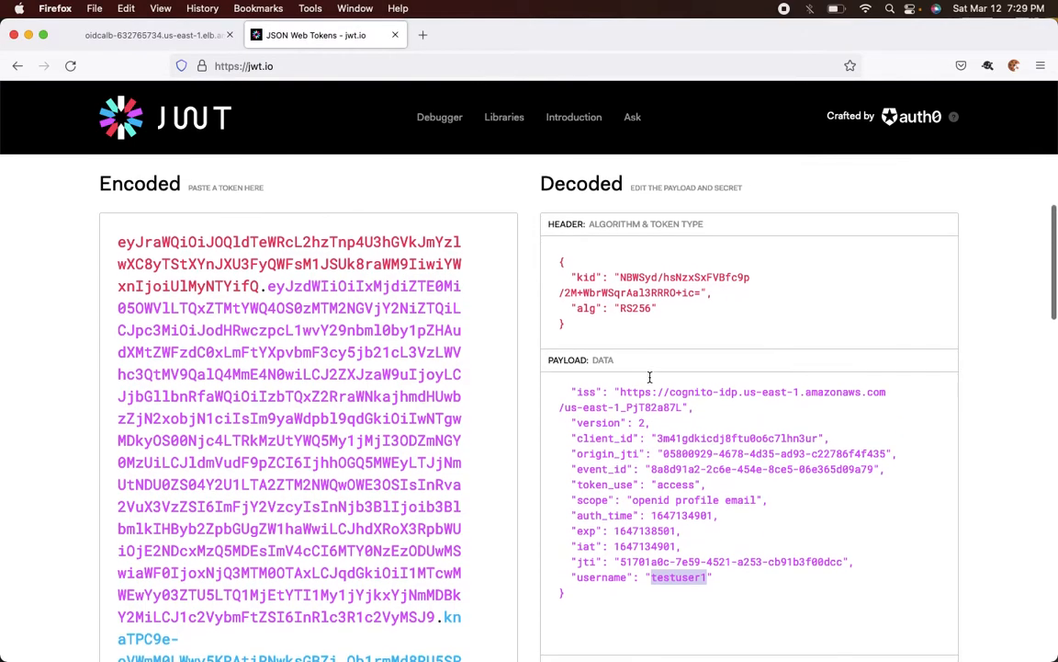
{"action": "left_click", "coordinate": [650, 378]}
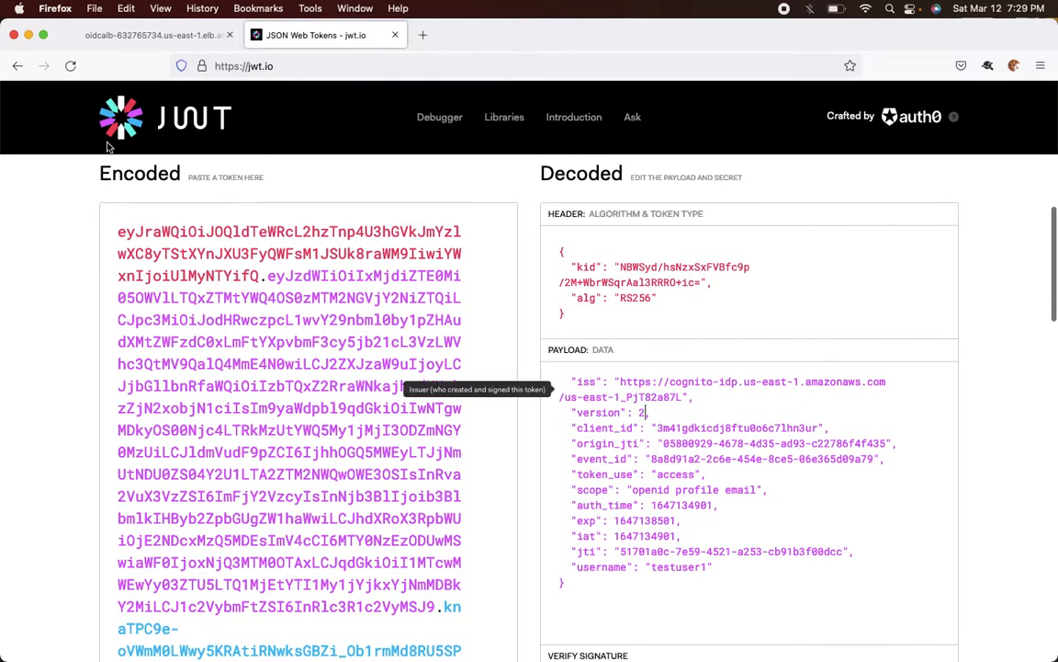
{"action": "scroll", "coordinate": [617, 392], "scroll_direction": "down", "scroll_amount": 1}
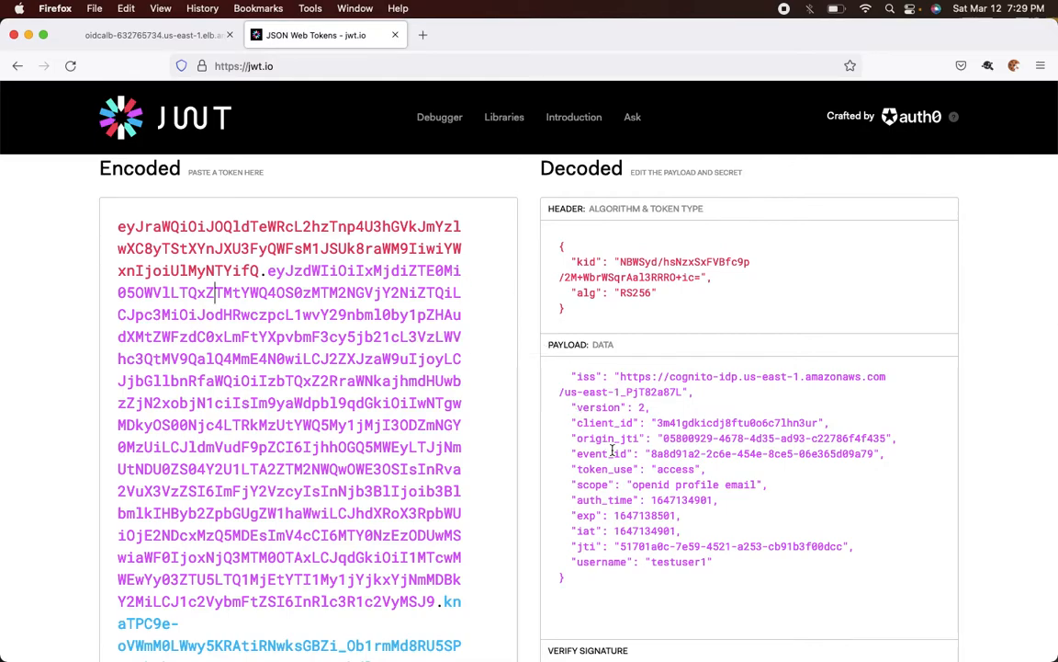
- Decode the x-amzn-oidc-data token in jwt.io in place of the access token
{"action": "left_click", "coordinate": [161, 36]}
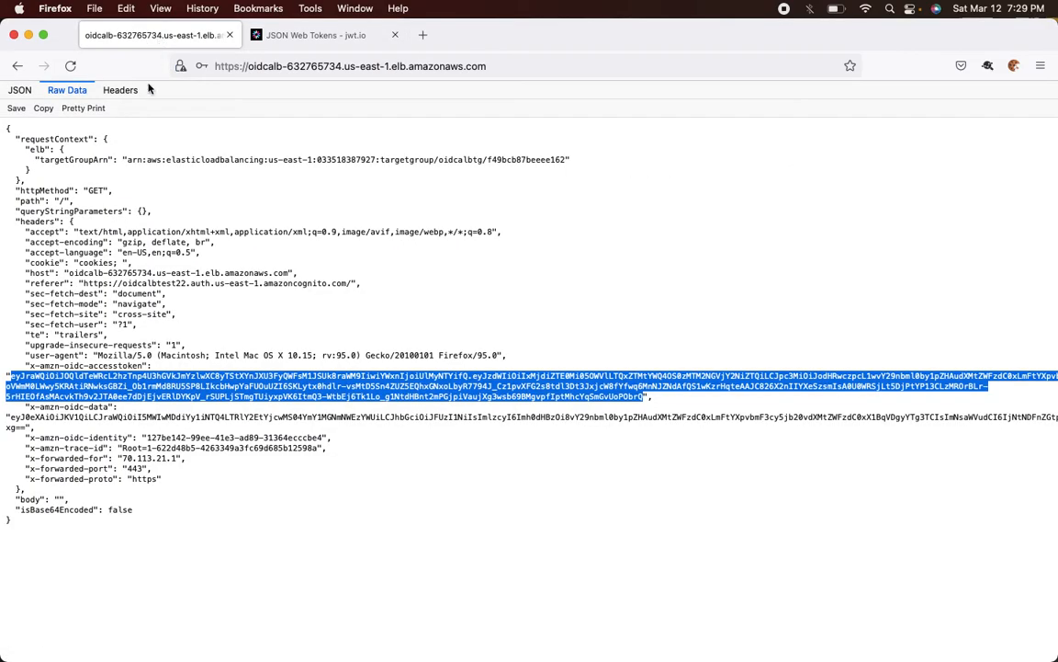
{"action": "left_click_drag", "start_coordinate": [11, 419], "coordinate": [26, 428]}
{"action": "key", "text": "super+c"}
{"action": "left_click", "coordinate": [316, 27]}
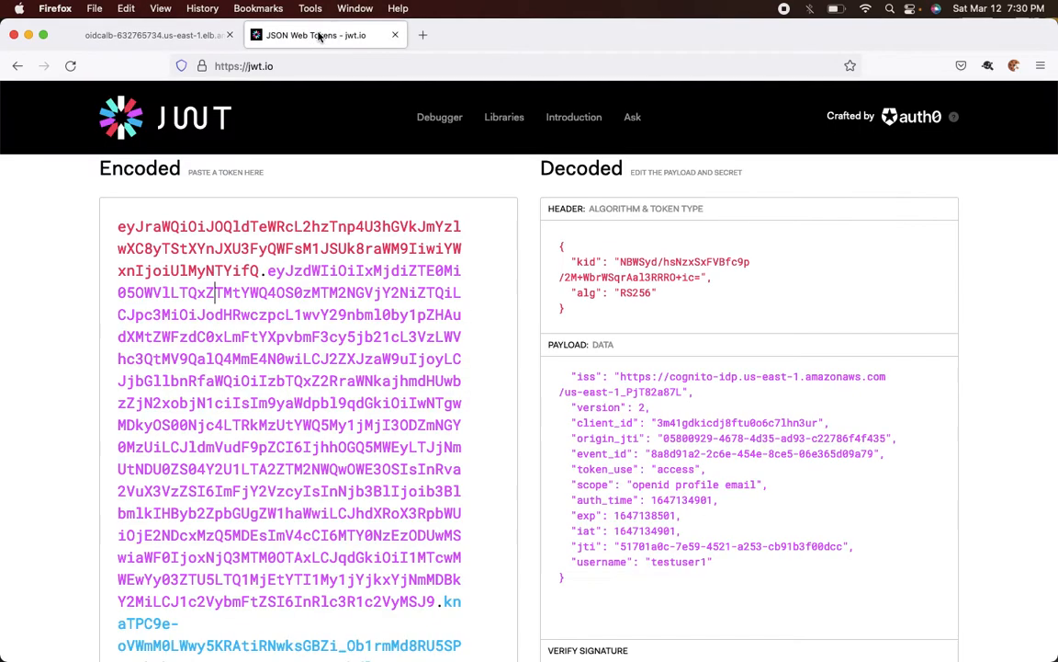
{"action": "left_click", "coordinate": [237, 319]}
{"action": "key", "text": "super+a"}
{"action": "key", "text": "super+v"}
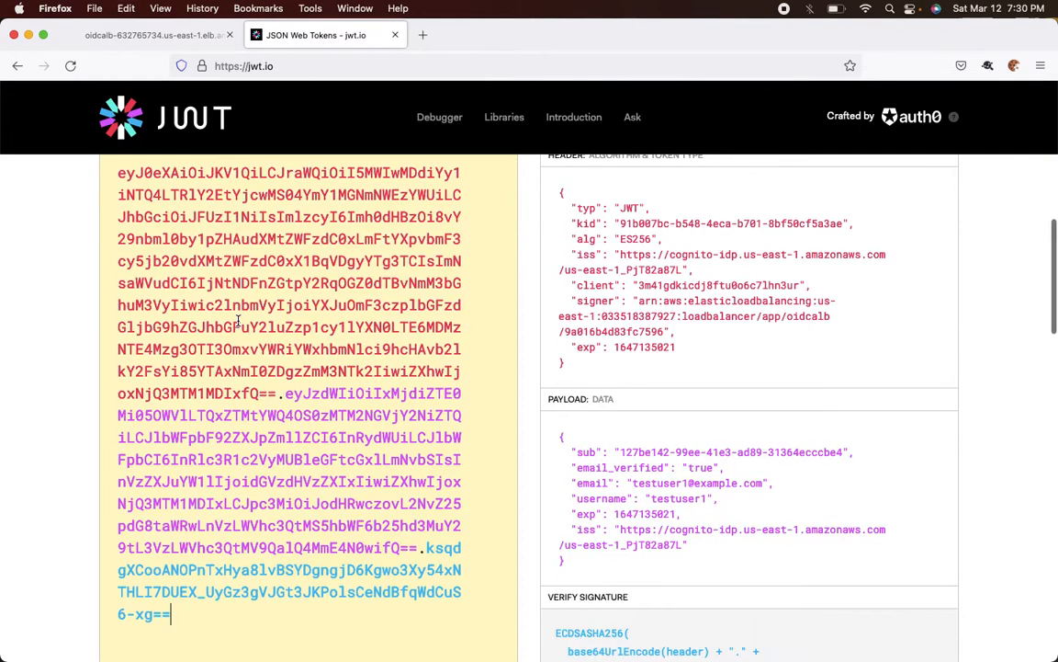
{"action": "scroll", "coordinate": [662, 462], "scroll_direction": "down", "scroll_amount": 2}
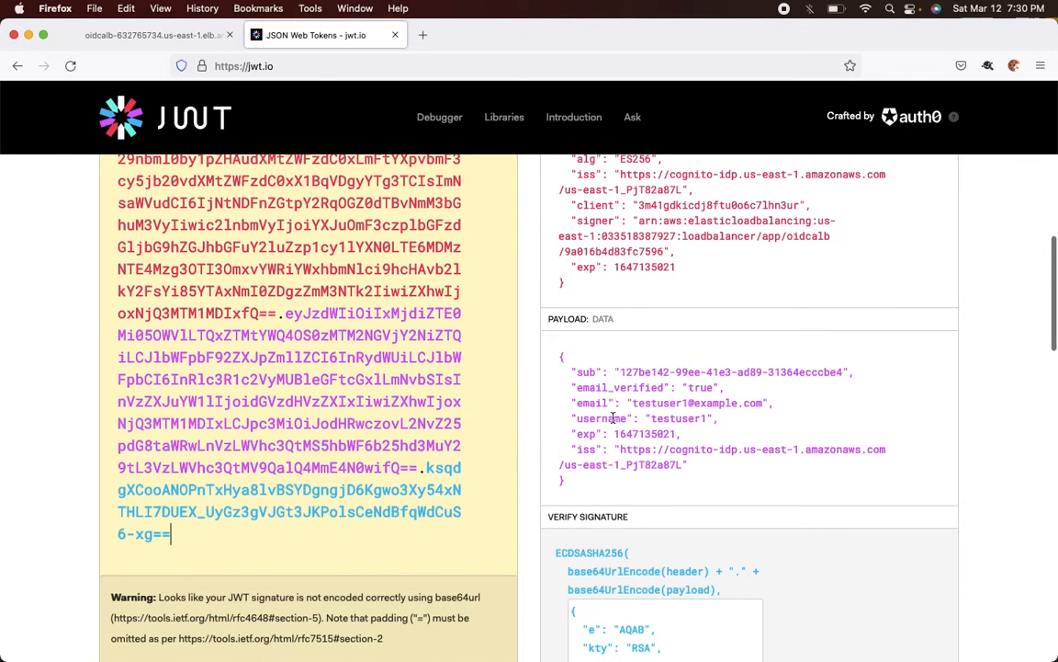
- Select the sub value among the username and email claims of the decoded data token
{"action": "double_click", "coordinate": [602, 418]}
{"action": "double_click", "coordinate": [594, 403]}
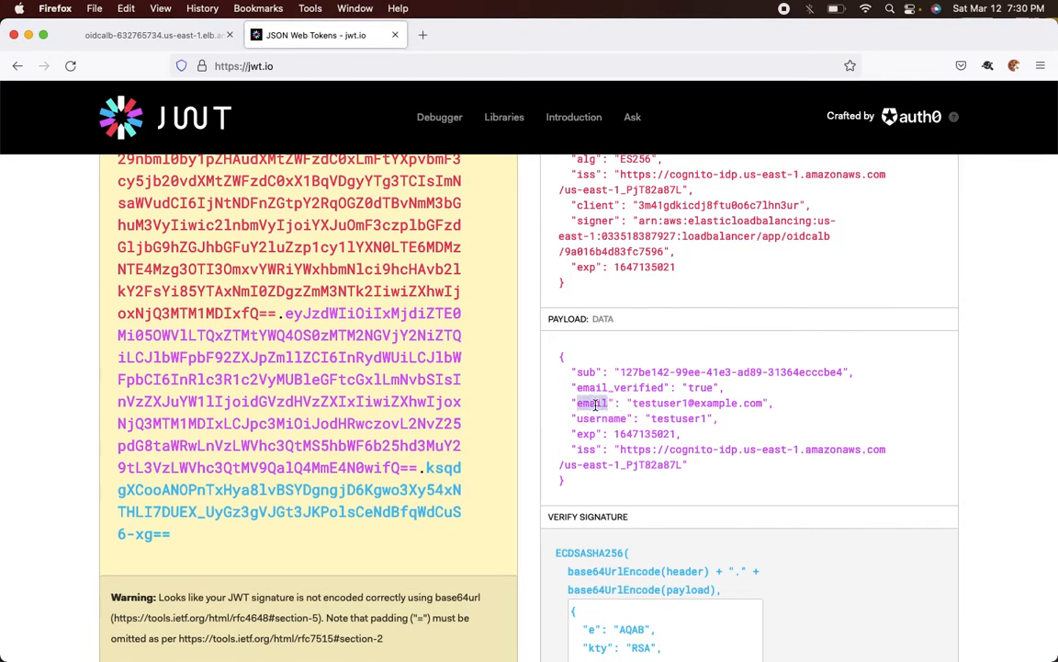
{"action": "left_click", "coordinate": [630, 372]}
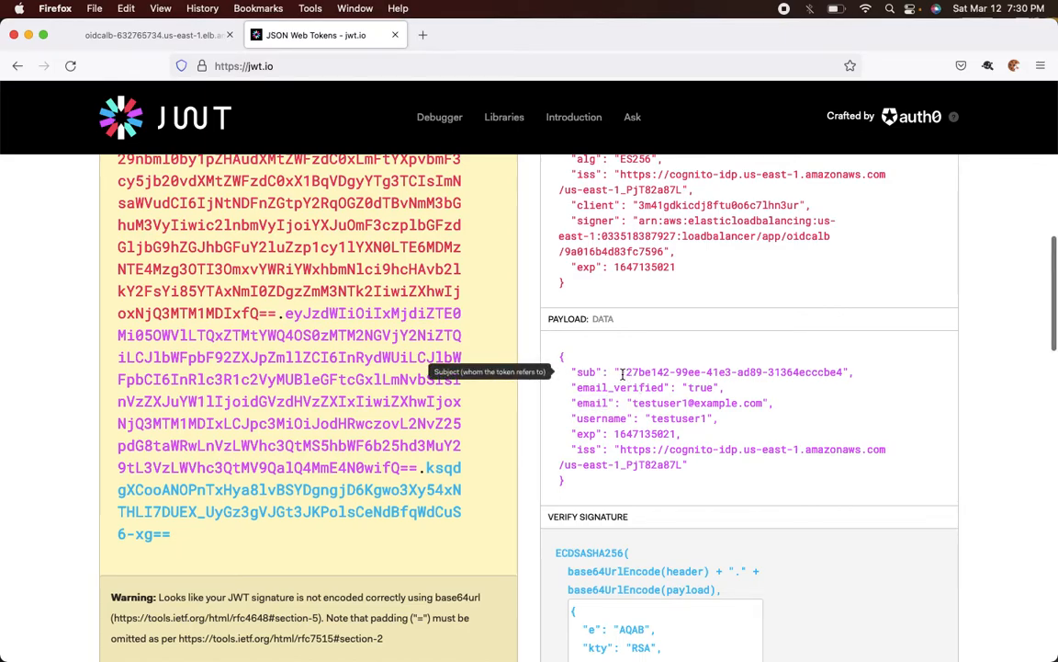
{"action": "left_click_drag", "start_coordinate": [622, 373], "coordinate": [841, 361]}
{"action": "key", "text": "super+c"}
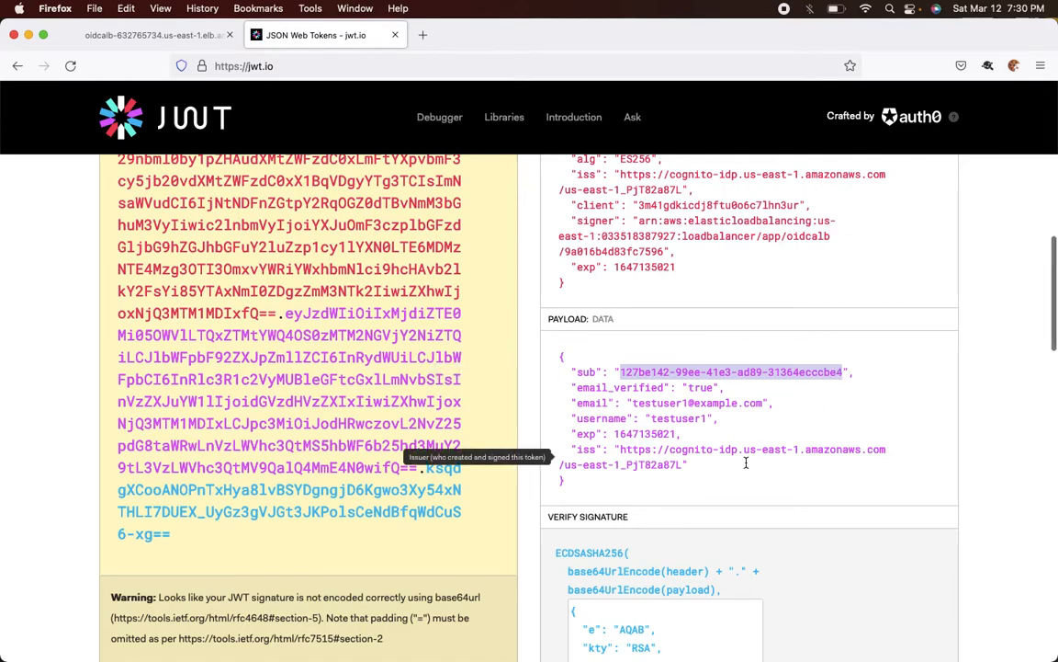
{"action": "key", "text": "super+Tab"}
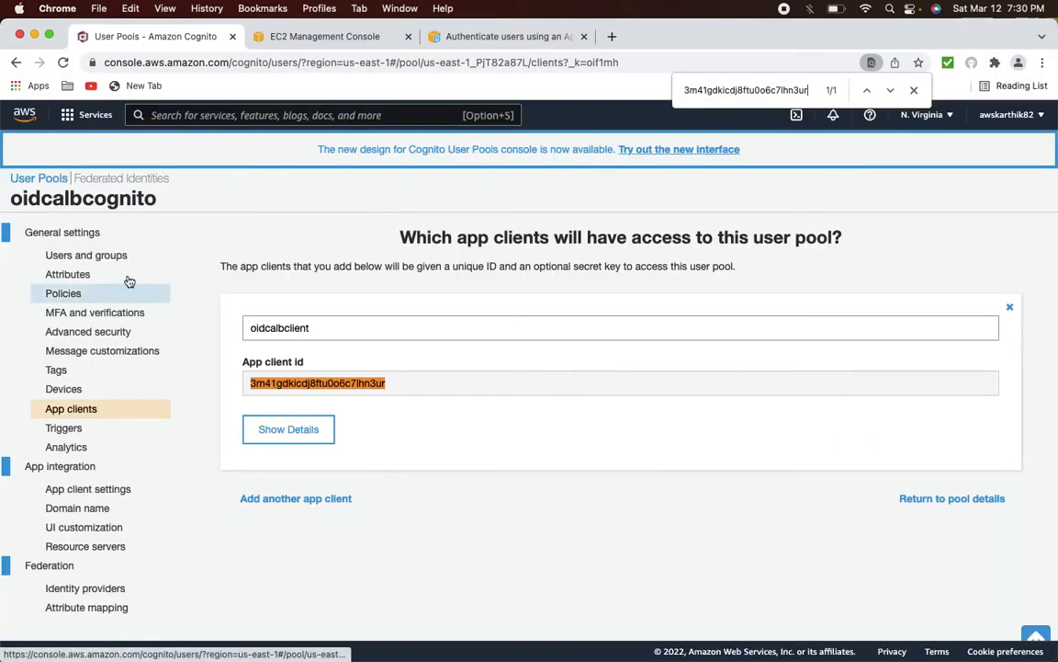
- Open testuser1 under Users and groups and find the token's sub value on its page
{"action": "left_click", "coordinate": [111, 254]}
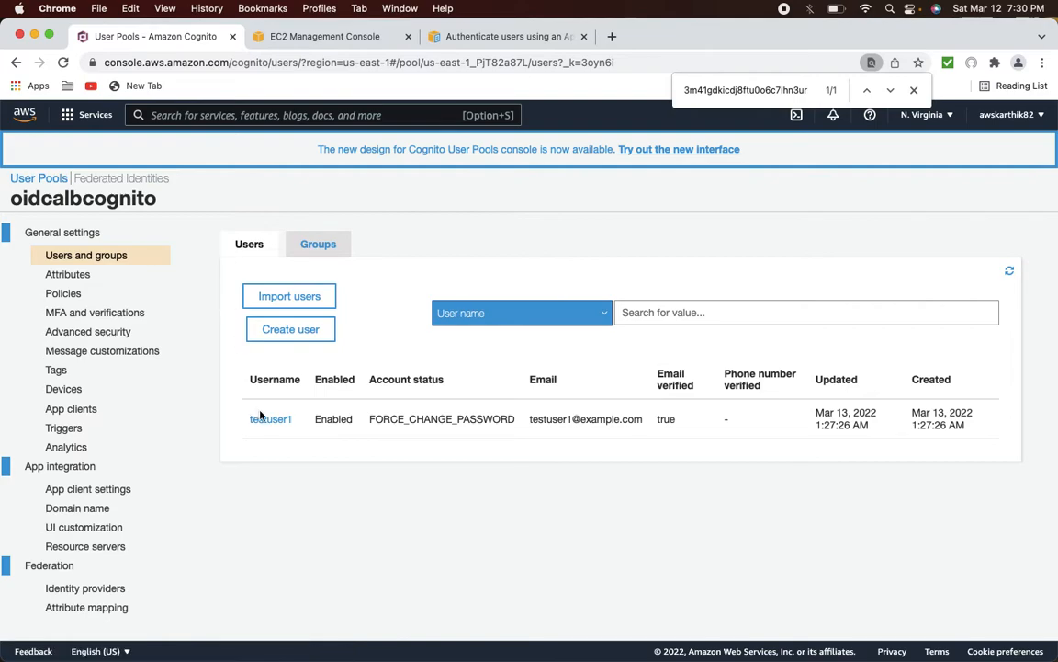
{"action": "left_click", "coordinate": [265, 421]}
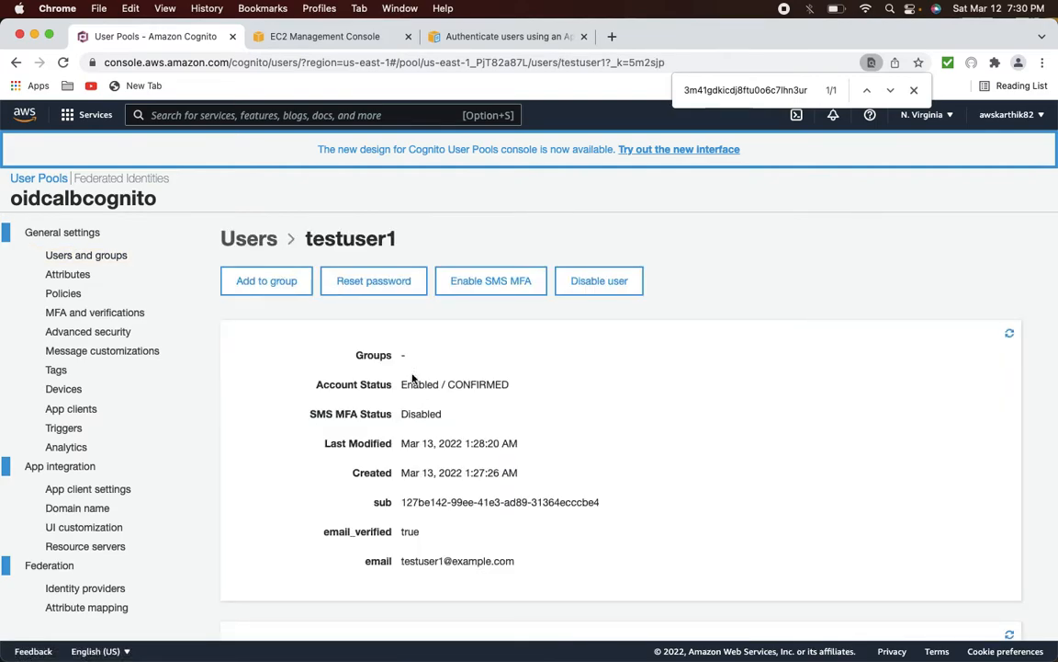
{"action": "double_click", "coordinate": [380, 502]}
{"action": "key", "text": "super+f"}
{"action": "key", "text": "super+v"}
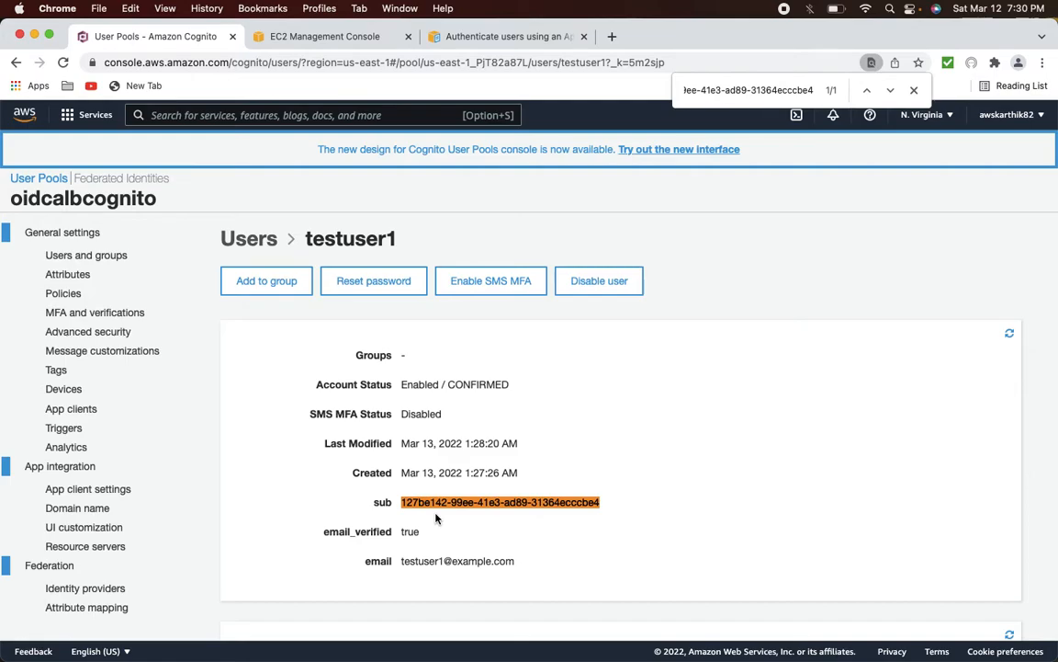
{"action": "key", "text": "super+Tab"}
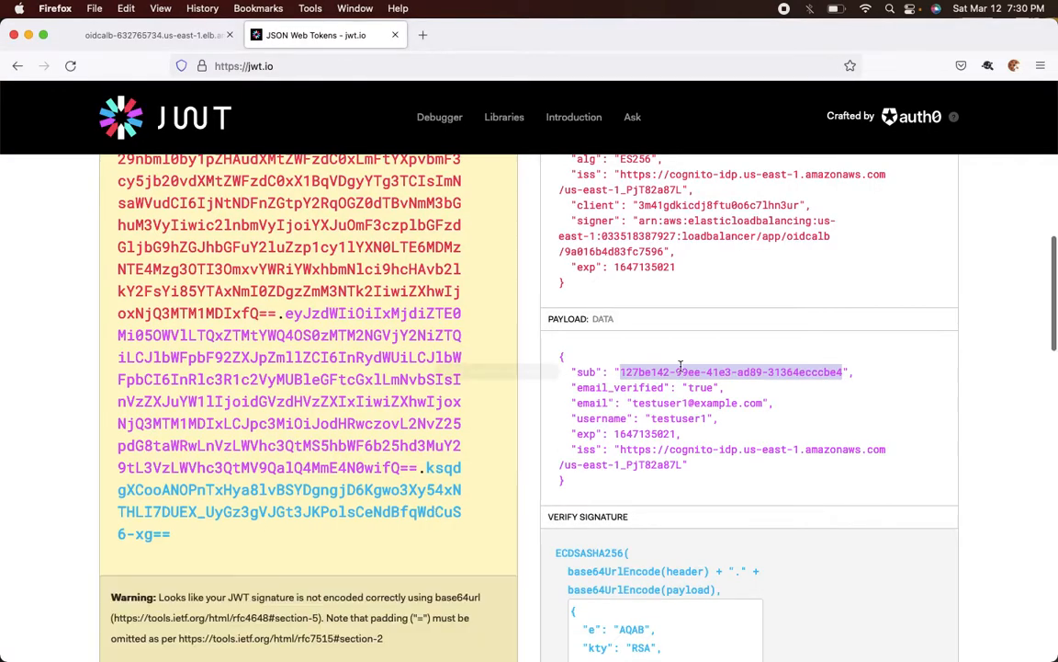
- Scroll up to view the full decoded HEADER and PAYLOAD panels in jwt.io
{"action": "scroll", "coordinate": [681, 367], "scroll_direction": "up", "scroll_amount": 2}
{"action": "scroll", "coordinate": [681, 367], "scroll_direction": "up", "scroll_amount": 1}
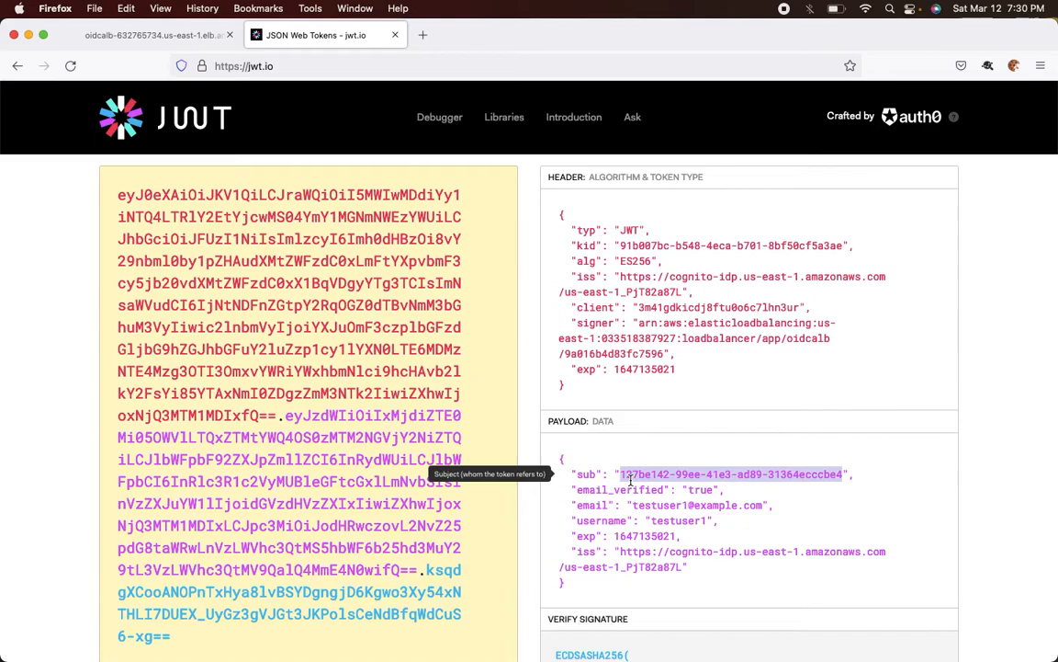
{"action": "key", "text": "super+Tab"}
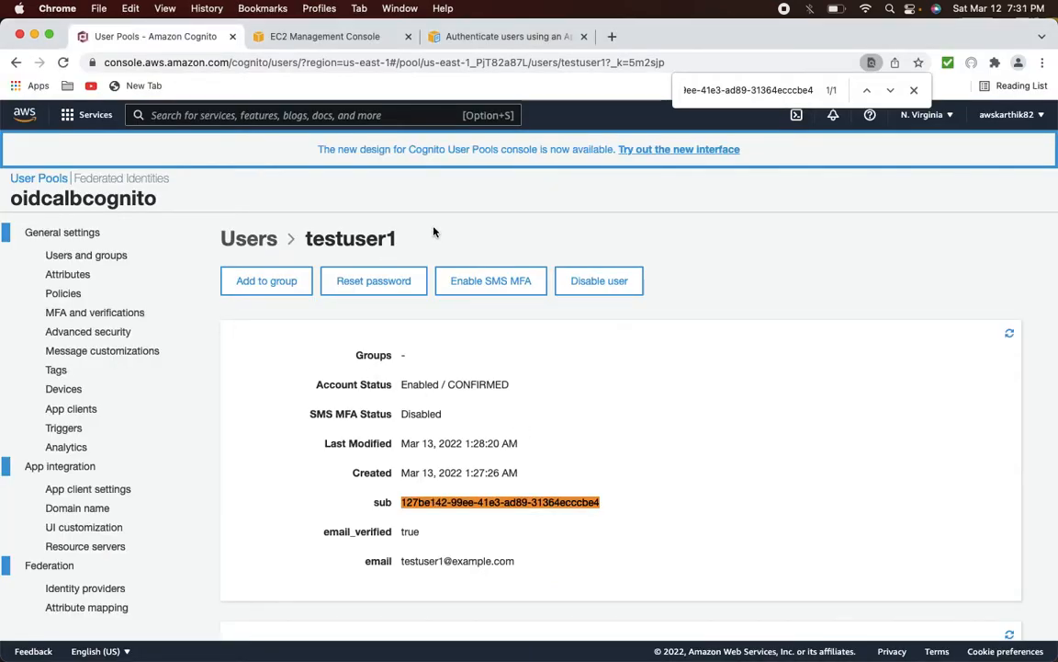
- Show the ALB response as a JSON tree and copy the x-amzn-oidc-identity value
{"action": "key", "text": "super+Tab"}
{"action": "left_click", "coordinate": [158, 46]}
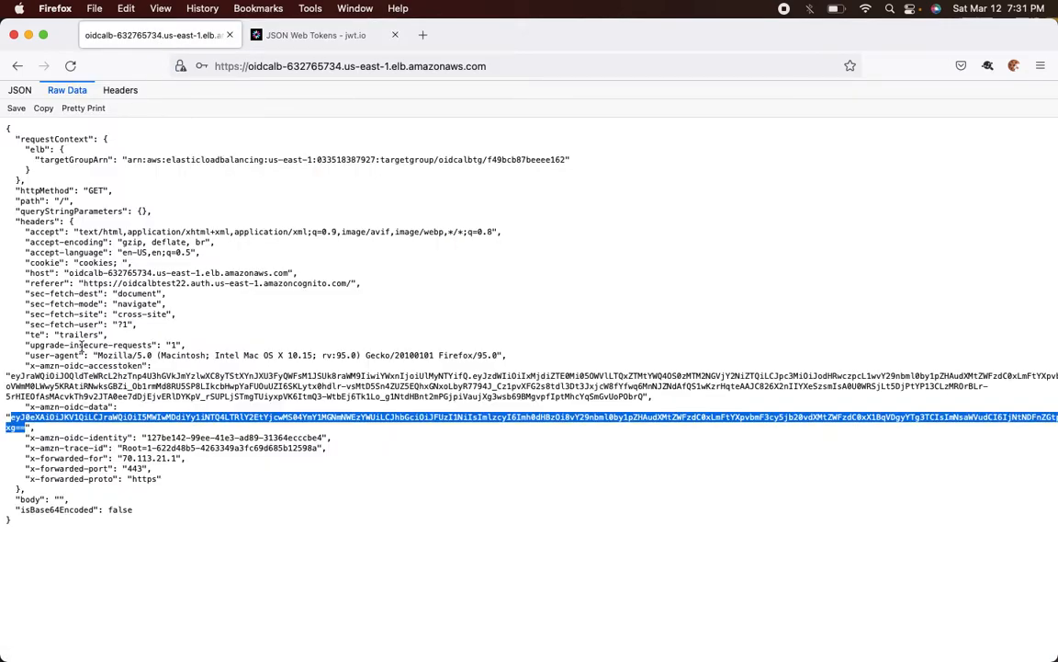
{"action": "left_click", "coordinate": [19, 90]}
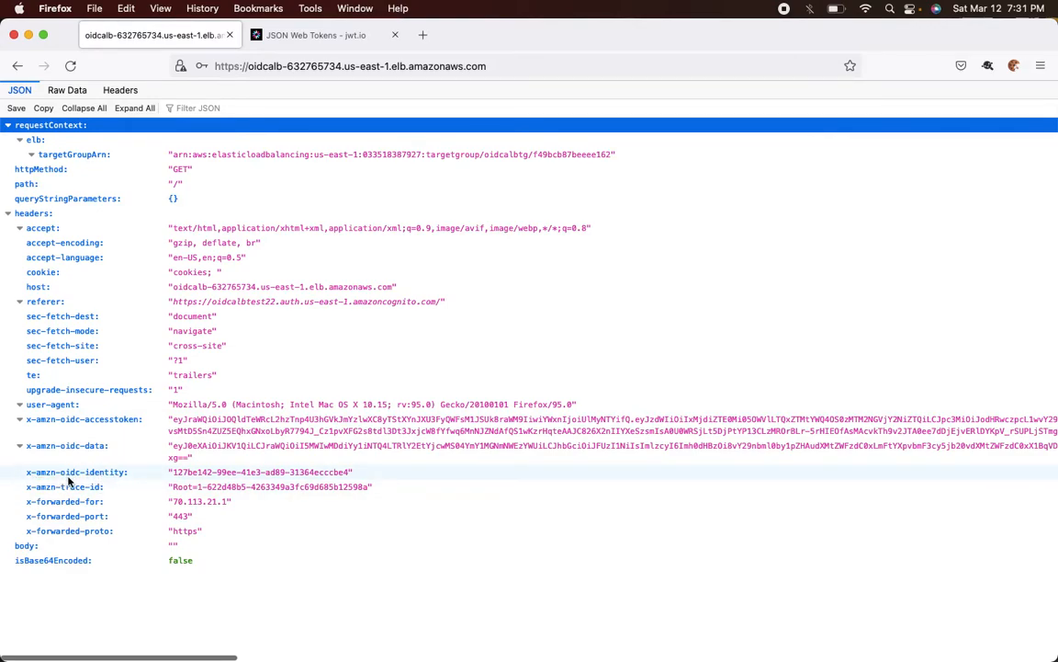
{"action": "left_click_drag", "start_coordinate": [175, 474], "coordinate": [350, 473]}
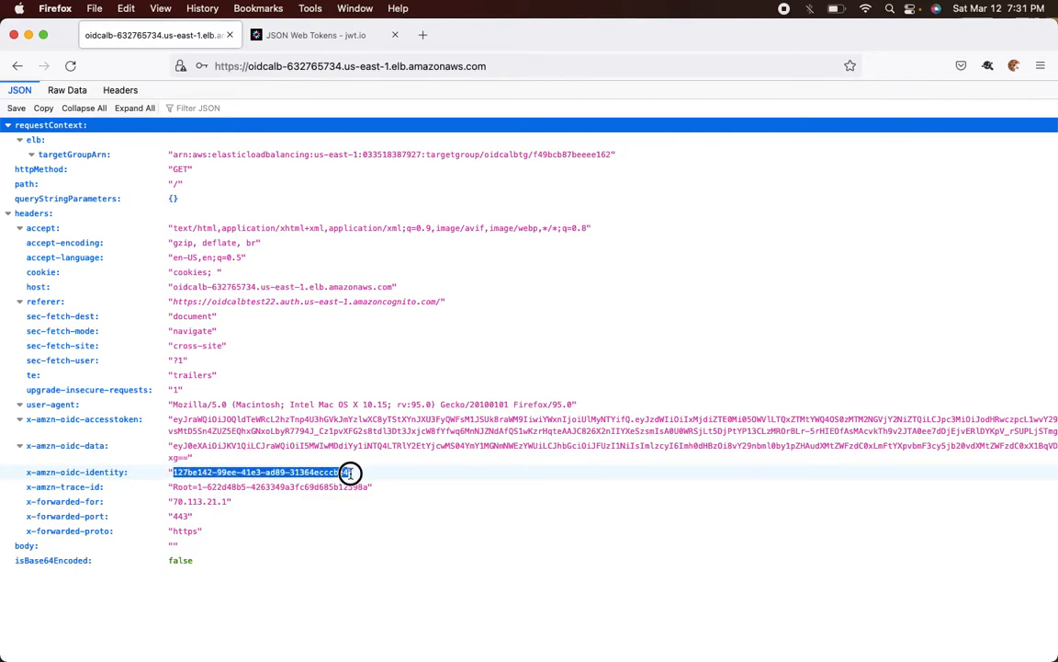
{"action": "key", "text": "super+c"}
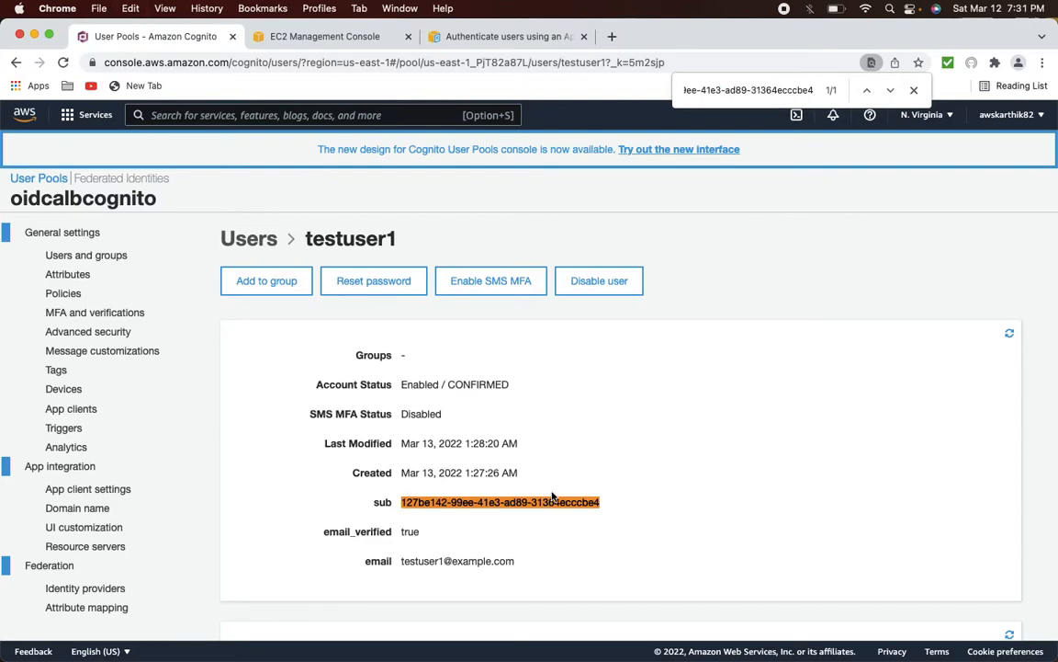
- Go back to Firefox's JSON viewer once the identity value matches testuser1's sub
{"action": "key", "text": "super+Tab"}
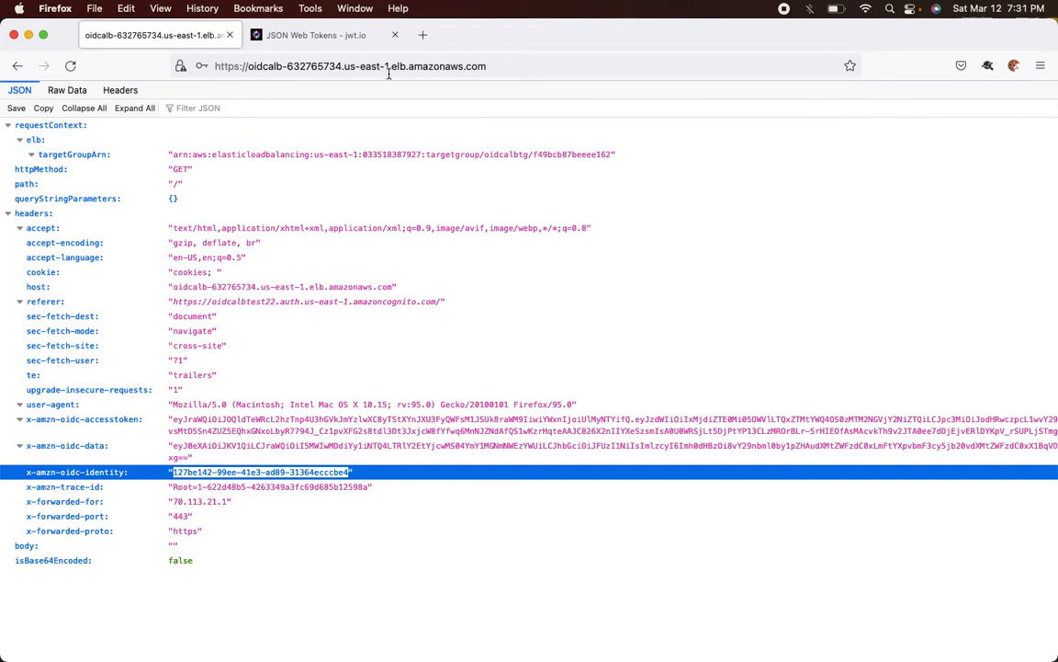
- Delete the current context's cookies in Cookie Quick Manager and select the page address to reload
{"action": "left_click", "coordinate": [1014, 66]}
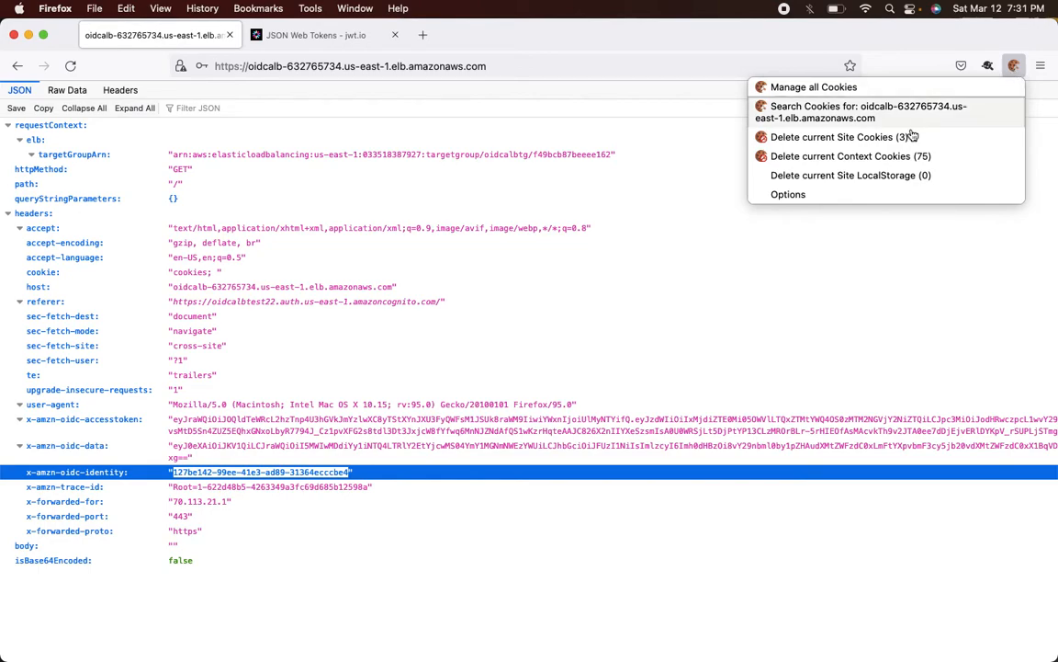
{"action": "left_click", "coordinate": [877, 156]}
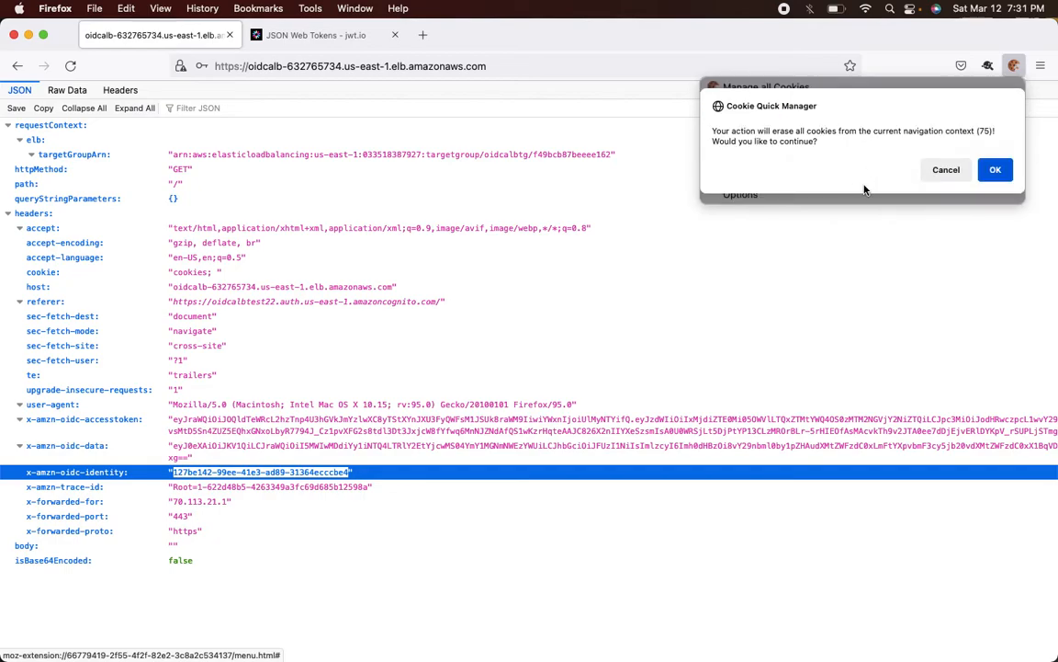
{"action": "left_click", "coordinate": [907, 167]}
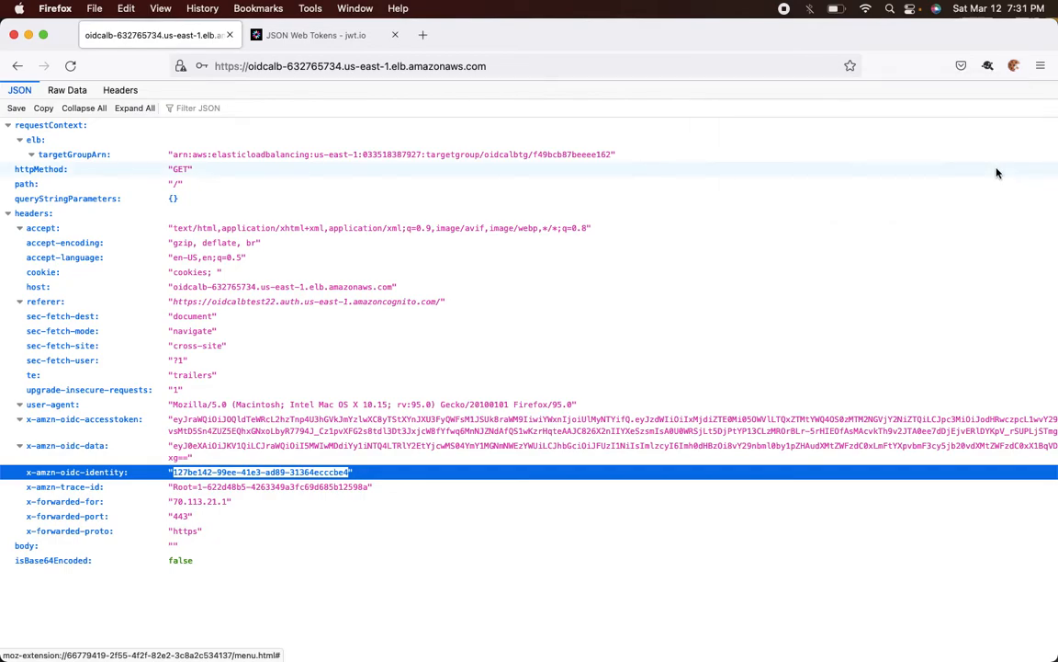
{"action": "left_click", "coordinate": [1012, 68]}
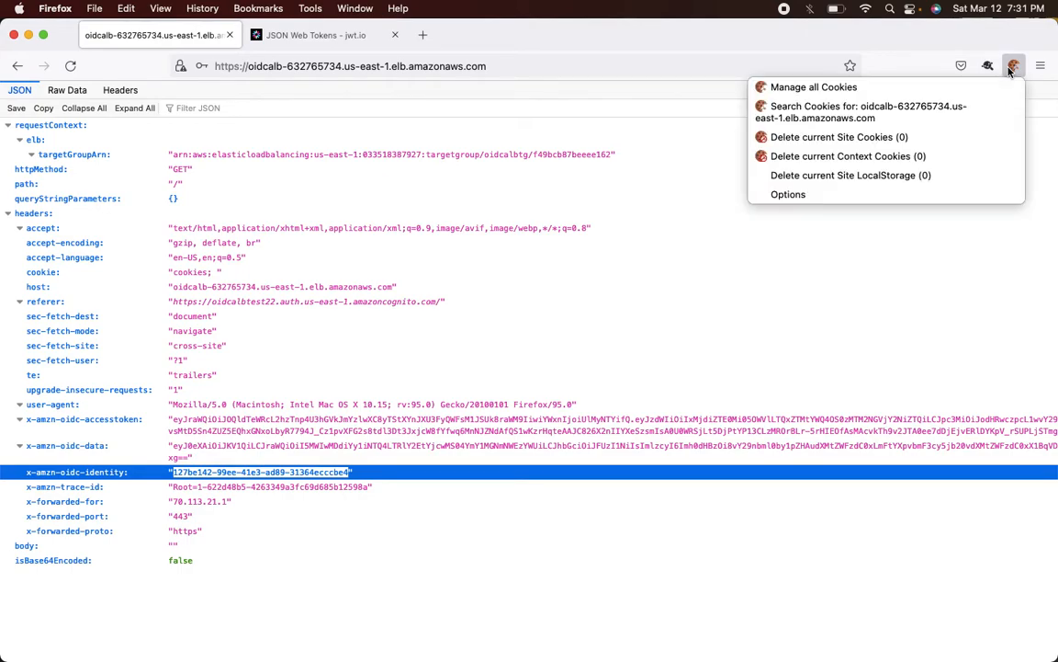
{"action": "left_click", "coordinate": [1011, 70]}
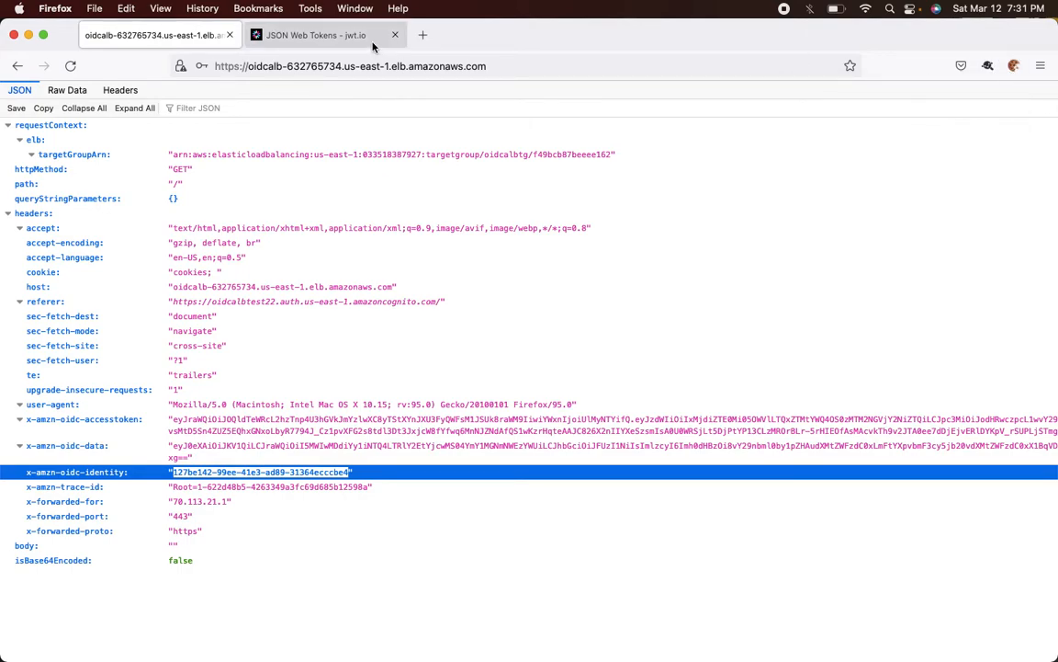
{"action": "left_click", "coordinate": [352, 63]}
- Confirm testuser1 has no groups to join, then go back to the pool's Users list
{"action": "key", "text": "Return"}
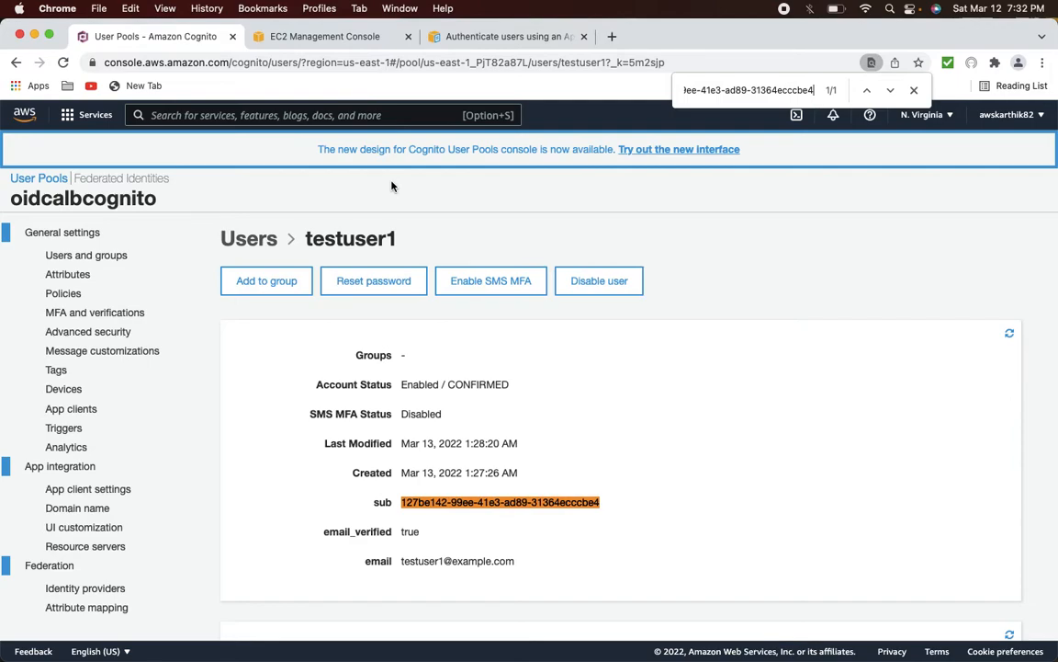
{"action": "left_click", "coordinate": [264, 280]}
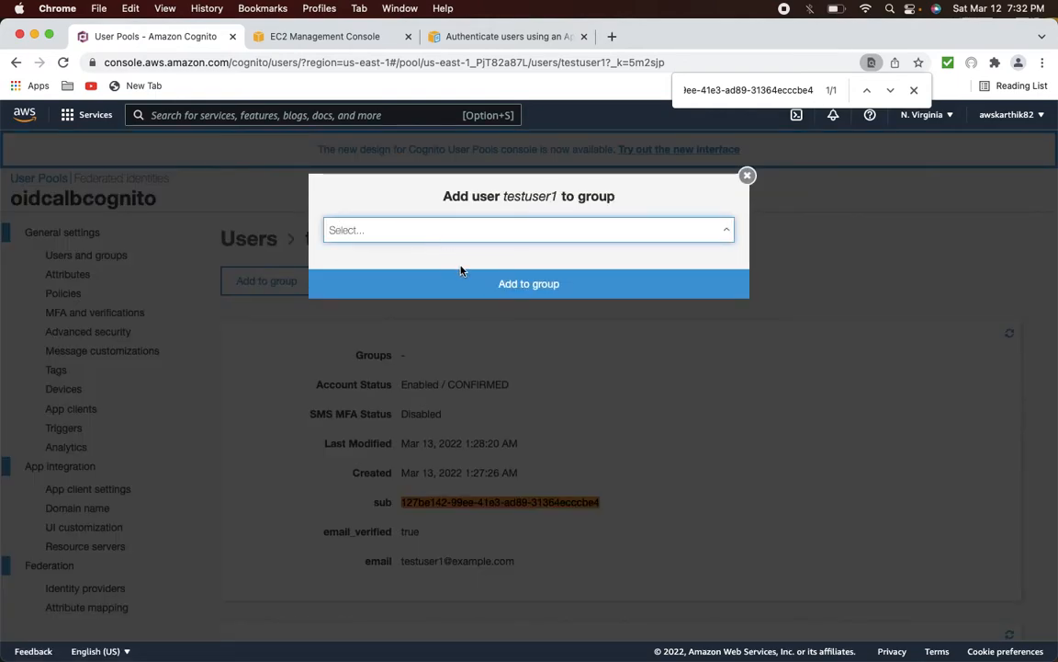
{"action": "left_click", "coordinate": [745, 178]}
{"action": "left_click", "coordinate": [85, 254]}
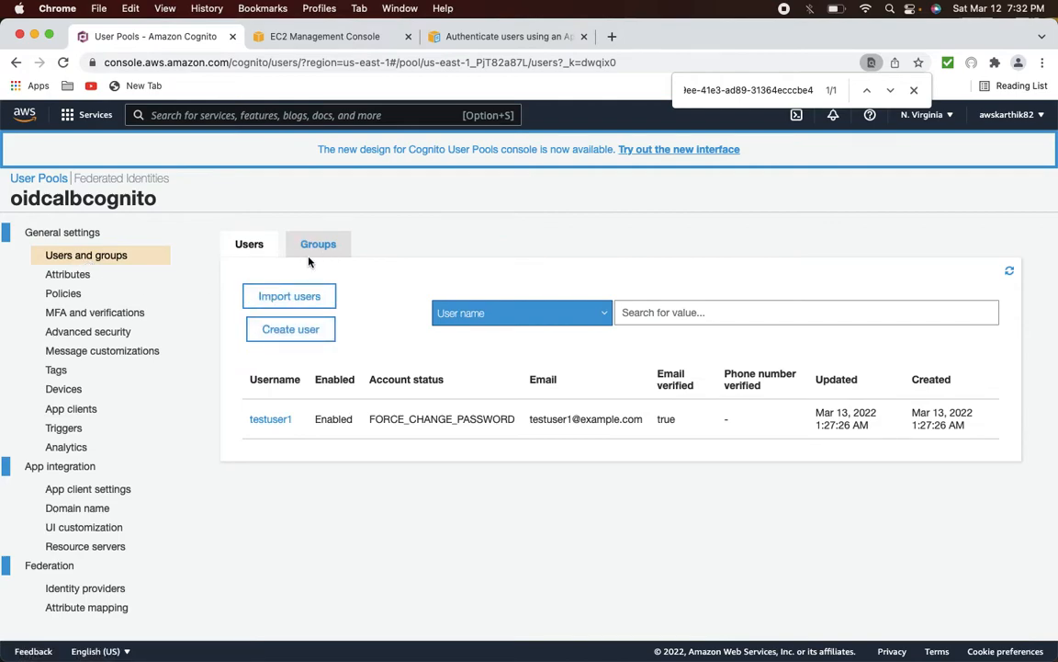
- Create group testgroup1 with description 'testgroup' and role AWSServiceRoleForAPIGateway
{"action": "left_click", "coordinate": [316, 245]}
{"action": "left_click", "coordinate": [299, 295]}
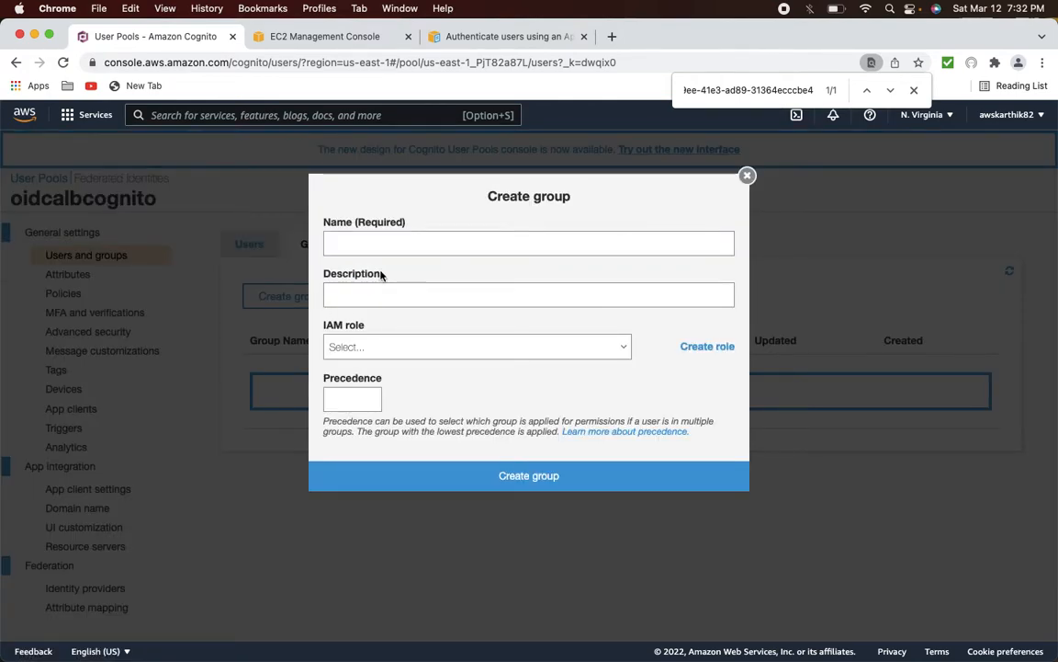
{"action": "left_click", "coordinate": [368, 245]}
{"action": "type", "text": "t"}
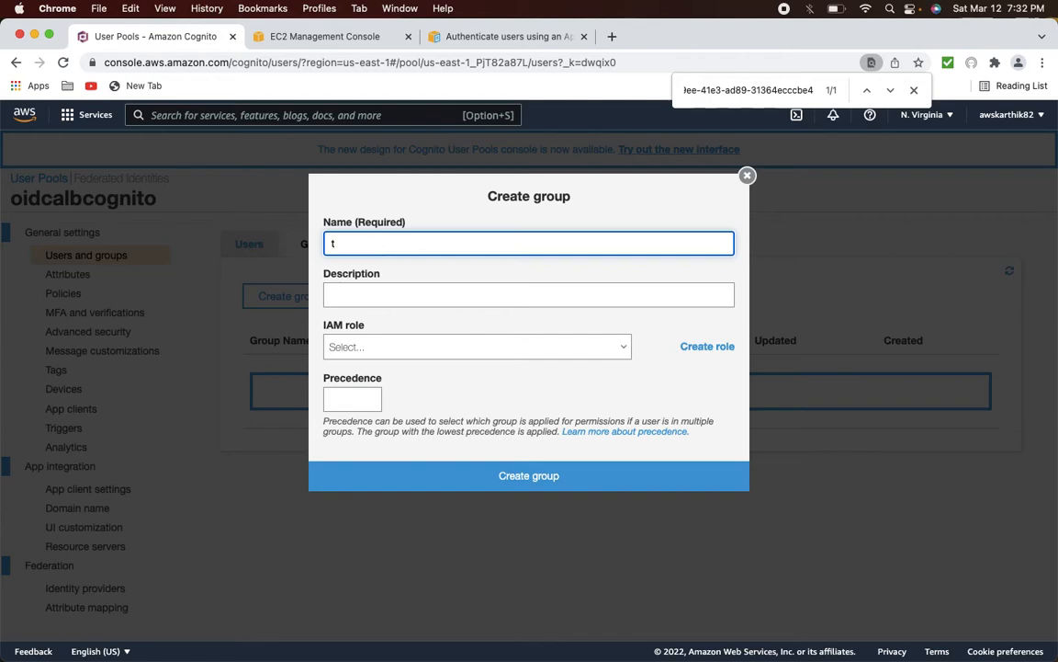
{"action": "type", "text": "estgroup1"}
{"action": "key", "text": "Tab"}
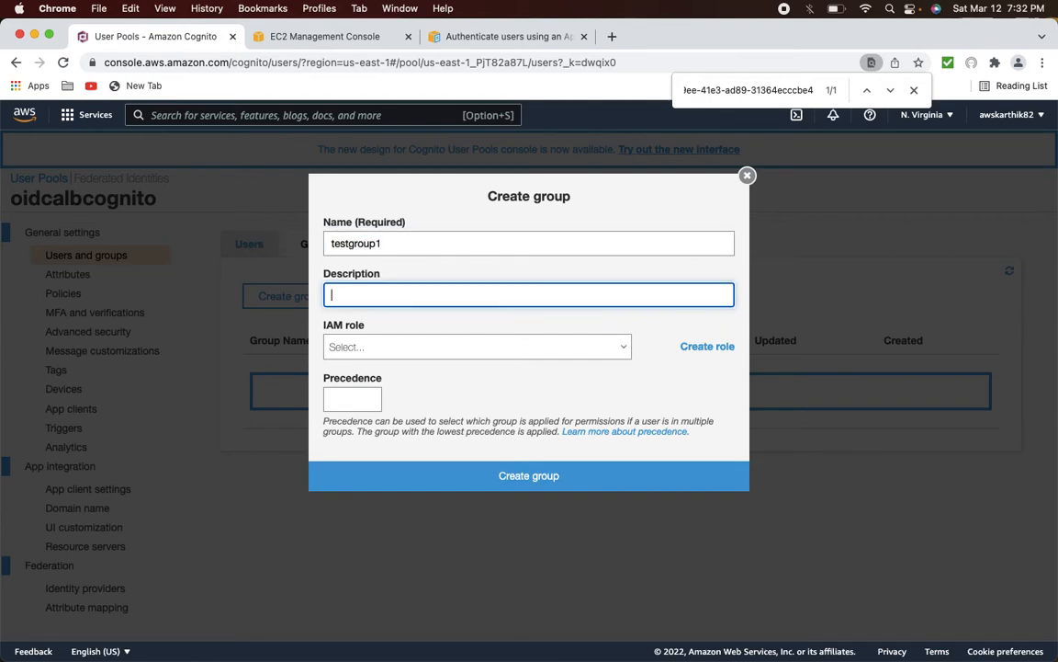
{"action": "type", "text": "testgroup"}
{"action": "left_click", "coordinate": [388, 346]}
{"action": "left_click", "coordinate": [388, 346]}
{"action": "left_click", "coordinate": [387, 345]}
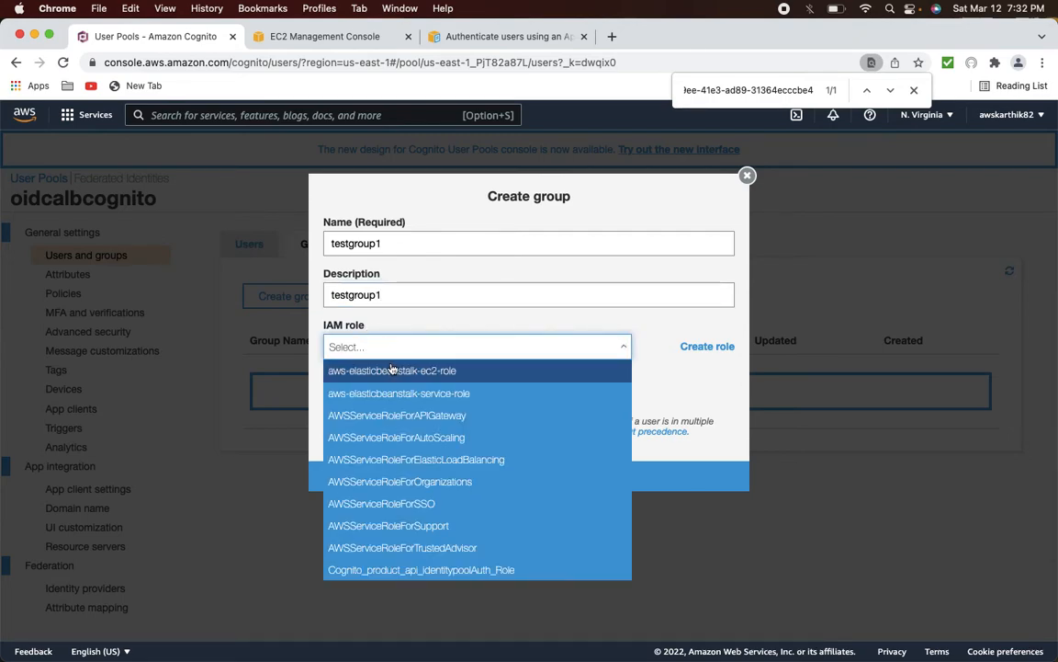
{"action": "left_click", "coordinate": [477, 419]}
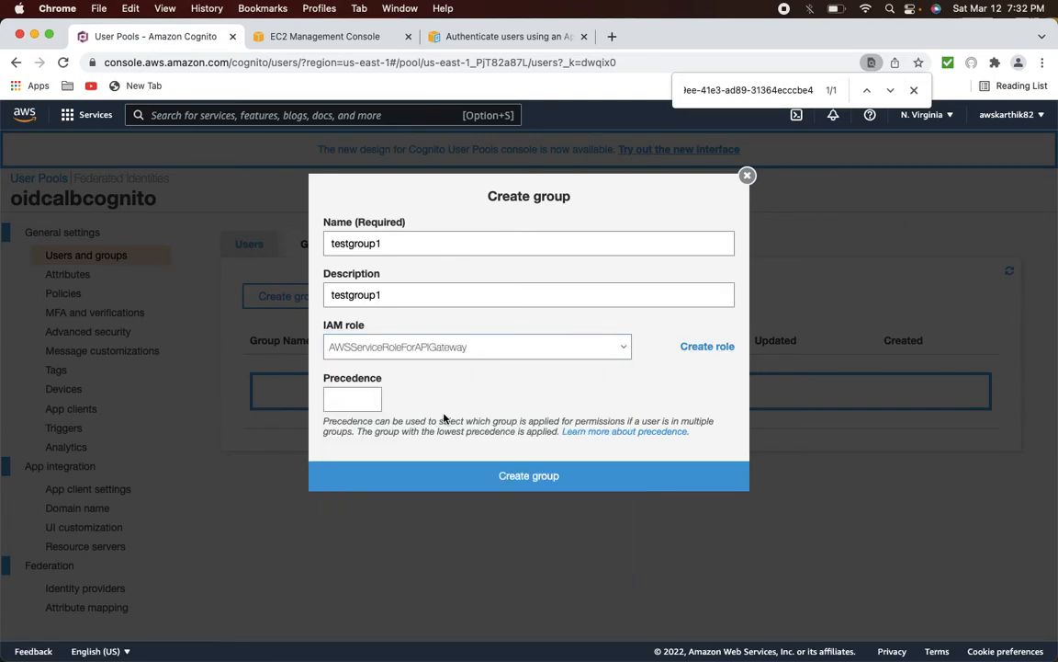
{"action": "left_click", "coordinate": [494, 476]}
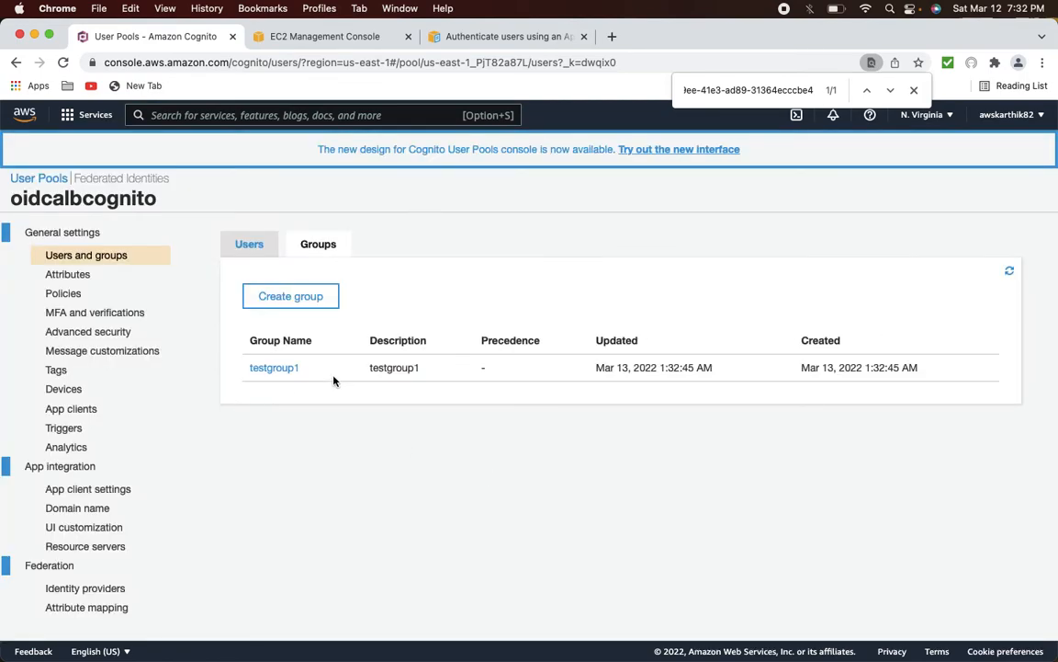
- Create group testgroup2 with description testgroup2 and role AWSServiceRoleForElasticLoadBalancing
{"action": "left_click", "coordinate": [305, 296]}
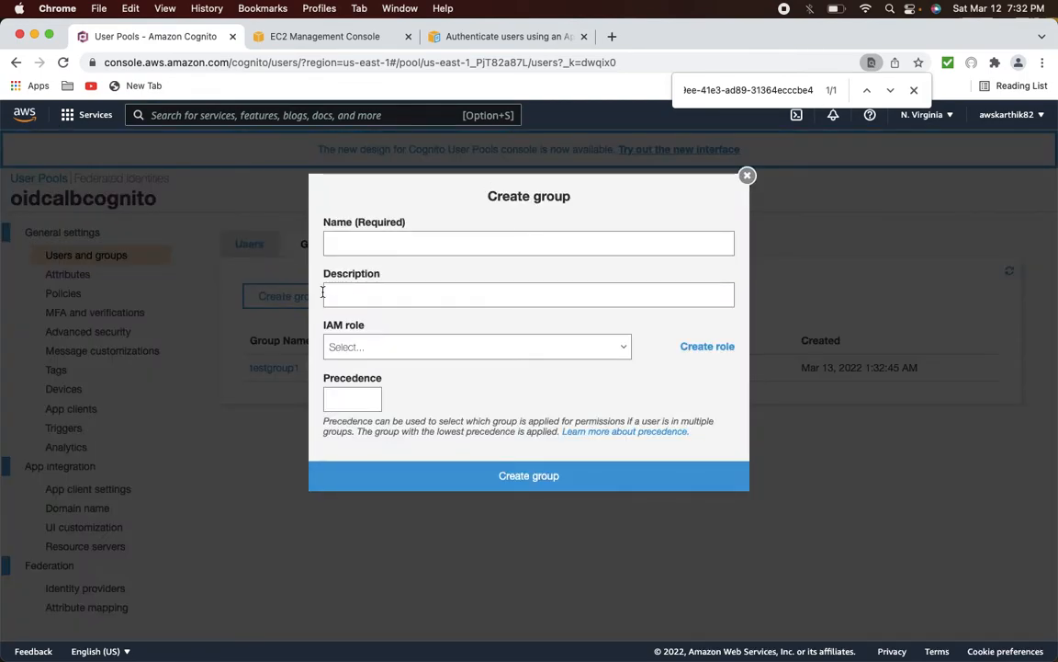
{"action": "left_click", "coordinate": [369, 244]}
{"action": "type", "text": "test"}
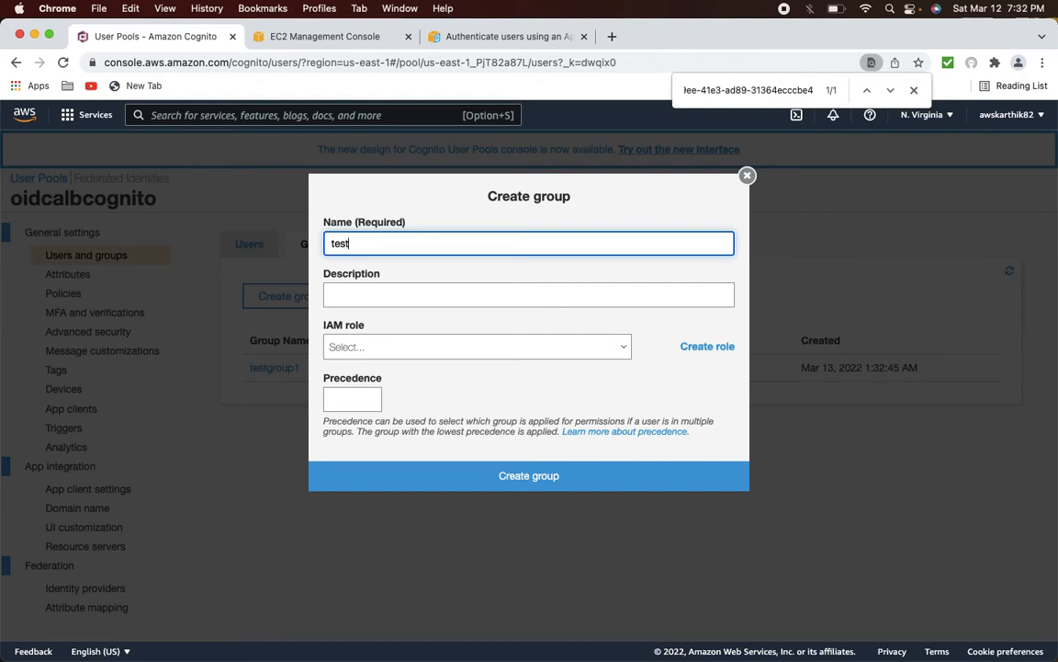
{"action": "type", "text": "group2"}
{"action": "double_click", "coordinate": [359, 244]}
{"action": "left_click", "coordinate": [361, 287]}
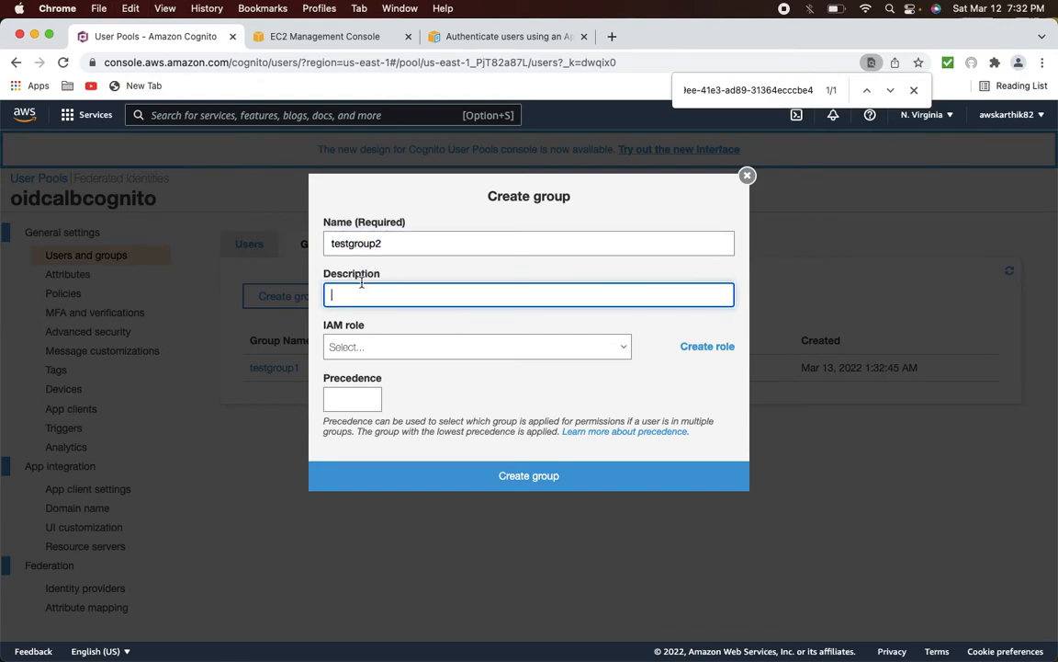
{"action": "key", "text": "super+v"}
{"action": "left_click", "coordinate": [395, 346]}
{"action": "left_click", "coordinate": [397, 459]}
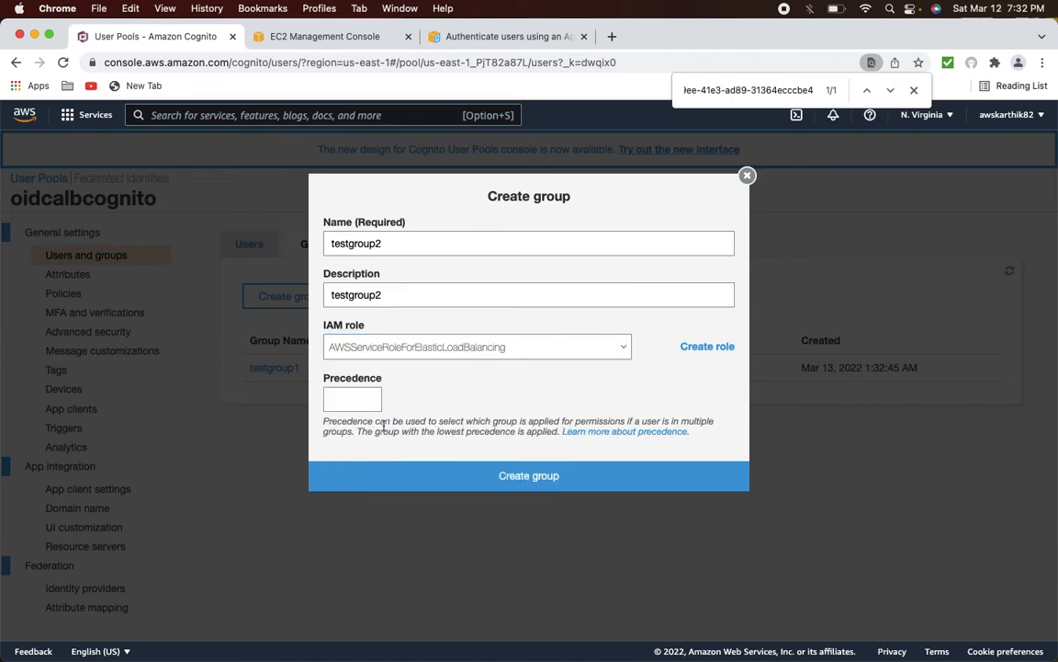
{"action": "left_click", "coordinate": [449, 471]}
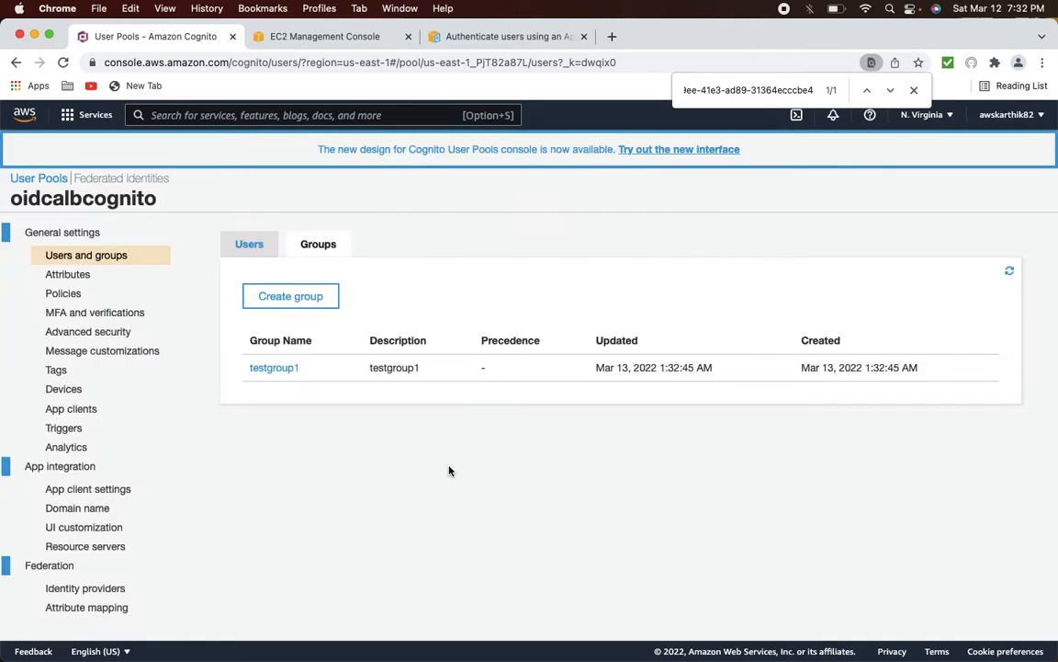
- Add testuser1 as a member of testgroup1
{"action": "left_click", "coordinate": [274, 368]}
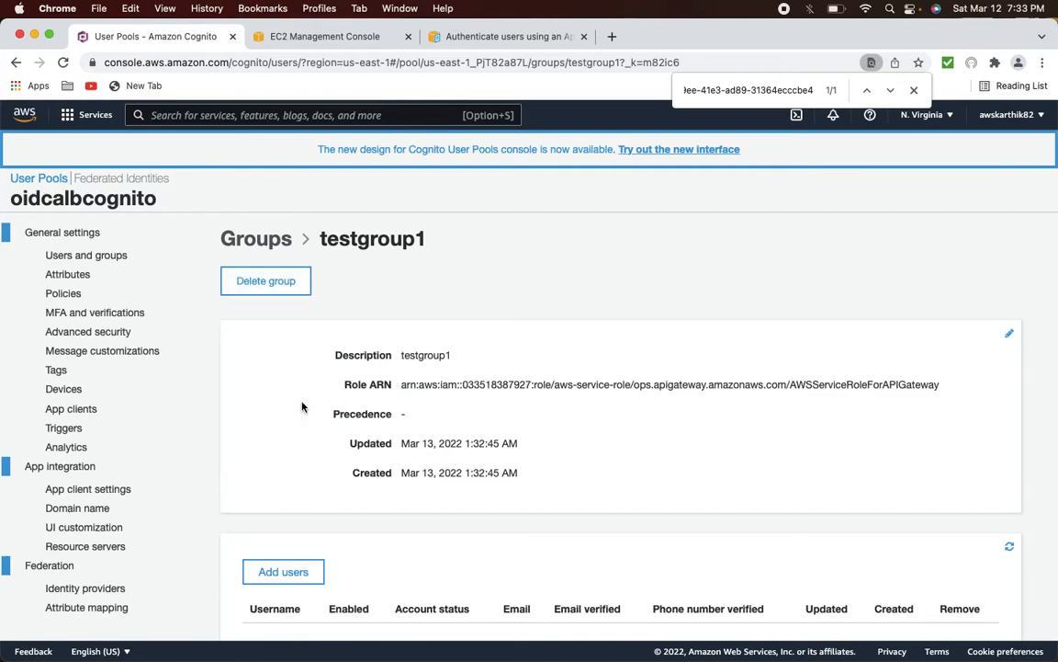
{"action": "left_click", "coordinate": [293, 565]}
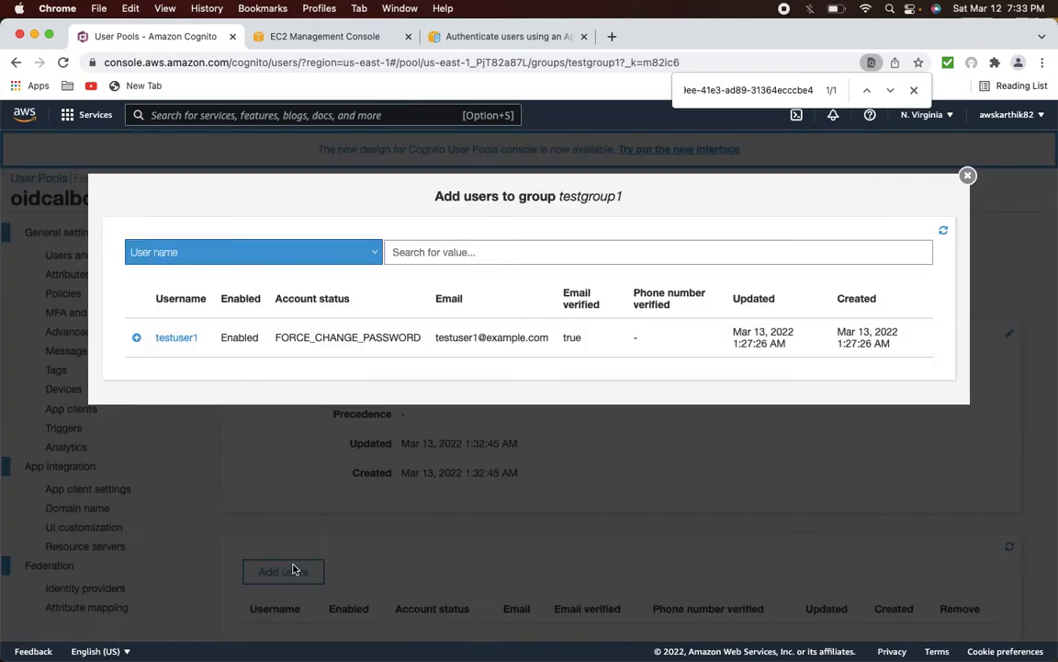
{"action": "left_click", "coordinate": [135, 338]}
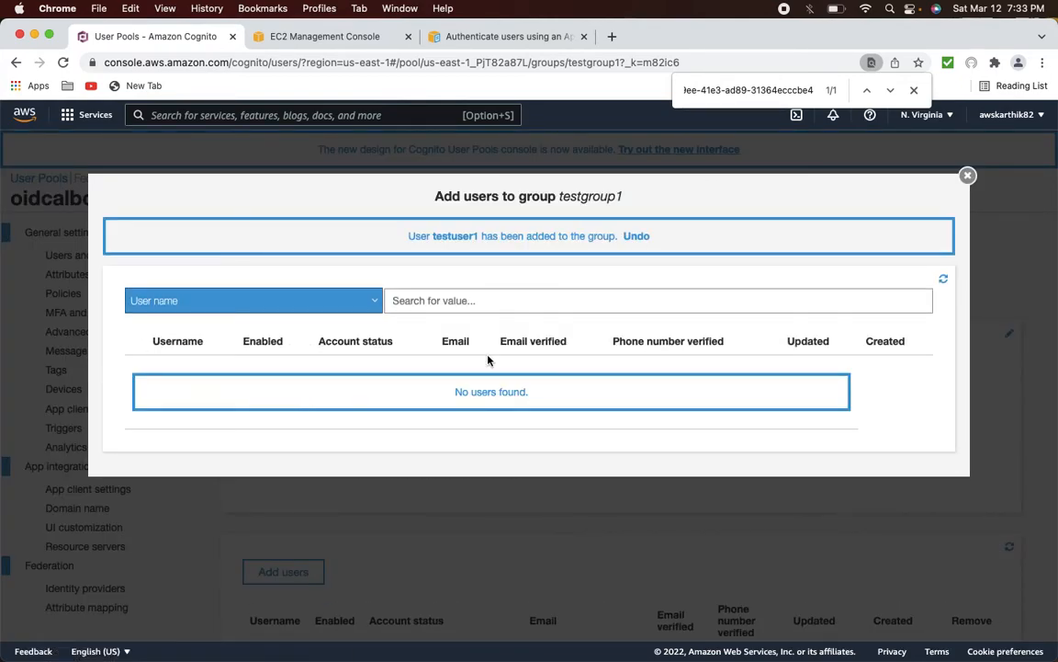
{"action": "left_click", "coordinate": [968, 176]}
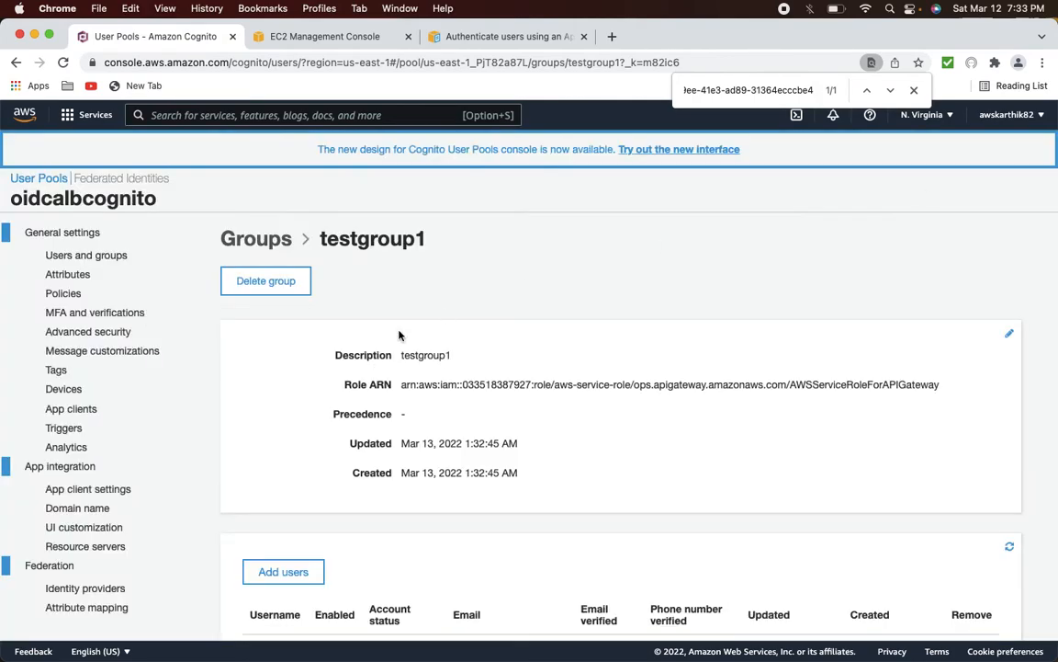
{"action": "scroll", "coordinate": [363, 349], "scroll_direction": "down", "scroll_amount": 2}
{"action": "scroll", "coordinate": [312, 294], "scroll_direction": "up", "scroll_amount": 2}
{"action": "left_click", "coordinate": [269, 242]}
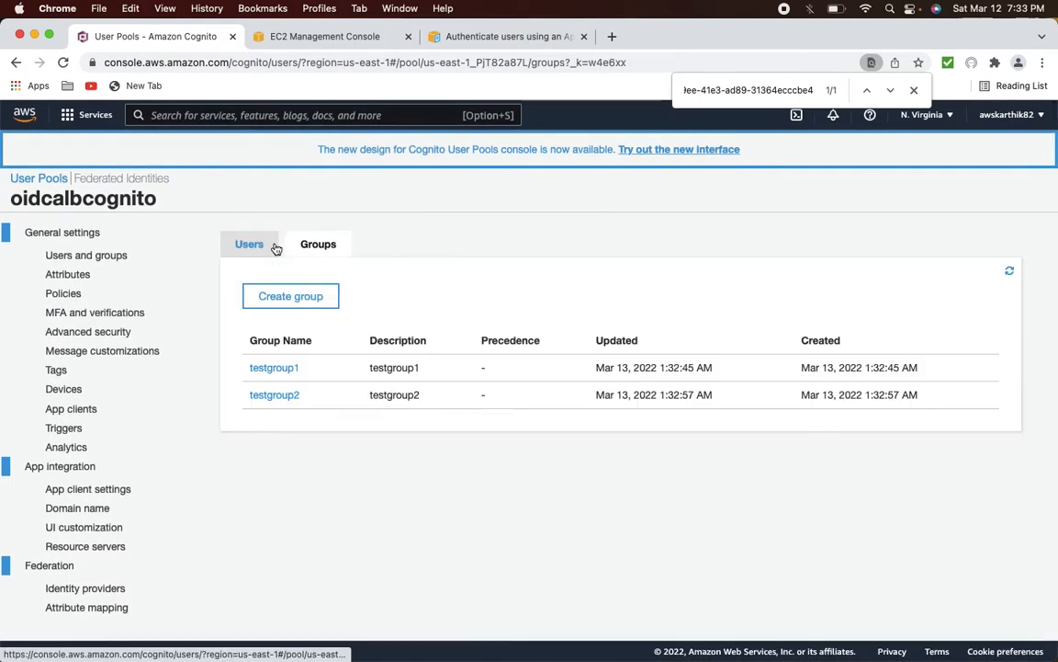
- Add testuser1 to testgroup2 and return to the pool's Users list
{"action": "left_click", "coordinate": [272, 396]}
{"action": "scroll", "coordinate": [276, 514], "scroll_direction": "down", "scroll_amount": 2}
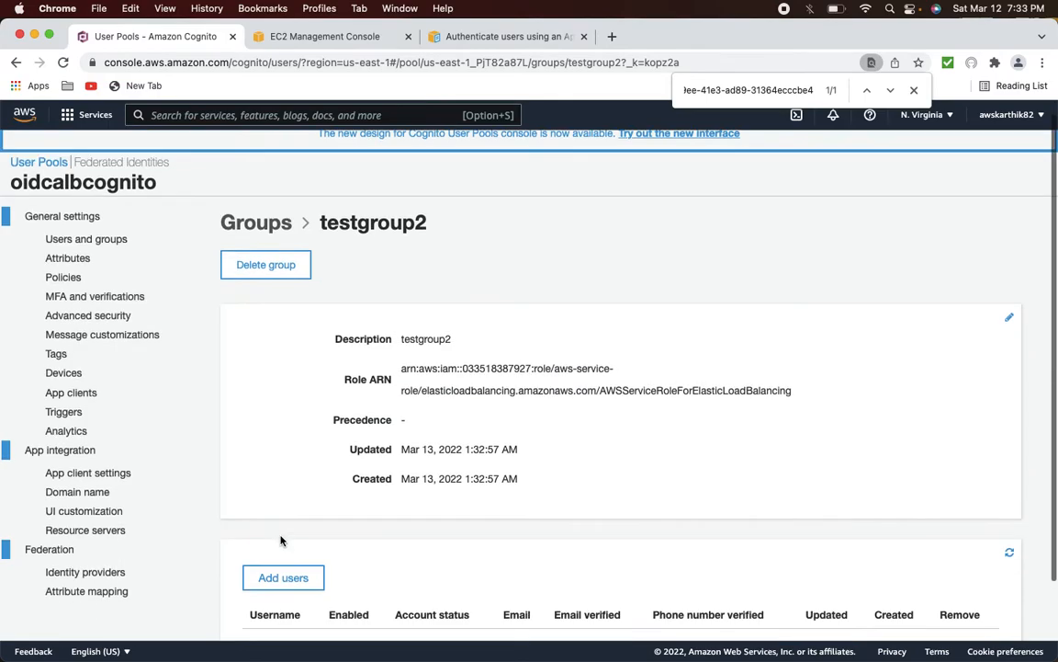
{"action": "left_click", "coordinate": [281, 525]}
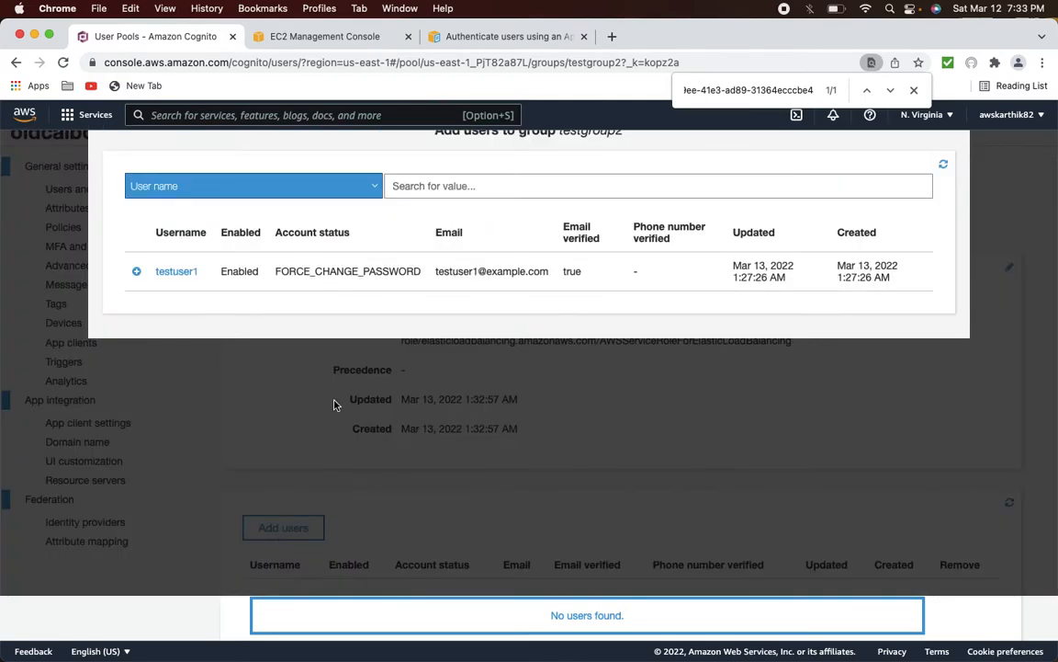
{"action": "left_click", "coordinate": [136, 271]}
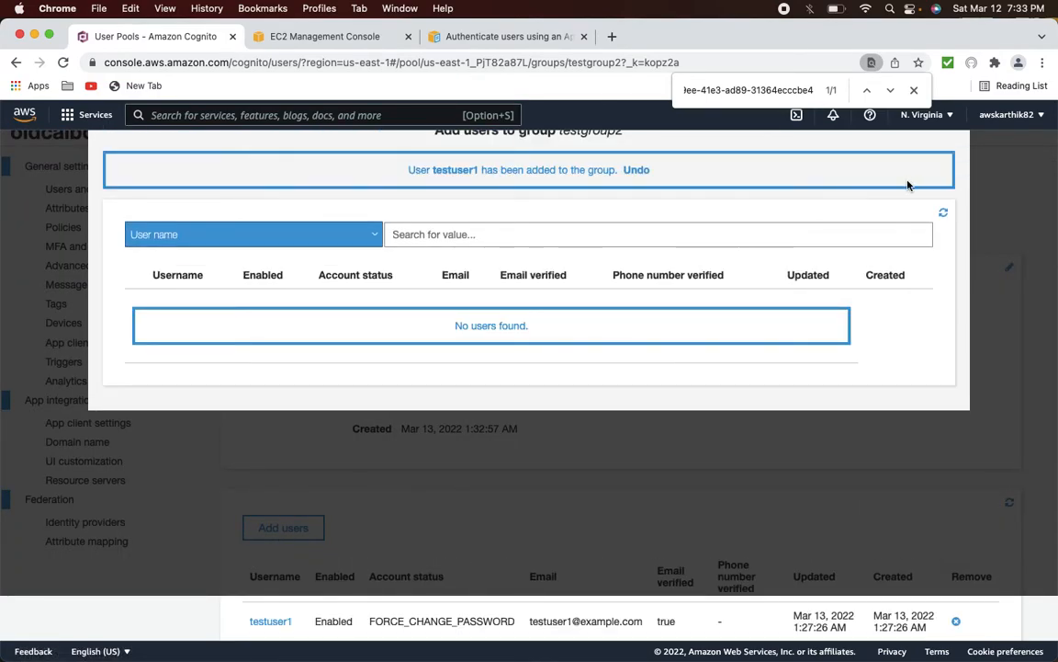
{"action": "scroll", "coordinate": [906, 182], "scroll_direction": "up", "scroll_amount": 2}
{"action": "left_click", "coordinate": [966, 175]}
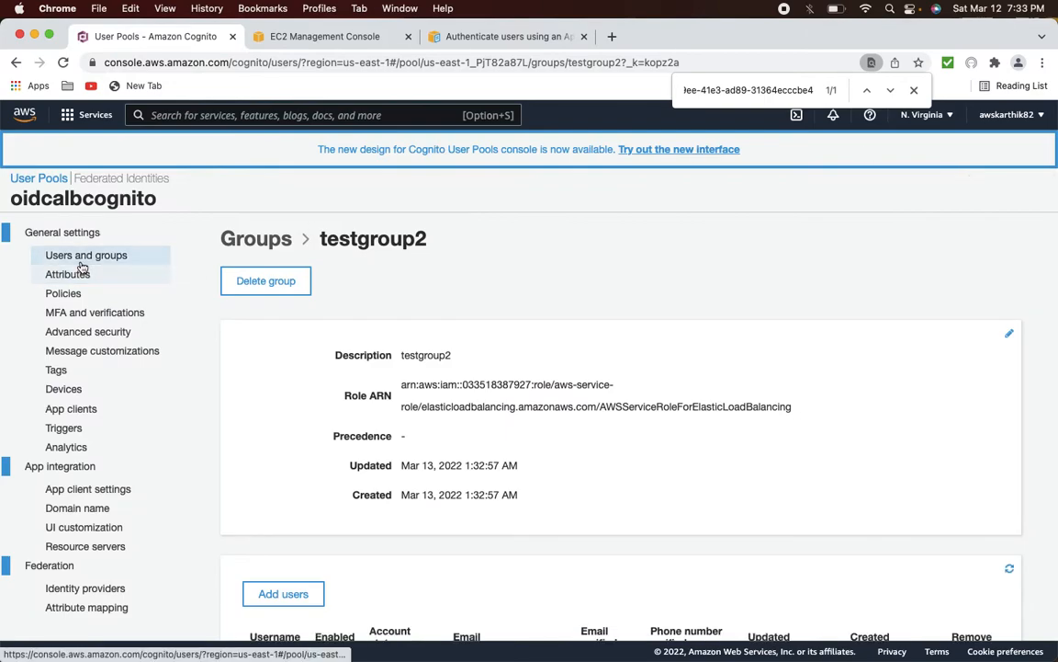
{"action": "left_click", "coordinate": [85, 257]}
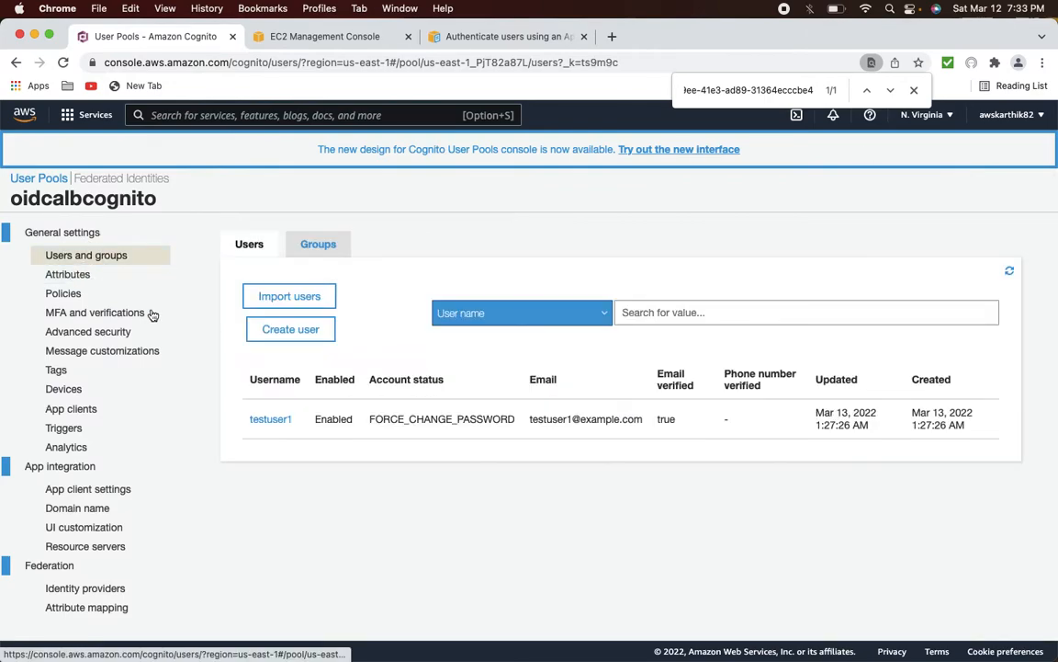
- Create user testuser2 without an invitation, with a temporary password and an e-mail address
{"action": "left_click", "coordinate": [315, 334]}
{"action": "left_click", "coordinate": [414, 247]}
{"action": "type", "text": "te"}
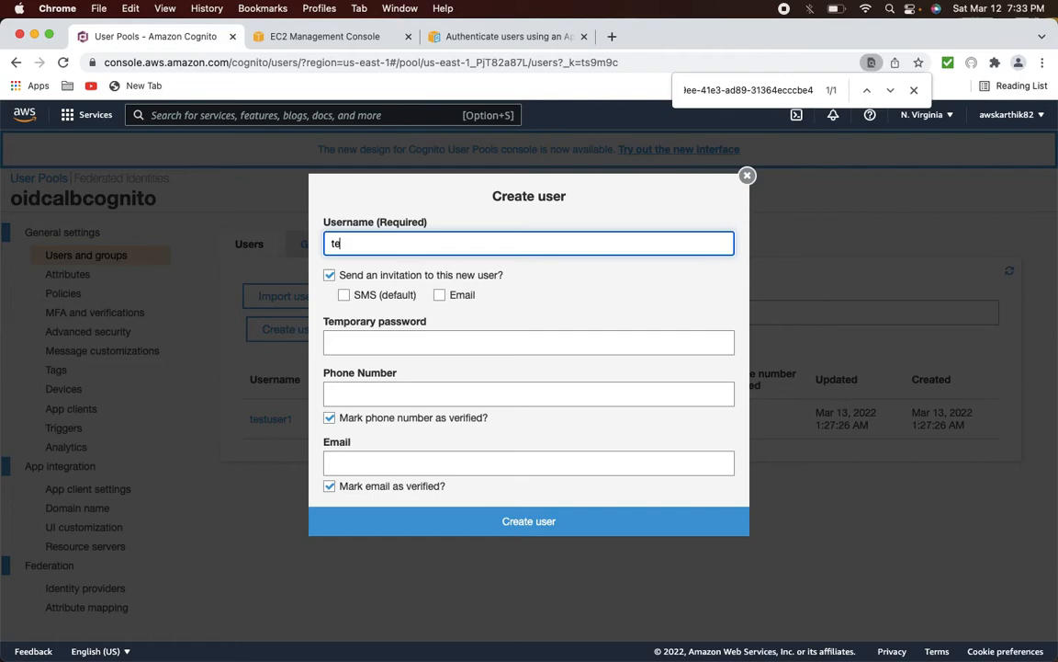
{"action": "type", "text": "stuser2"}
{"action": "left_click", "coordinate": [395, 339]}
{"action": "left_click", "coordinate": [329, 274]}
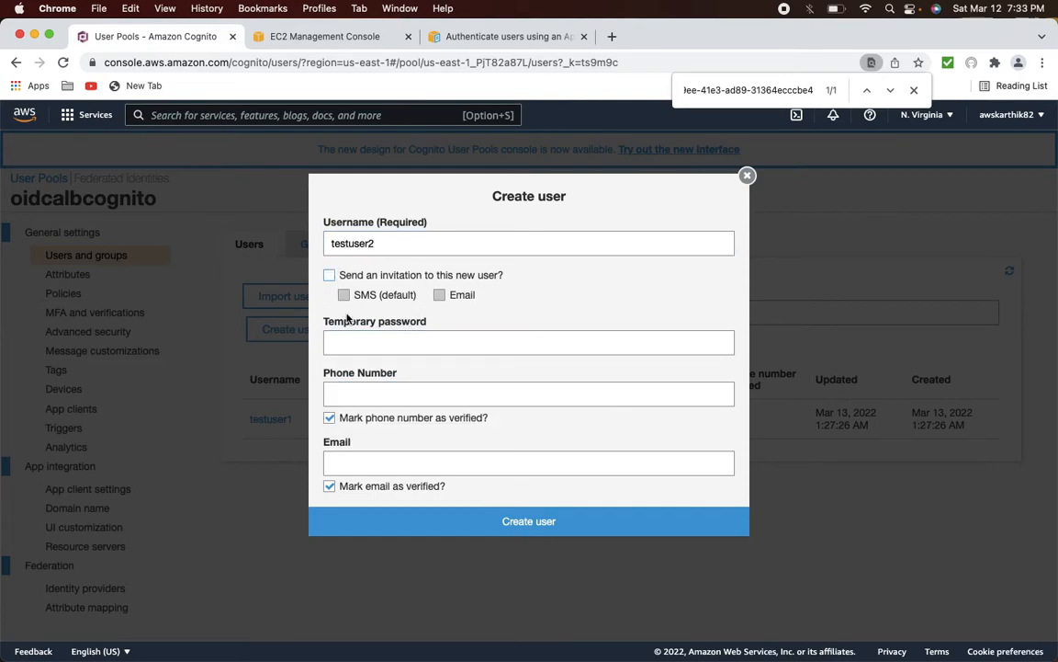
{"action": "left_click", "coordinate": [367, 346]}
{"action": "type", "text": "Te"}
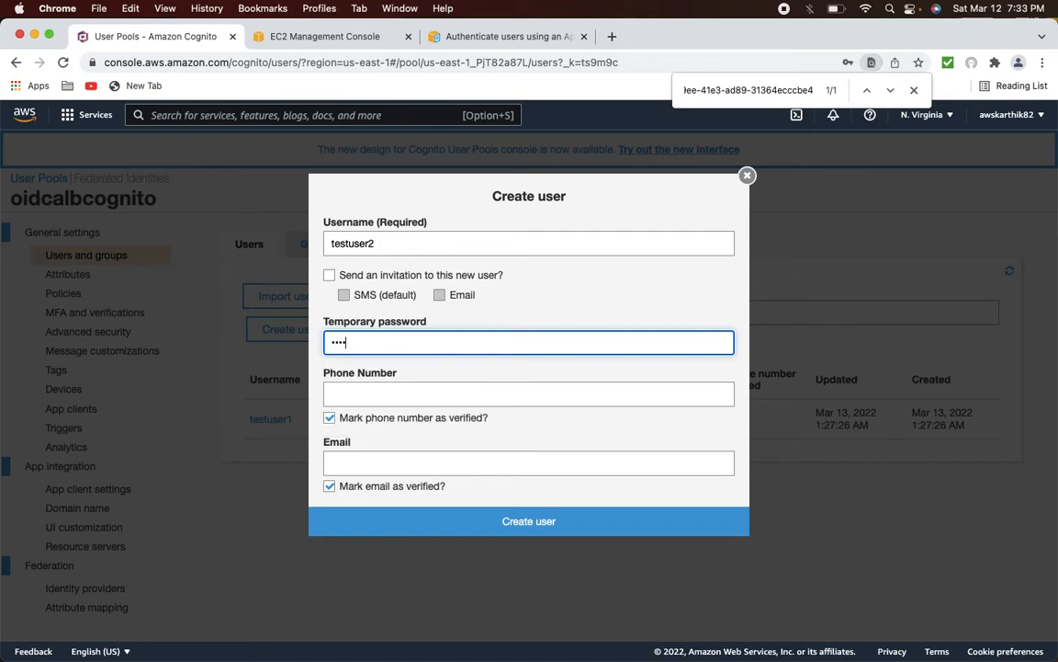
{"action": "key", "text": "Tab"}
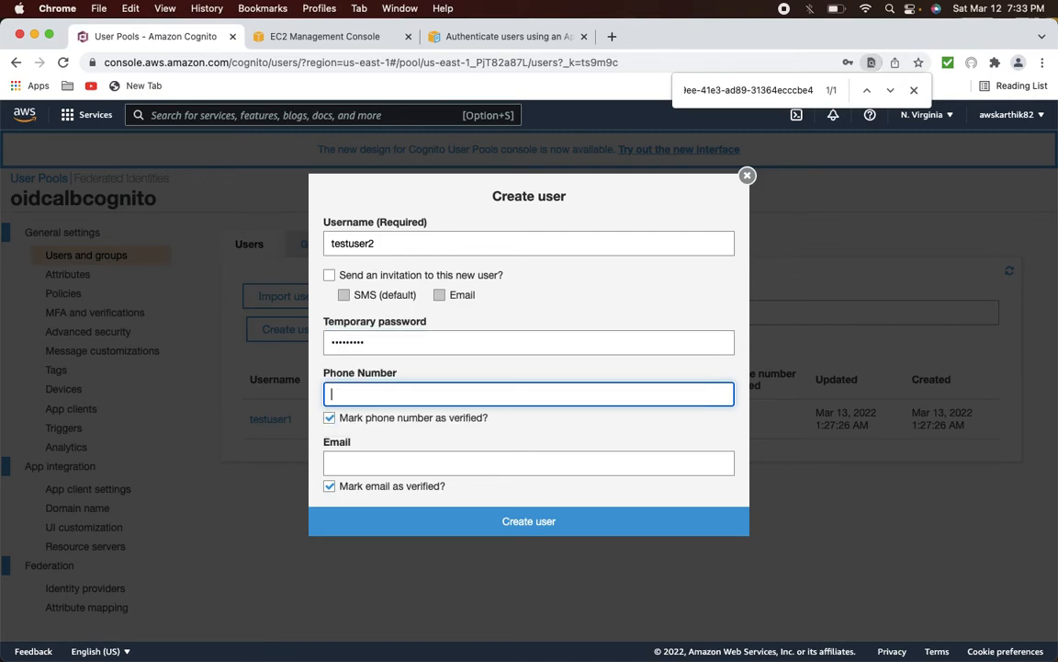
{"action": "left_click", "coordinate": [329, 417]}
{"action": "left_click", "coordinate": [341, 459]}
{"action": "type", "text": "testuser"}
{"action": "type", "text": "2!"}
{"action": "type", "text": "example.com"}
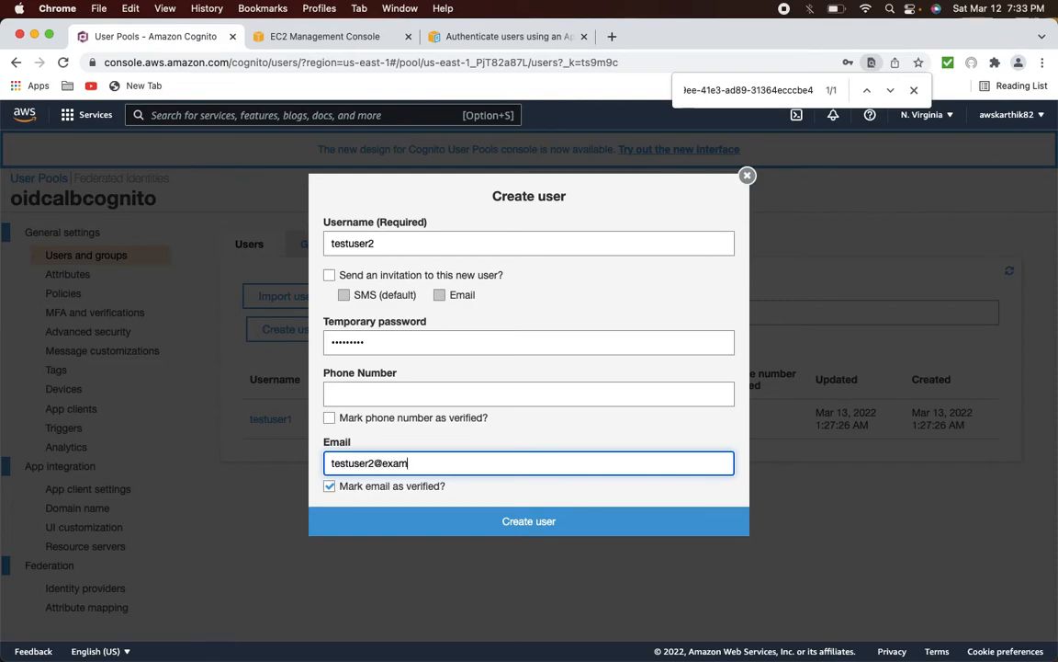
{"action": "left_click", "coordinate": [491, 537]}
- Add testuser2 to testgroup2
{"action": "left_click", "coordinate": [287, 459]}
{"action": "left_click", "coordinate": [293, 288]}
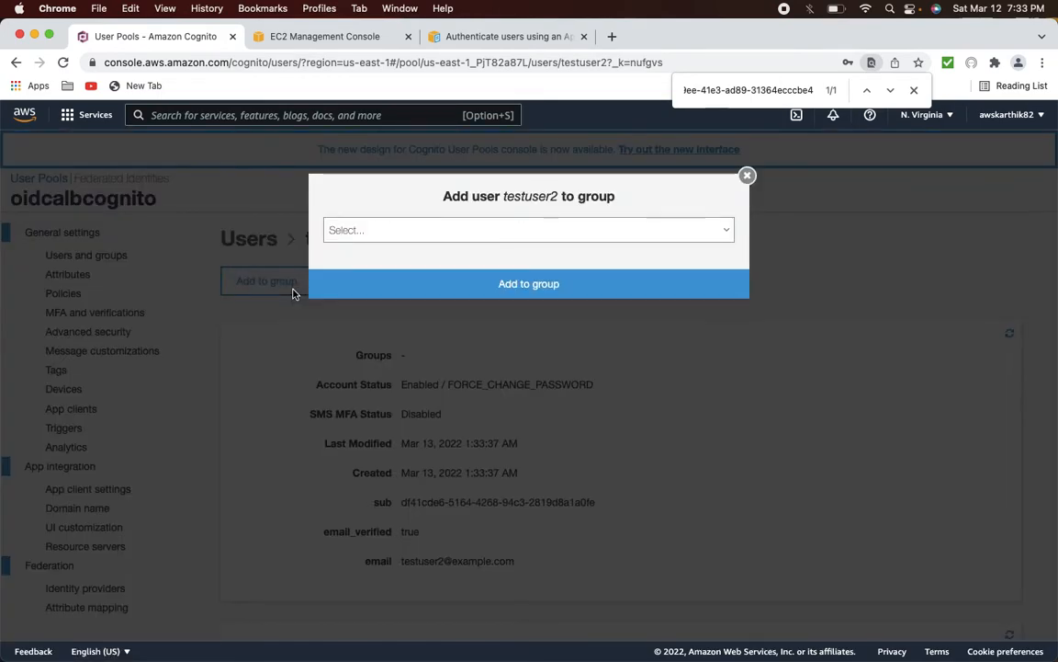
{"action": "left_click", "coordinate": [549, 231]}
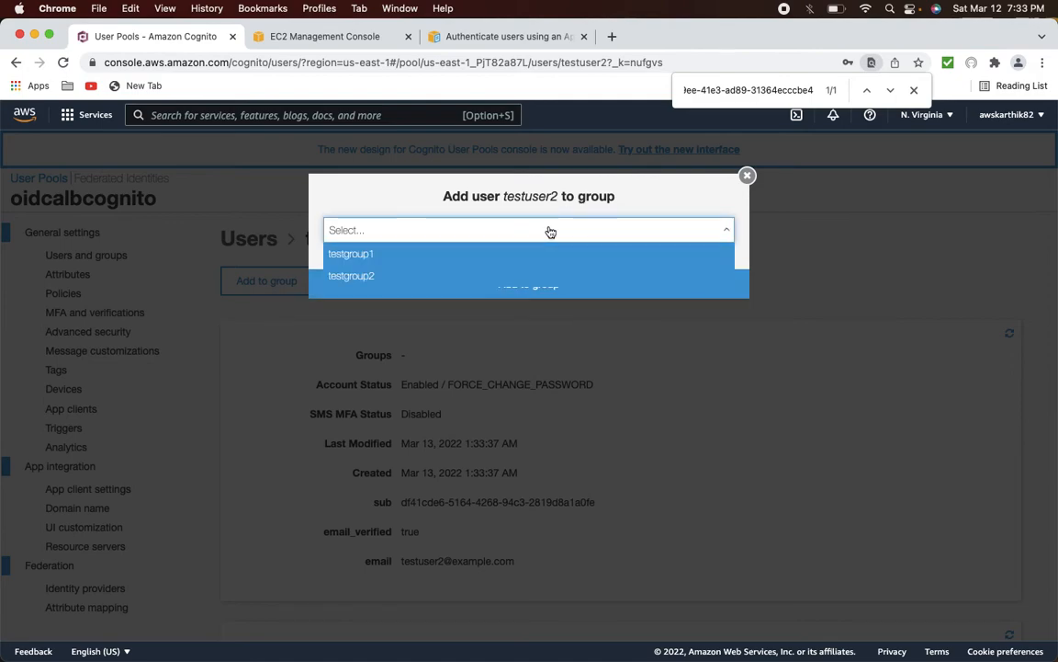
{"action": "left_click", "coordinate": [502, 276]}
{"action": "left_click", "coordinate": [520, 284]}
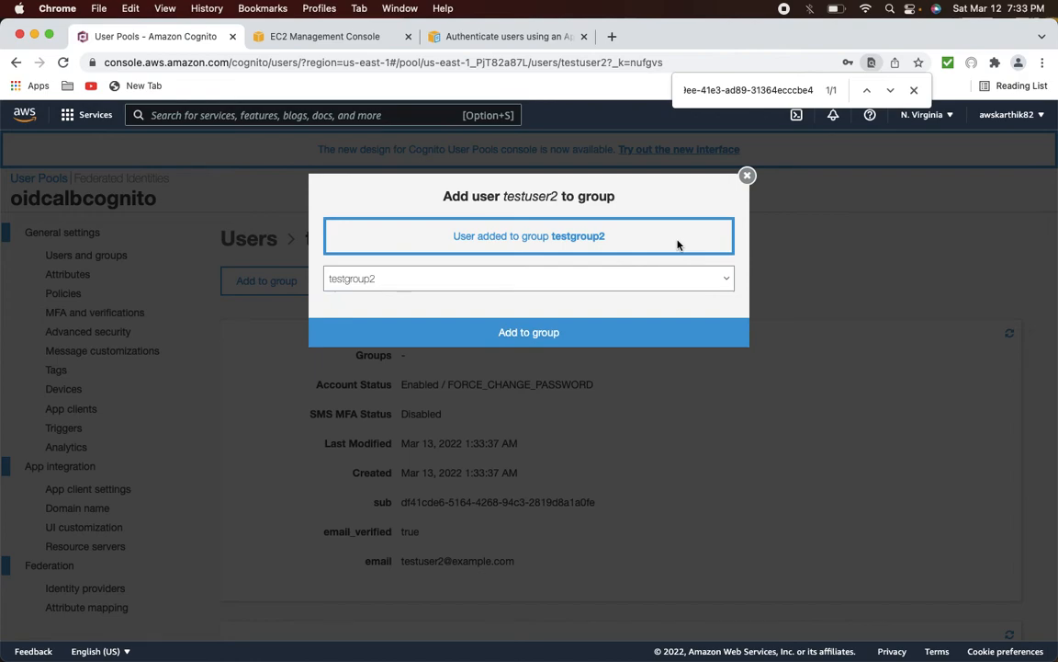
{"action": "left_click", "coordinate": [747, 176]}
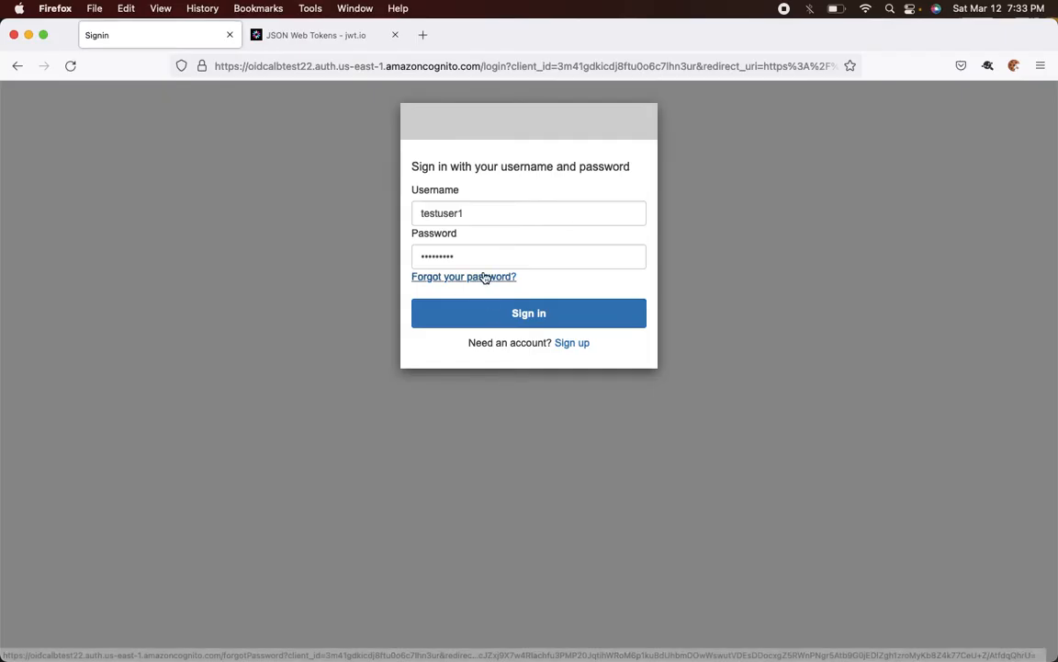
- Sign back in to the load balancer app as testuser1
{"action": "left_click", "coordinate": [480, 213]}
{"action": "left_click", "coordinate": [276, 313]}
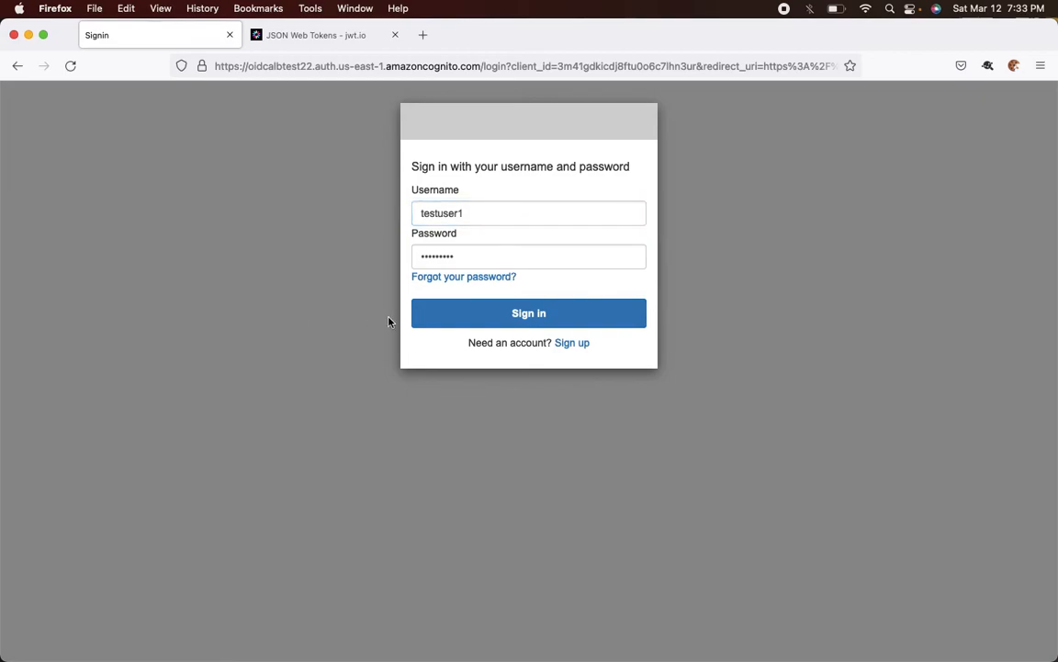
{"action": "left_click", "coordinate": [487, 314]}
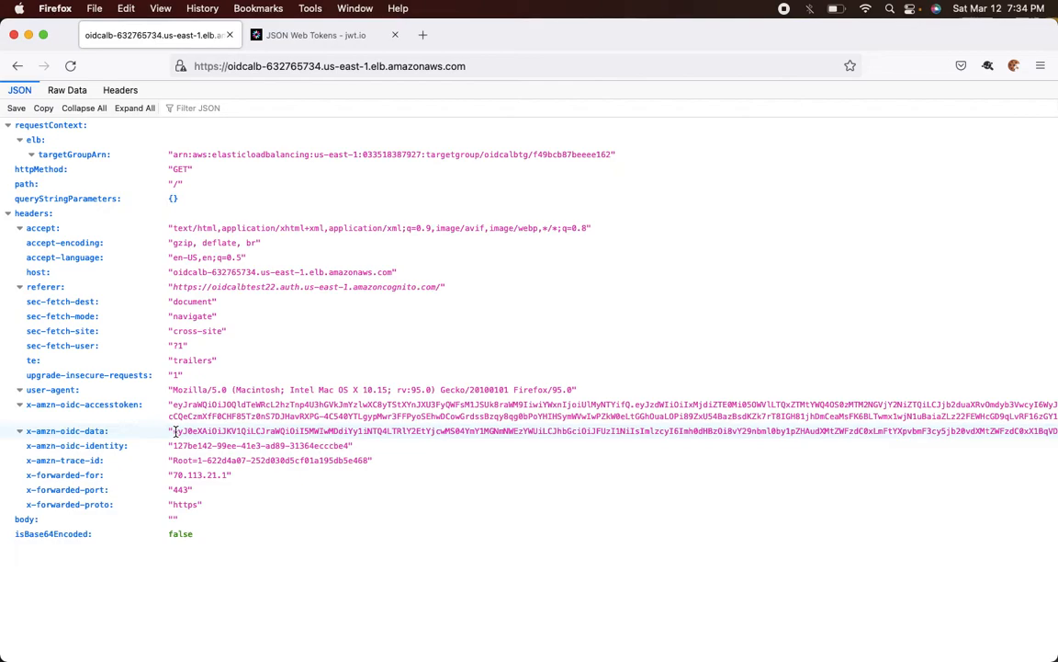
- Select the x-amzn-oidc-accesstoken value in the raw response and switch to jwt.io
{"action": "left_click", "coordinate": [67, 90]}
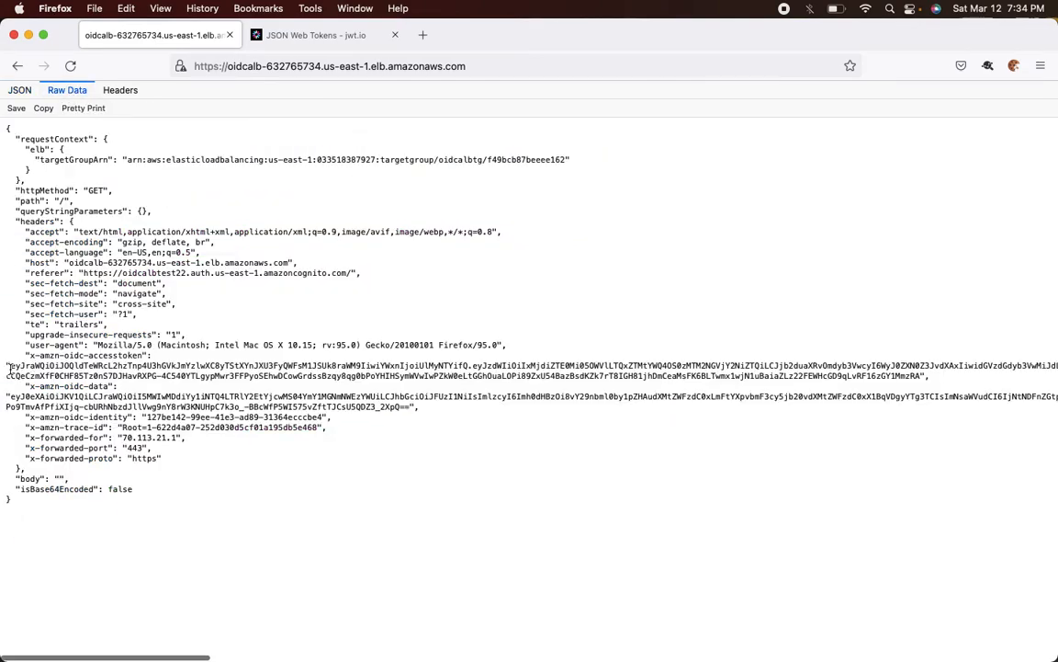
{"action": "left_click_drag", "start_coordinate": [11, 368], "coordinate": [15, 369]}
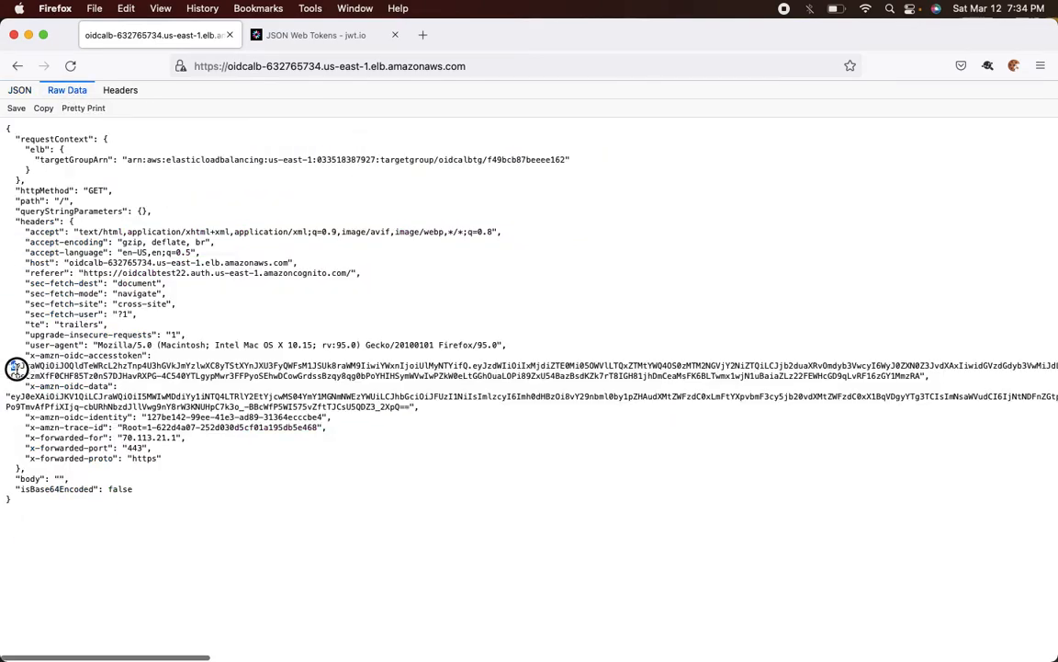
{"action": "left_click", "coordinate": [922, 375], "text": "shift"}
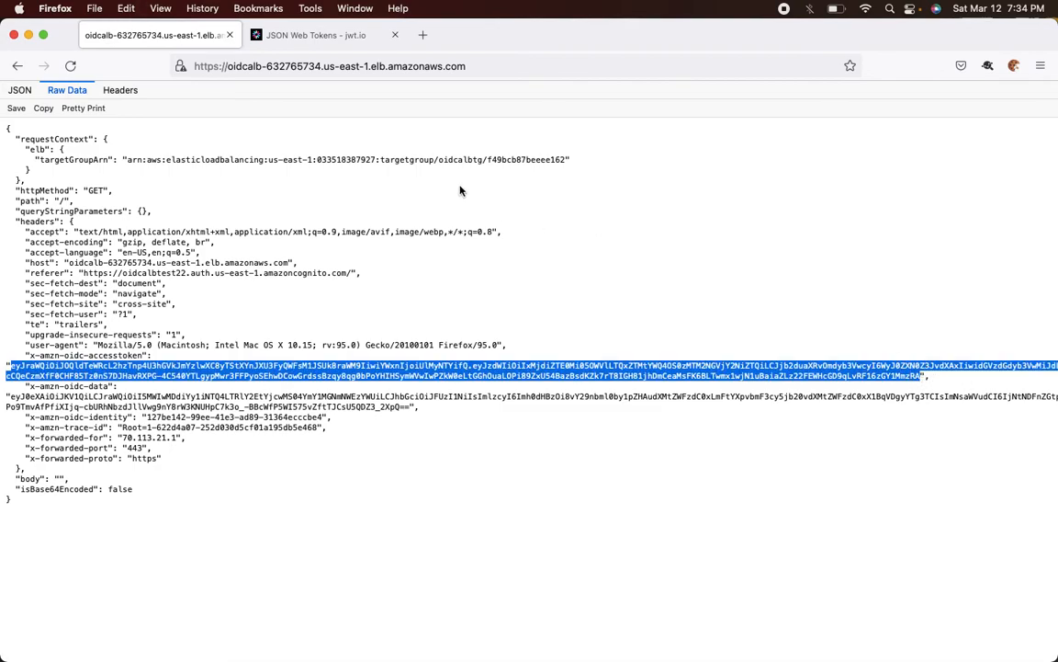
{"action": "left_click", "coordinate": [340, 43]}
- Replace the encoded token with the new access token and highlight cognito:groups (testgroup1, testgroup2)
{"action": "left_click", "coordinate": [315, 352]}
{"action": "key", "text": "super+a"}
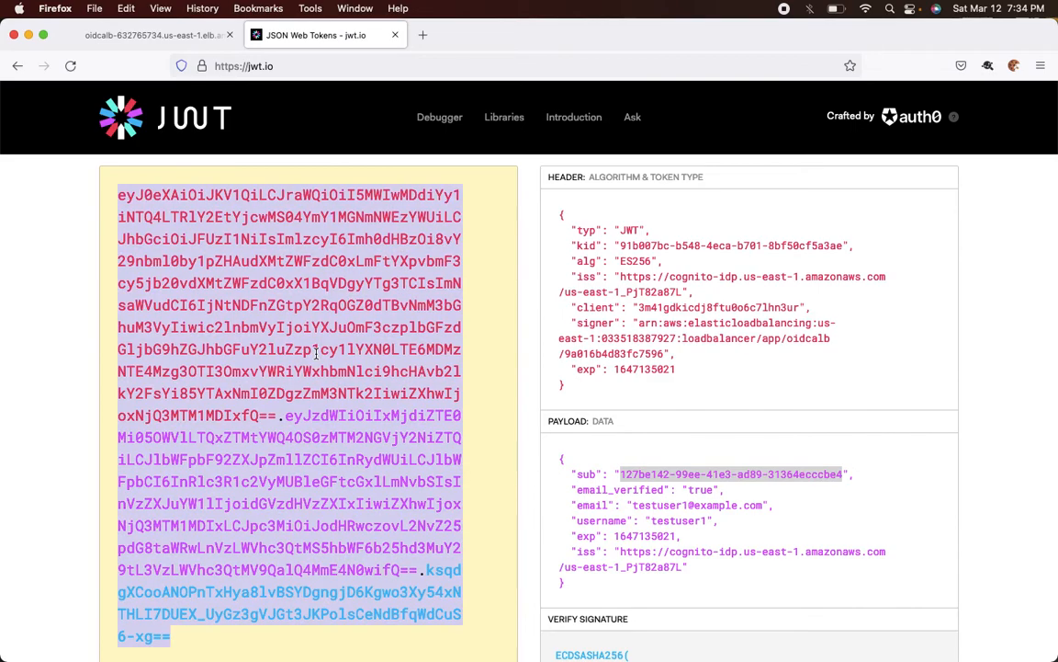
{"action": "key", "text": "super+v"}
{"action": "scroll", "coordinate": [569, 317], "scroll_direction": "up", "scroll_amount": 3}
{"action": "left_click_drag", "start_coordinate": [570, 317], "coordinate": [579, 366]}
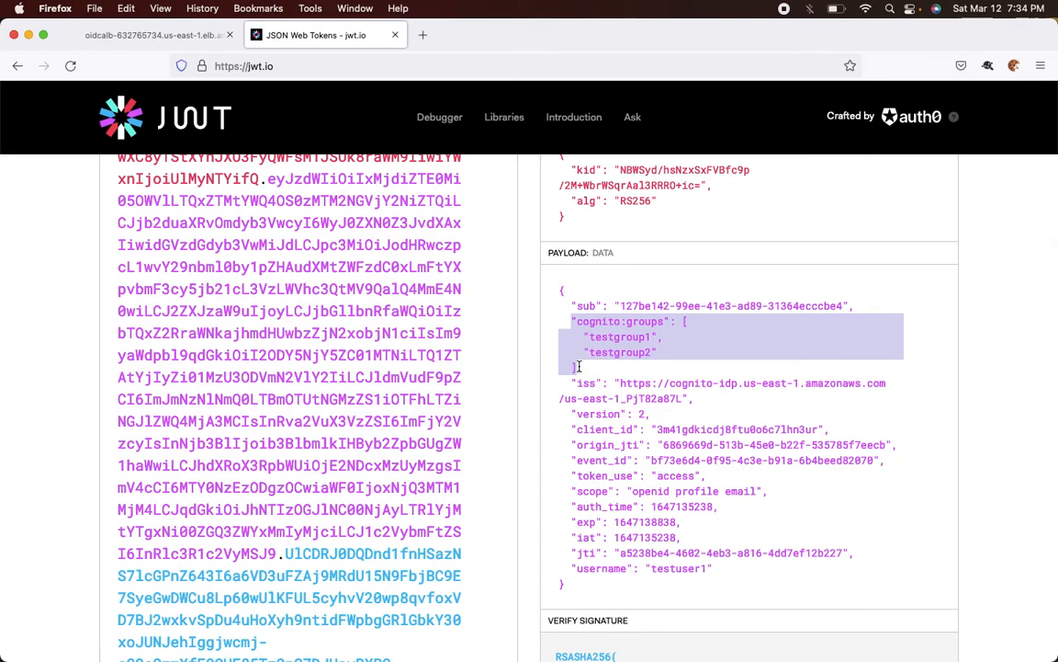
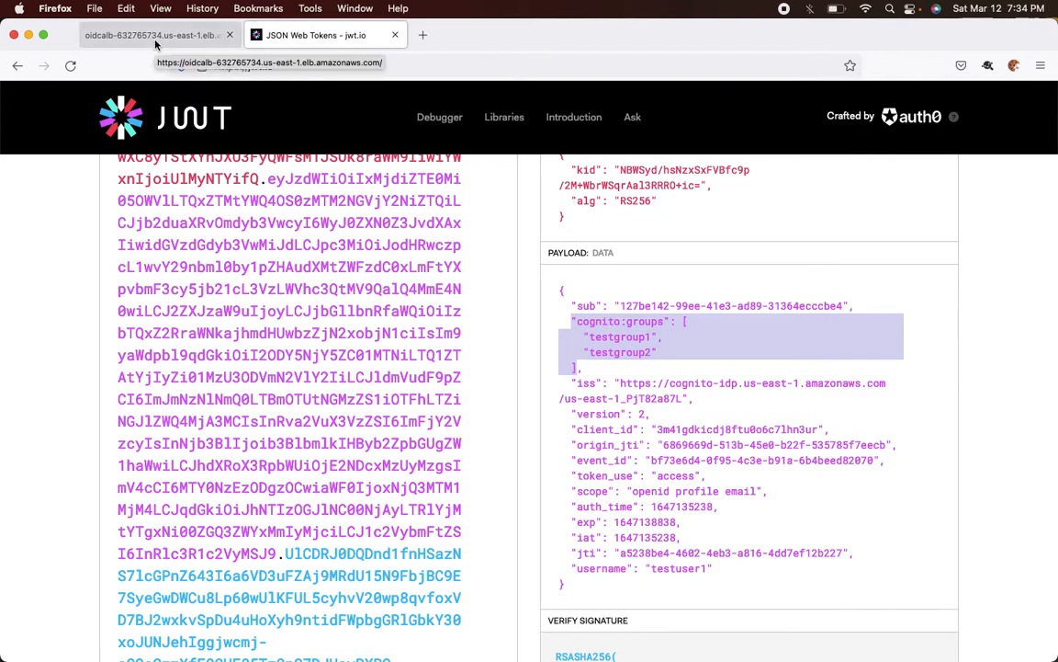
- Clear the groups highlight in jwt.io and return to the oidcalb raw request data tab
{"action": "left_click", "coordinate": [676, 574]}
{"action": "scroll", "coordinate": [676, 573], "scroll_direction": "down", "scroll_amount": 1}
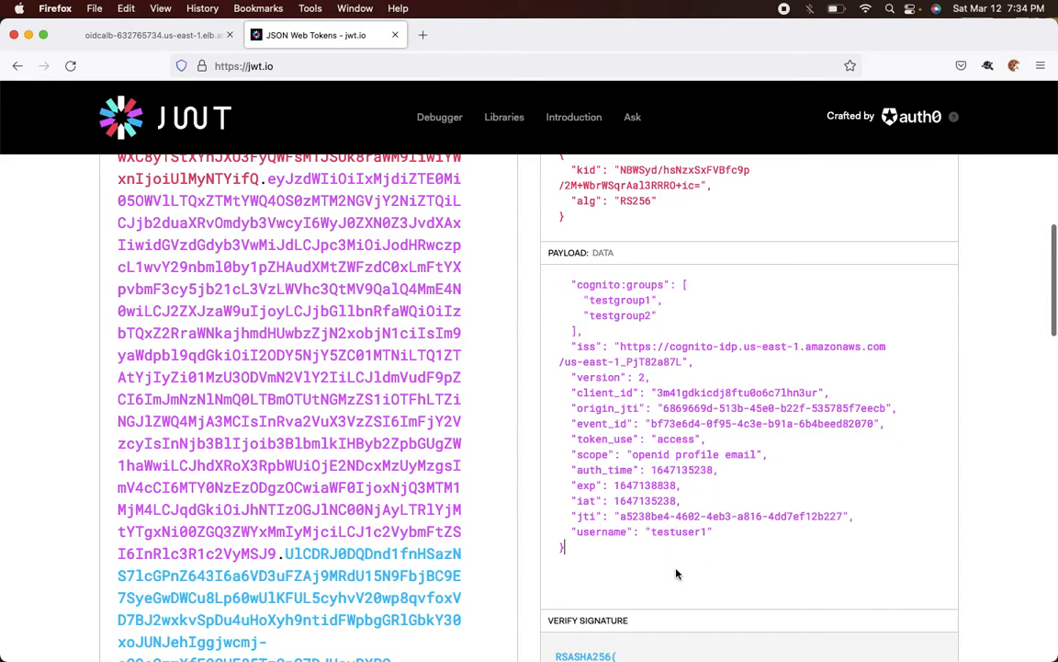
{"action": "scroll", "coordinate": [630, 318], "scroll_direction": "up", "scroll_amount": 2}
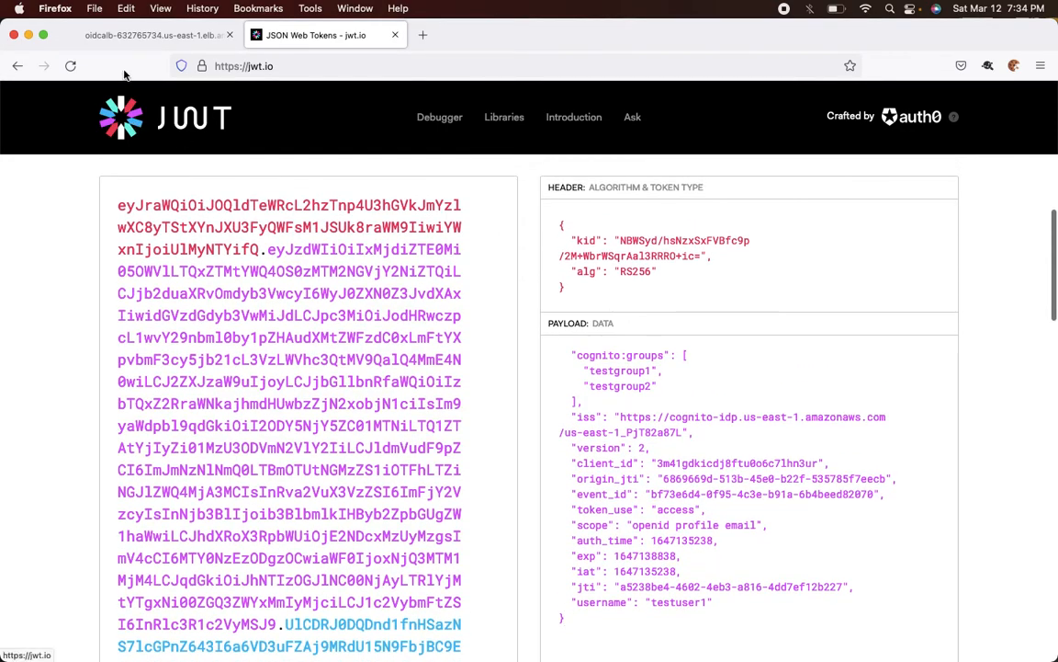
{"action": "left_click", "coordinate": [112, 31]}
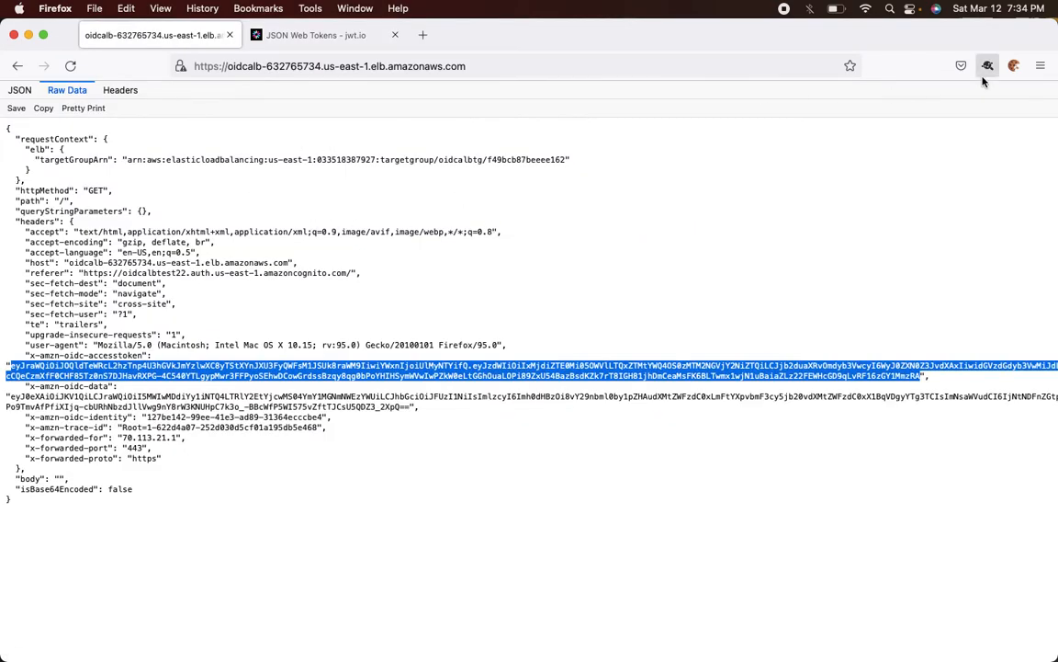
- Delete all cookies for the current context and reload the load balancer URL
{"action": "left_click", "coordinate": [1014, 67]}
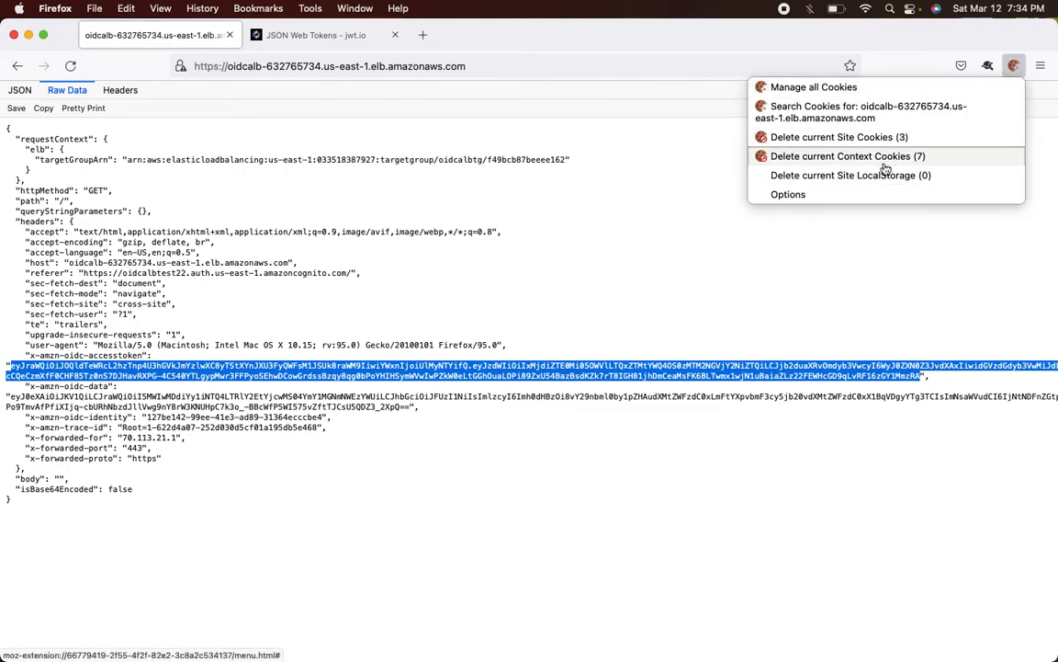
{"action": "left_click", "coordinate": [854, 157]}
{"action": "left_click", "coordinate": [995, 171]}
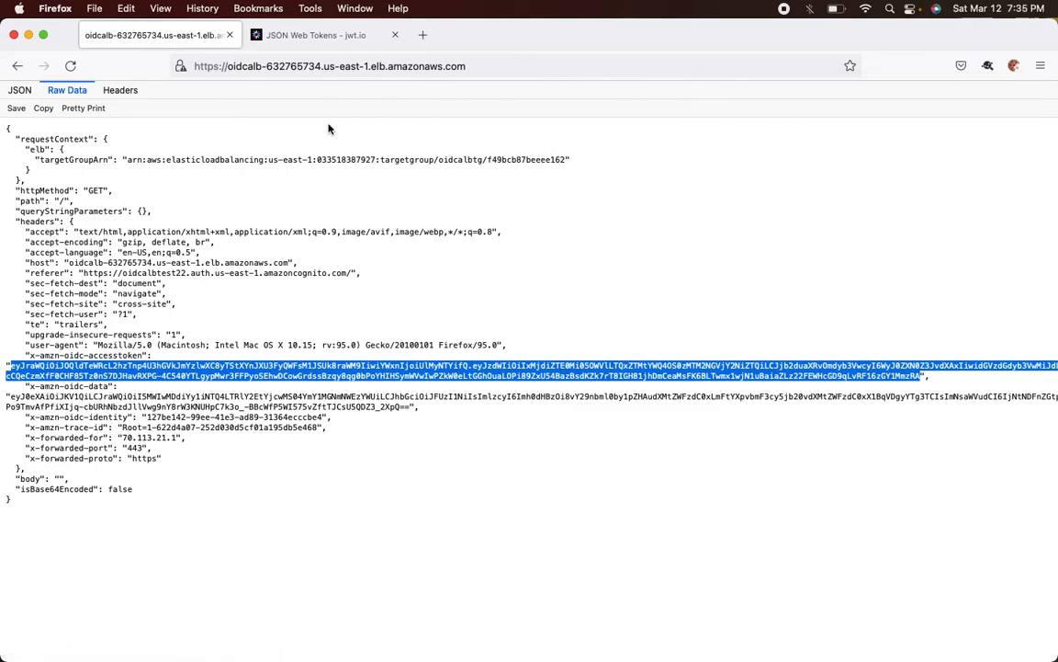
{"action": "left_click", "coordinate": [280, 68]}
{"action": "key", "text": "Return"}
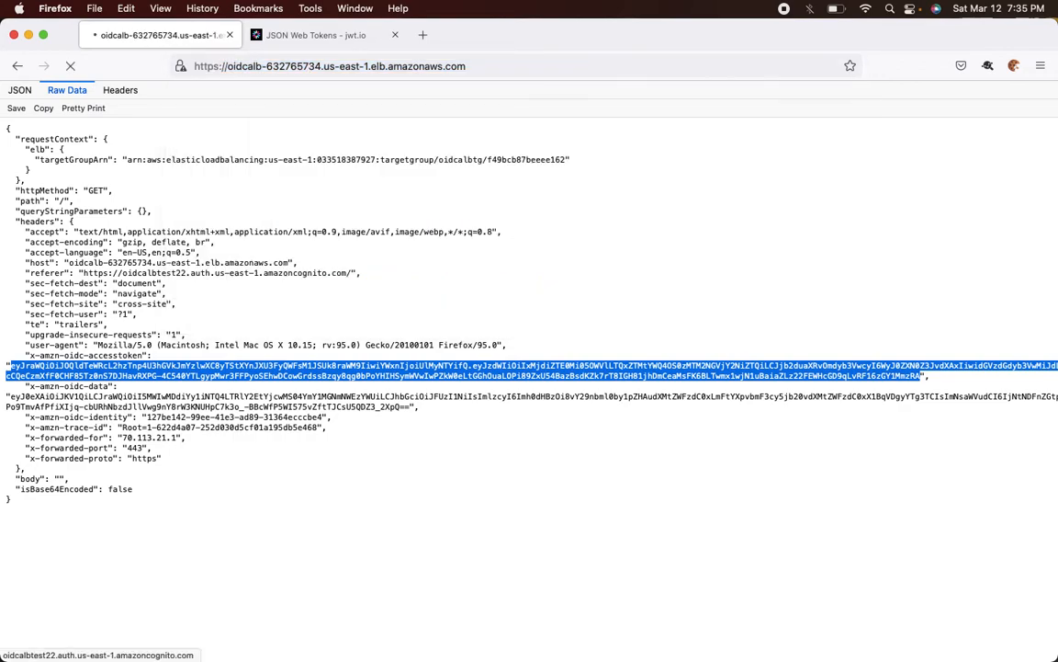
- Sign in to the Cognito Hosted UI as testuser2 and save the credentials
{"action": "left_click", "coordinate": [477, 207]}
{"action": "key", "text": "BackSpace"}
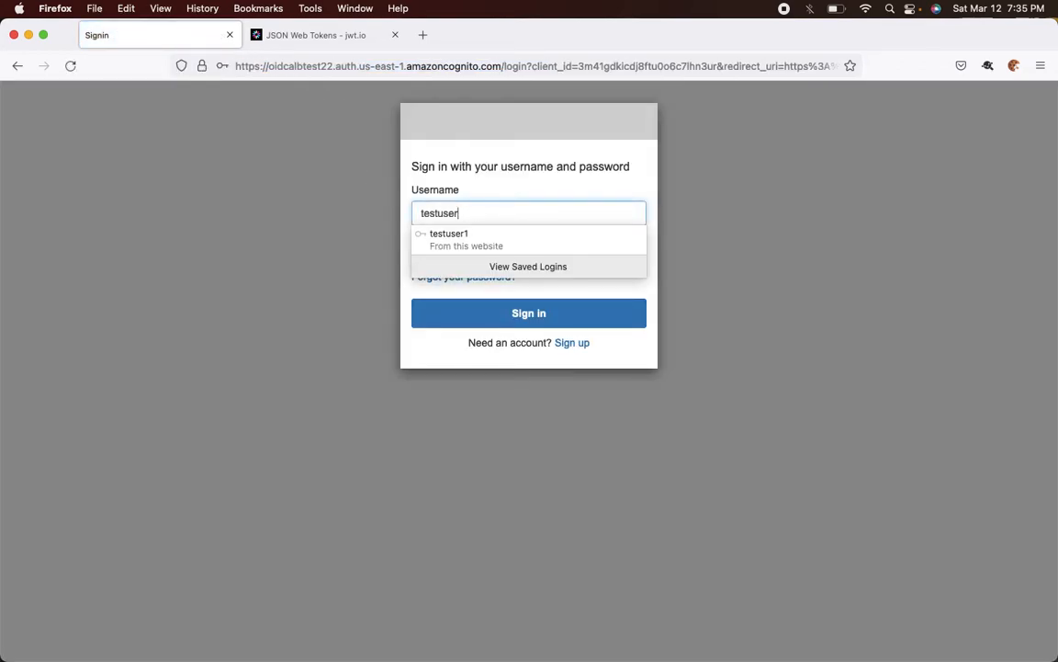
{"action": "type", "text": "2"}
{"action": "key", "text": "Return"}
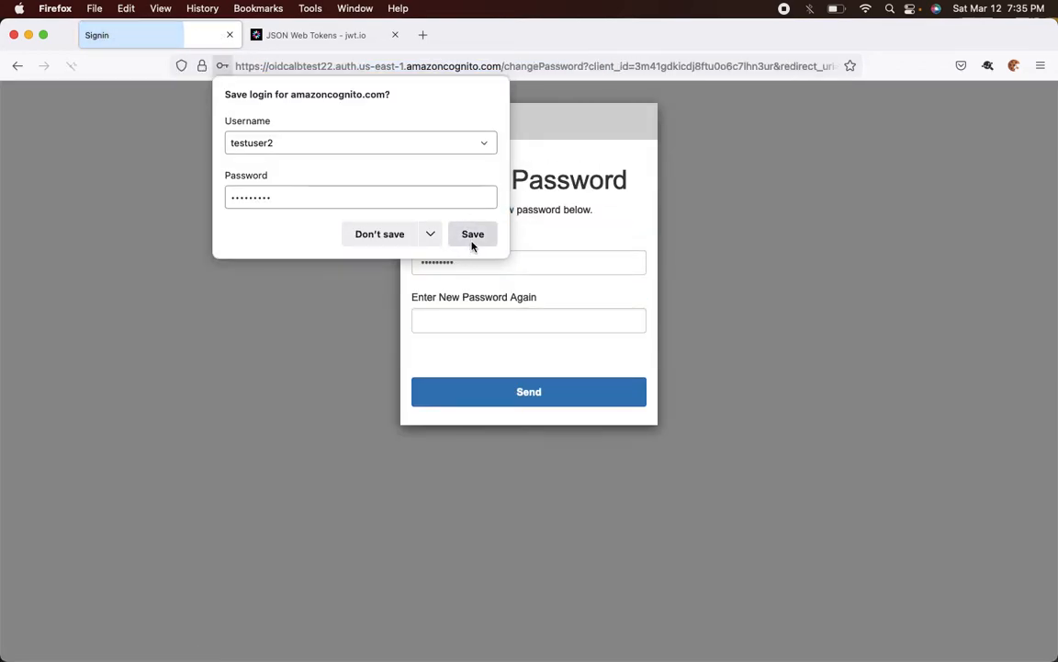
{"action": "left_click", "coordinate": [471, 243]}
- Enter a new password for testuser2, confirm it, and submit
{"action": "left_click_drag", "start_coordinate": [465, 266], "coordinate": [349, 265]}
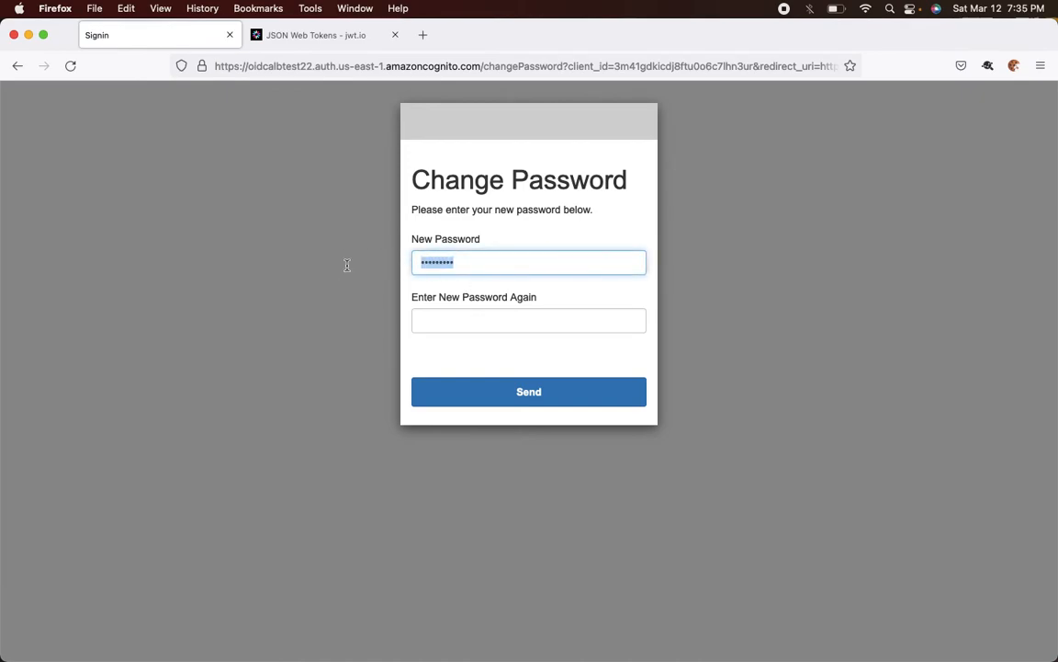
{"action": "type", "text": "••••••"}
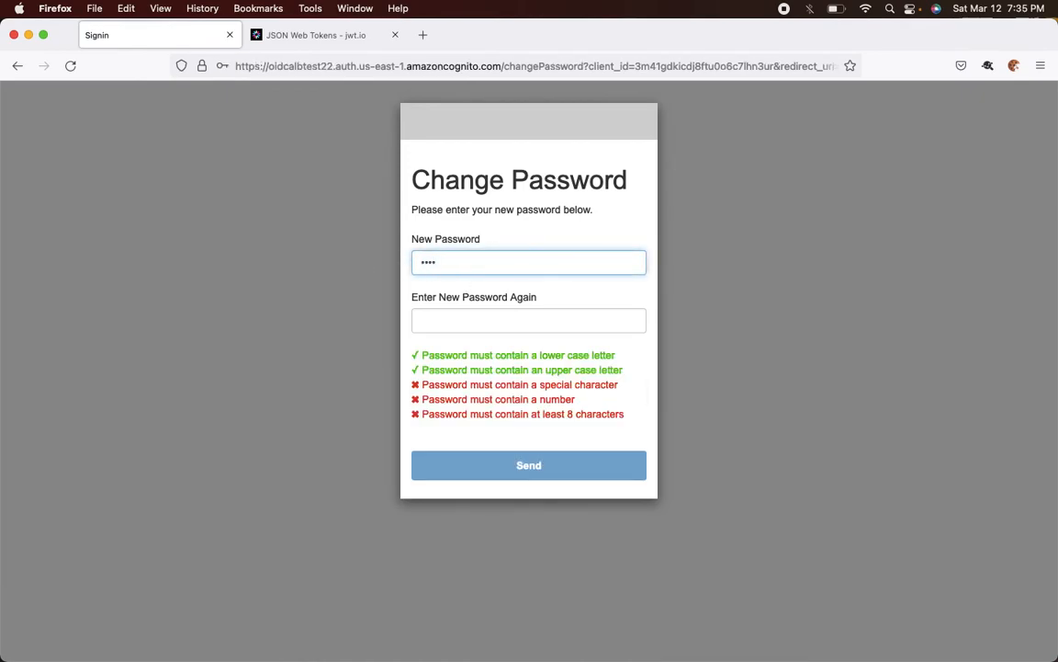
{"action": "type", "text": "•••"}
{"action": "key", "text": "Tab"}
{"action": "type", "text": "•••••••••"}
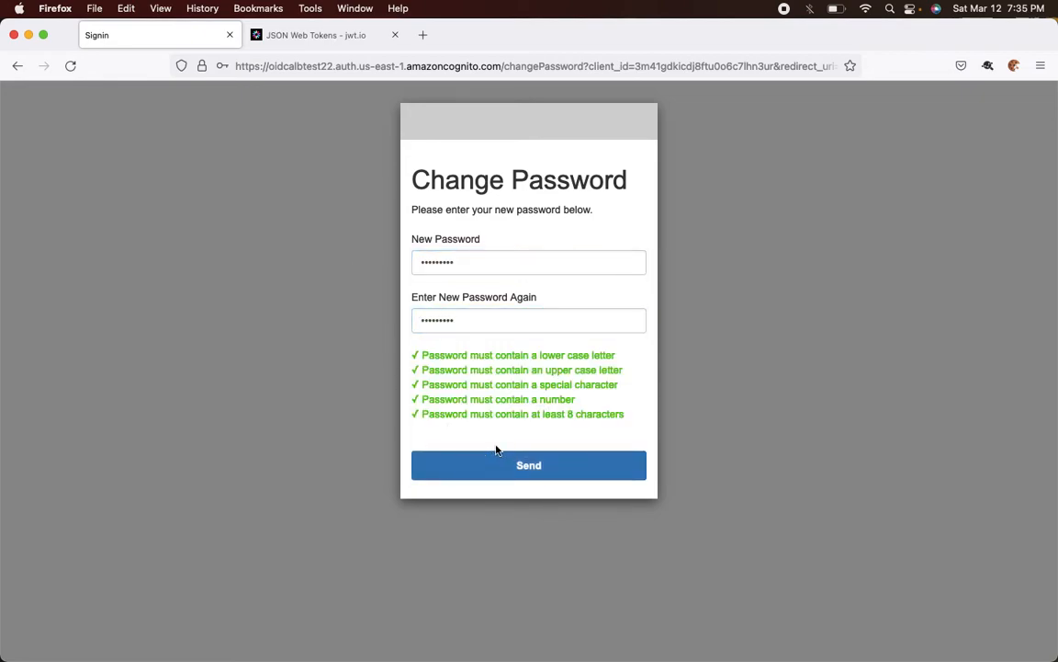
{"action": "left_click", "coordinate": [506, 464]}
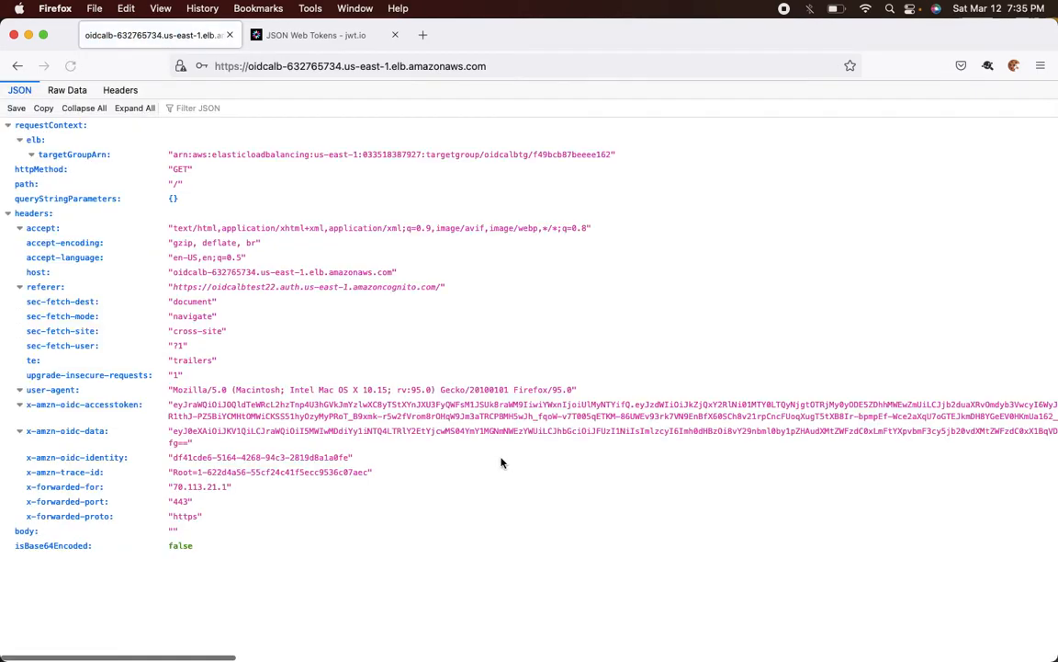
- Copy the x-amzn-oidc-accesstoken value from the raw response data
{"action": "left_click", "coordinate": [64, 90]}
{"action": "left_click_drag", "start_coordinate": [11, 368], "coordinate": [20, 369]}
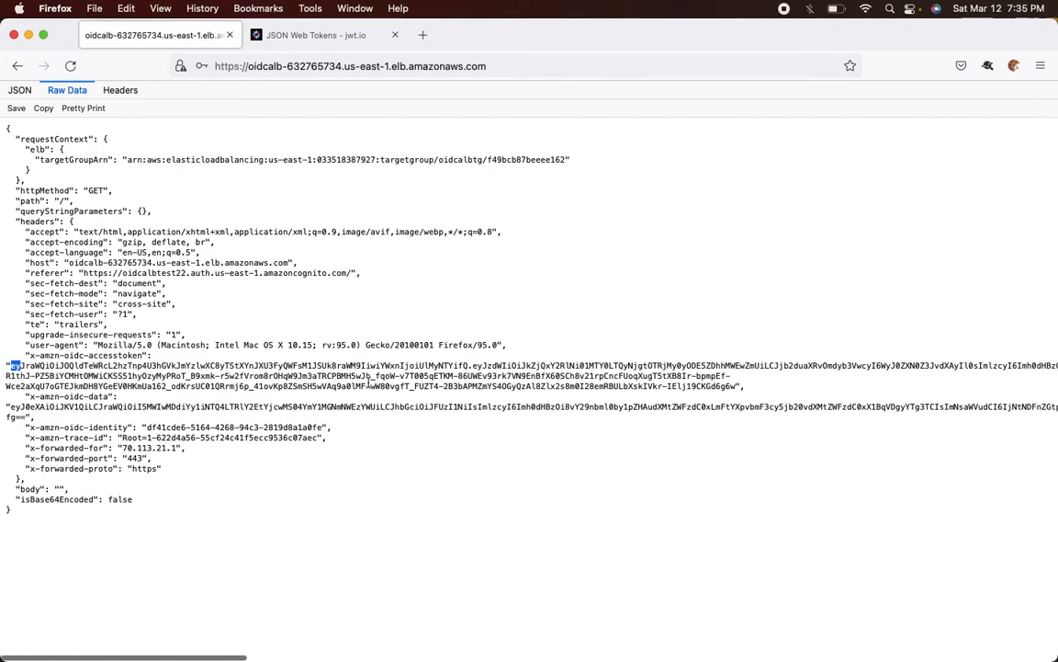
{"action": "left_click", "coordinate": [739, 387], "text": "shift"}
{"action": "key", "text": "shift+Left"}
{"action": "key", "text": "super+c"}
- Decode the new token in jwt.io, confirming cognito:groups lists only testgroup2
{"action": "left_click", "coordinate": [345, 35]}
{"action": "left_click", "coordinate": [273, 283]}
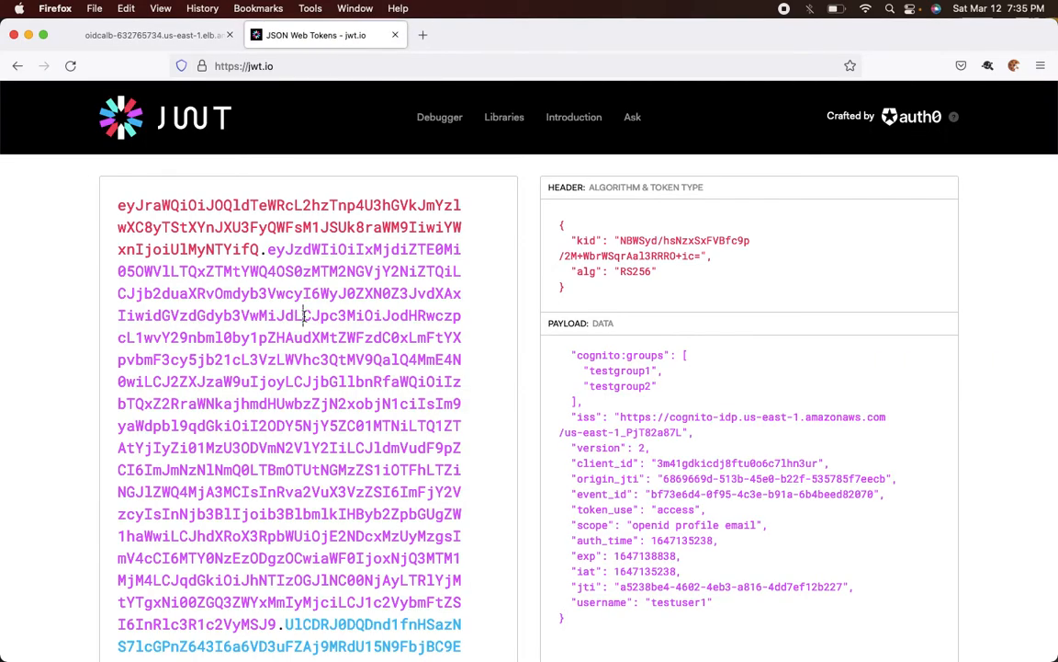
{"action": "key", "text": "super+a"}
{"action": "key", "text": "super+v"}
{"action": "scroll", "coordinate": [515, 303], "scroll_direction": "up", "scroll_amount": 2}
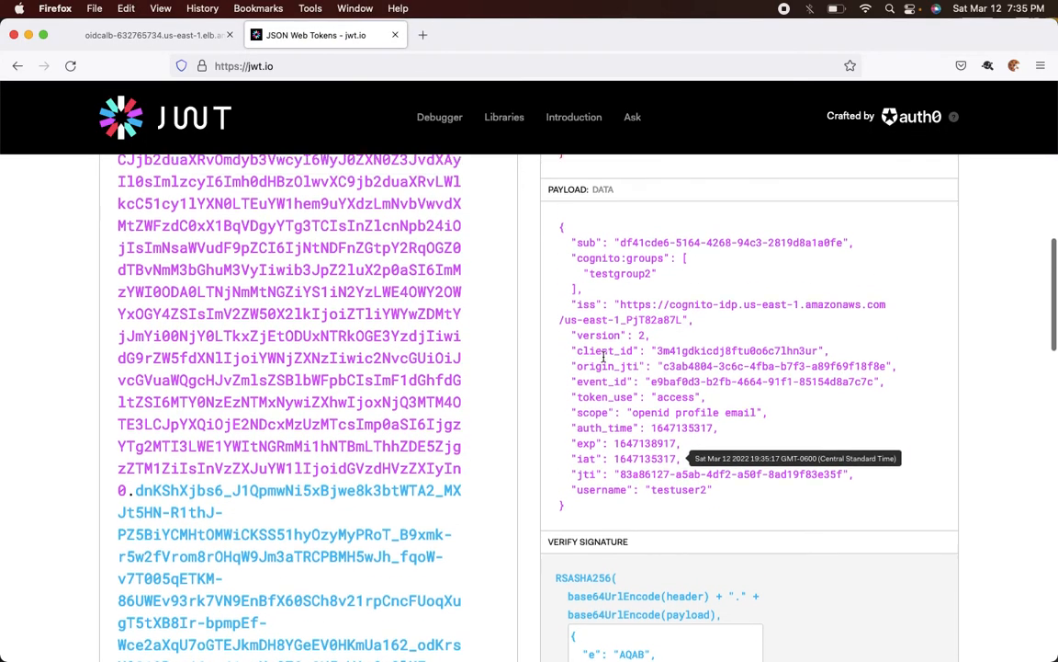
{"action": "left_click_drag", "start_coordinate": [565, 263], "coordinate": [577, 296]}
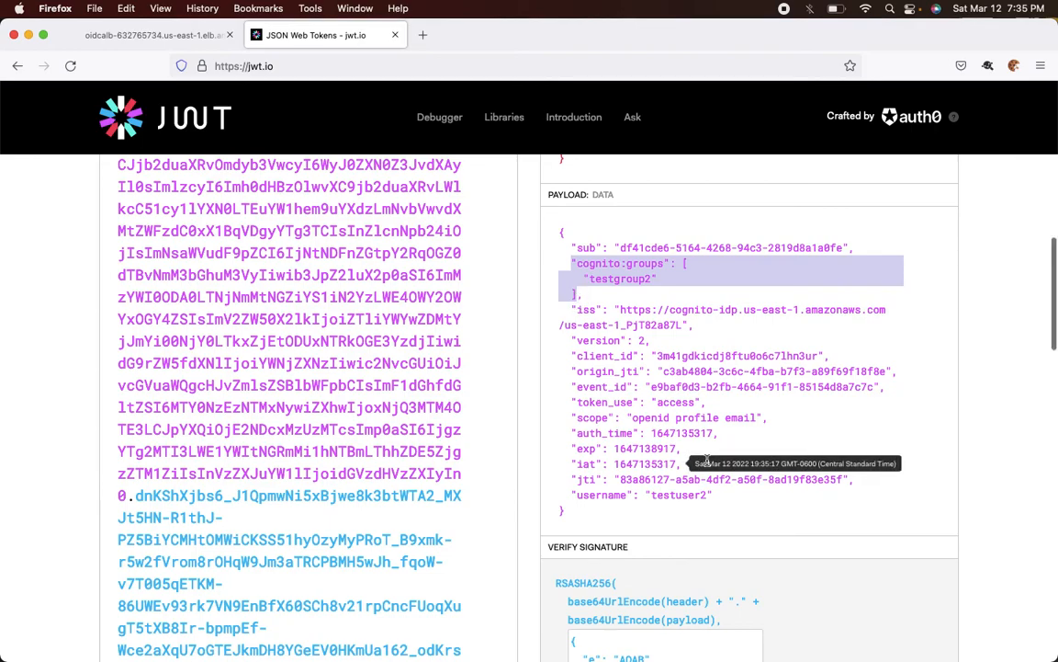
{"action": "left_click", "coordinate": [667, 502]}
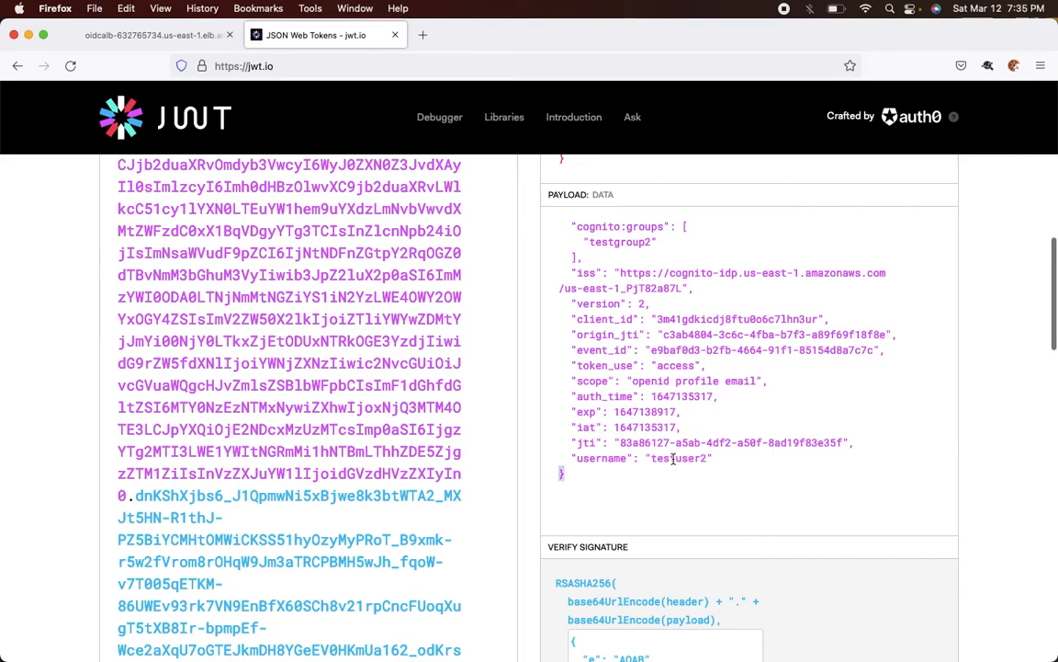
- Search testuser2's Cognito user page for the x-amzn-oidc-identity value, matching its sub
{"action": "left_click", "coordinate": [124, 37]}
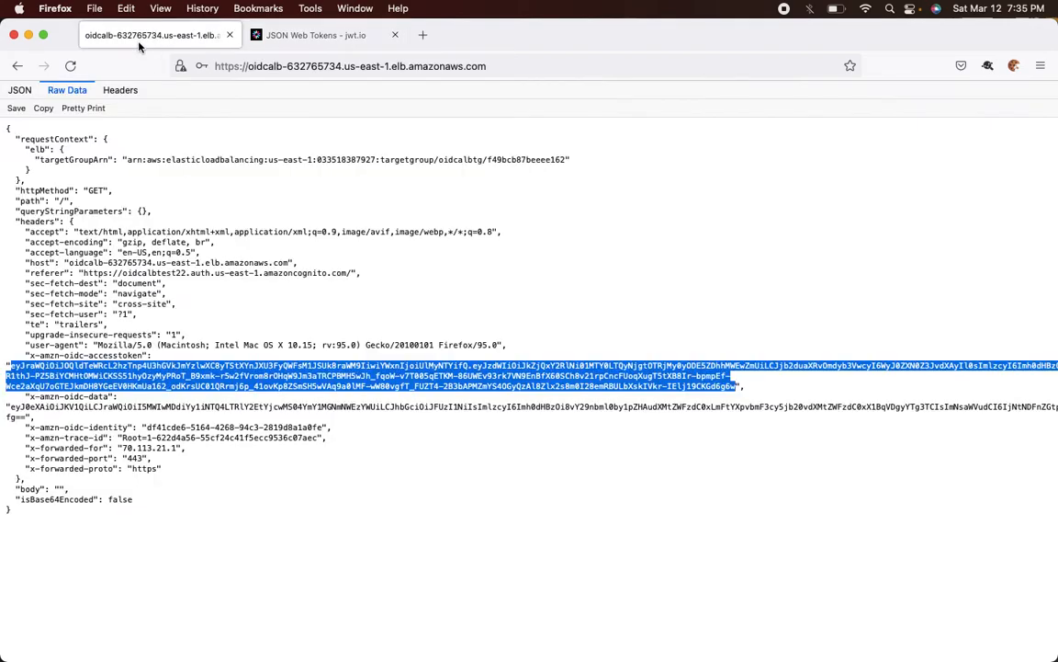
{"action": "left_click_drag", "start_coordinate": [44, 428], "coordinate": [323, 428]}
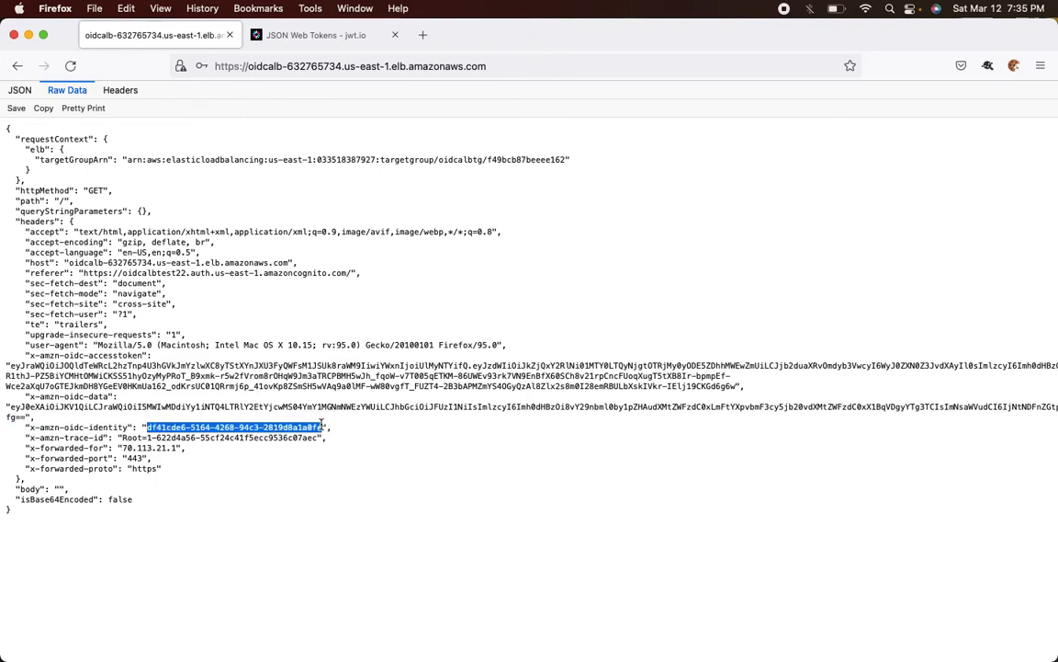
{"action": "key", "text": "super+Tab"}
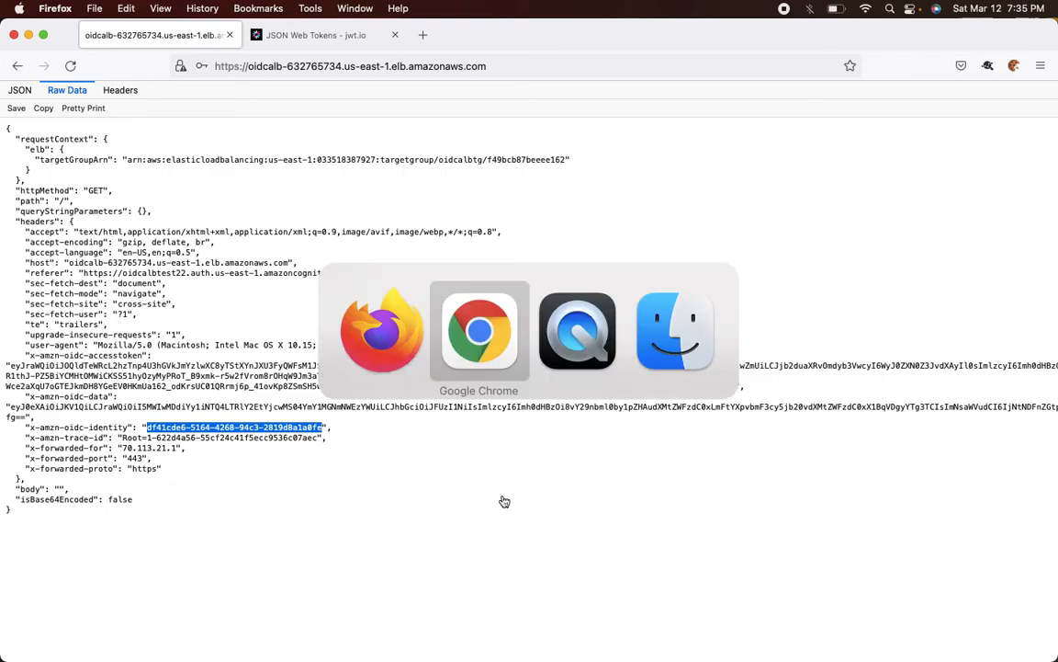
{"action": "scroll", "coordinate": [371, 326], "scroll_direction": "down", "scroll_amount": 3}
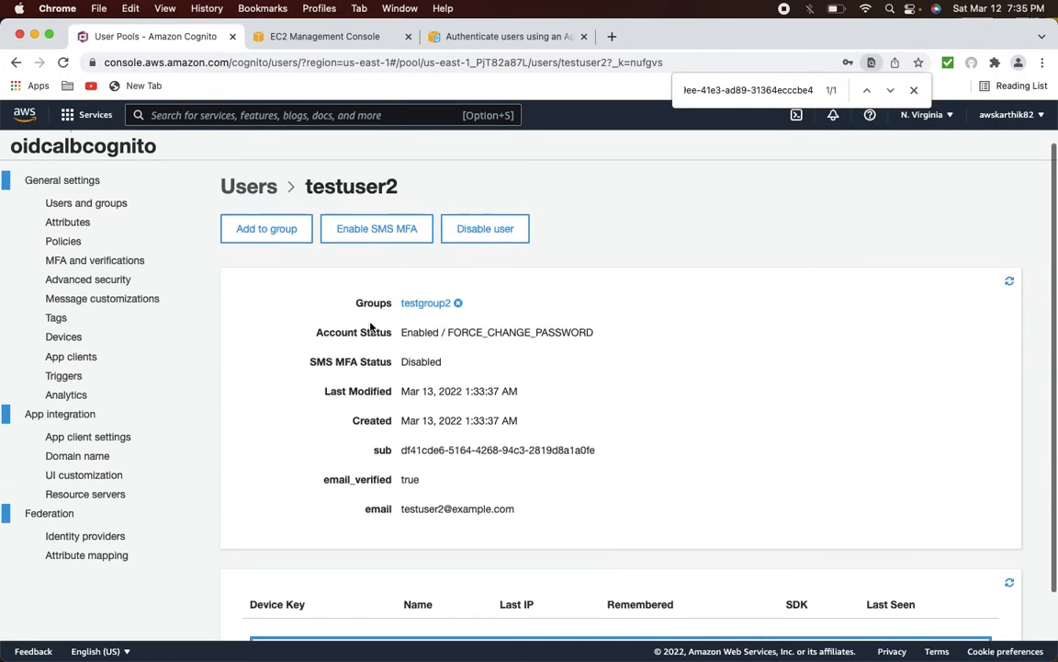
{"action": "key", "text": "super+f"}
{"action": "key", "text": "super+v"}
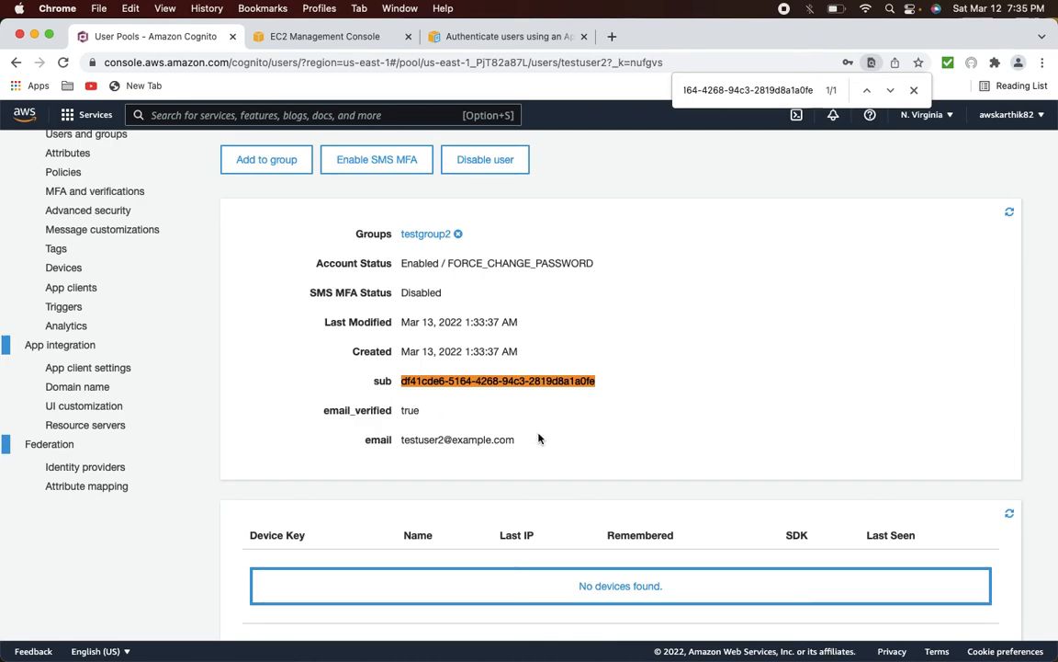
{"action": "scroll", "coordinate": [540, 438], "scroll_direction": "down", "scroll_amount": 1}
{"action": "scroll", "coordinate": [539, 438], "scroll_direction": "up", "scroll_amount": 5}
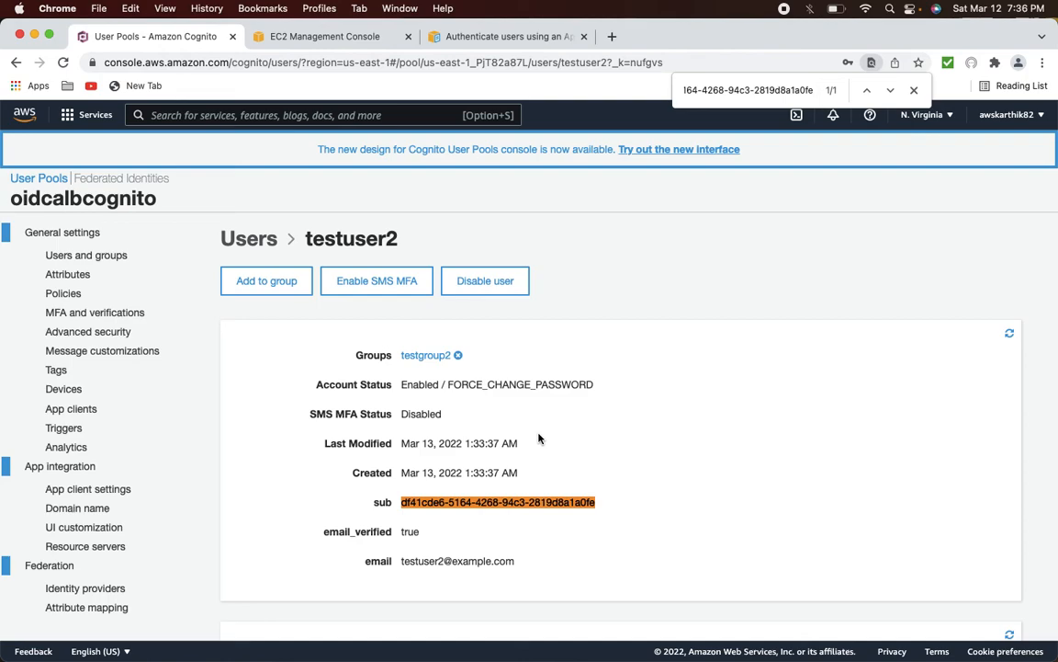
- Recheck the raw request data, then go to the EC2 load balancers console
{"action": "key", "text": "super+Tab"}
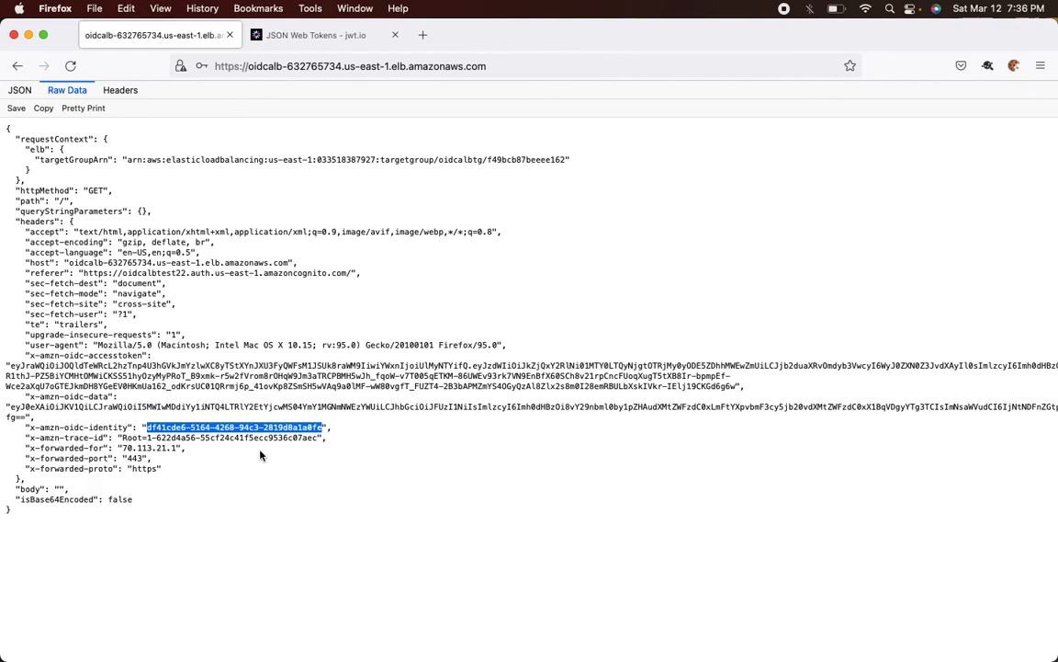
{"action": "key", "text": "super+Tab"}
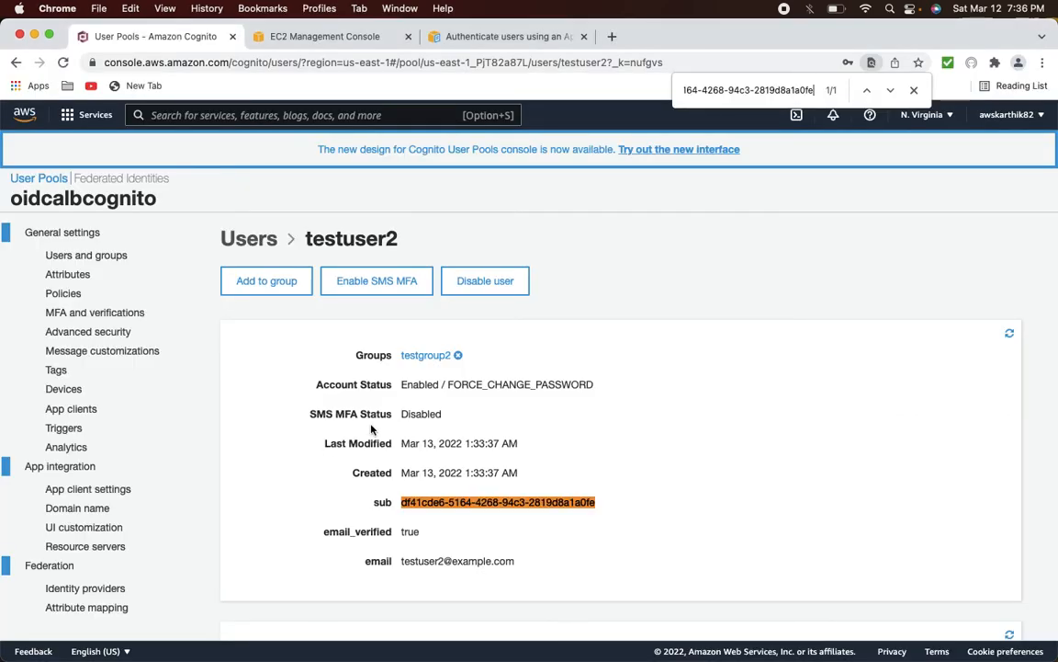
{"action": "left_click", "coordinate": [316, 41]}
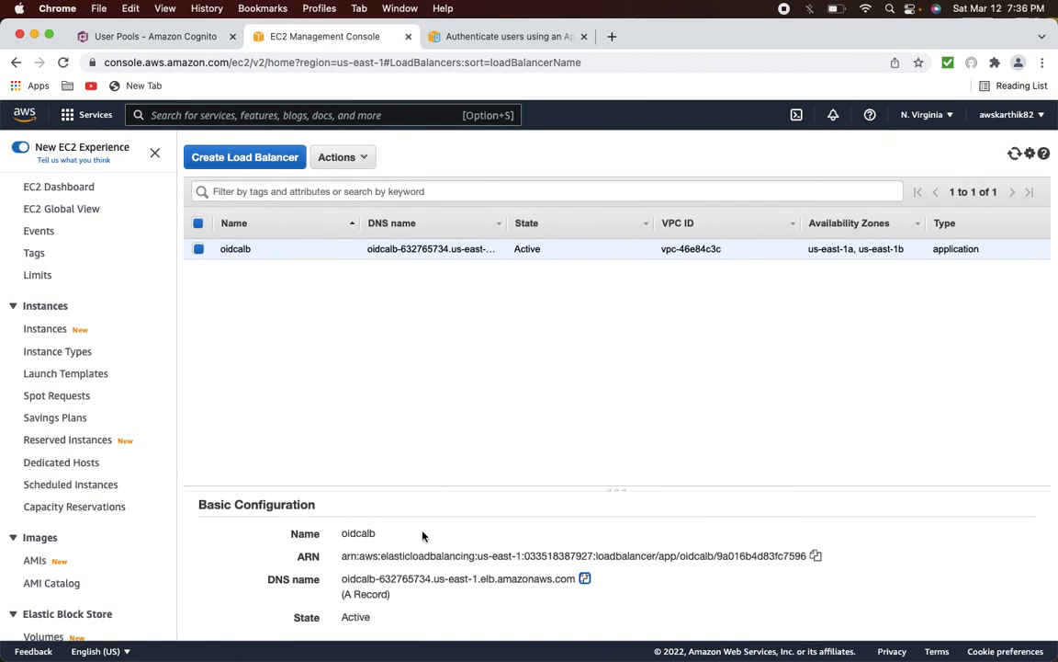
- Scroll to show the oidcalb load balancer's Description details with its name and ARN
{"action": "scroll", "coordinate": [423, 536], "scroll_direction": "up", "scroll_amount": 2}
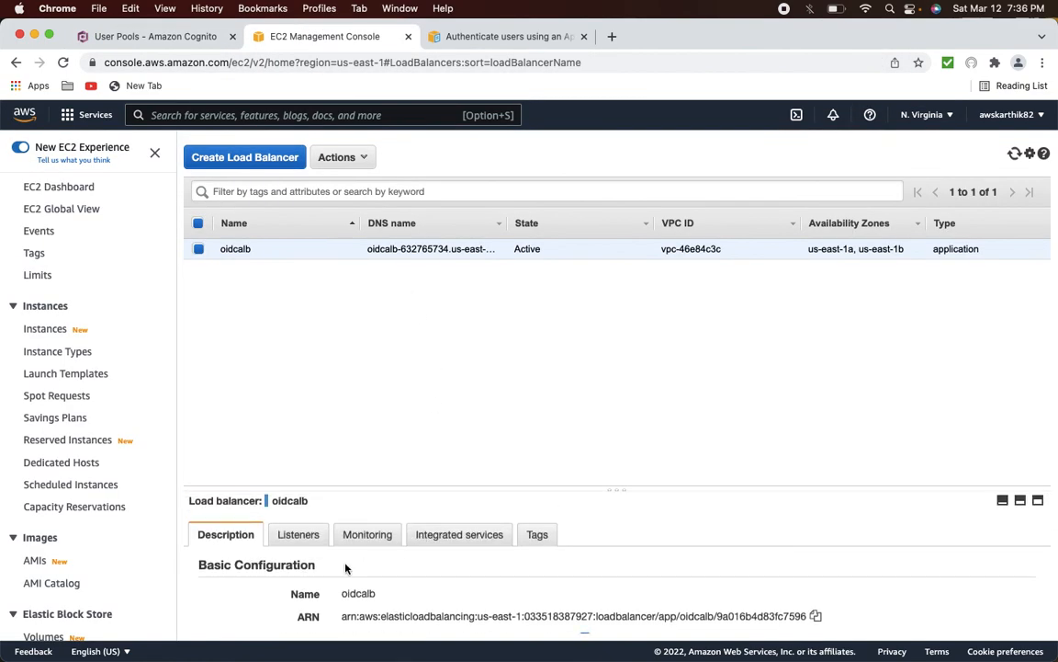